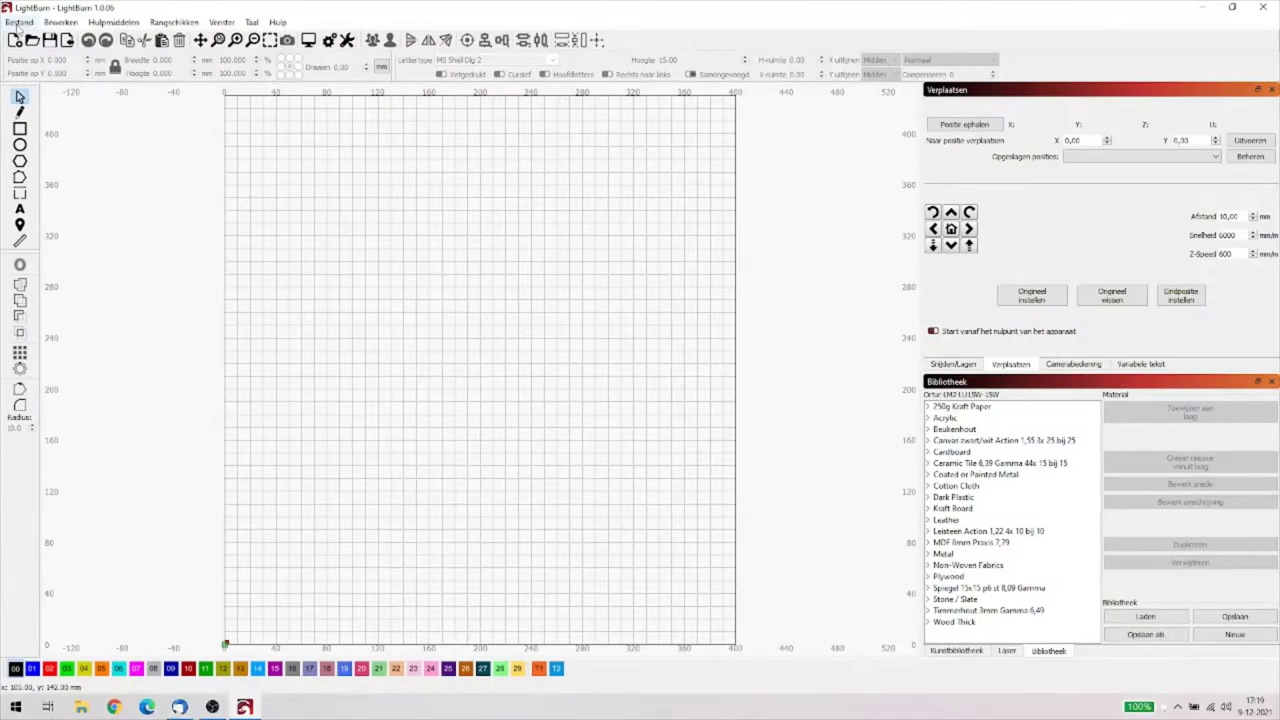
Draw a rectangle about 92 × 68 mm in the upper-left part of the work area and an ellipse about 85 × 69 mm diagonally below it.
{"action": "left_click", "coordinate": [108, 23]}
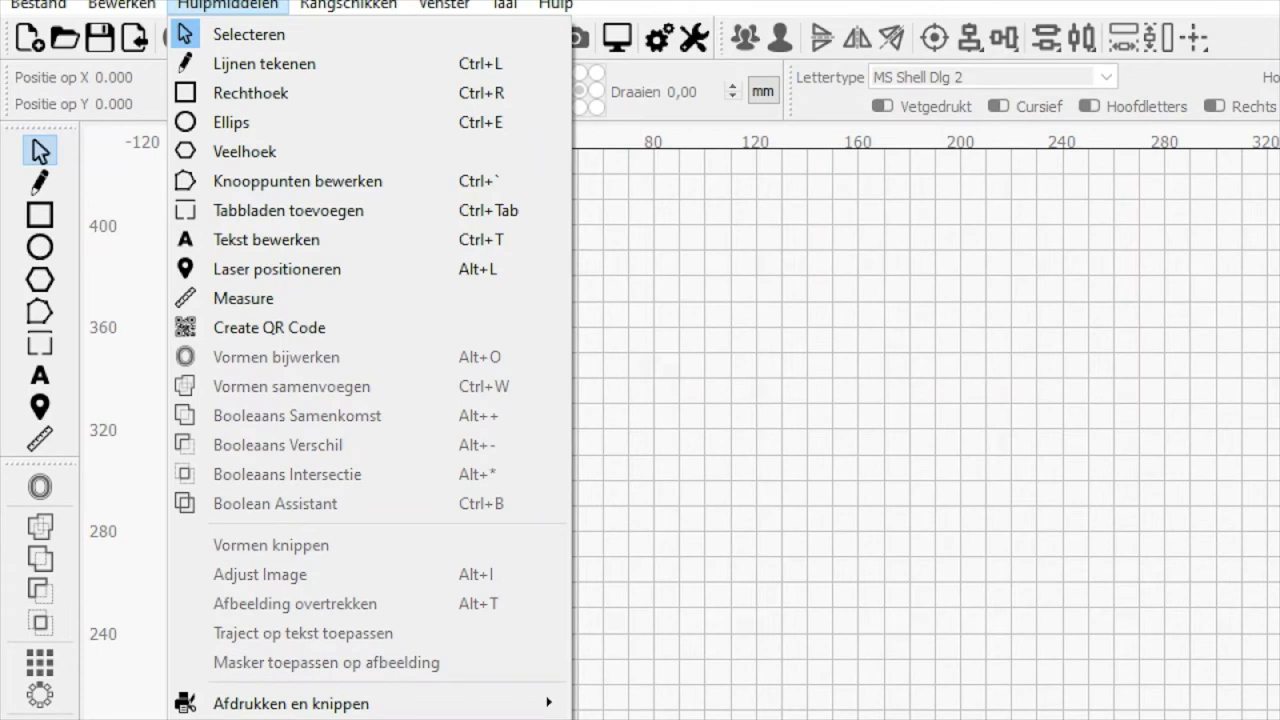
{"action": "key", "text": "Escape"}
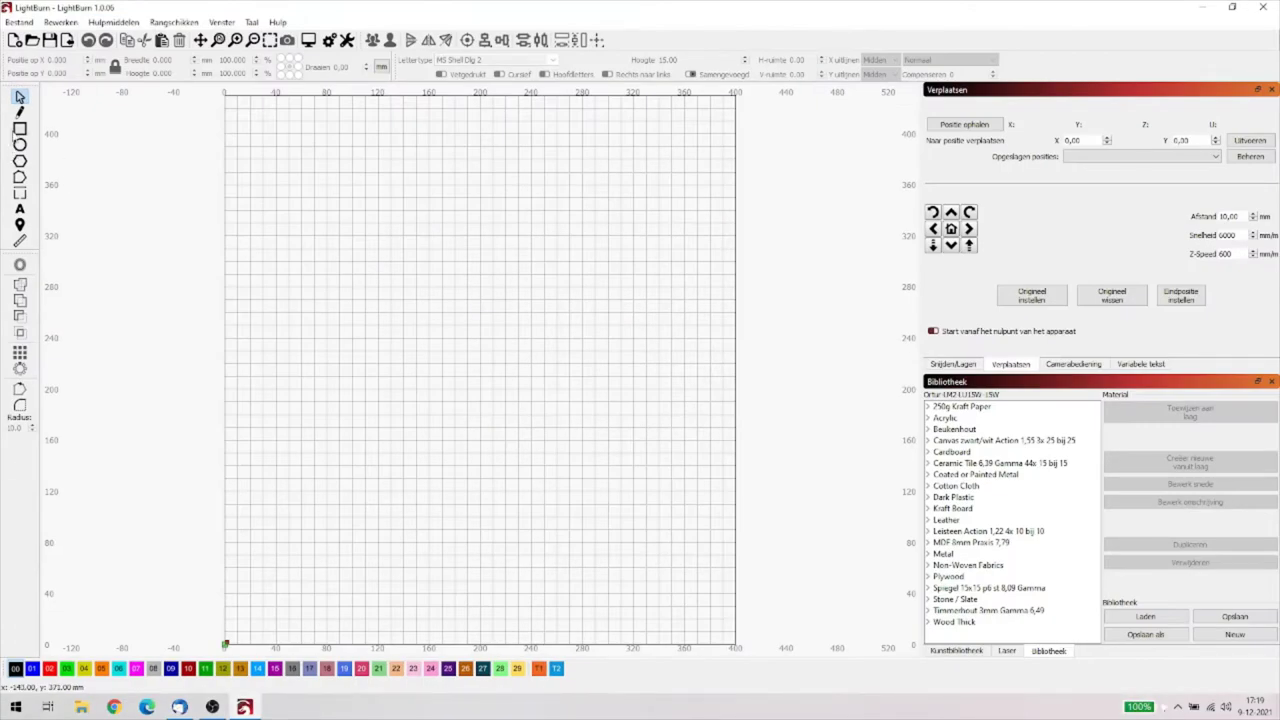
{"action": "left_click", "coordinate": [20, 128]}
{"action": "left_click_drag", "start_coordinate": [312, 230], "coordinate": [430, 312]}
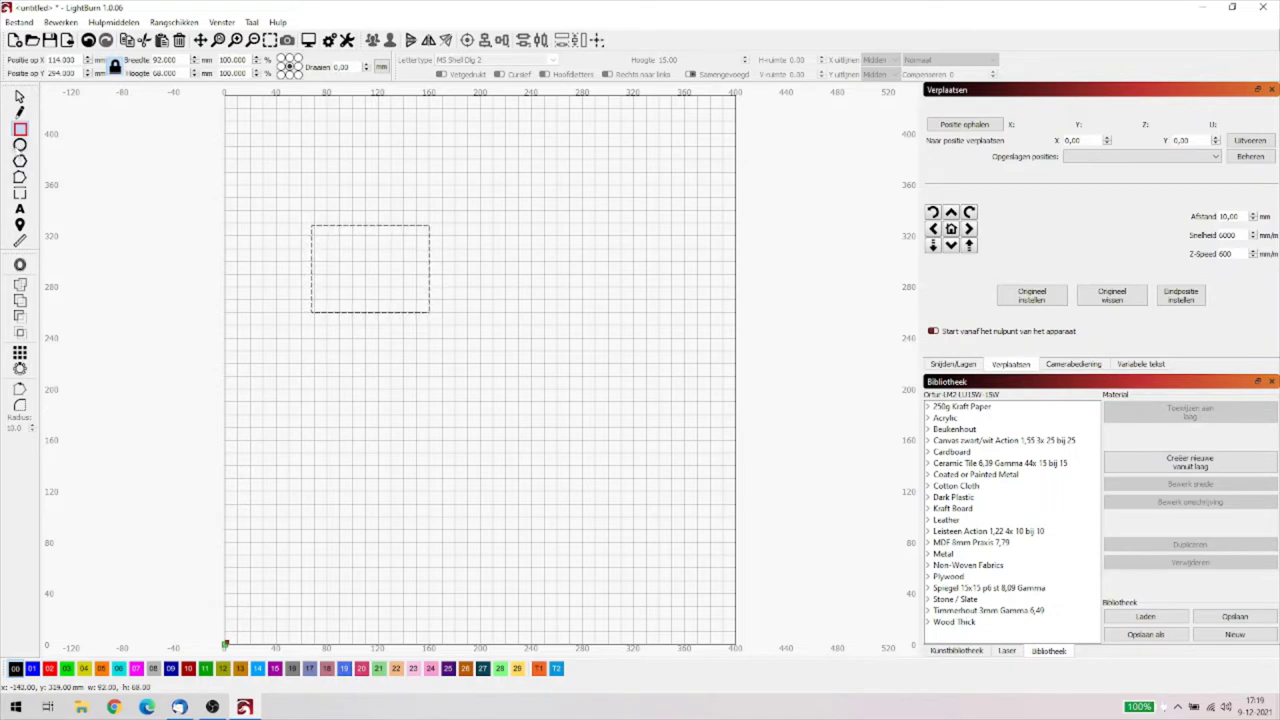
{"action": "left_click", "coordinate": [20, 145]}
{"action": "left_click_drag", "start_coordinate": [506, 378], "coordinate": [616, 466]}
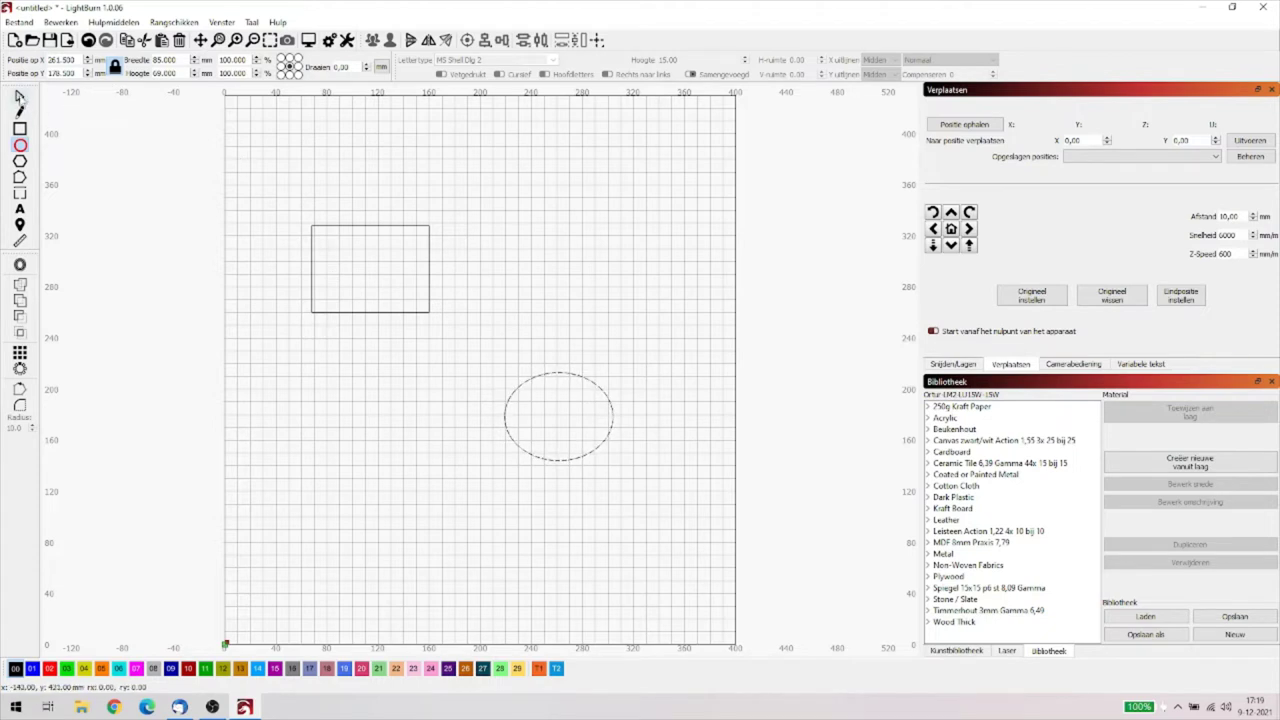
Switch to the Select tool and select the rectangle by its outline.
{"action": "left_click", "coordinate": [100, 23]}
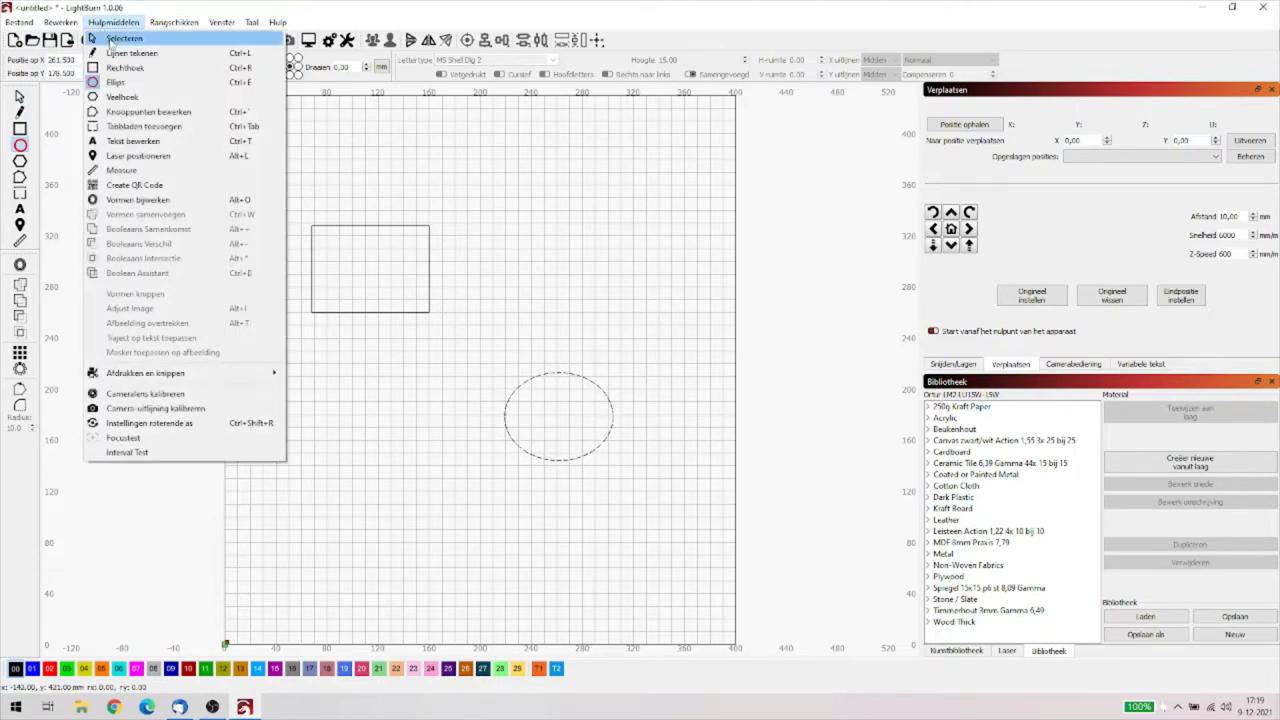
{"action": "left_click", "coordinate": [110, 42]}
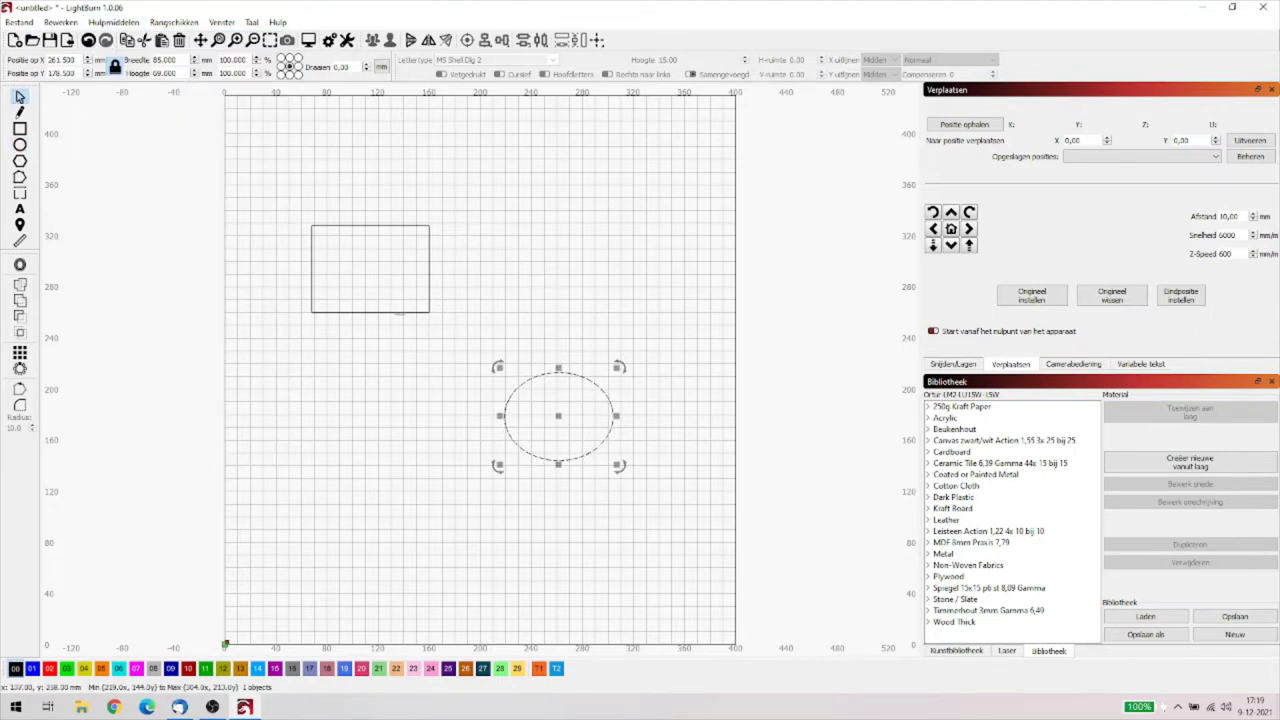
{"action": "left_click", "coordinate": [399, 312]}
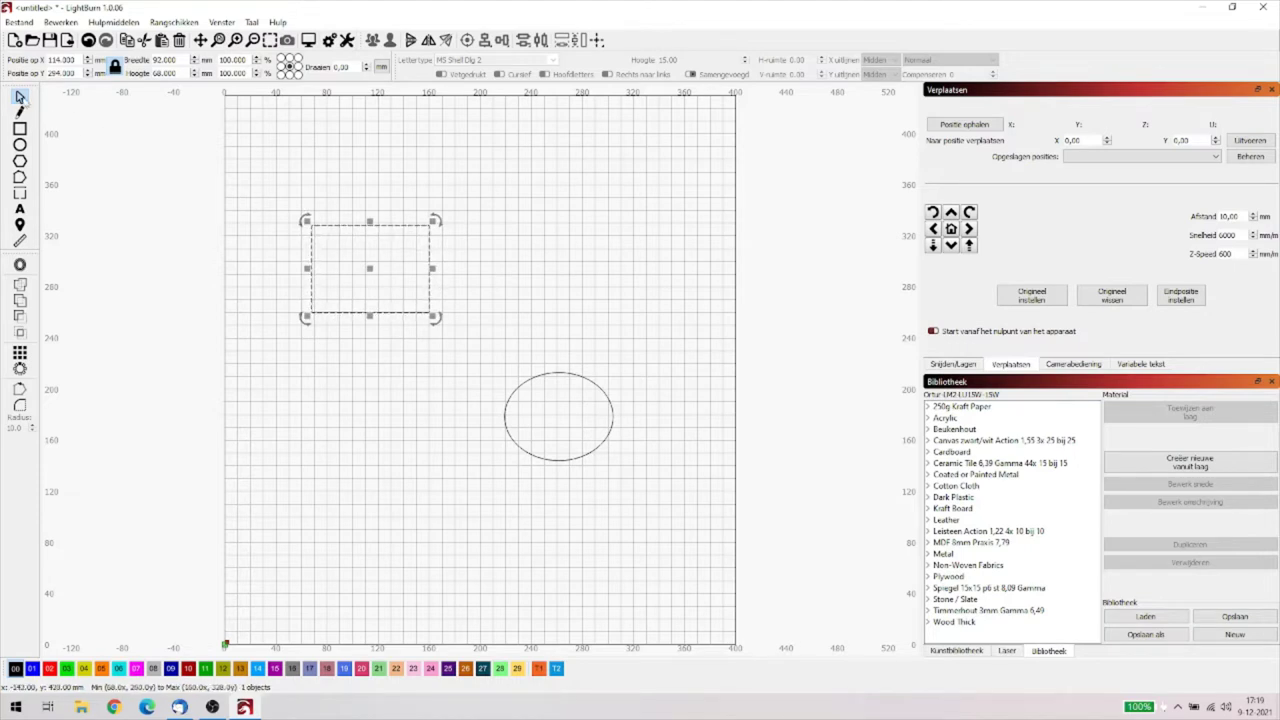
{"action": "left_click", "coordinate": [116, 23]}
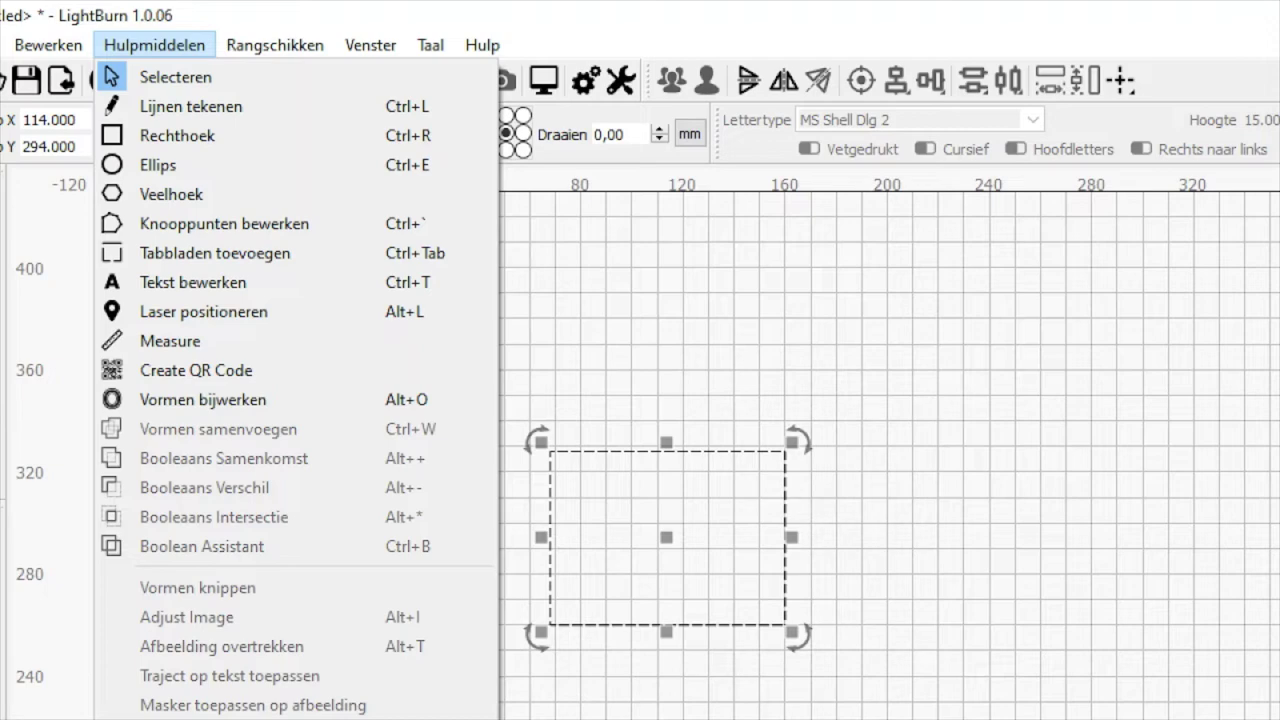
{"action": "left_click", "coordinate": [43, 292]}
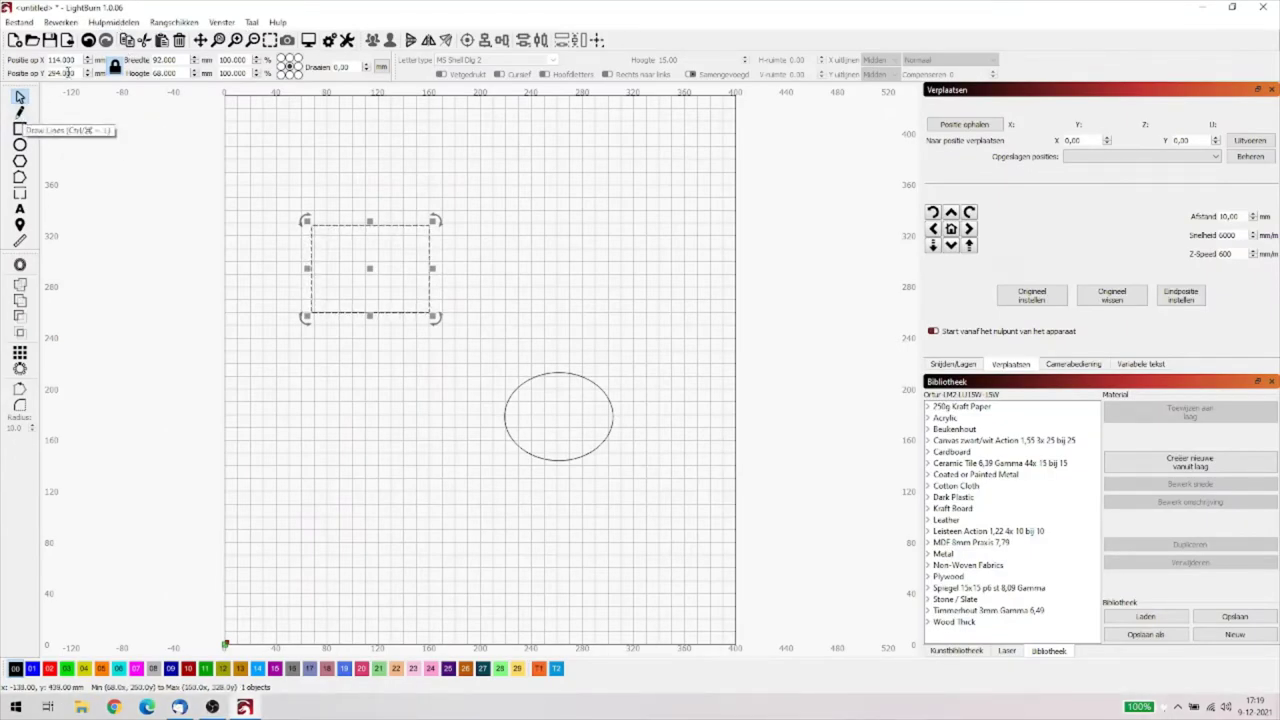
Draw a diagonal line running between the rectangle and the ellipse with the Draw Lines tool, and undo it.
{"action": "left_click", "coordinate": [117, 23]}
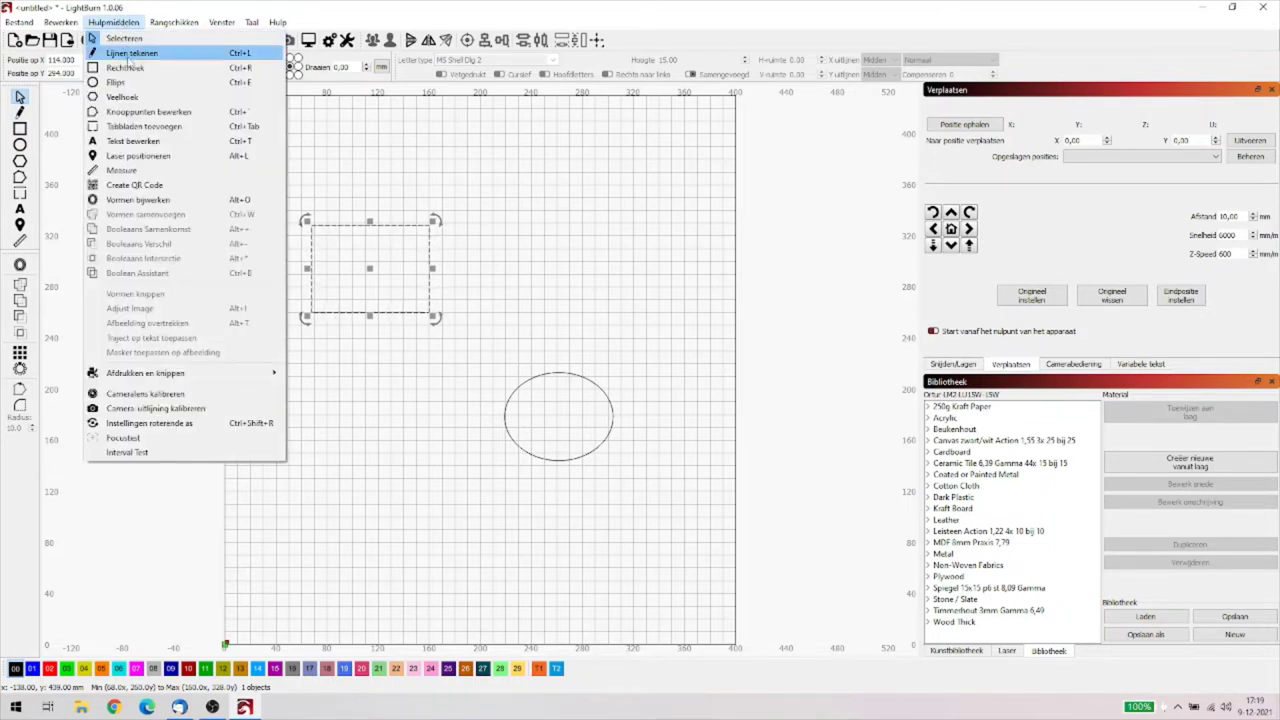
{"action": "left_click", "coordinate": [125, 53]}
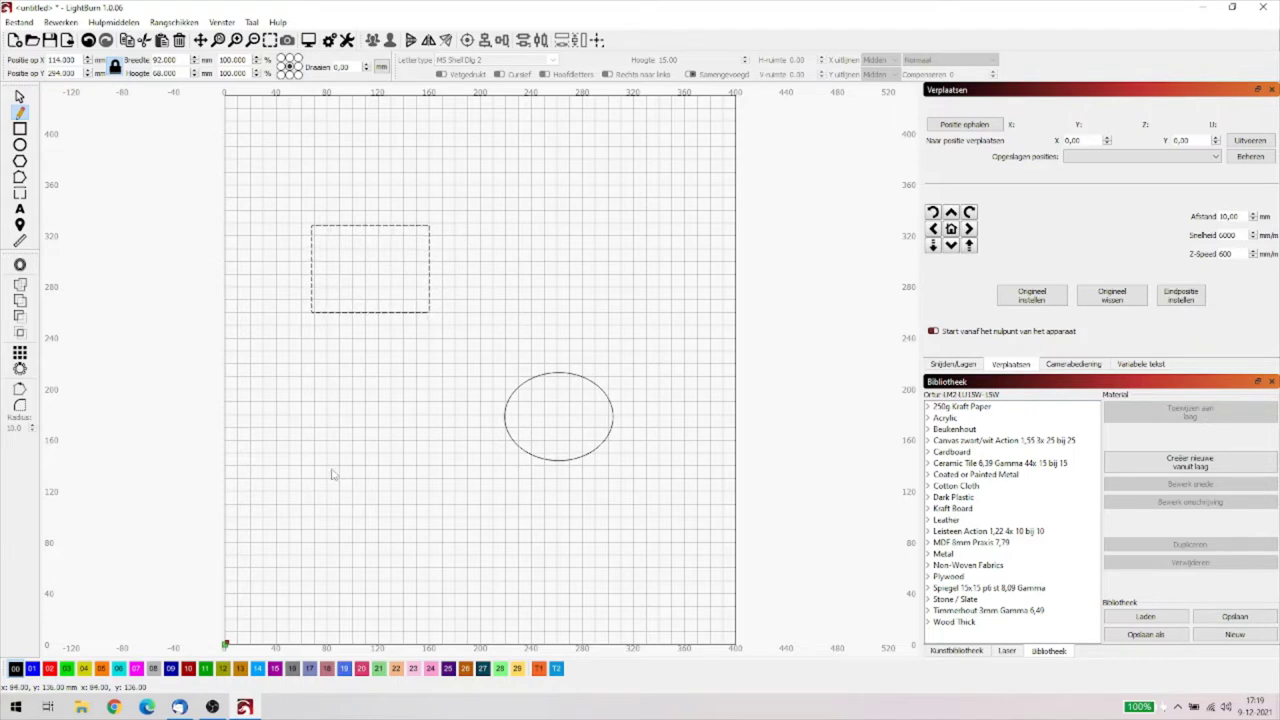
{"action": "left_click", "coordinate": [305, 463]}
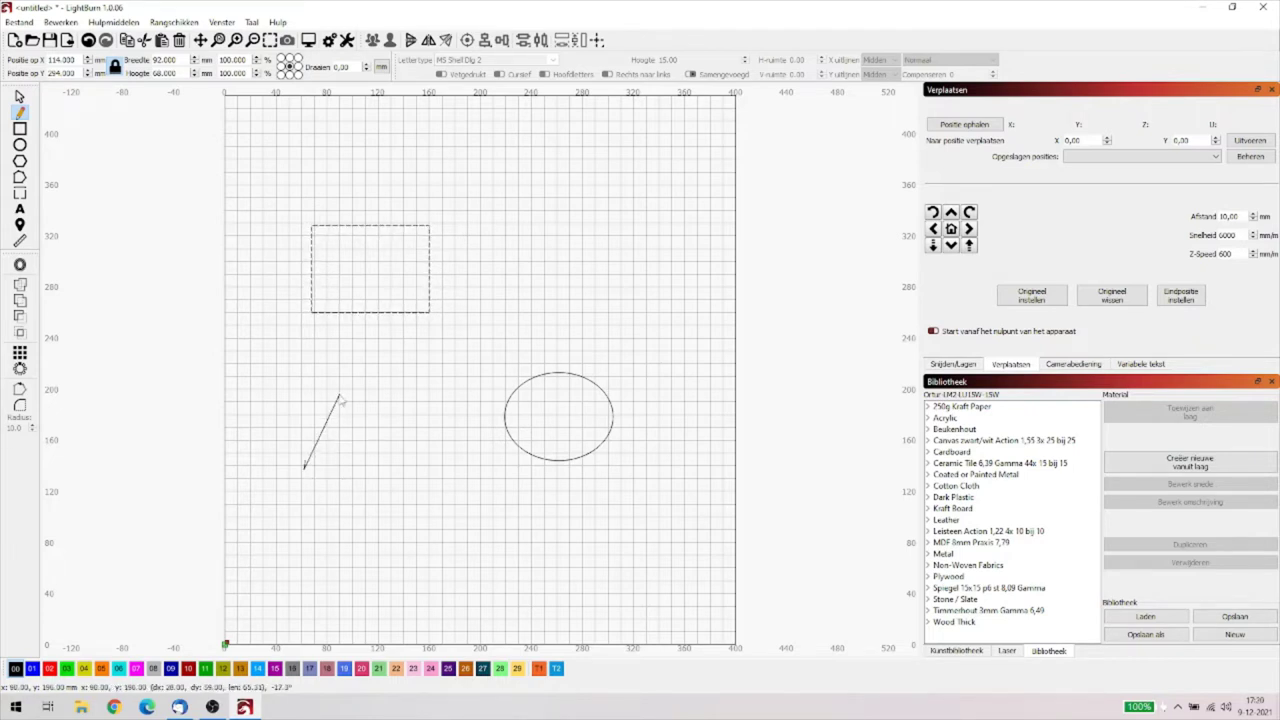
{"action": "left_click", "coordinate": [591, 209]}
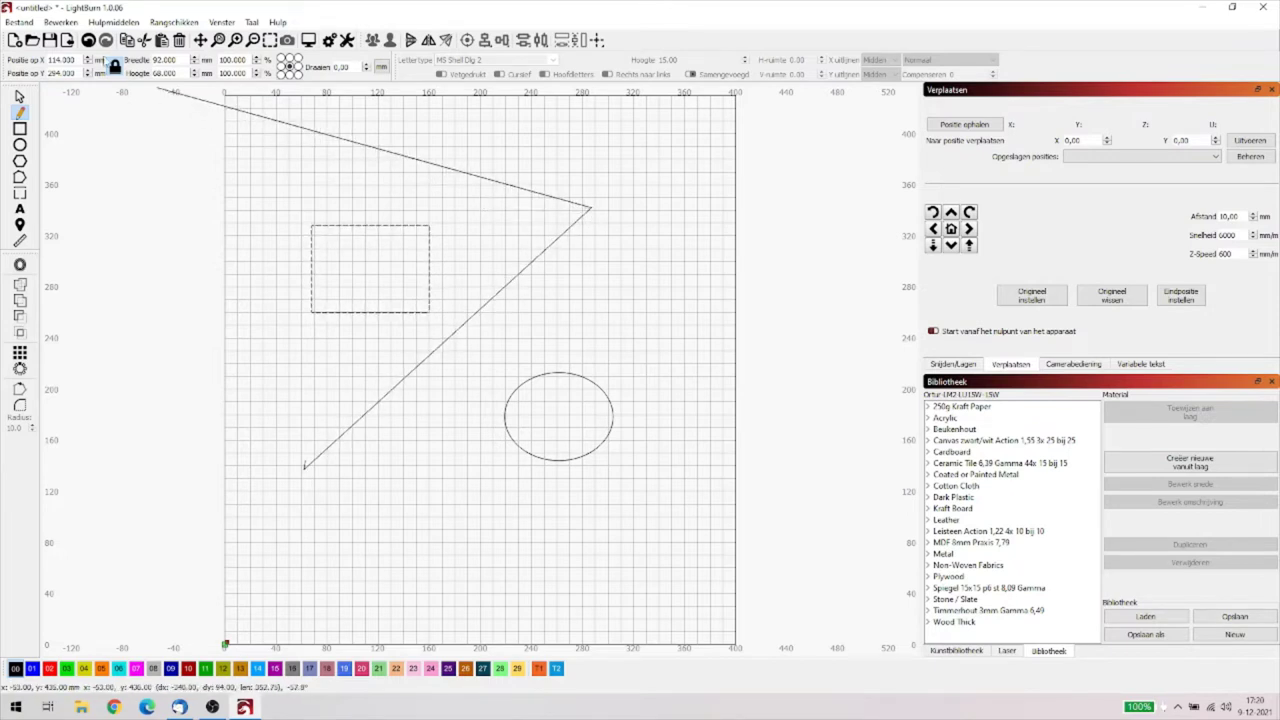
{"action": "left_click", "coordinate": [89, 42]}
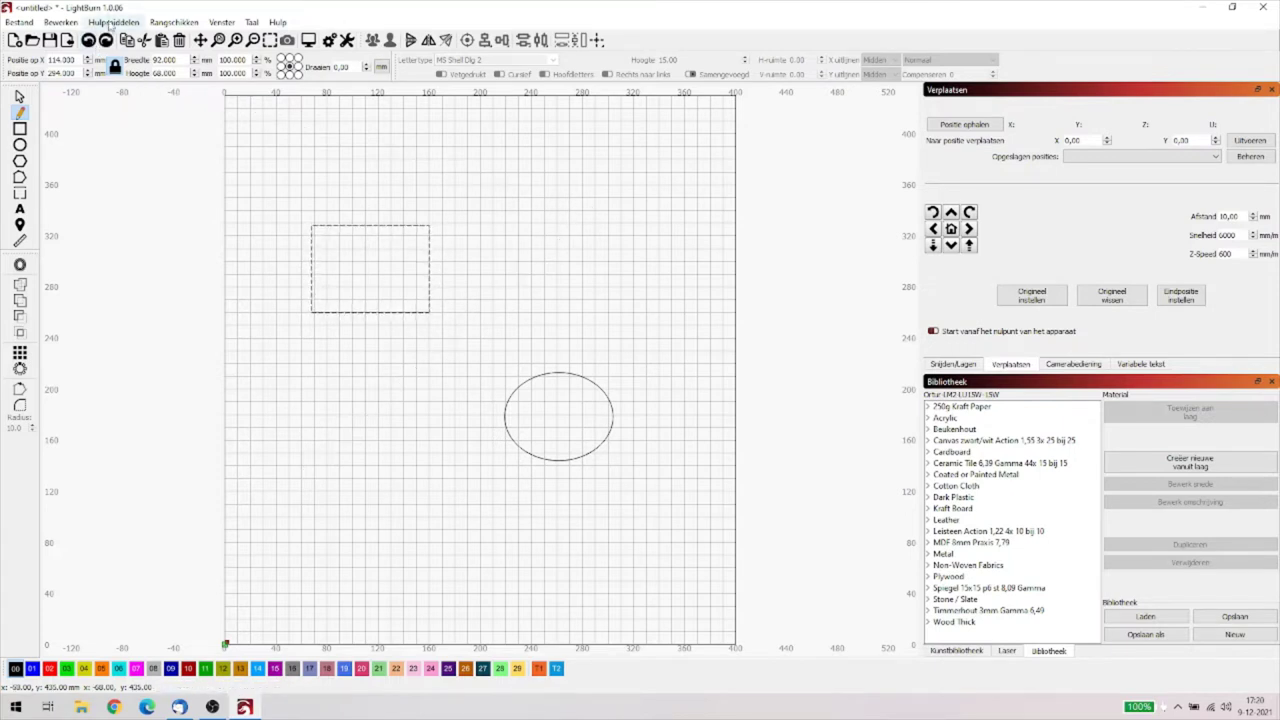
Draw an open five-segment polyline, about 396 × 265 mm overall, starting outside the work area and ending above the rectangle's upper-left corner.
{"action": "left_click", "coordinate": [112, 22]}
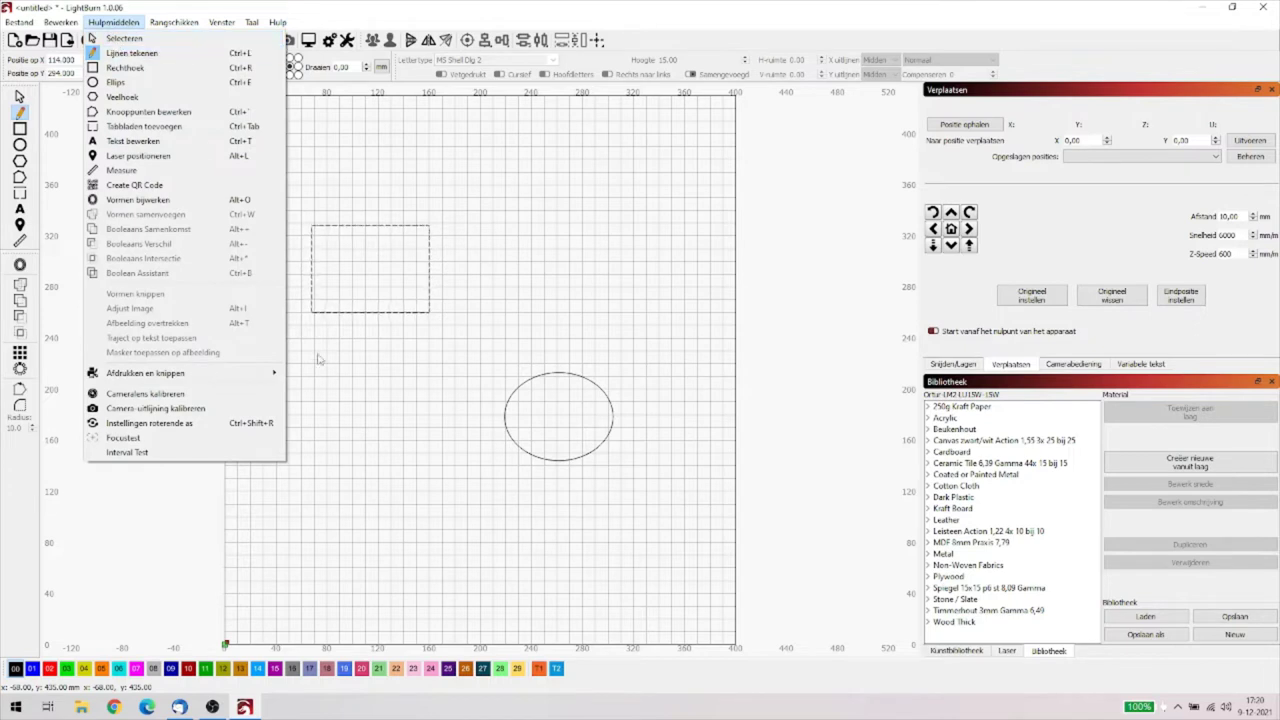
{"action": "left_click", "coordinate": [131, 529]}
{"action": "left_click", "coordinate": [130, 528]}
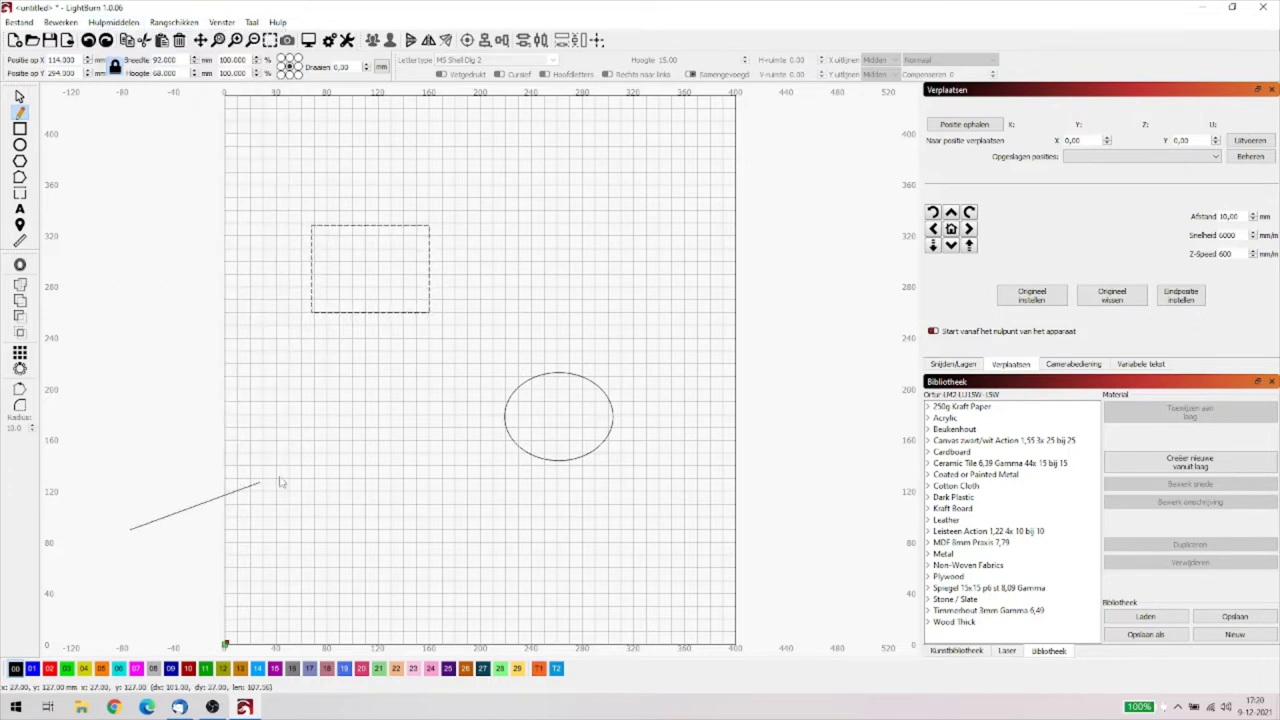
{"action": "left_click", "coordinate": [636, 221]}
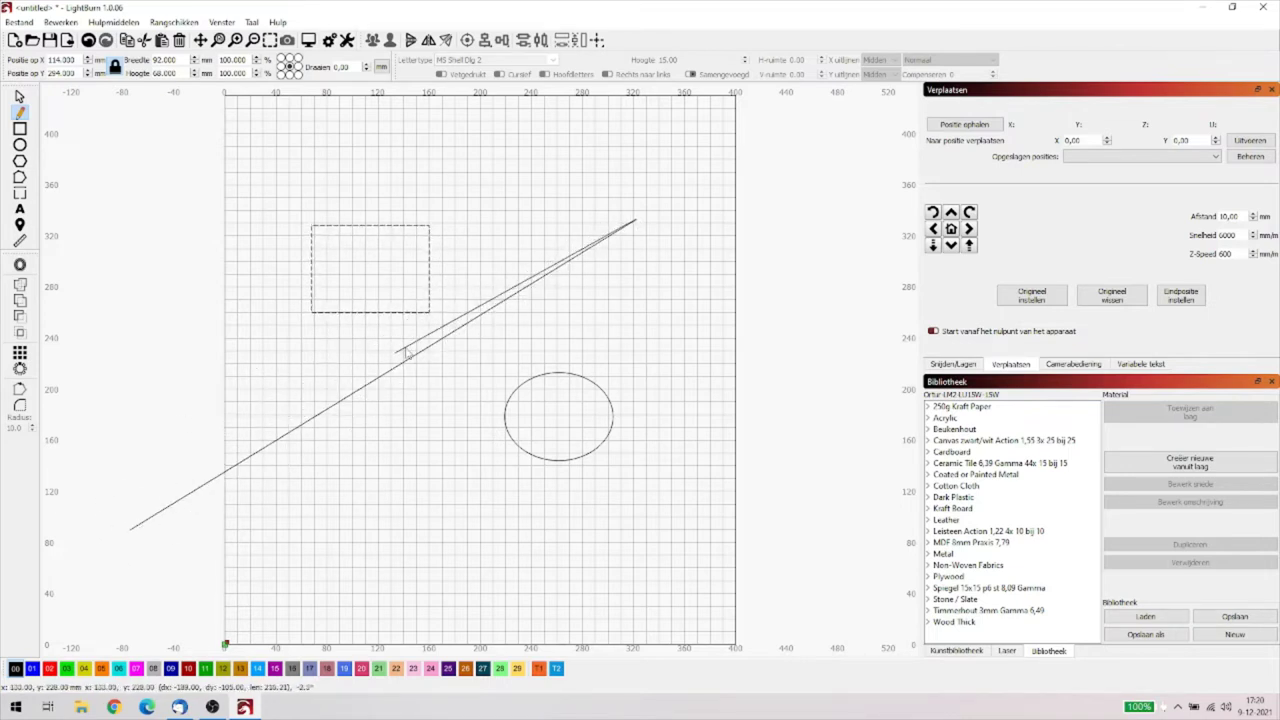
{"action": "left_click", "coordinate": [505, 198]}
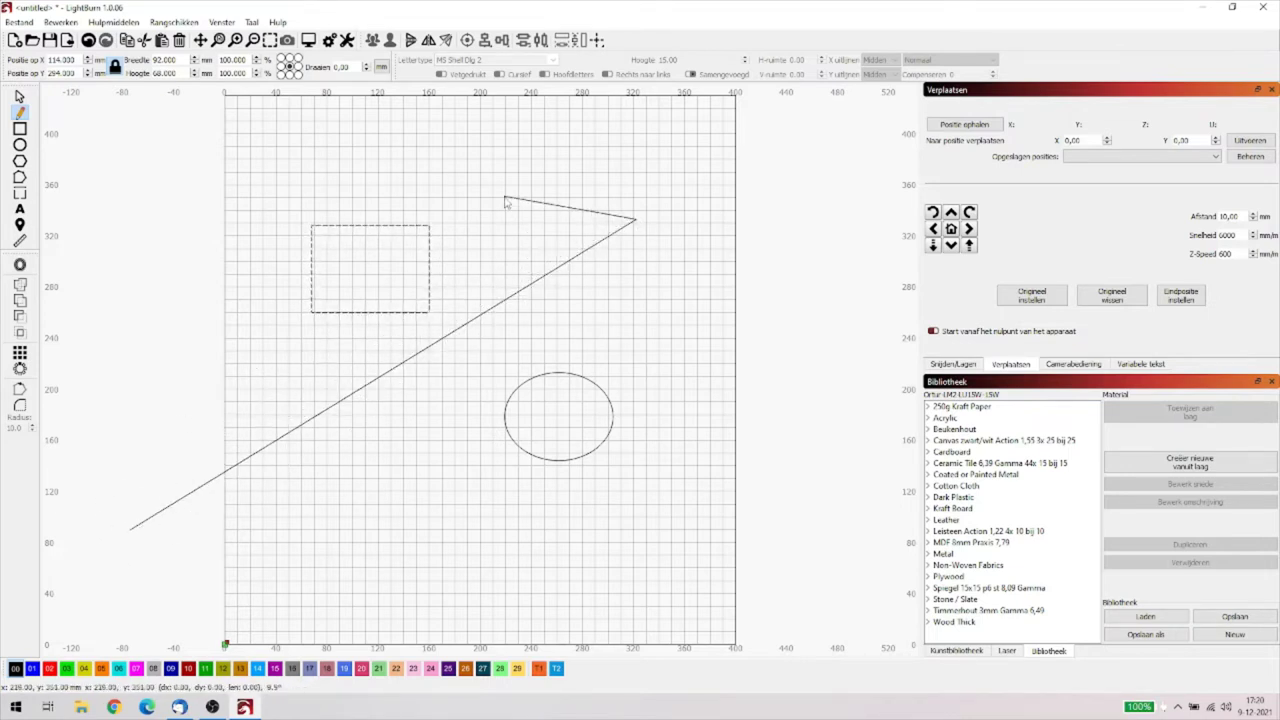
{"action": "left_click", "coordinate": [504, 337]}
{"action": "left_click", "coordinate": [361, 335]}
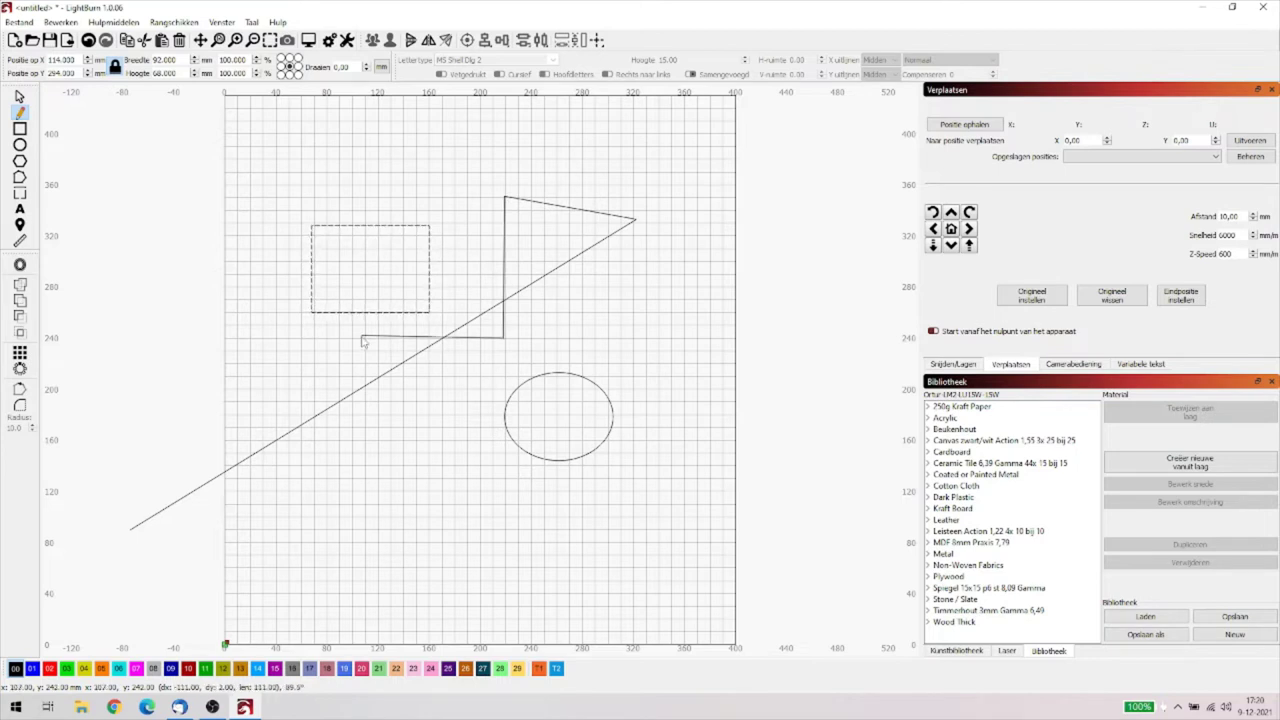
{"action": "left_click", "coordinate": [289, 191]}
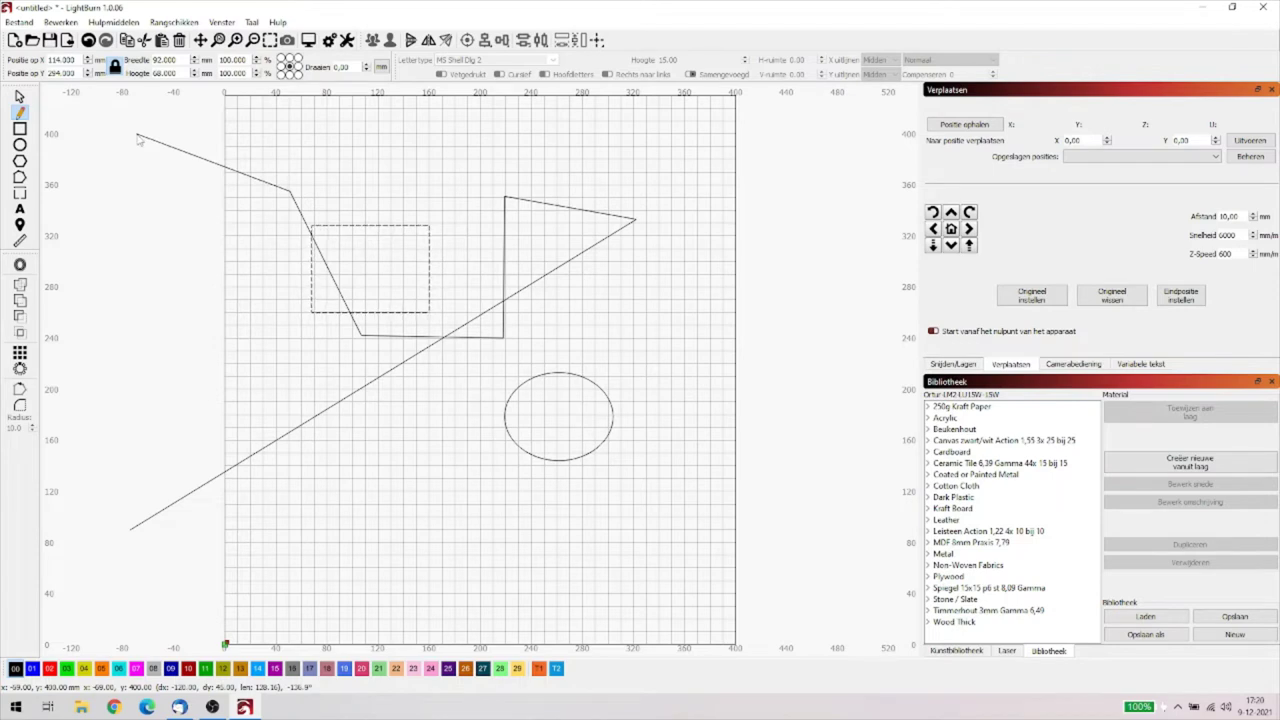
{"action": "key", "text": "Escape"}
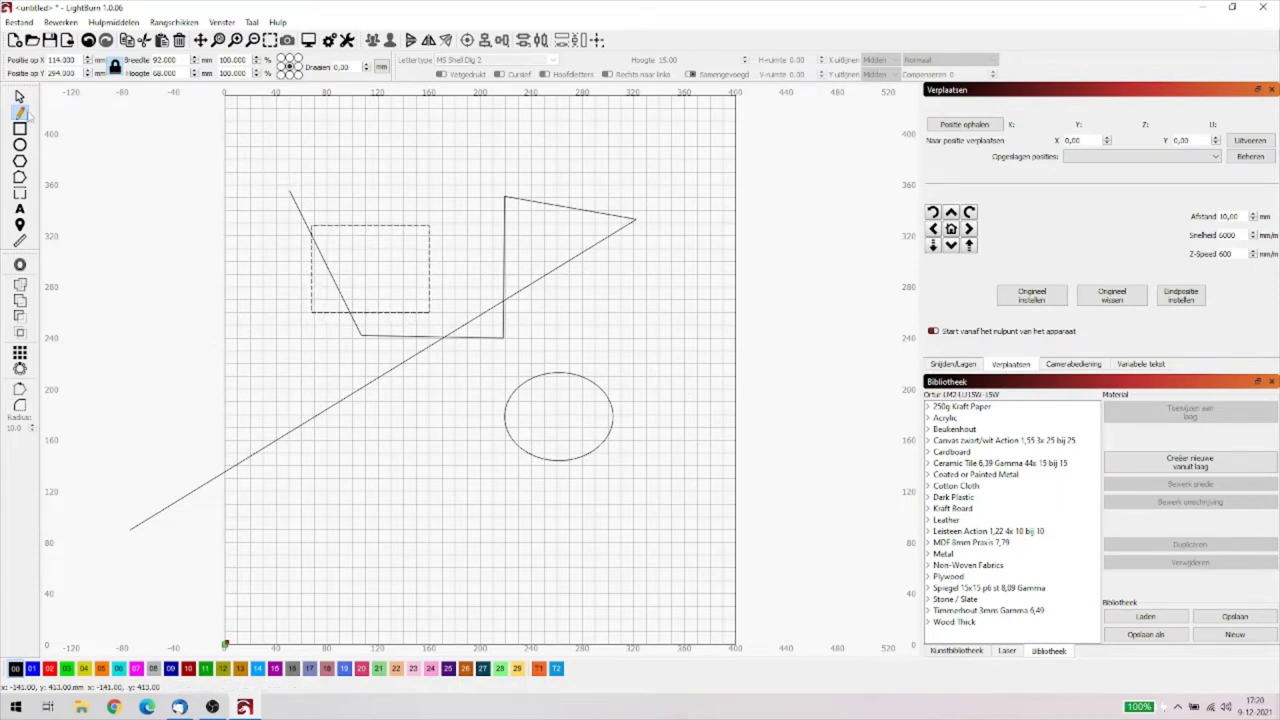
Select the open polyline and delete it, keeping the rectangle and ellipse.
{"action": "left_click", "coordinate": [19, 96]}
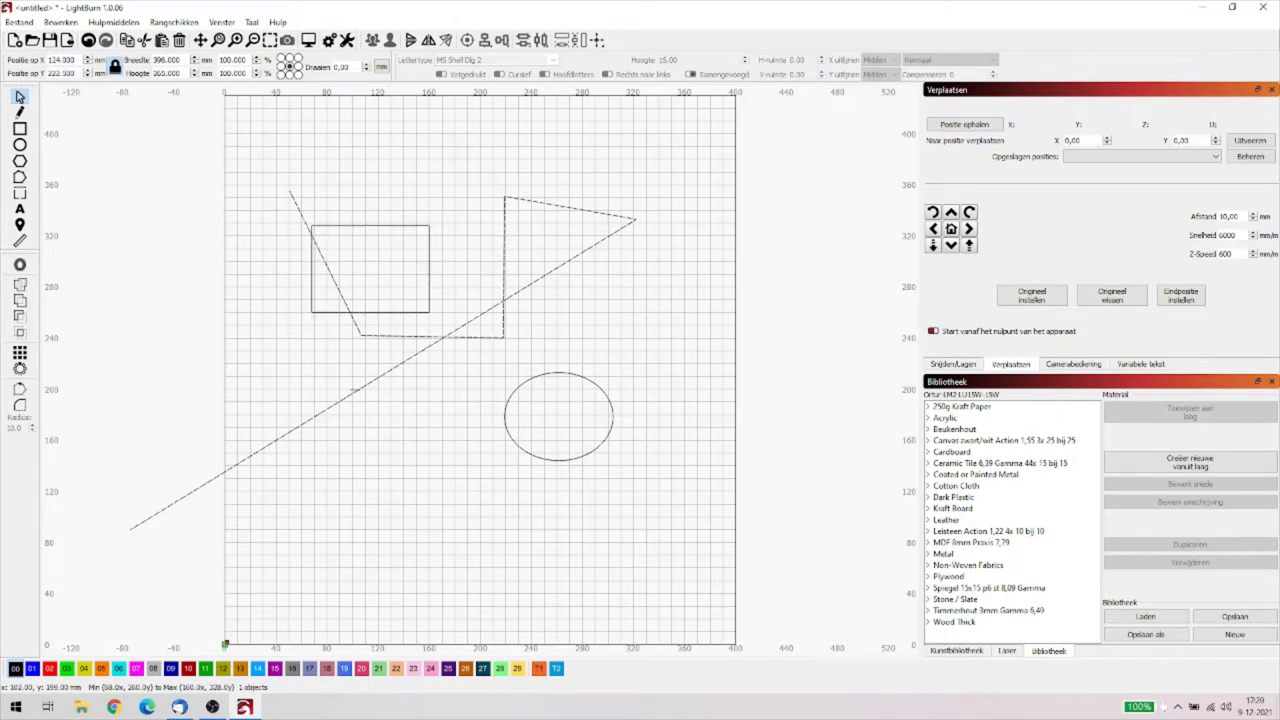
{"action": "left_click", "coordinate": [600, 213]}
{"action": "key", "text": "Delete"}
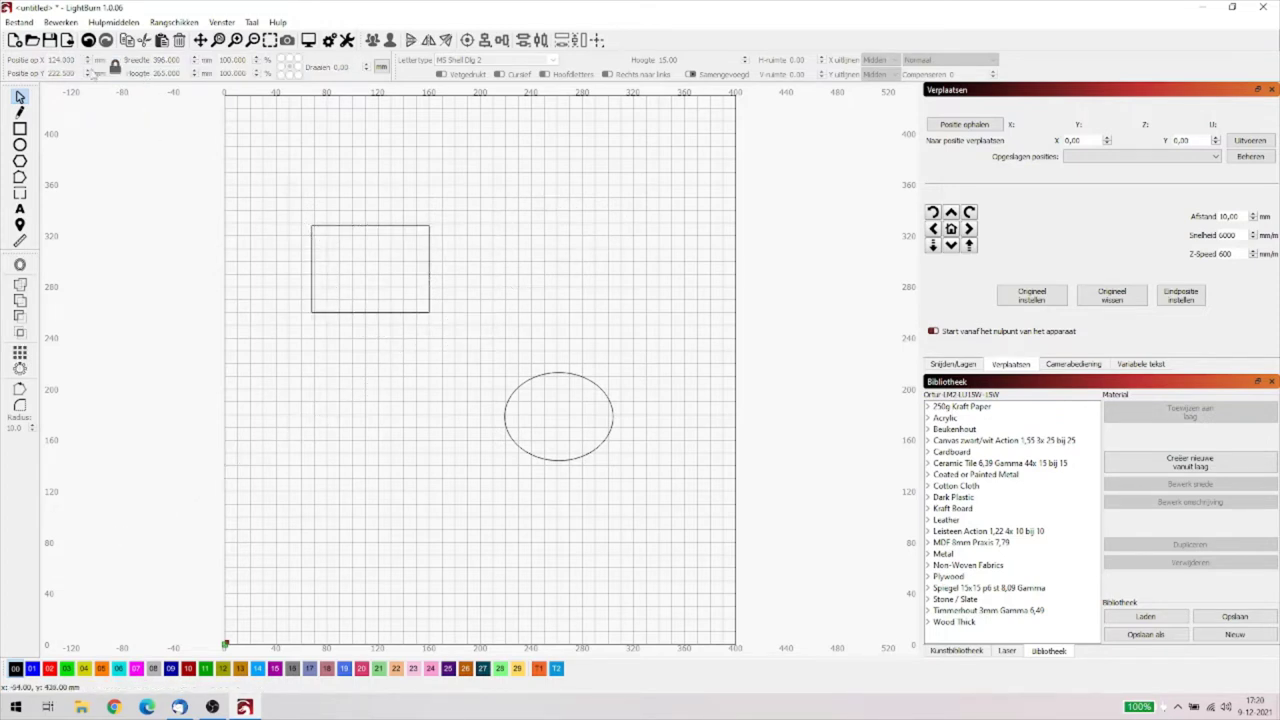
Draw a rectangle about 238 × 190 mm outward from its centre near the work area's left edge, and delete it.
{"action": "left_click", "coordinate": [100, 22]}
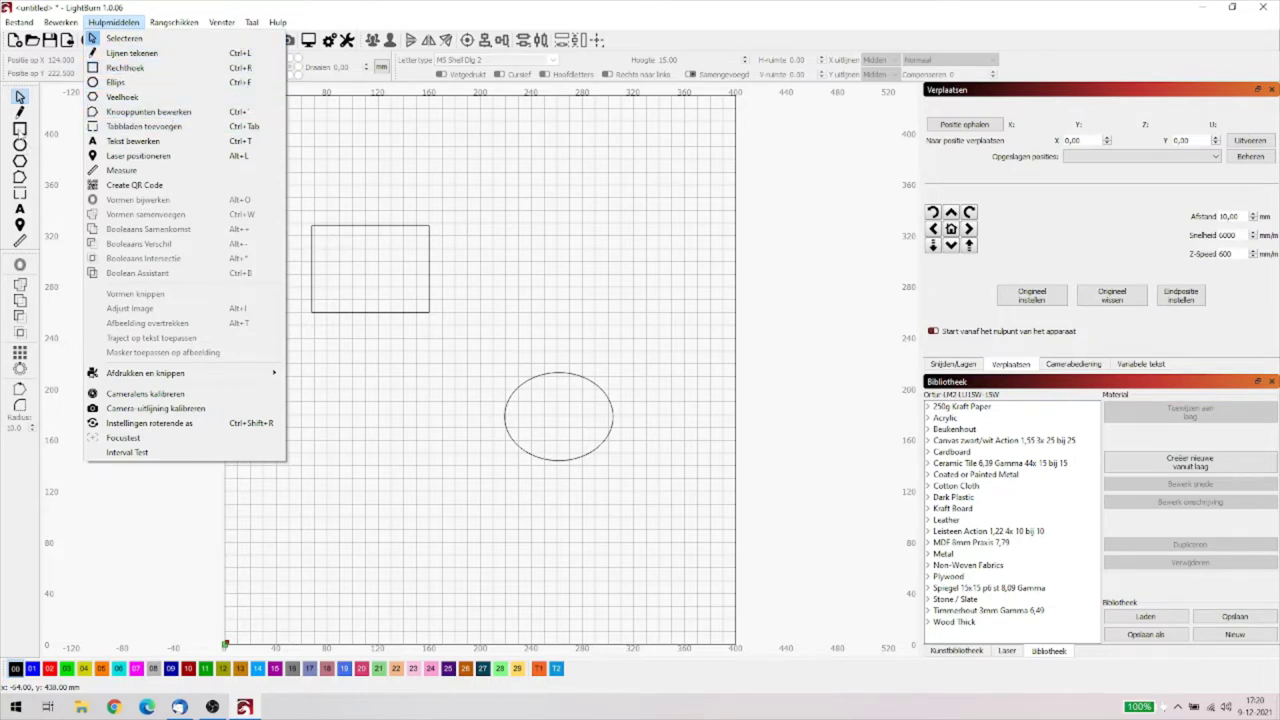
{"action": "left_click", "coordinate": [124, 70]}
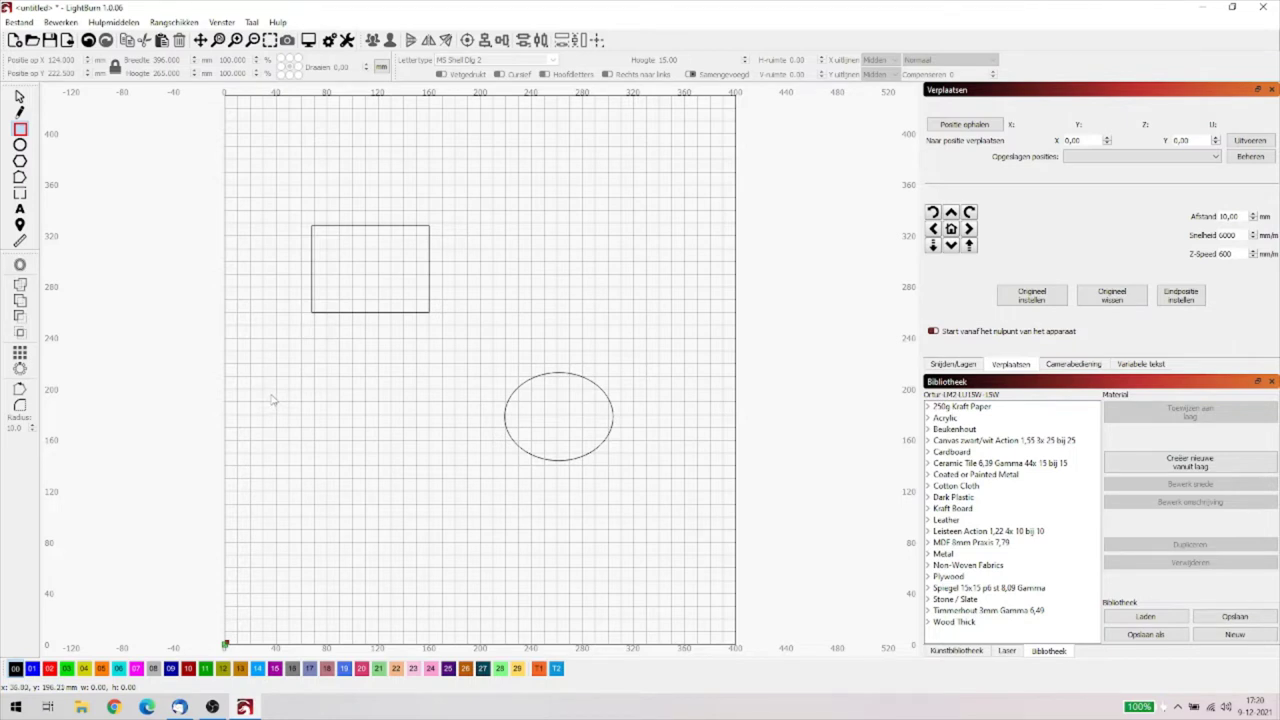
{"action": "mouse_move", "coordinate": [270, 393]}
{"action": "left_mouse_down"}
{"action": "mouse_move", "coordinate": [410, 514]}
{"action": "mouse_move", "coordinate": [322, 470]}
{"action": "mouse_move", "coordinate": [424, 520]}
{"action": "left_mouse_up"}
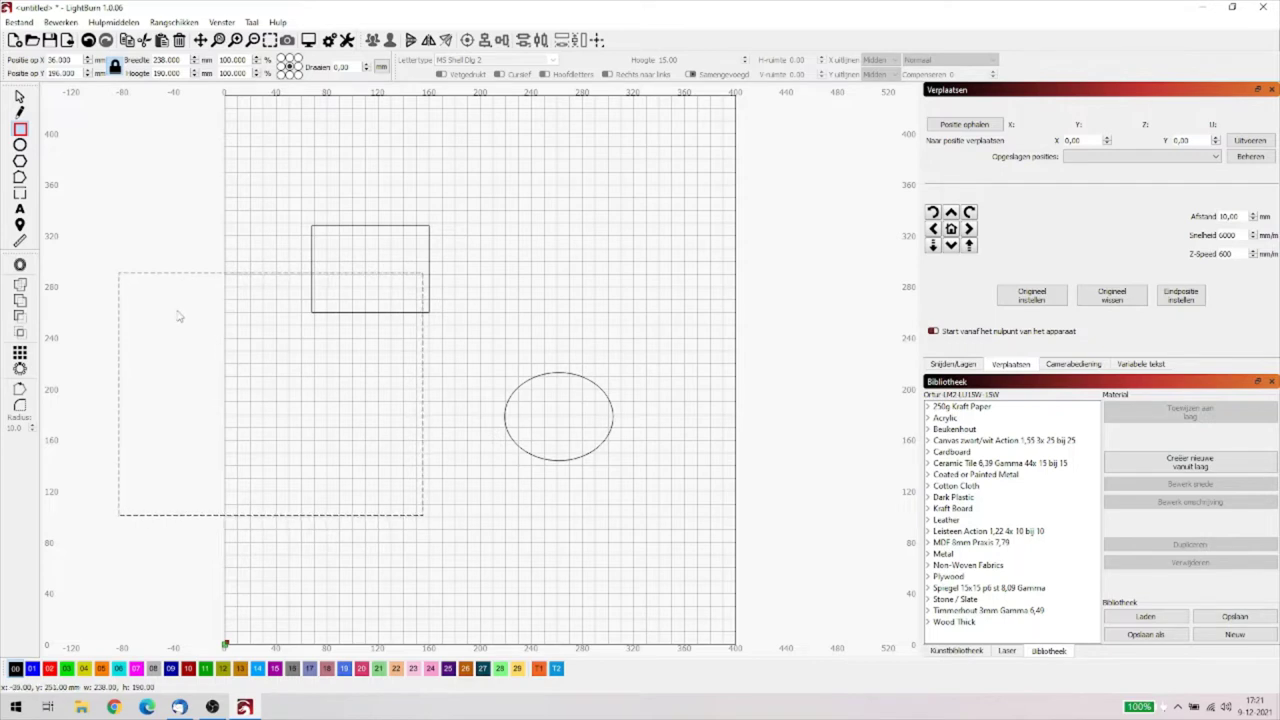
{"action": "left_click", "coordinate": [19, 97]}
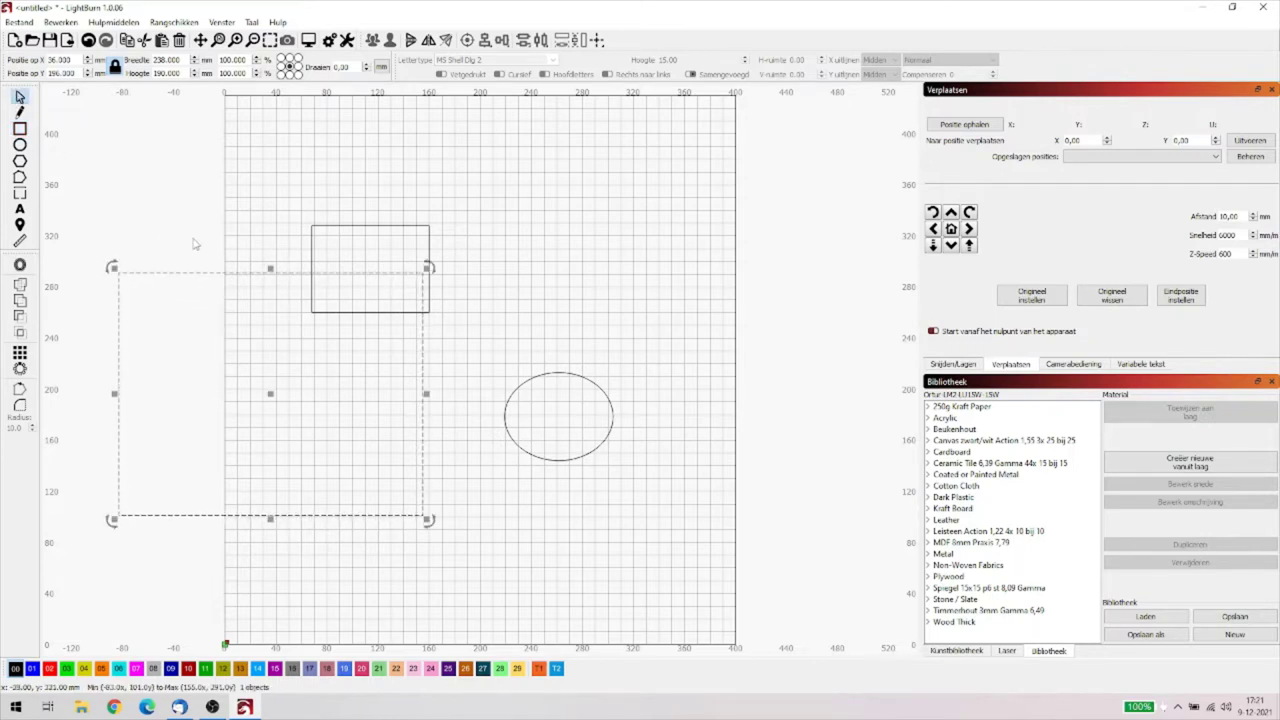
{"action": "key", "text": "Delete"}
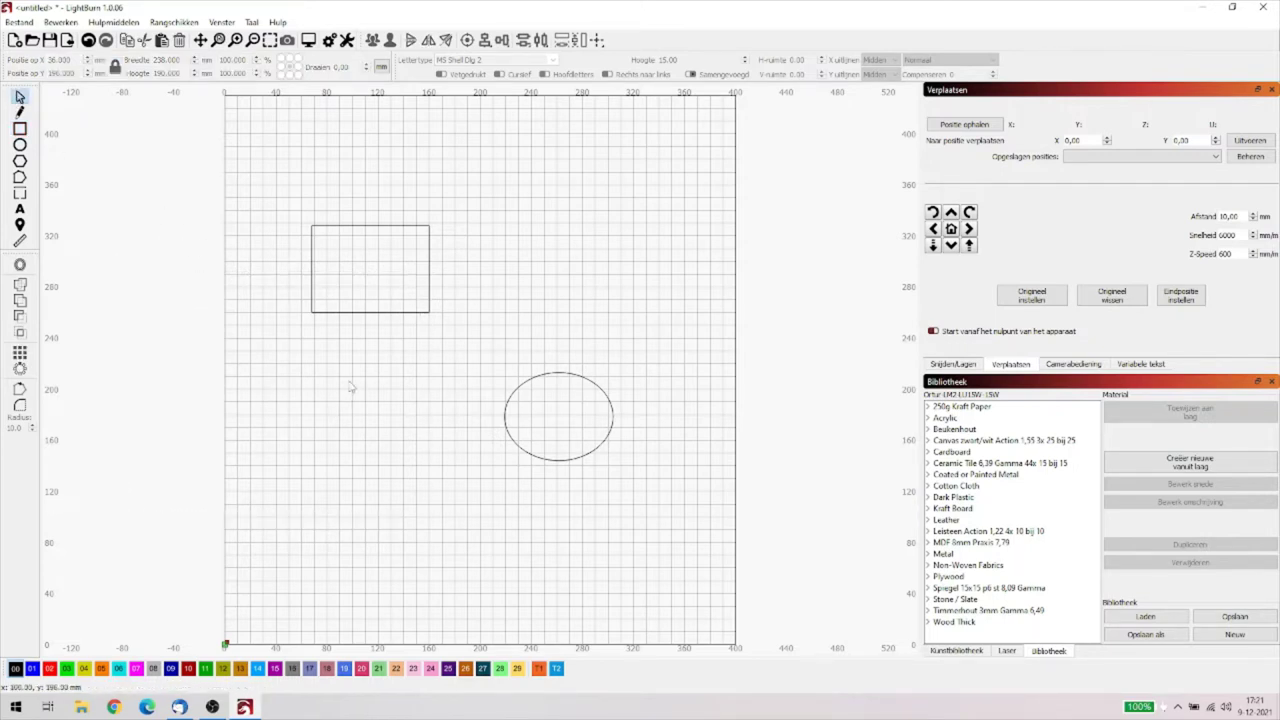
Draw a square about 81 × 81 mm below the existing rectangle, and delete it.
{"action": "left_click", "coordinate": [20, 129]}
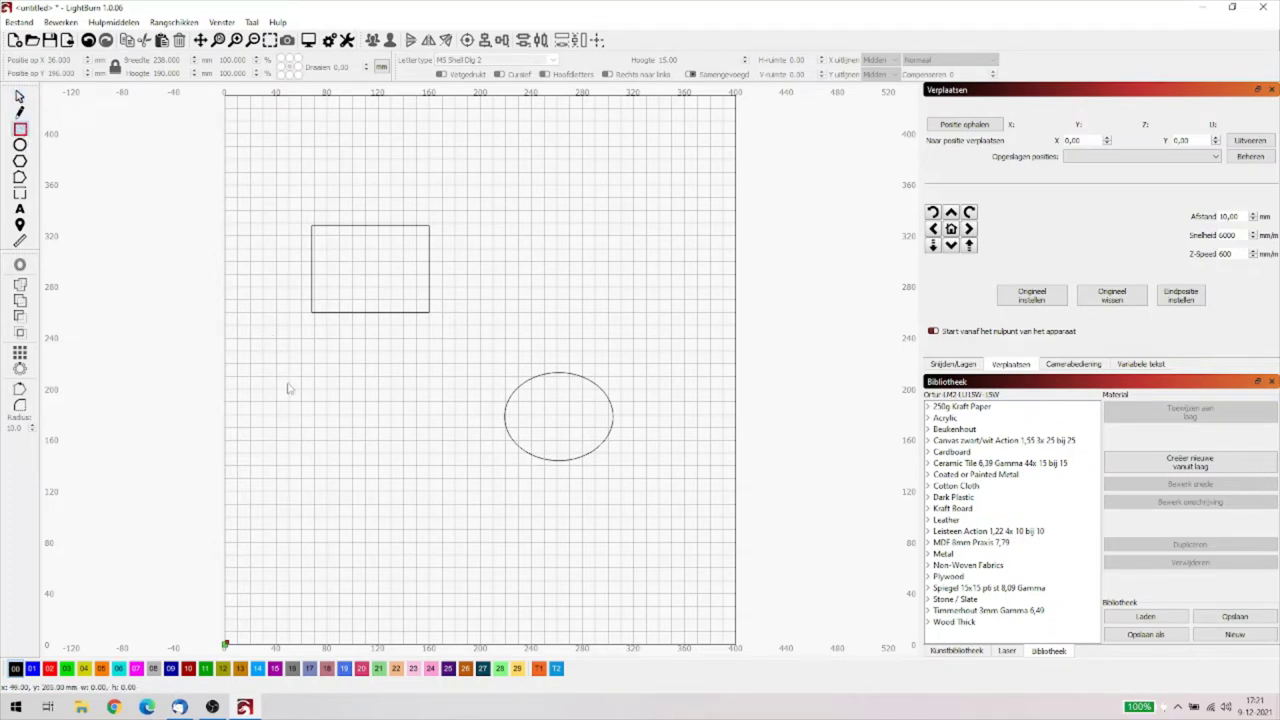
{"action": "left_click_drag", "start_coordinate": [297, 403], "coordinate": [401, 492]}
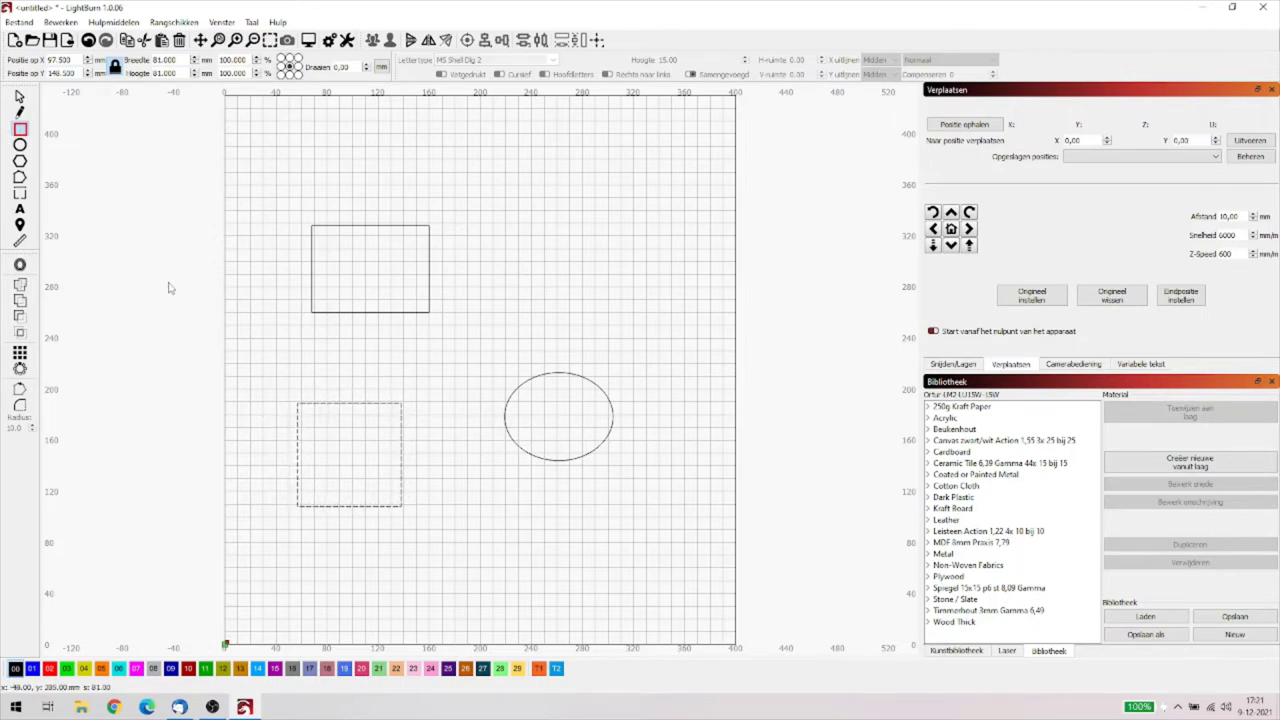
{"action": "left_click", "coordinate": [19, 96]}
{"action": "left_click", "coordinate": [347, 404]}
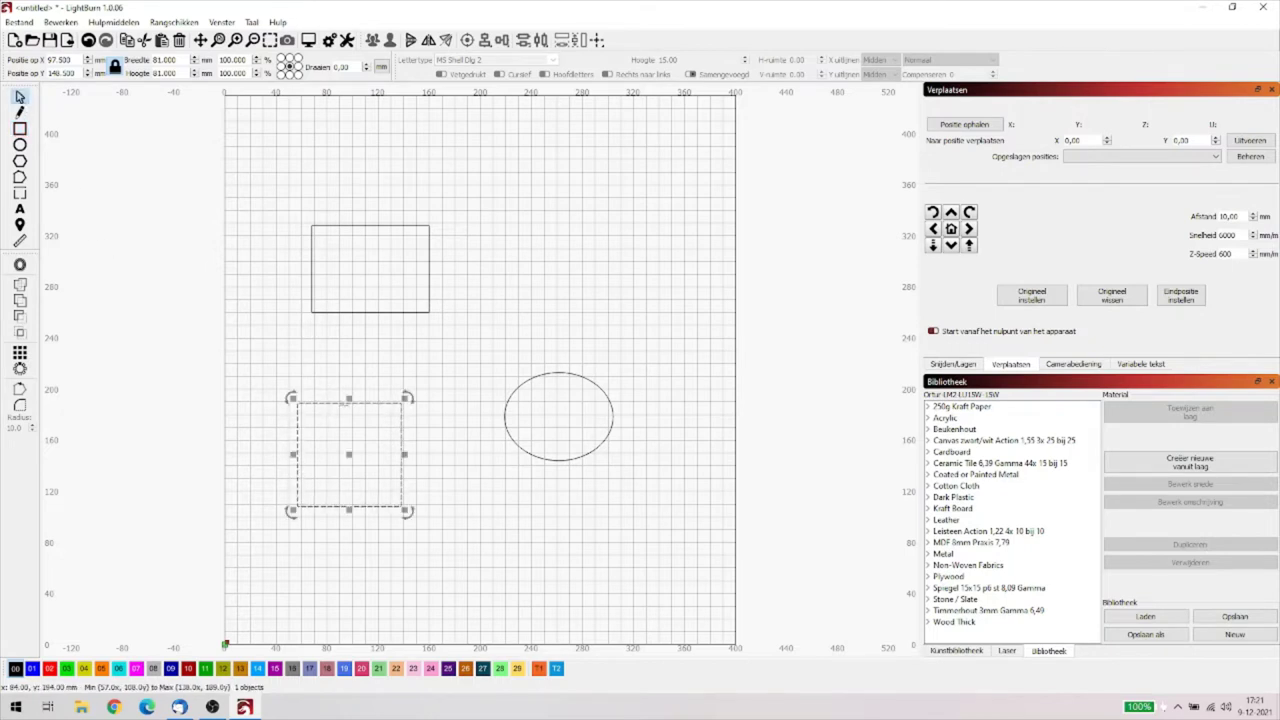
{"action": "key", "text": "Delete"}
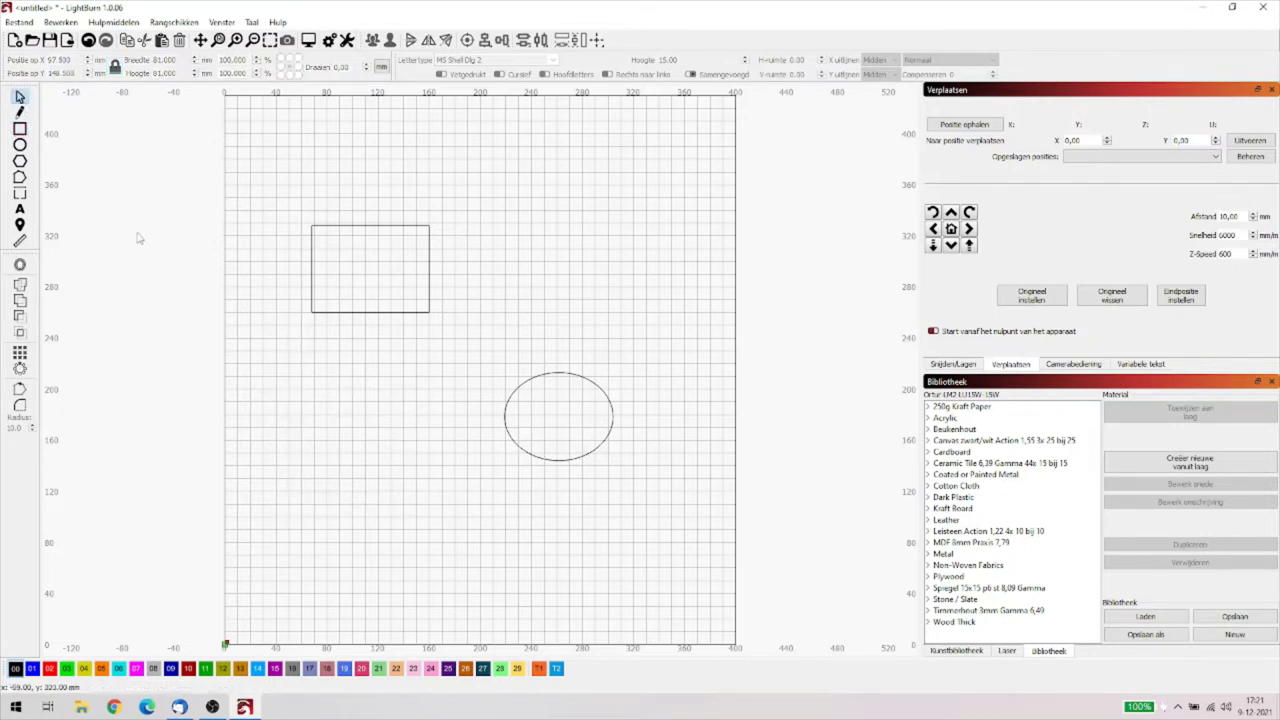
Draw a rectangle about 91 × 65 mm across the work area's left edge, diagonally below the existing rectangle, and delete it.
{"action": "left_click", "coordinate": [19, 128]}
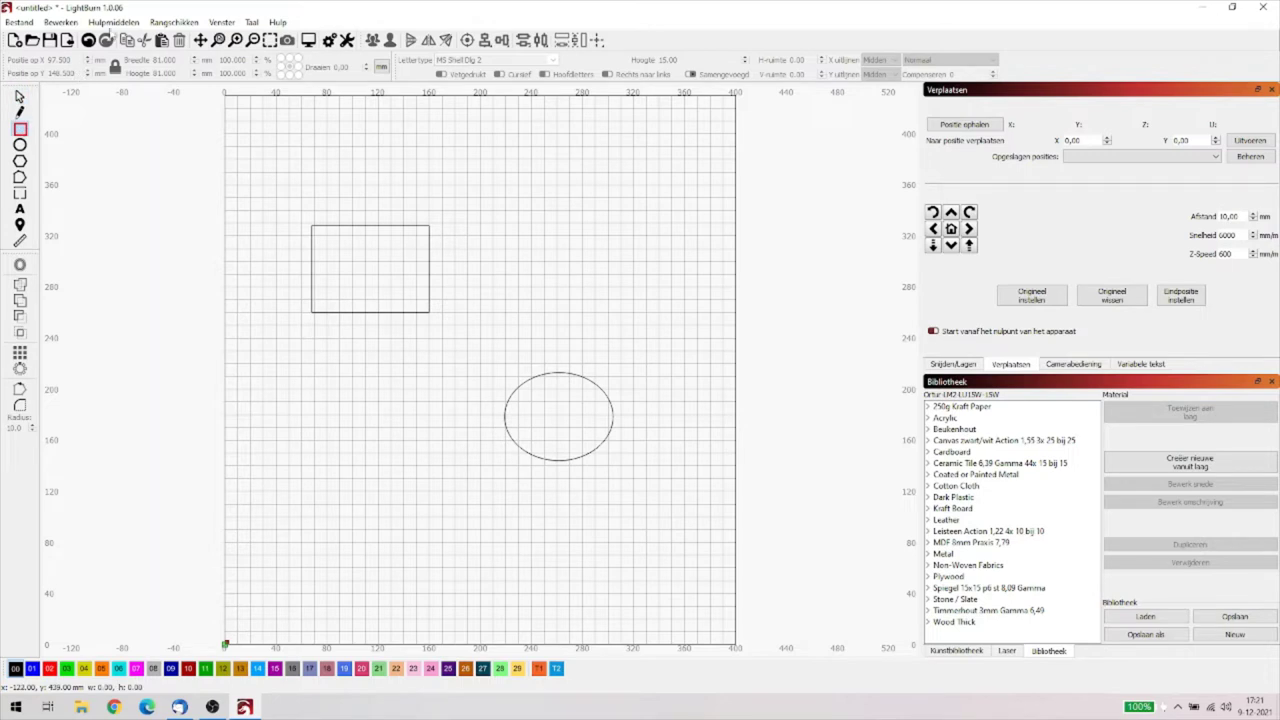
{"action": "left_click", "coordinate": [113, 23]}
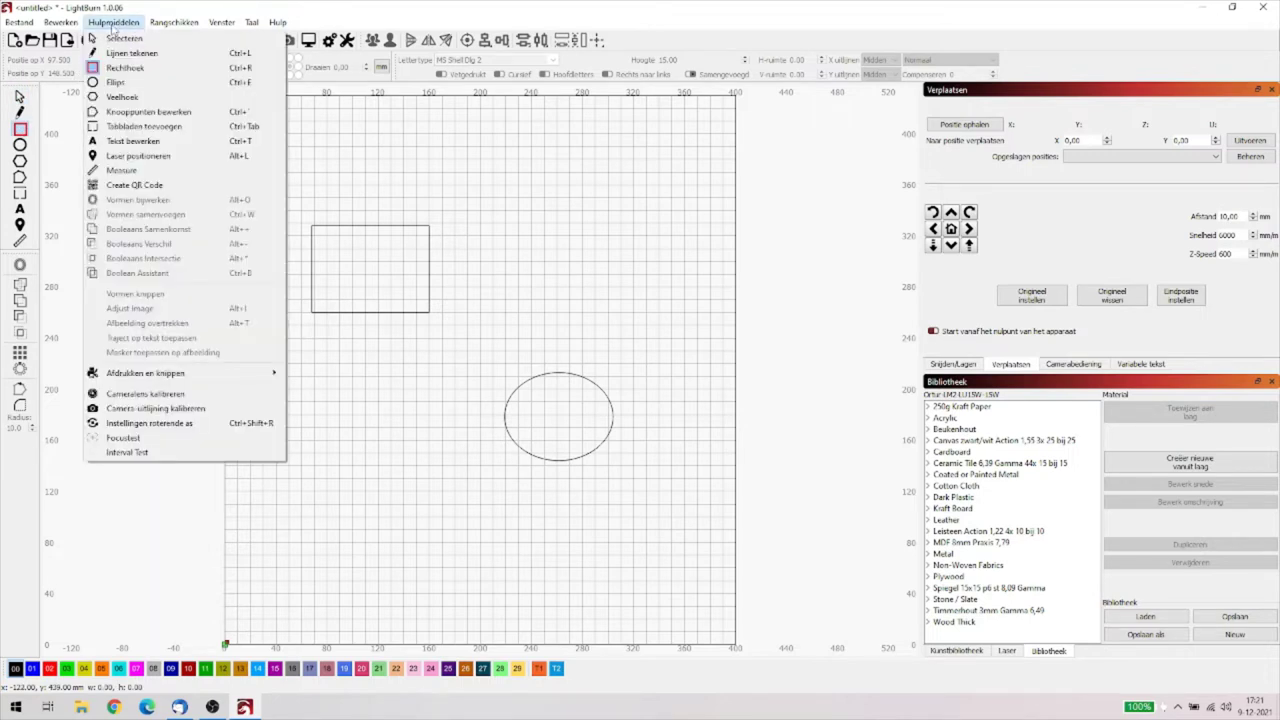
{"action": "left_click", "coordinate": [194, 16]}
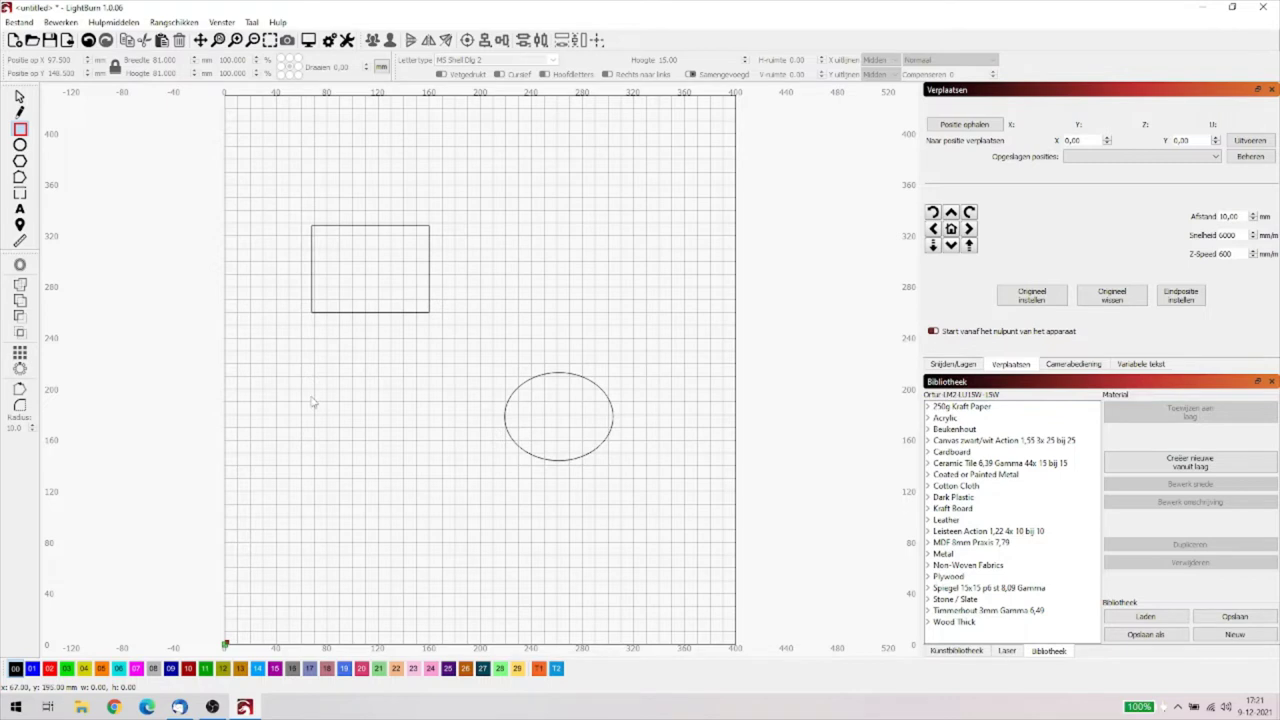
{"action": "left_click_drag", "start_coordinate": [310, 397], "coordinate": [197, 318]}
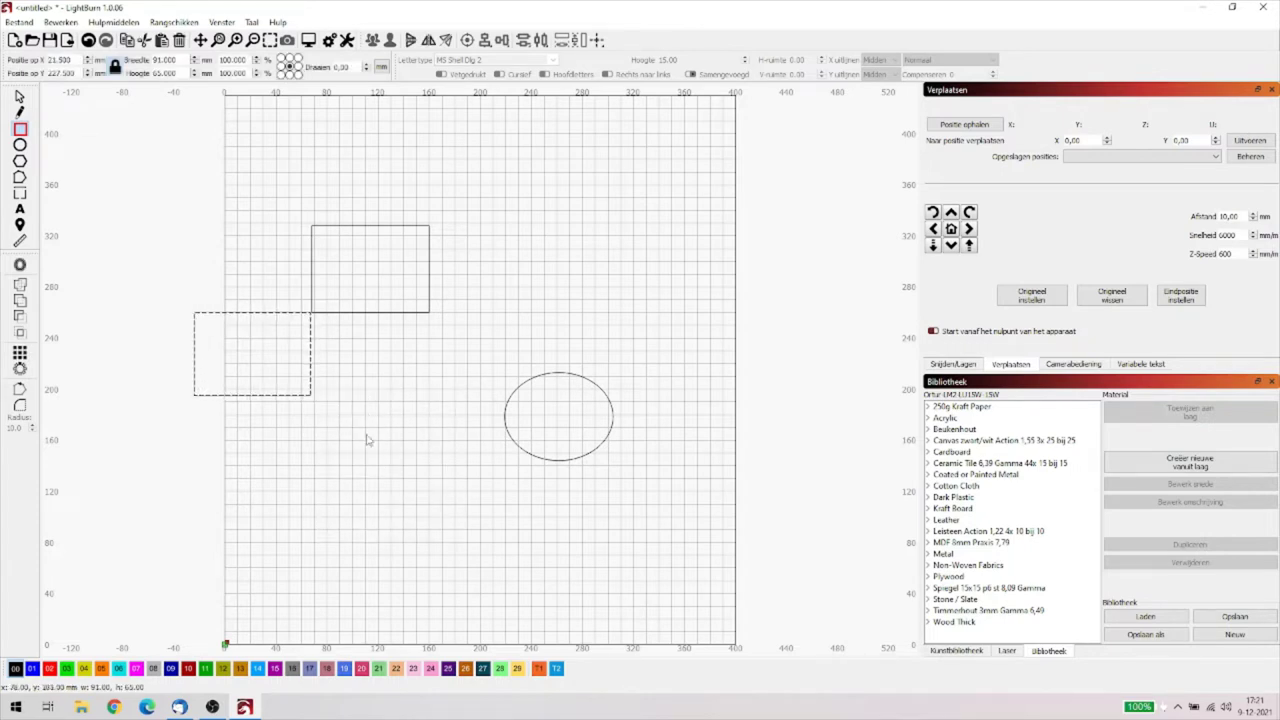
{"action": "left_click", "coordinate": [19, 96]}
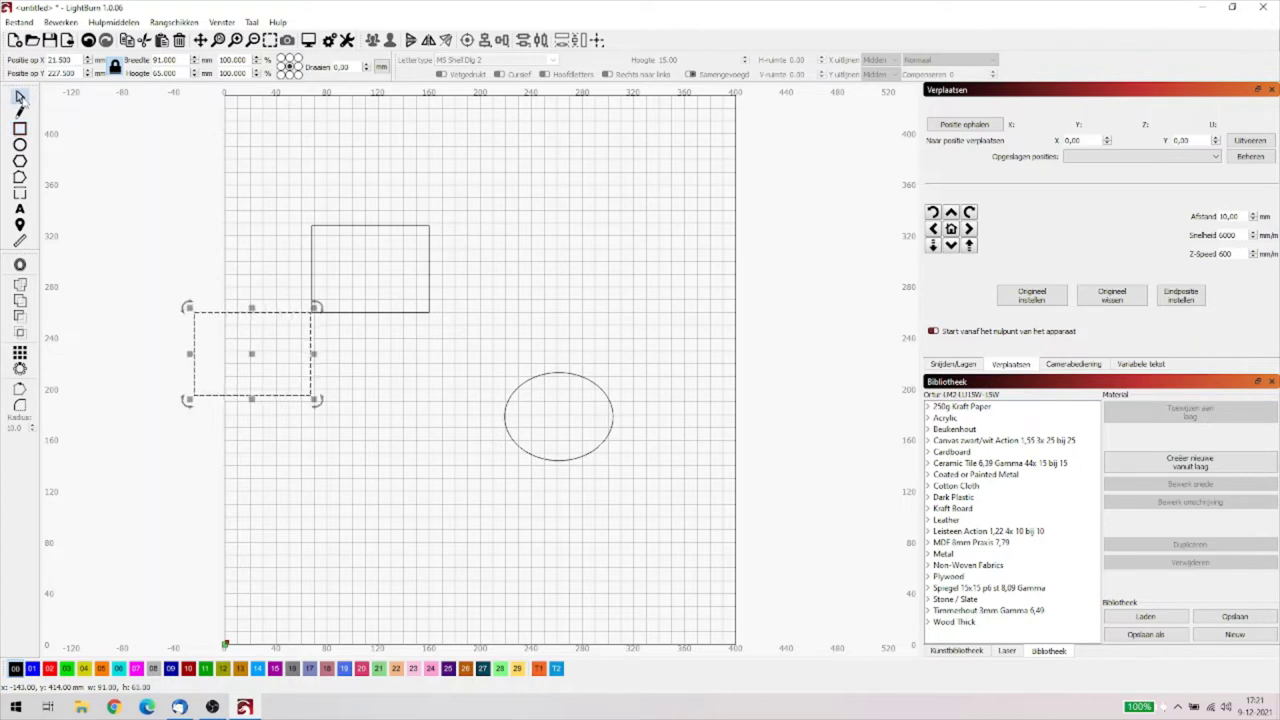
{"action": "key", "text": "Delete"}
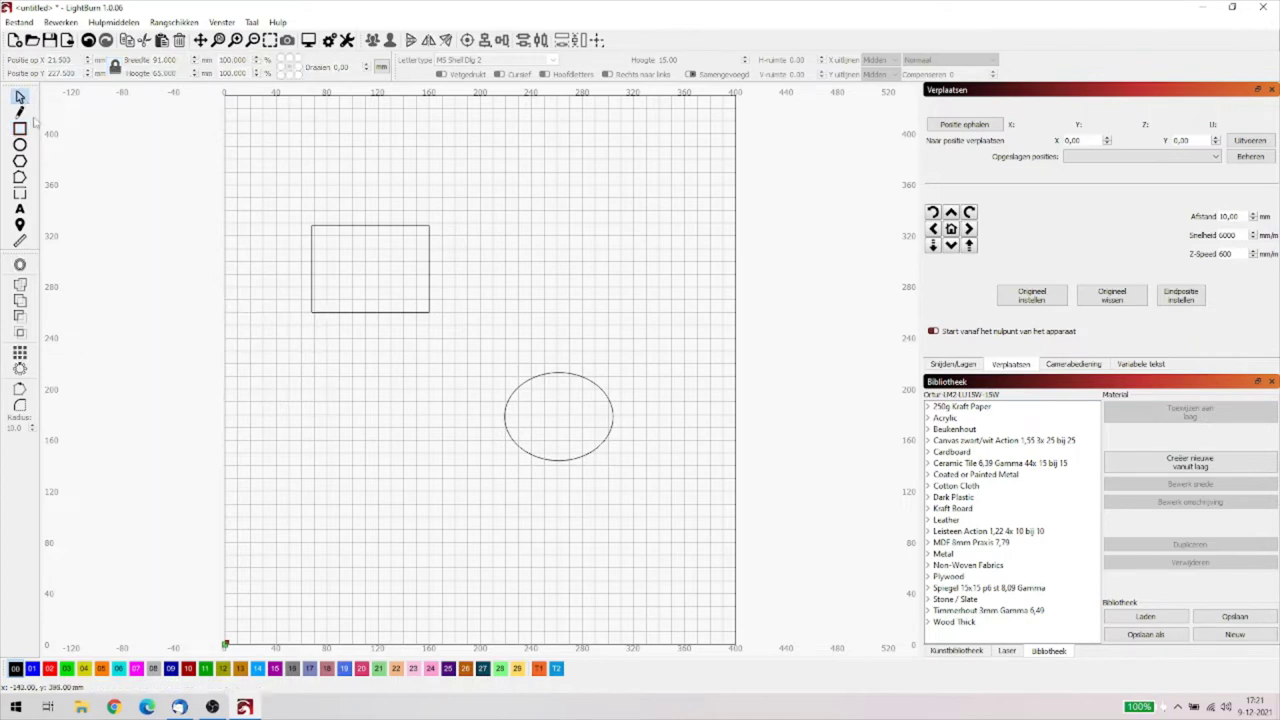
Draw a wide rectangle about 143 × 37 mm between the work area's left edge and the ellipse, and delete it.
{"action": "left_click", "coordinate": [20, 128]}
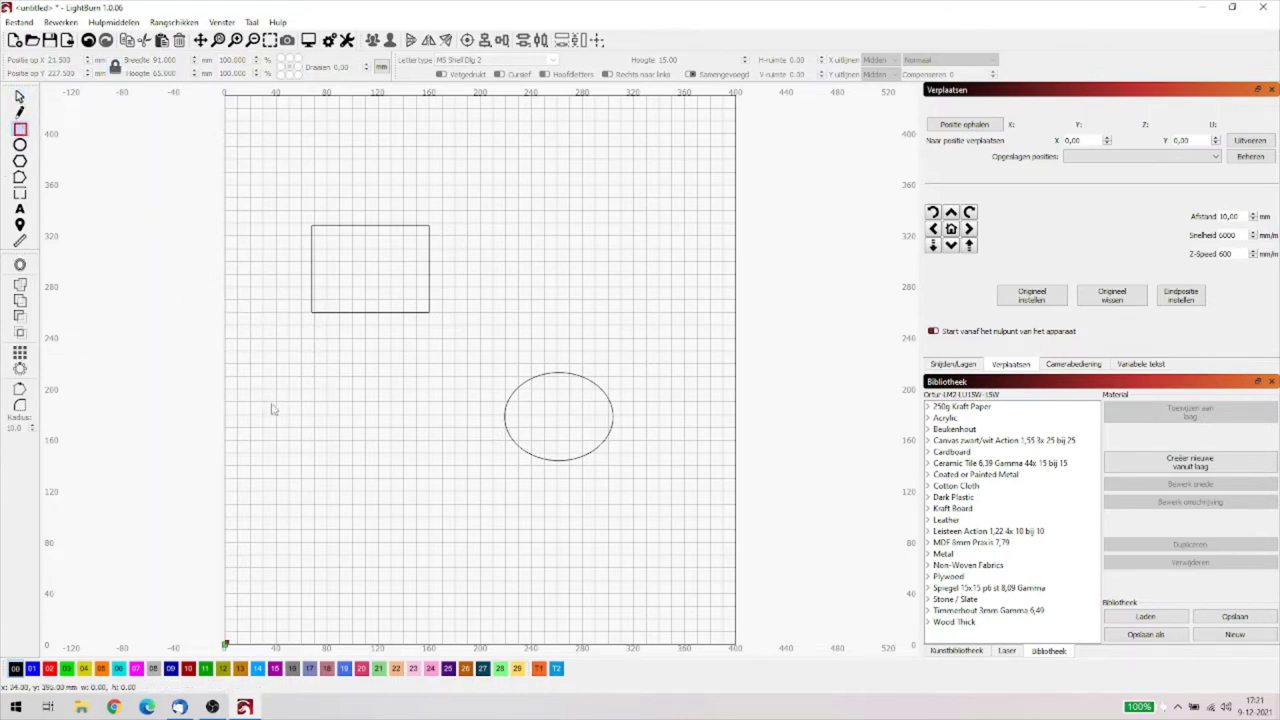
{"action": "mouse_move", "coordinate": [274, 405]}
{"action": "left_mouse_down"}
{"action": "mouse_move", "coordinate": [441, 493]}
{"action": "mouse_move", "coordinate": [466, 543]}
{"action": "mouse_move", "coordinate": [380, 489]}
{"action": "mouse_move", "coordinate": [471, 449]}
{"action": "mouse_move", "coordinate": [456, 451]}
{"action": "left_mouse_up"}
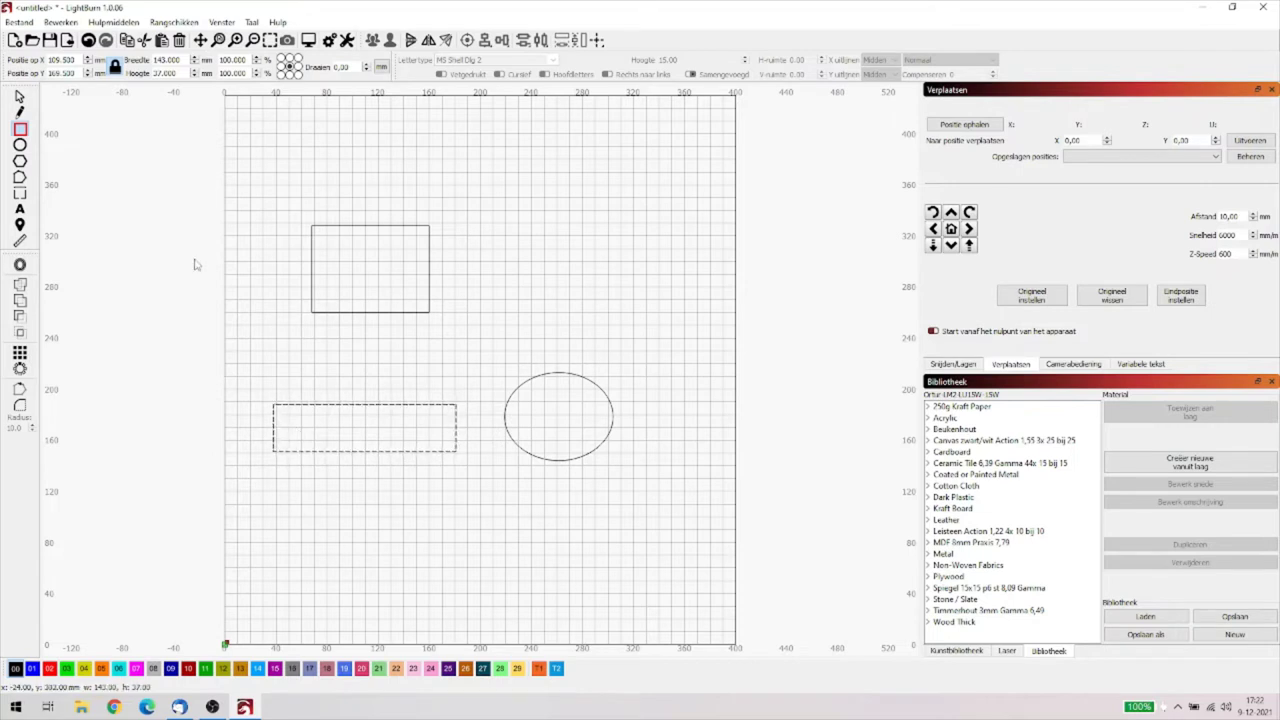
{"action": "left_click", "coordinate": [20, 96]}
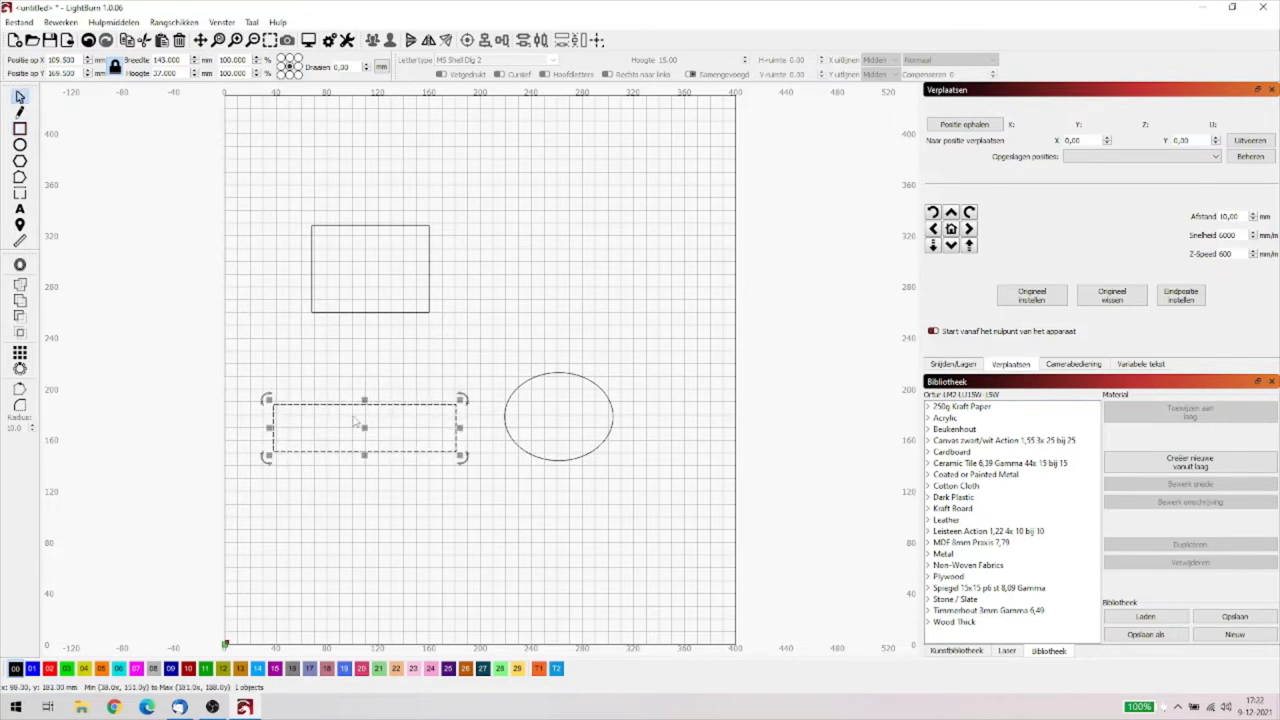
{"action": "key", "text": "Delete"}
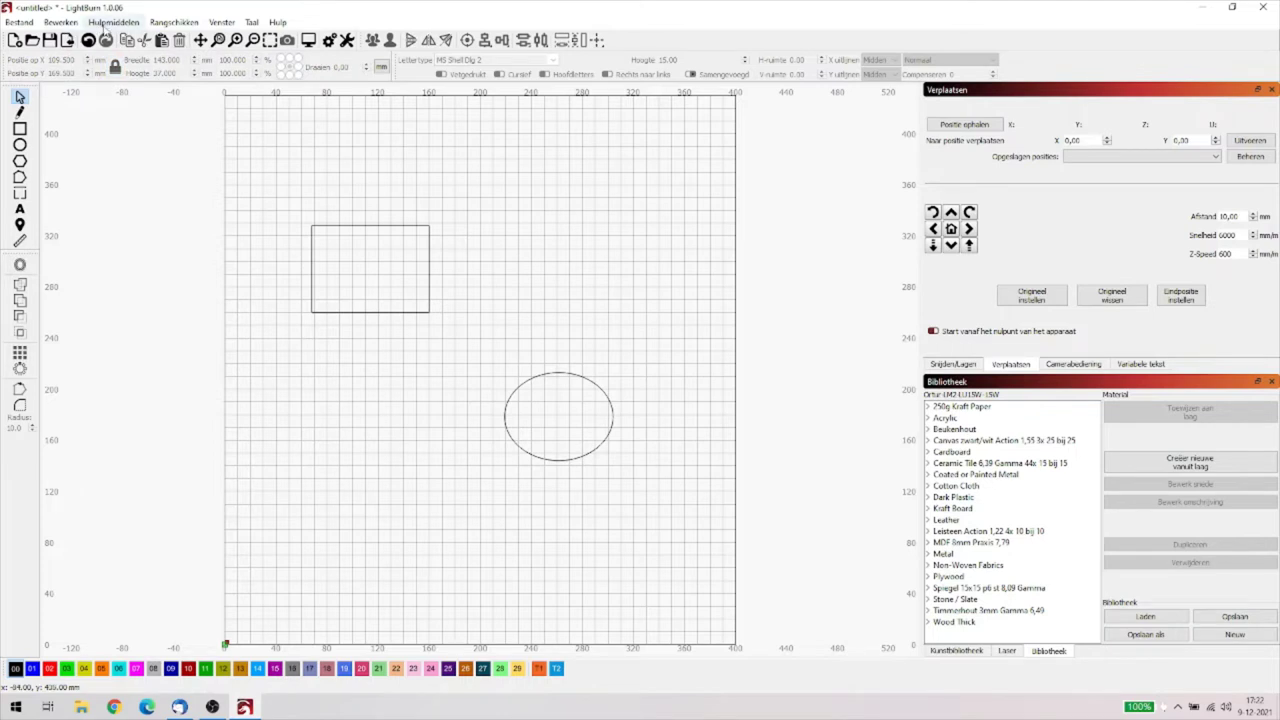
Draw a flat ellipse about 100 × 28 mm below the existing rectangle, and delete it.
{"action": "left_click", "coordinate": [106, 26]}
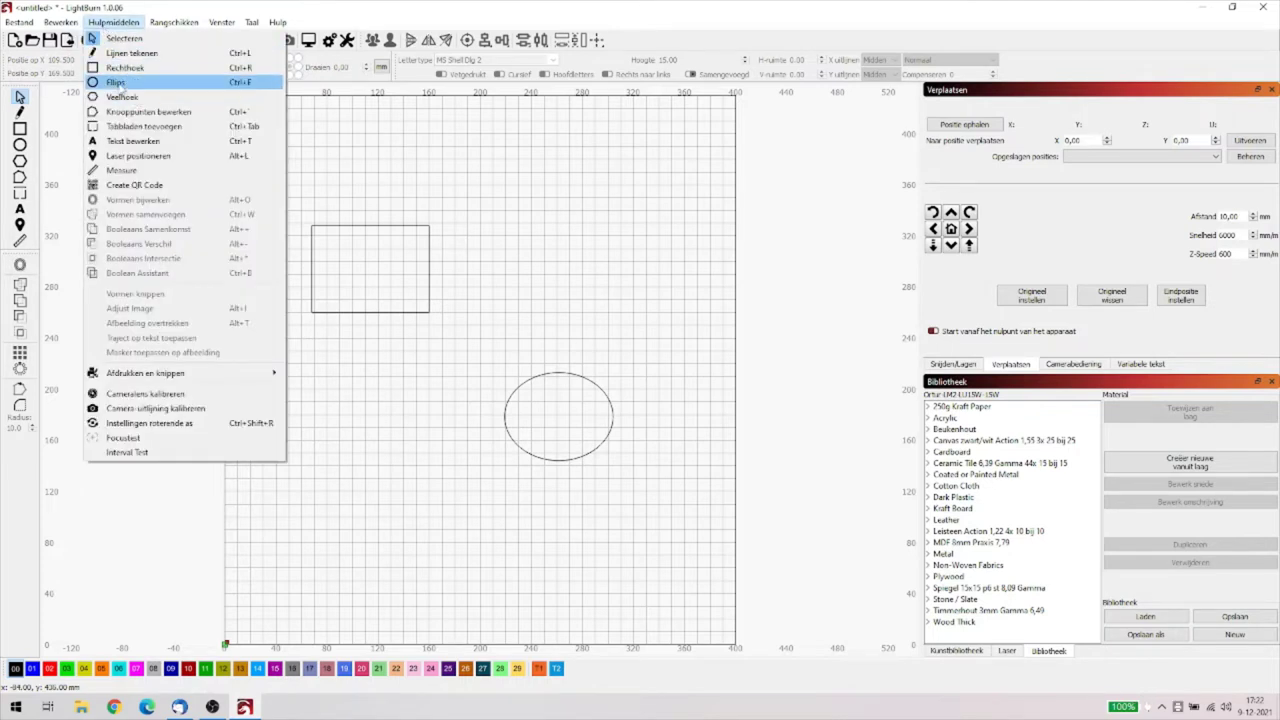
{"action": "left_click", "coordinate": [363, 351]}
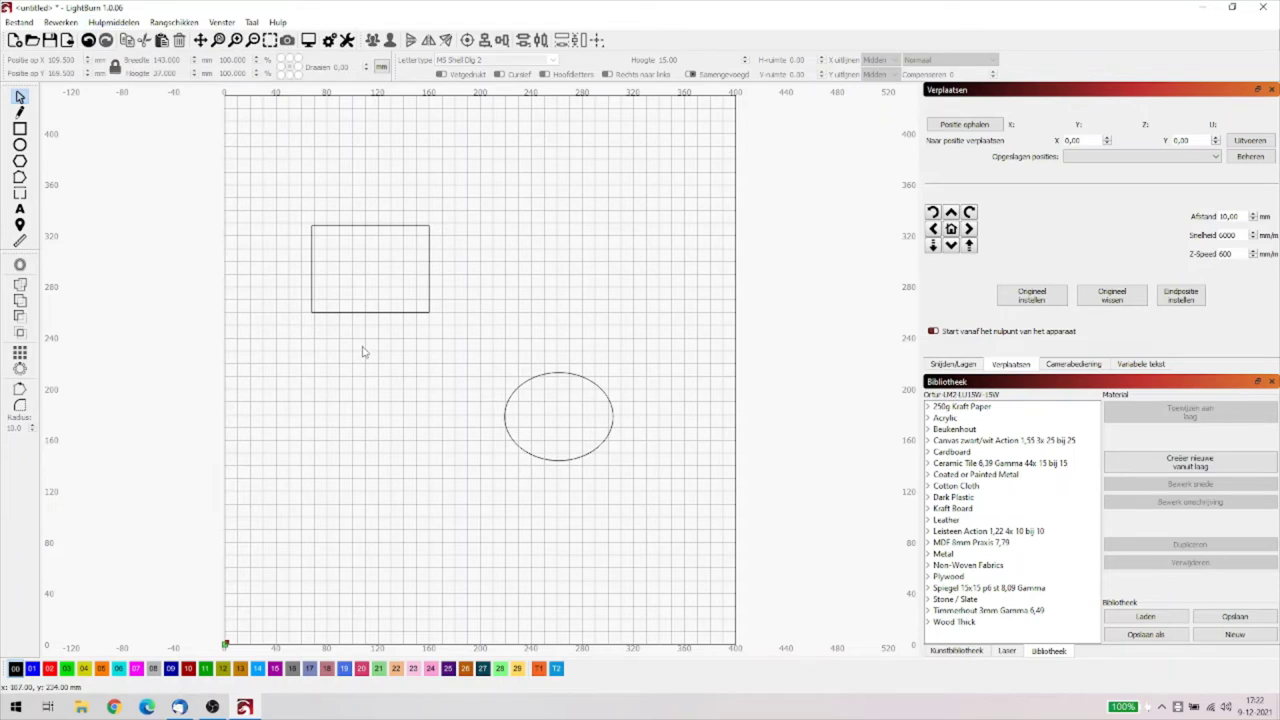
{"action": "left_click", "coordinate": [20, 145]}
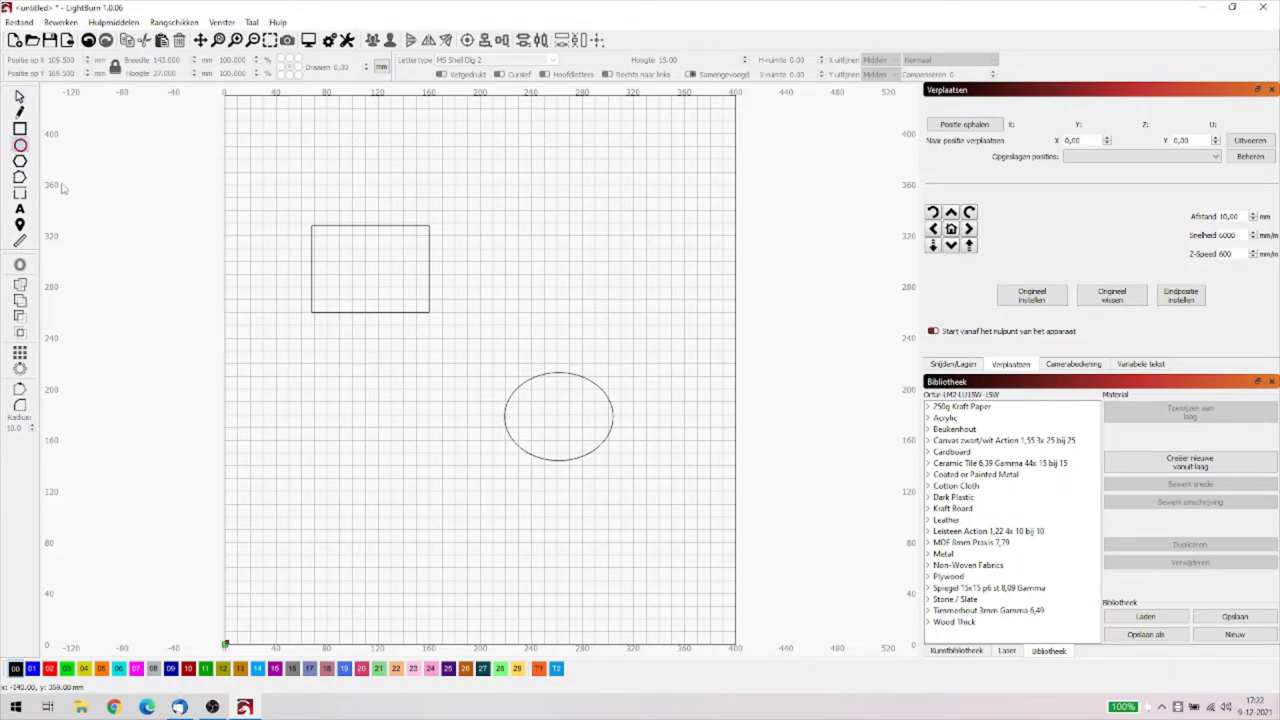
{"action": "mouse_move", "coordinate": [303, 412]}
{"action": "left_mouse_down"}
{"action": "mouse_move", "coordinate": [366, 443]}
{"action": "mouse_move", "coordinate": [432, 447]}
{"action": "left_mouse_up"}
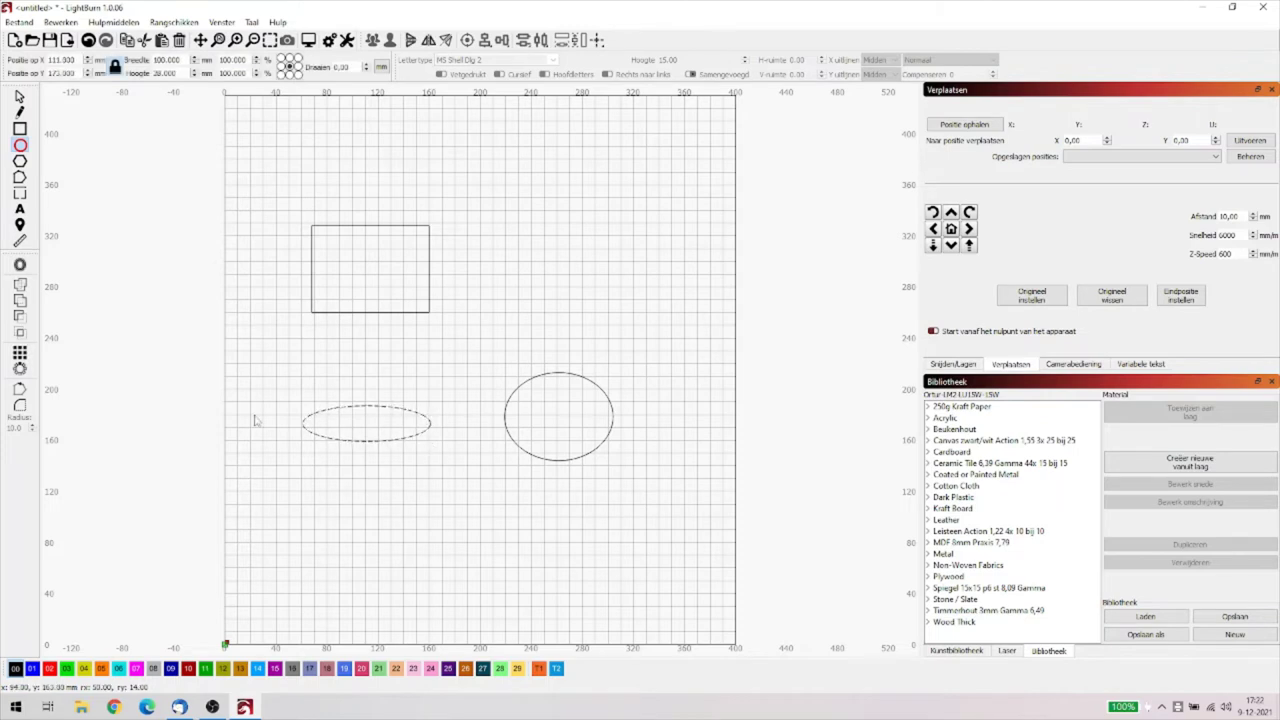
{"action": "left_click", "coordinate": [20, 97]}
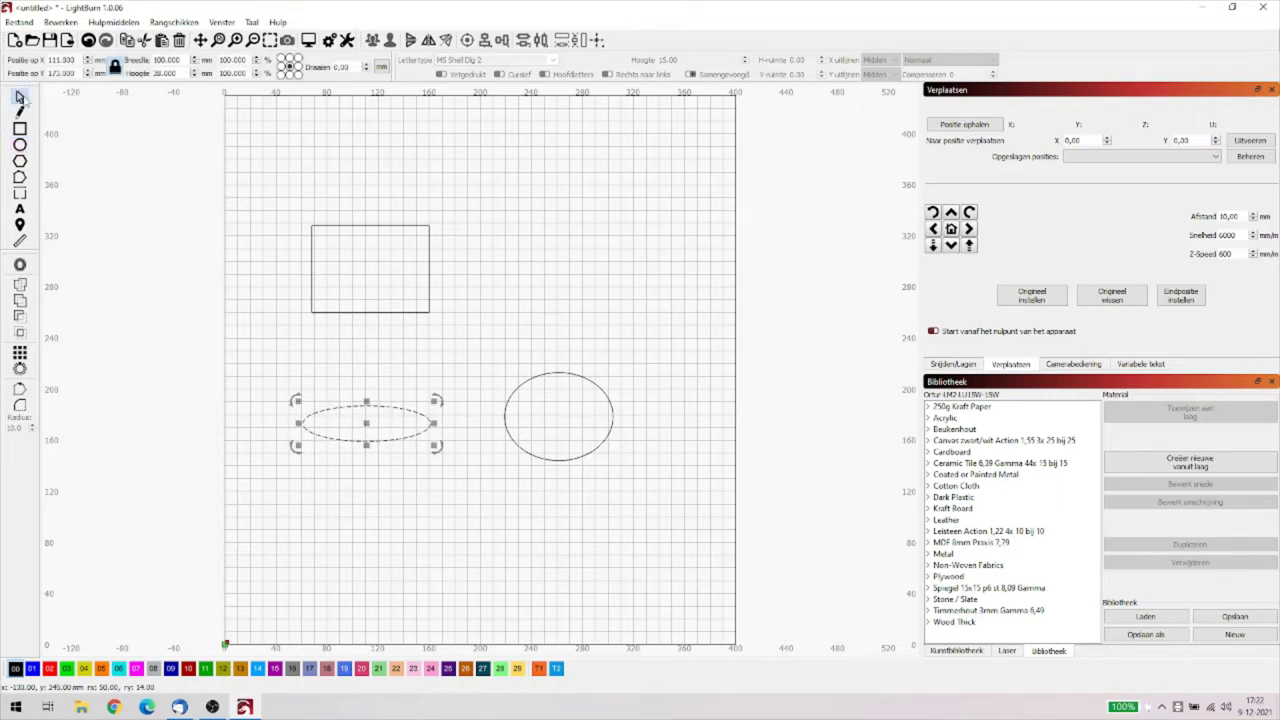
{"action": "key", "text": "Delete"}
Draw a circle about 151 mm in diameter directly below the existing rectangle, and delete it.
{"action": "left_click", "coordinate": [20, 145]}
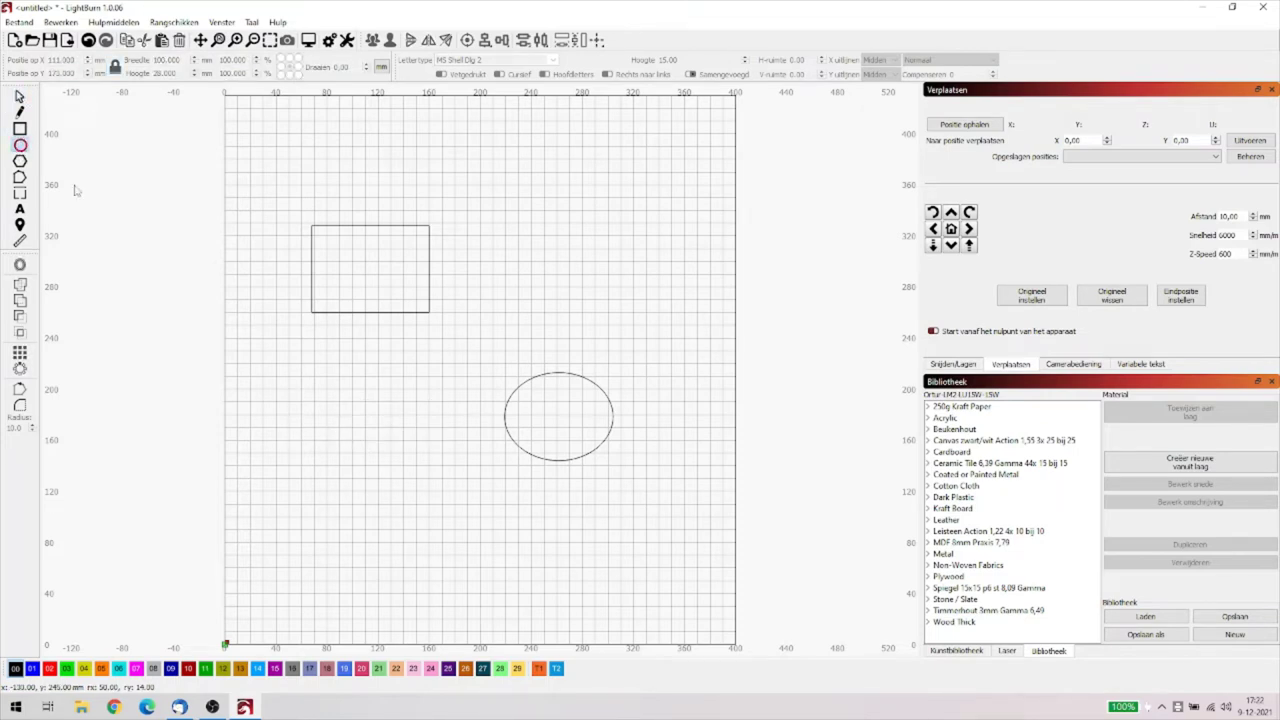
{"action": "left_click_drag", "start_coordinate": [244, 317], "coordinate": [437, 486]}
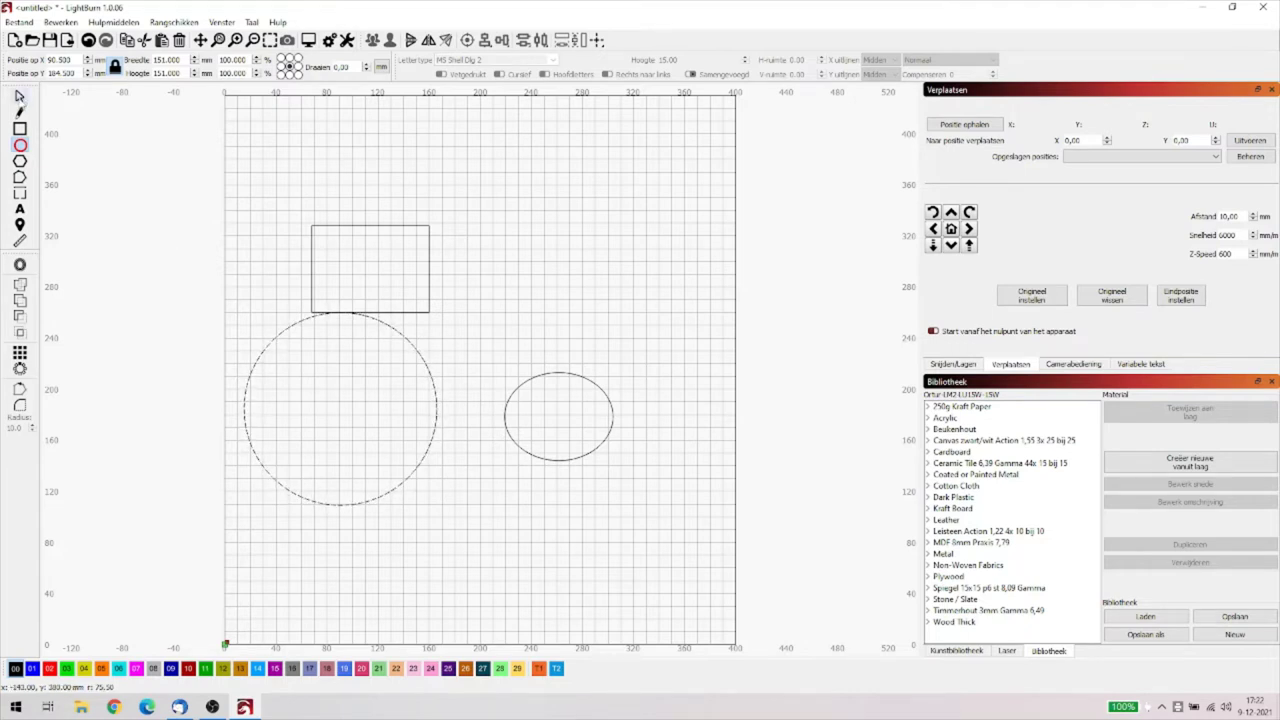
{"action": "left_click", "coordinate": [20, 97]}
{"action": "key", "text": "Delete"}
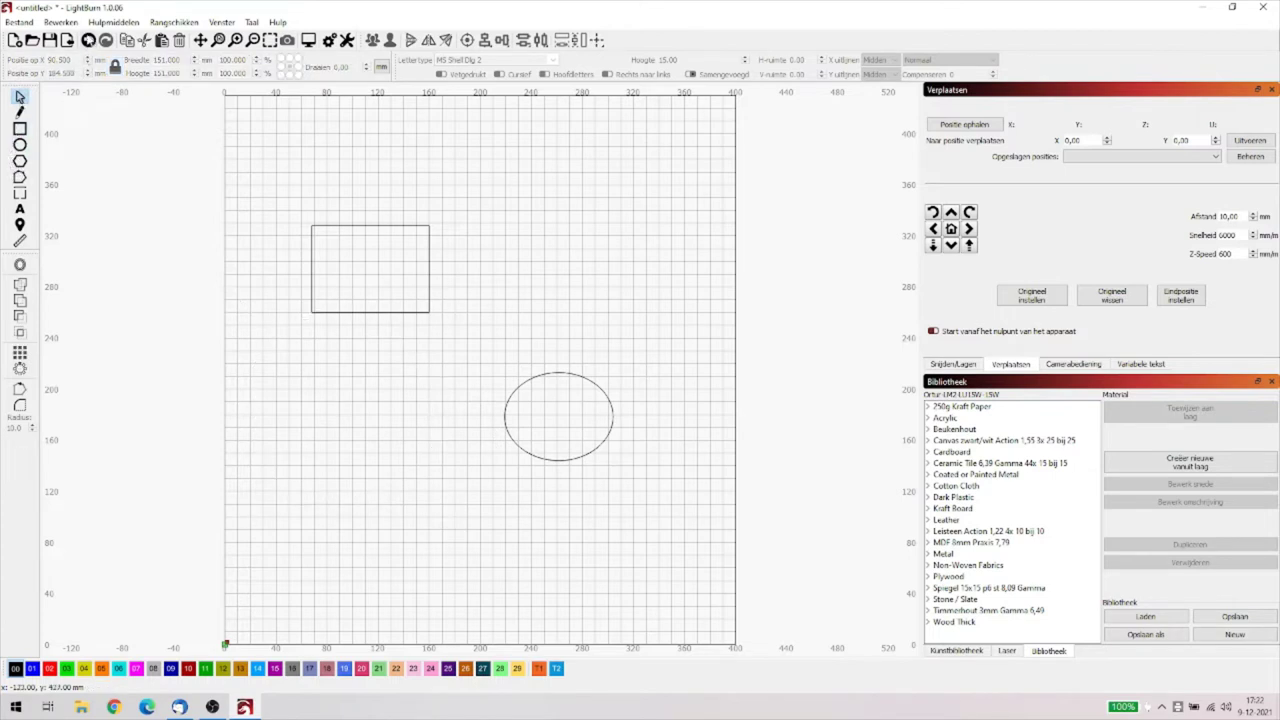
Draw a six-sided polygon about 109 × 79 mm below the existing rectangle.
{"action": "left_click", "coordinate": [106, 23]}
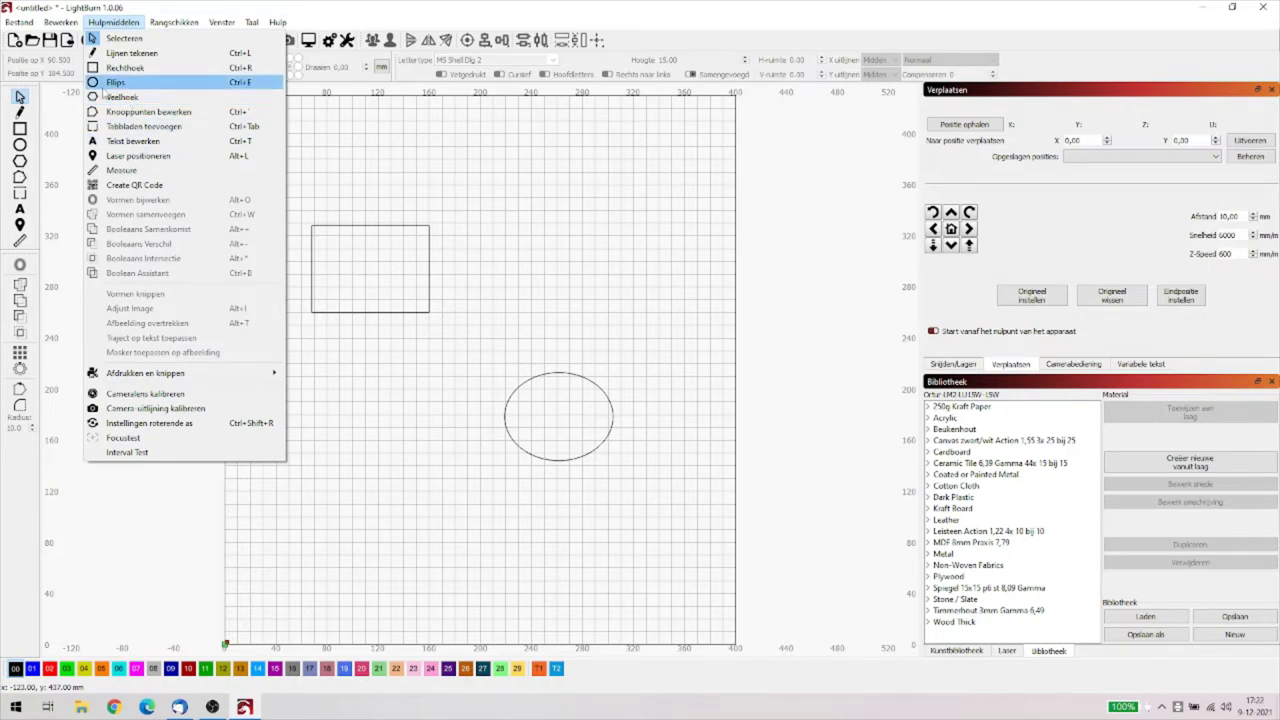
{"action": "left_click", "coordinate": [122, 97]}
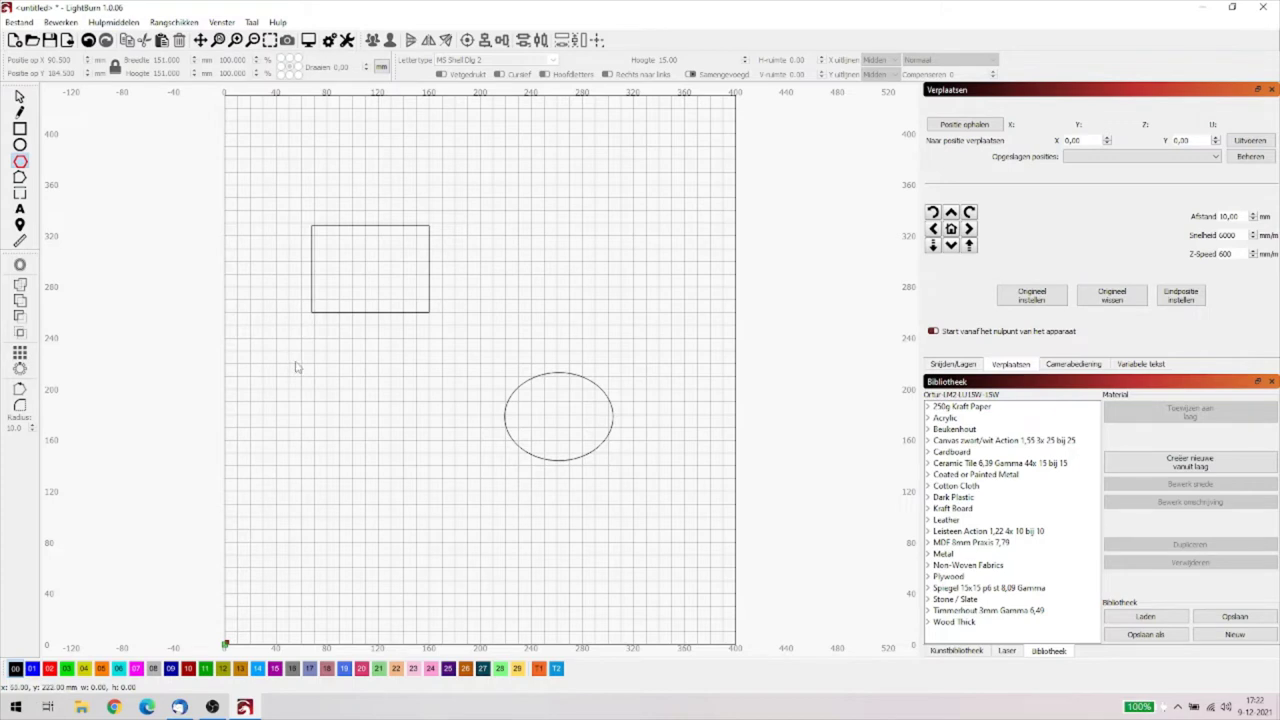
{"action": "left_click_drag", "start_coordinate": [296, 367], "coordinate": [436, 484]}
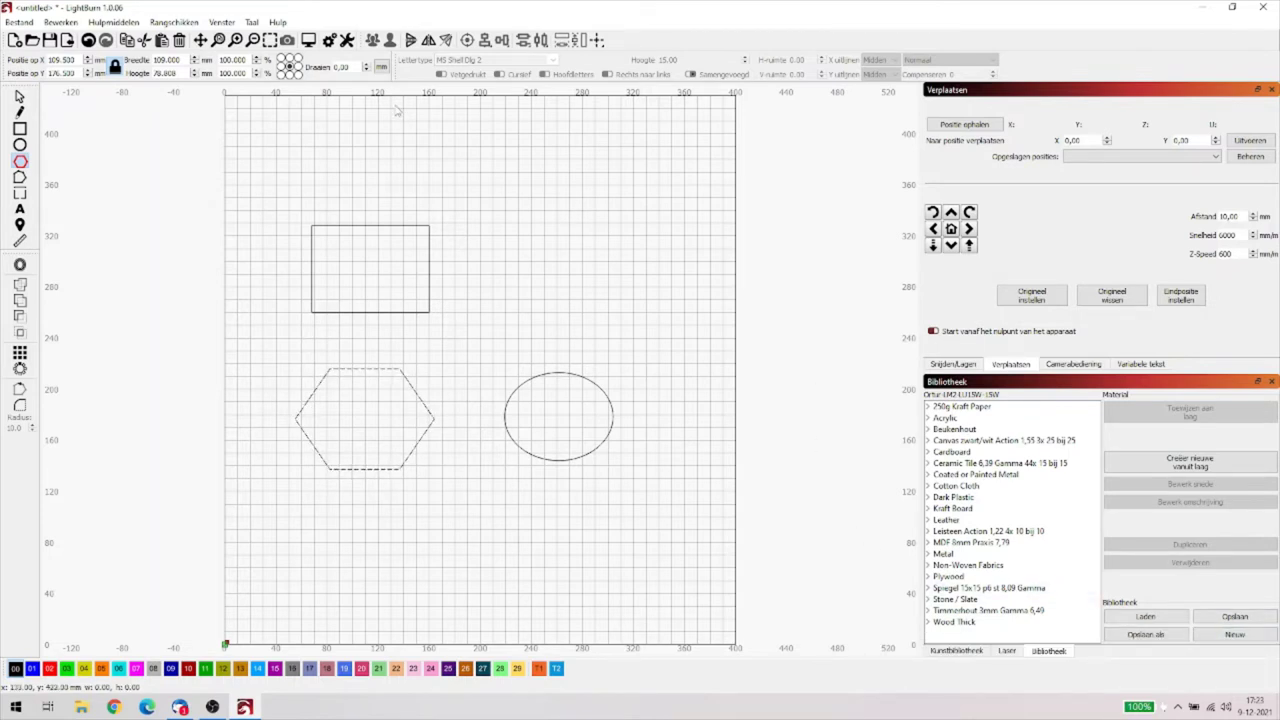
Show the object properties (Objecteigenschappen) window and bring it to the front.
{"action": "left_click", "coordinate": [222, 23]}
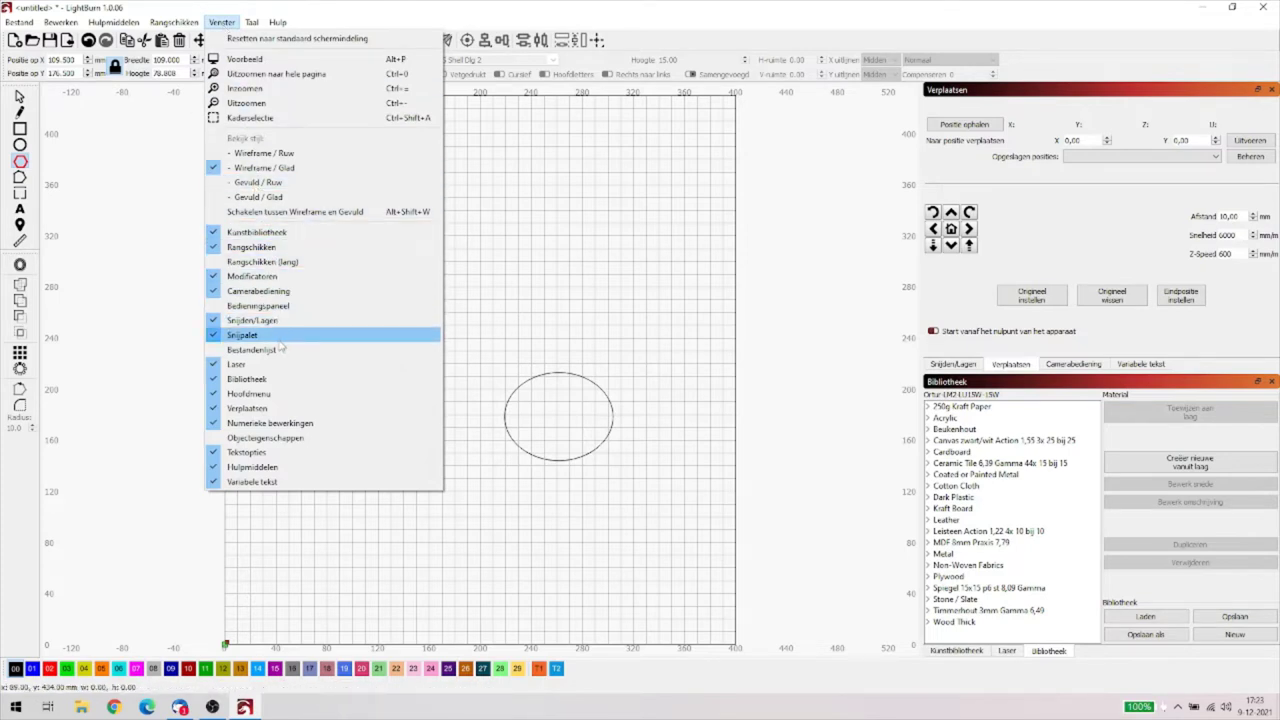
{"action": "left_click", "coordinate": [281, 438]}
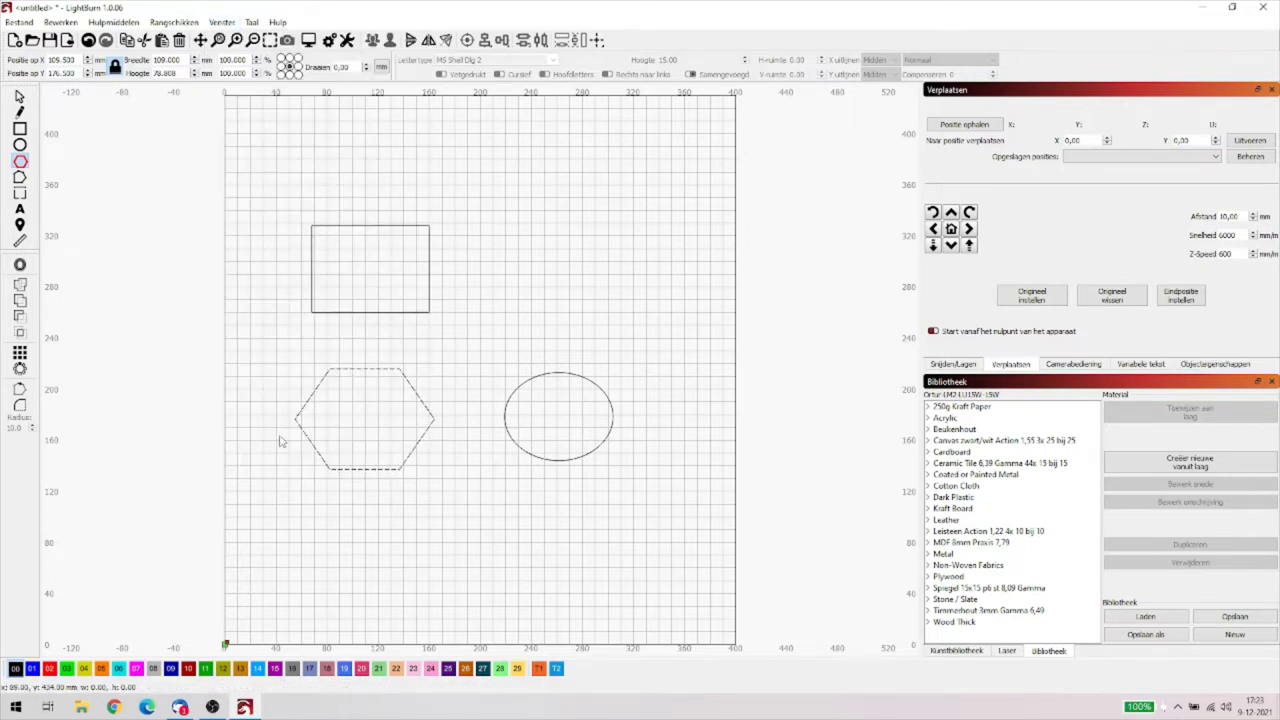
{"action": "left_click", "coordinate": [1207, 366]}
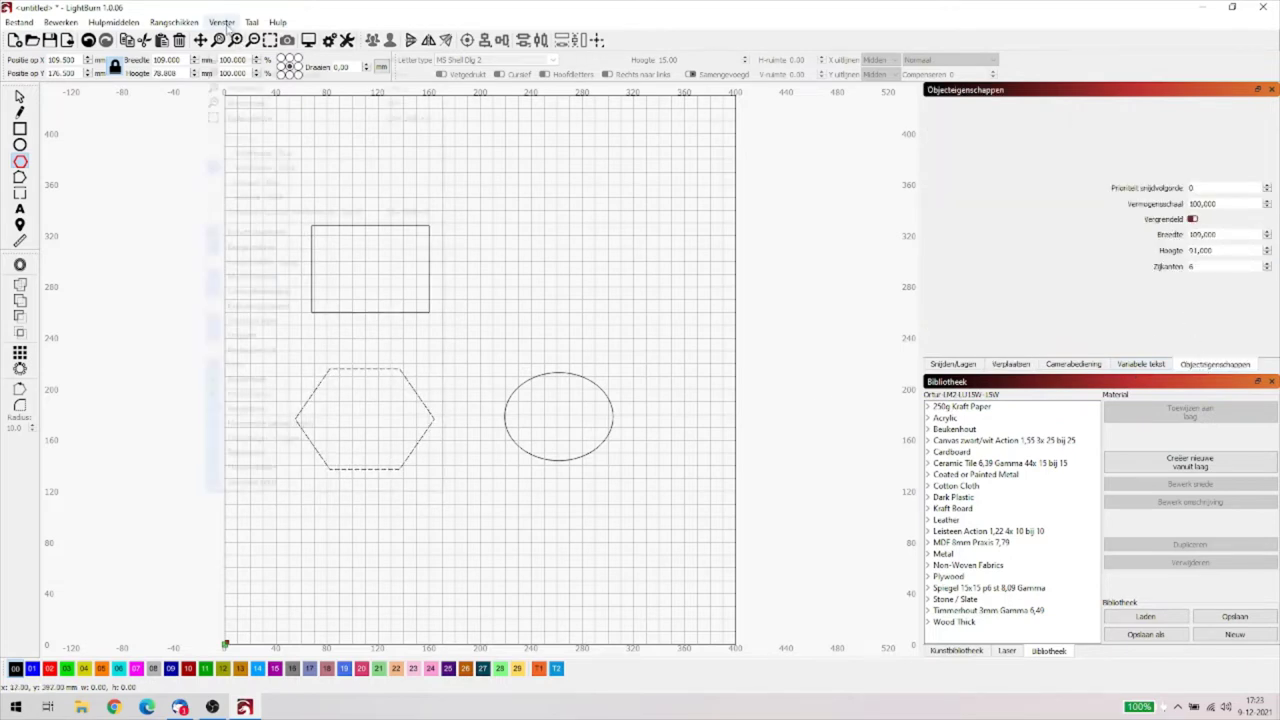
{"action": "left_click", "coordinate": [222, 22]}
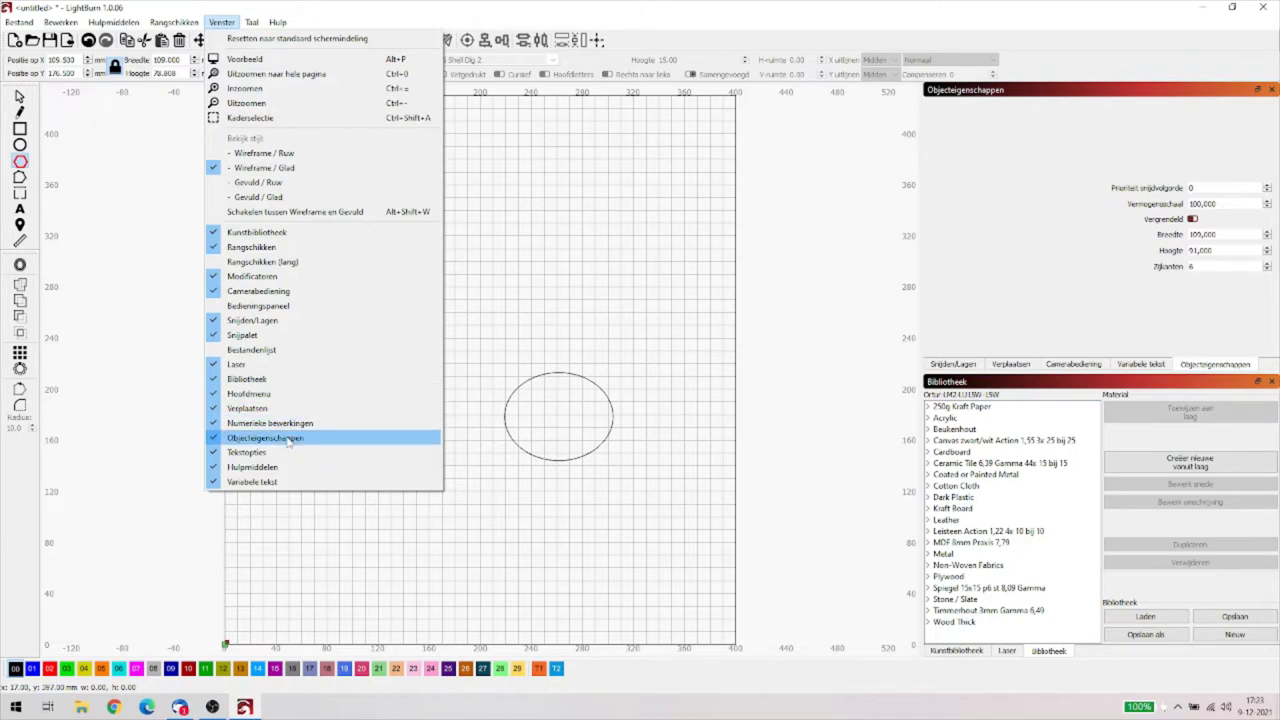
{"action": "left_click", "coordinate": [566, 320]}
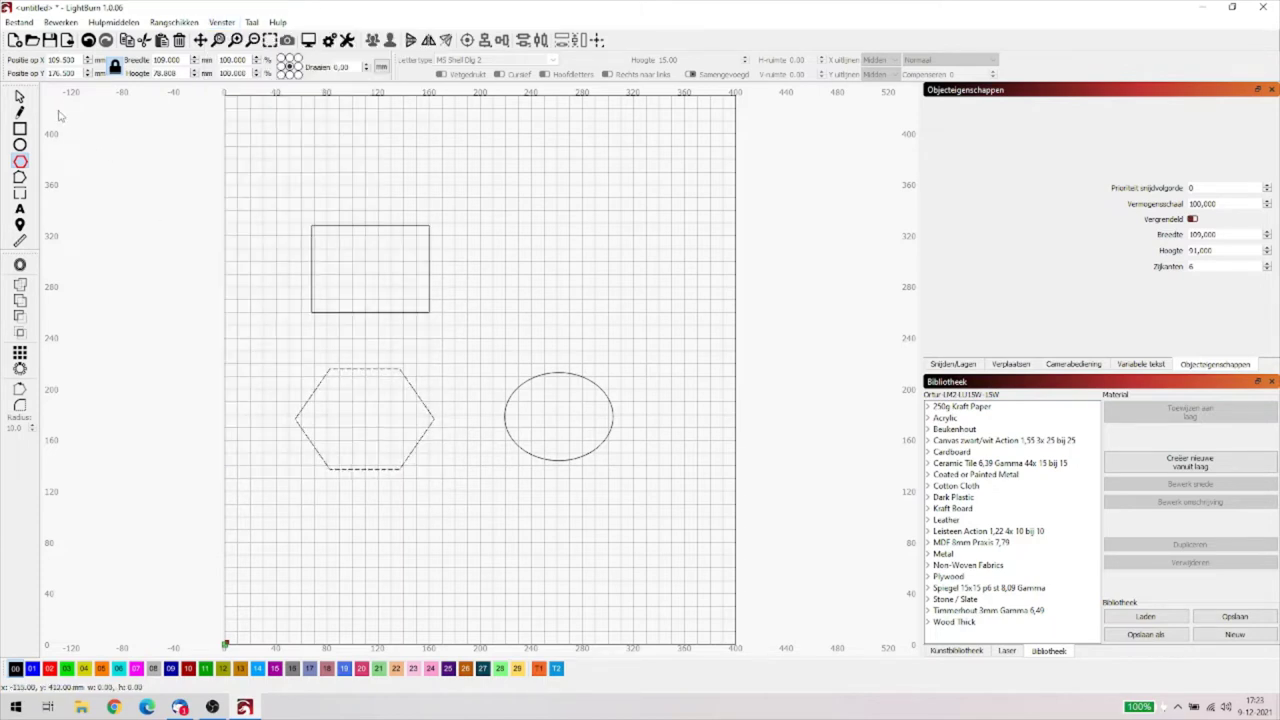
Set the selected polygon's number of sides (Zijkanten) to 10.
{"action": "left_click", "coordinate": [19, 96]}
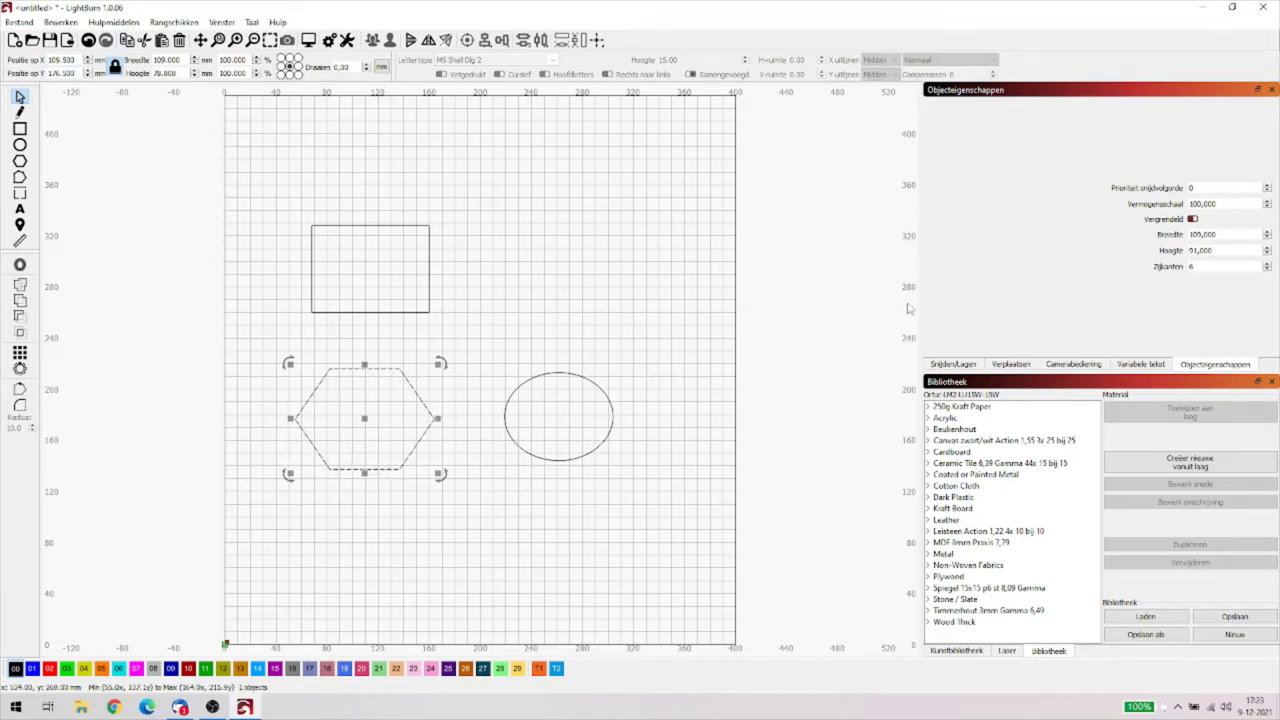
{"action": "left_click", "coordinate": [1267, 264]}
{"action": "left_click", "coordinate": [1267, 264]}
{"action": "left_click", "coordinate": [1267, 264]}
{"action": "left_click", "coordinate": [1267, 264]}
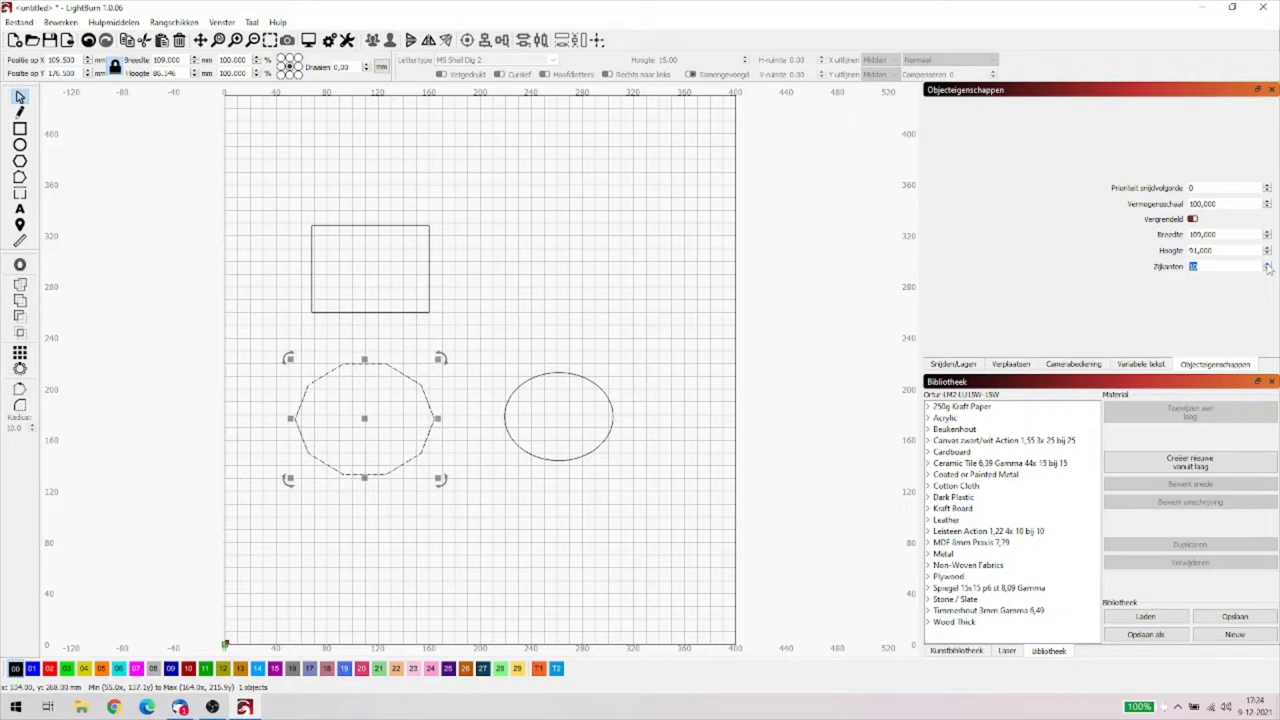
Reduce the polygon's number of sides to 3 to make it a triangle.
{"action": "type", "text": "7"}
{"action": "left_click", "coordinate": [1267, 270]}
{"action": "left_click", "coordinate": [1267, 270]}
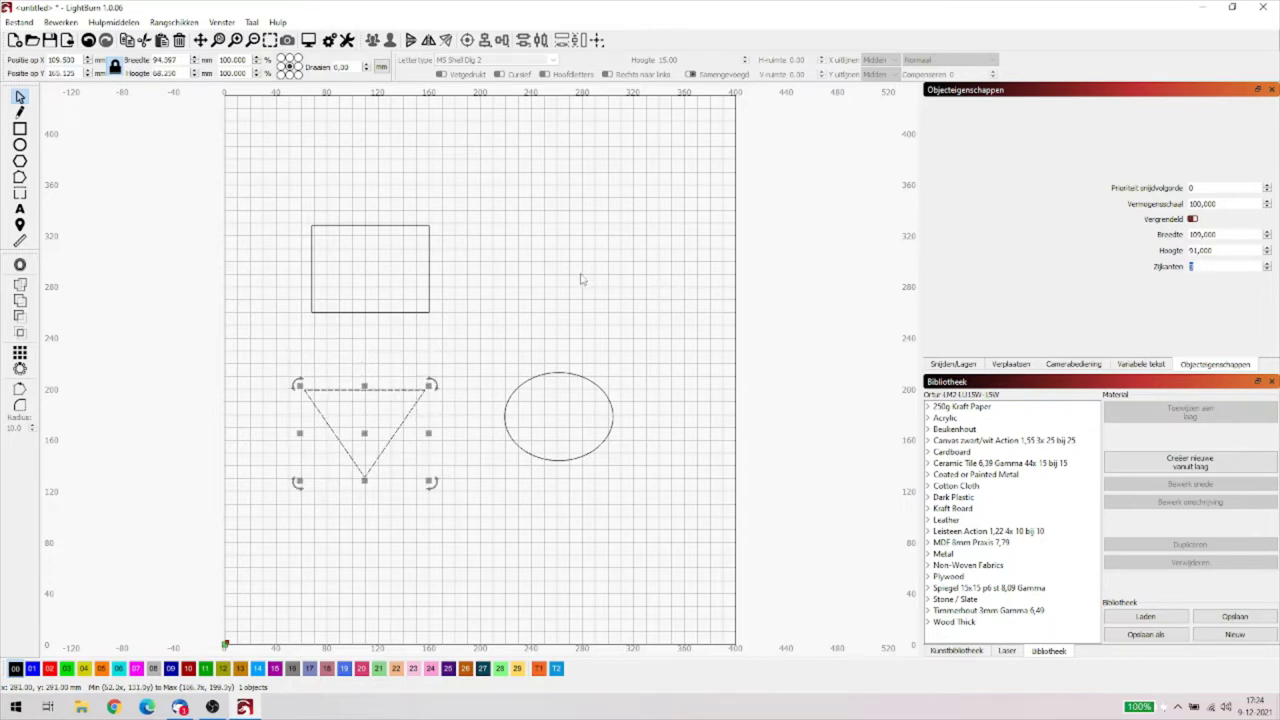
Set the polygon back to 6 sides and delete it.
{"action": "left_click", "coordinate": [1267, 264]}
{"action": "left_click", "coordinate": [1267, 264]}
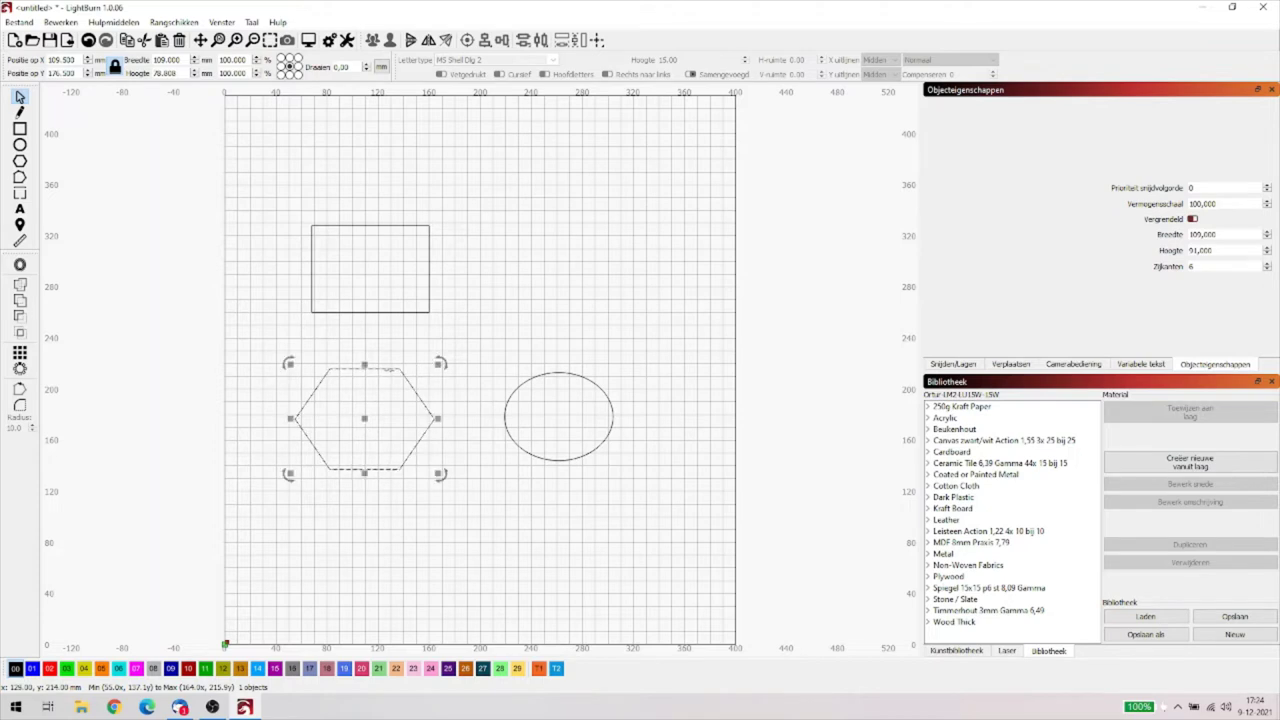
{"action": "key", "text": "Delete"}
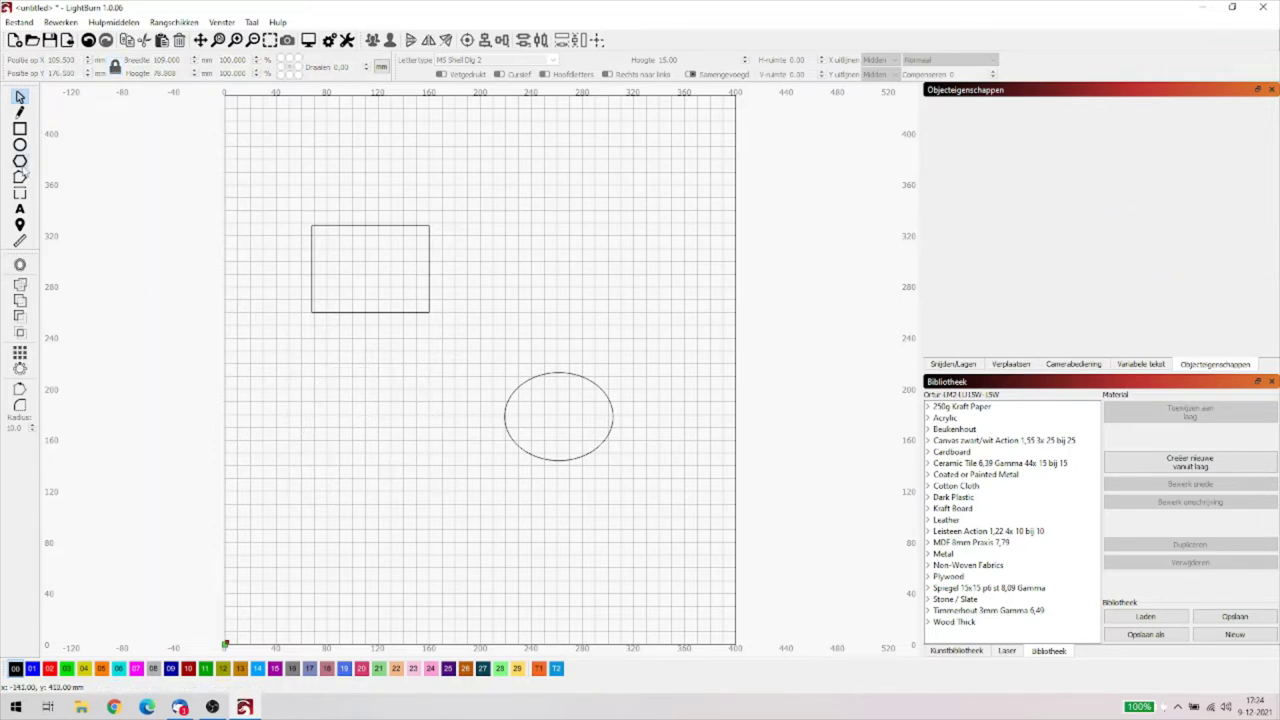
Draw a larger hexagon about 143 × 96 mm in the lower part of the work area, and delete it.
{"action": "left_click", "coordinate": [20, 161]}
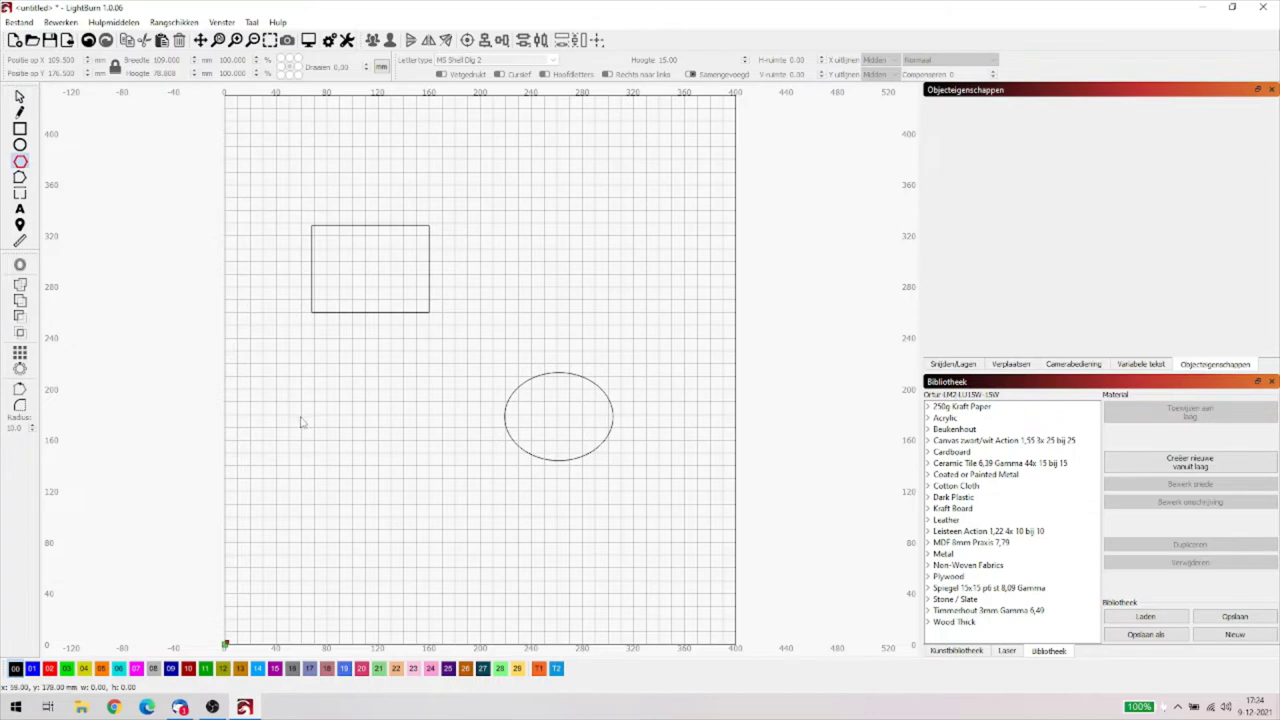
{"action": "left_click_drag", "start_coordinate": [302, 422], "coordinate": [484, 566]}
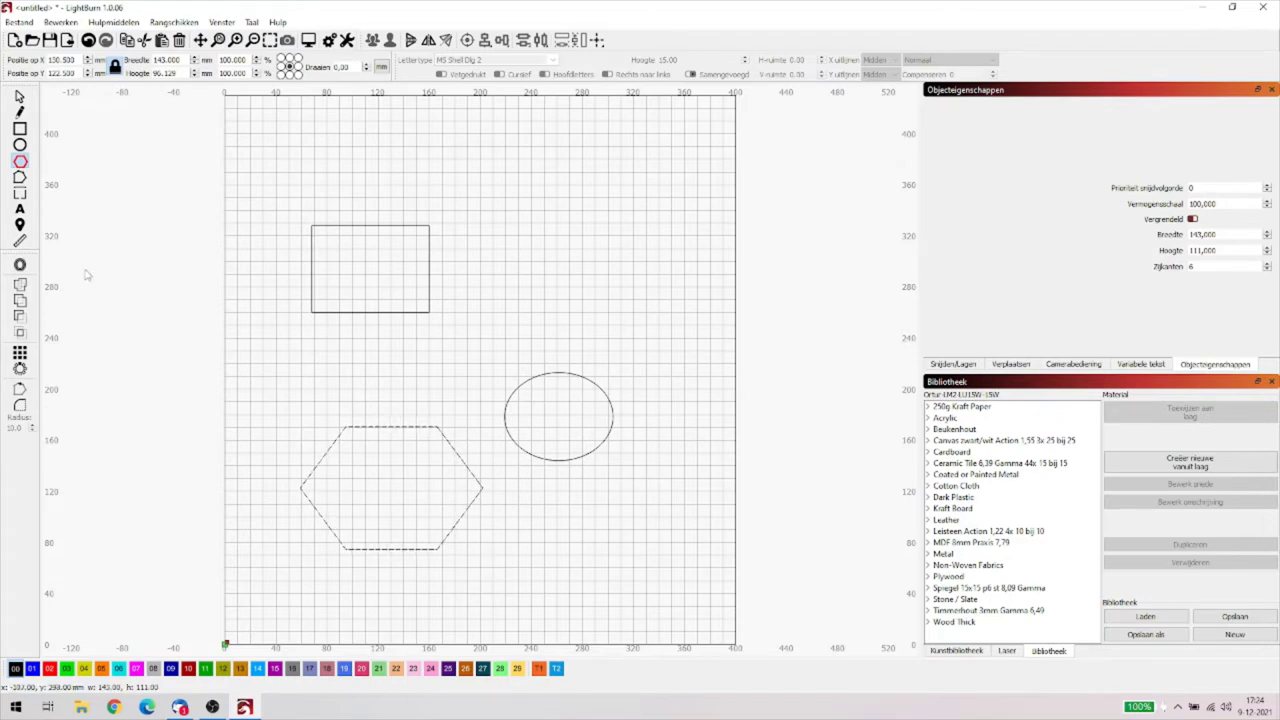
{"action": "left_click", "coordinate": [19, 96]}
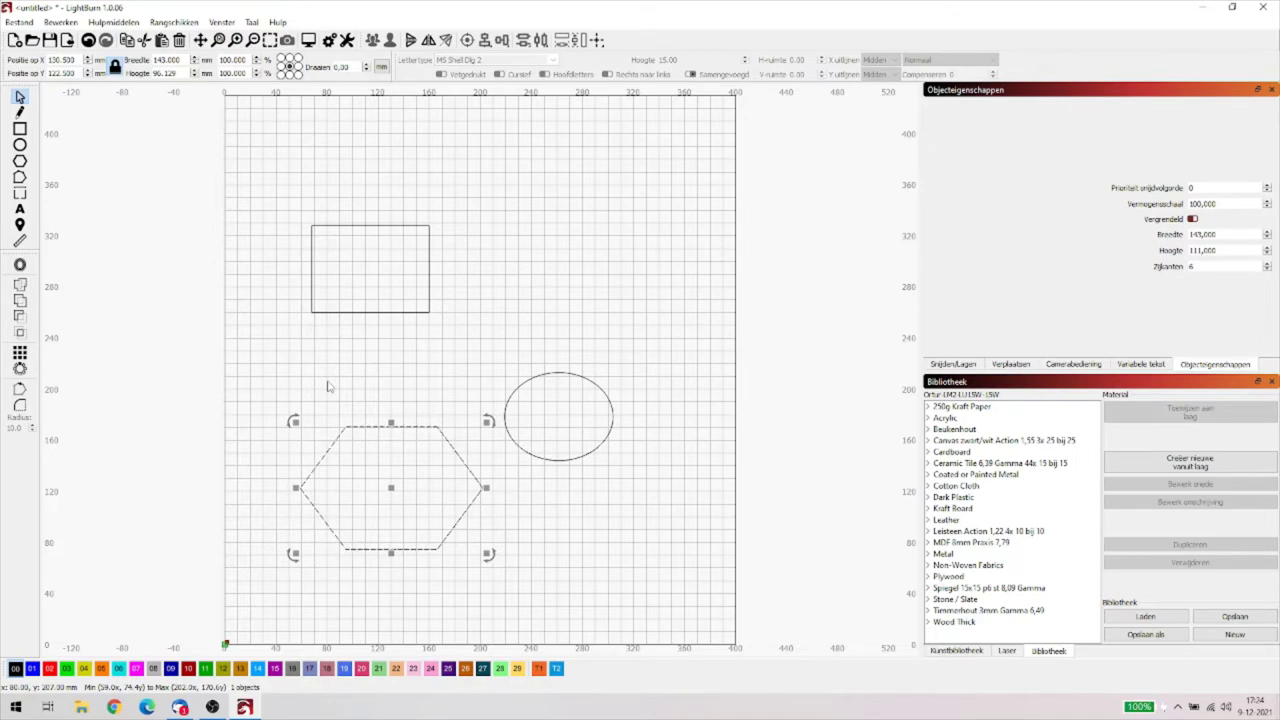
{"action": "key", "text": "Delete"}
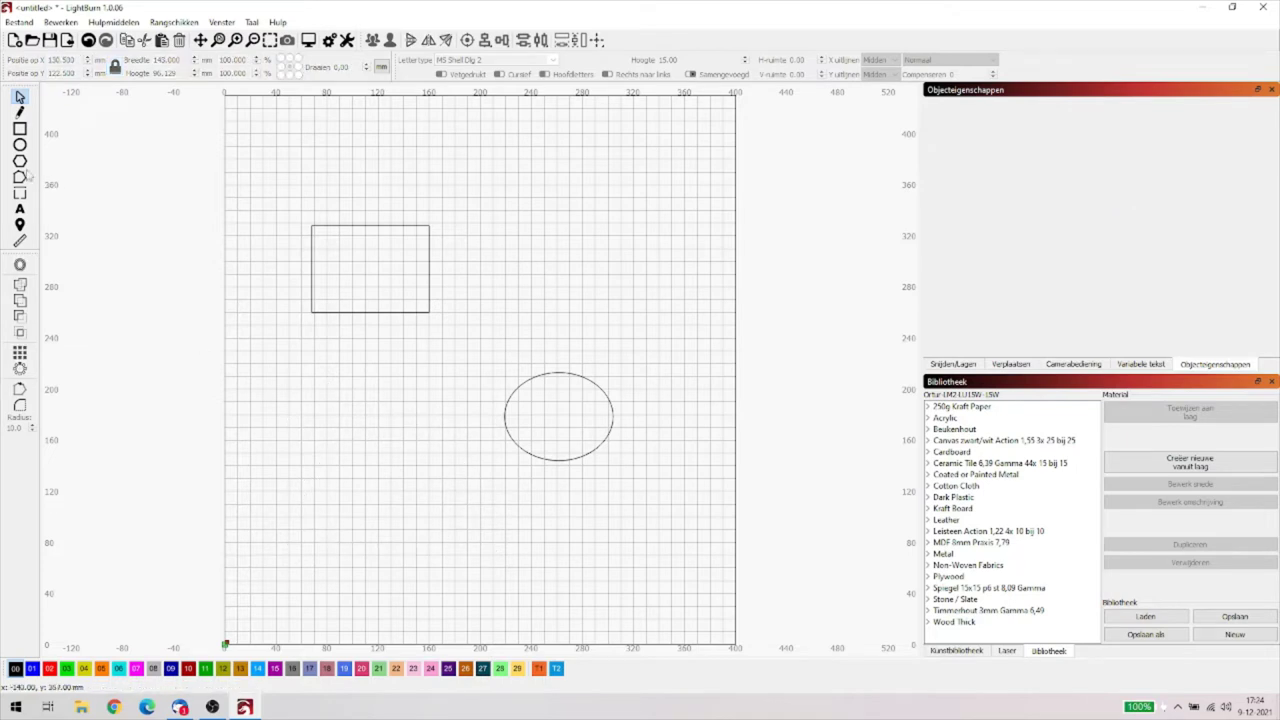
Draw a hexagon about 106 × 92 mm below the rectangle in the work area, and delete it.
{"action": "left_click", "coordinate": [19, 161]}
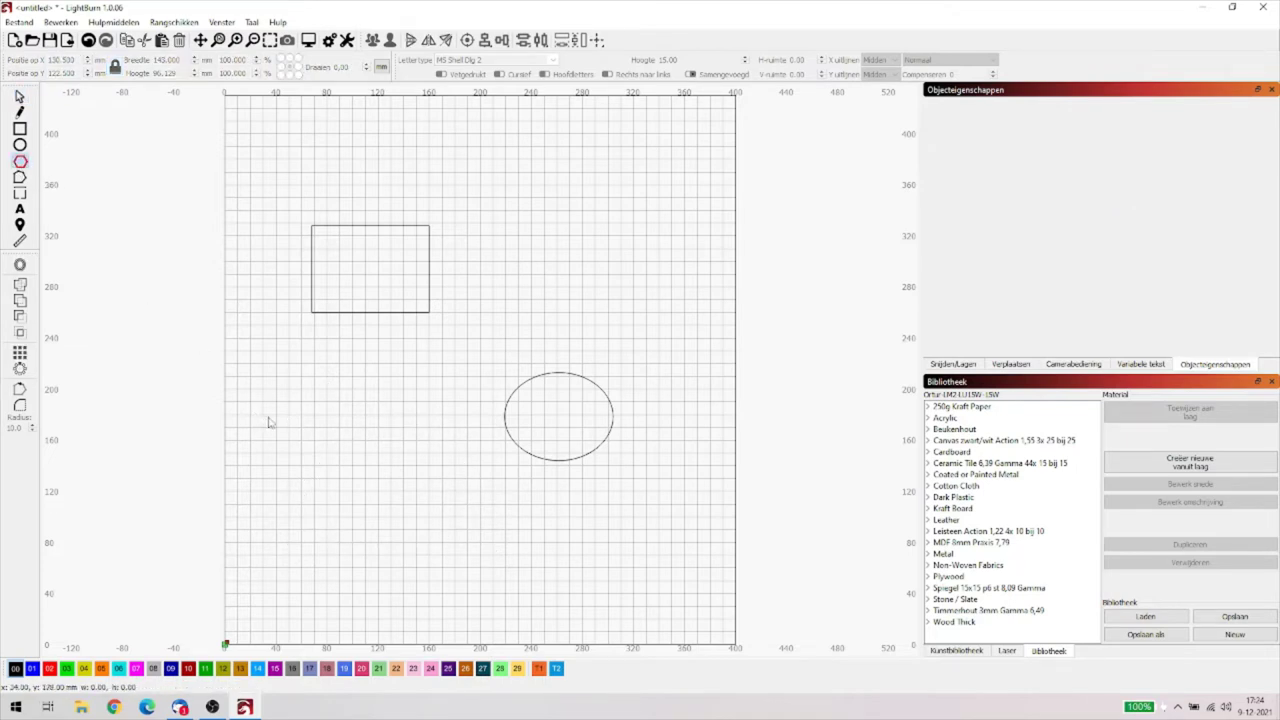
{"action": "left_click_drag", "start_coordinate": [268, 422], "coordinate": [404, 509]}
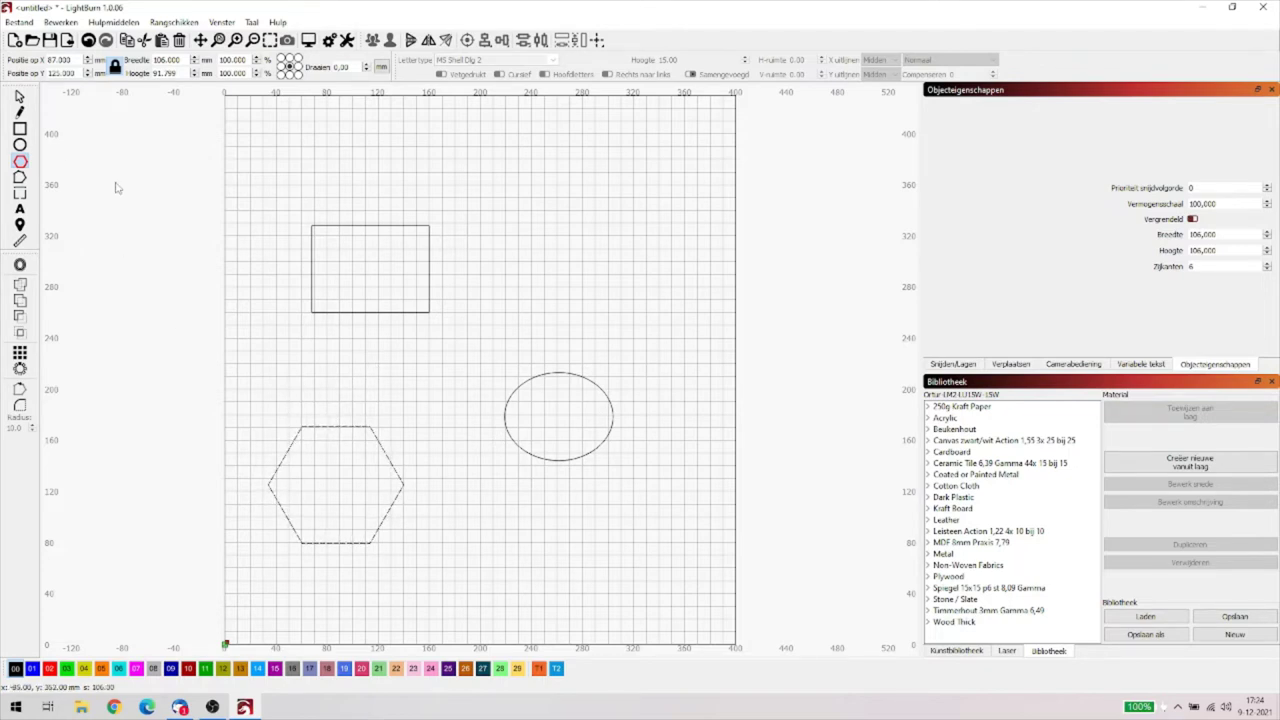
{"action": "left_click", "coordinate": [19, 96]}
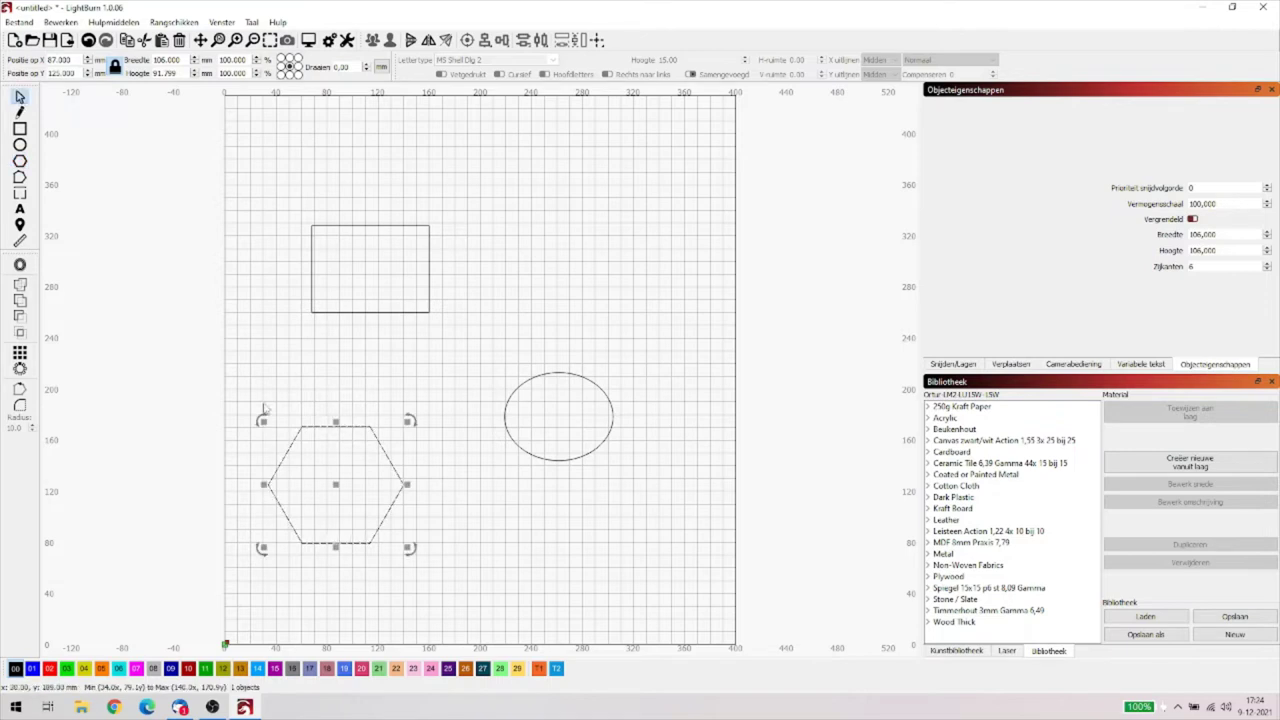
{"action": "key", "text": "Delete"}
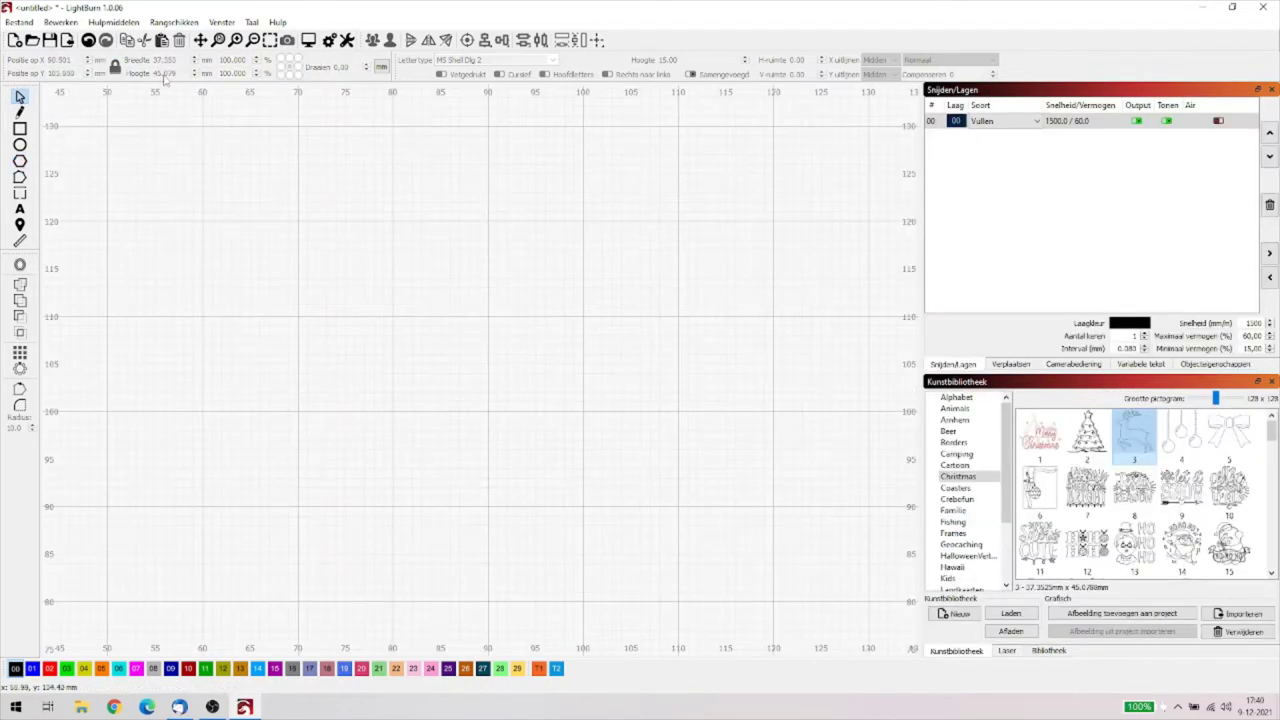
Place the reindeer (artwork 3) from the Christmas art library on the work area and ungroup it.
{"action": "left_click", "coordinate": [114, 22]}
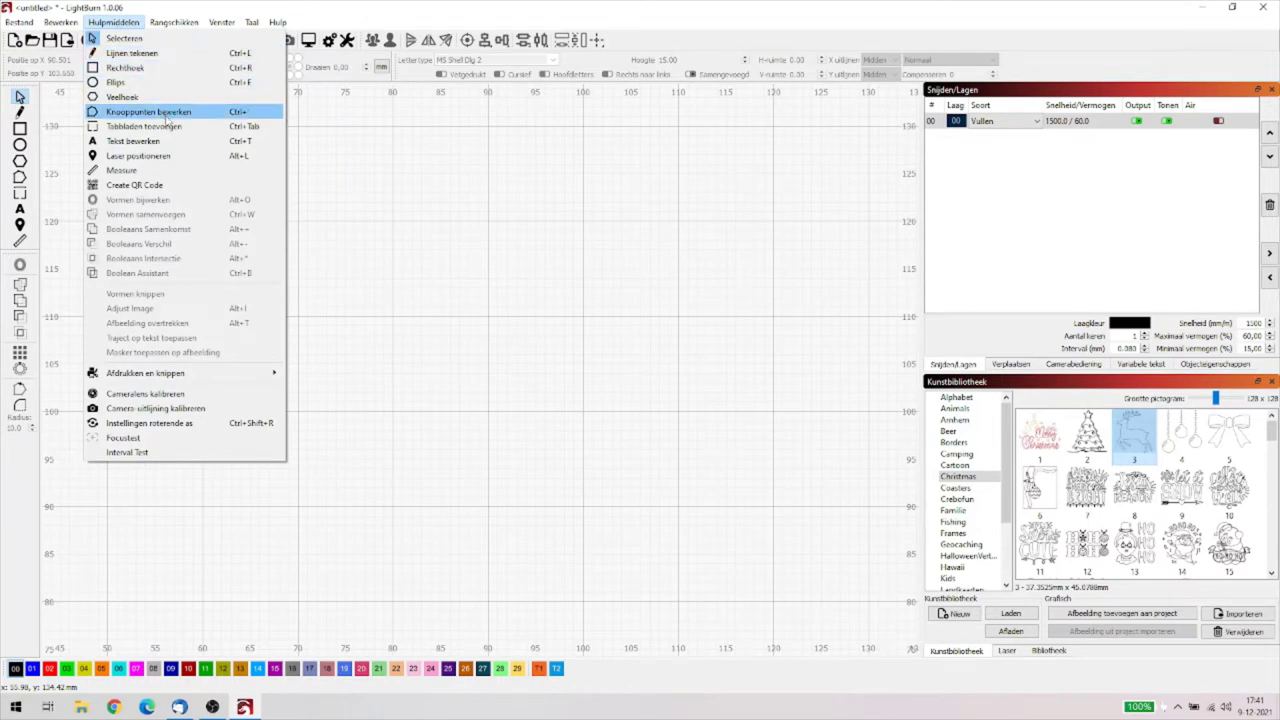
{"action": "left_click", "coordinate": [728, 29]}
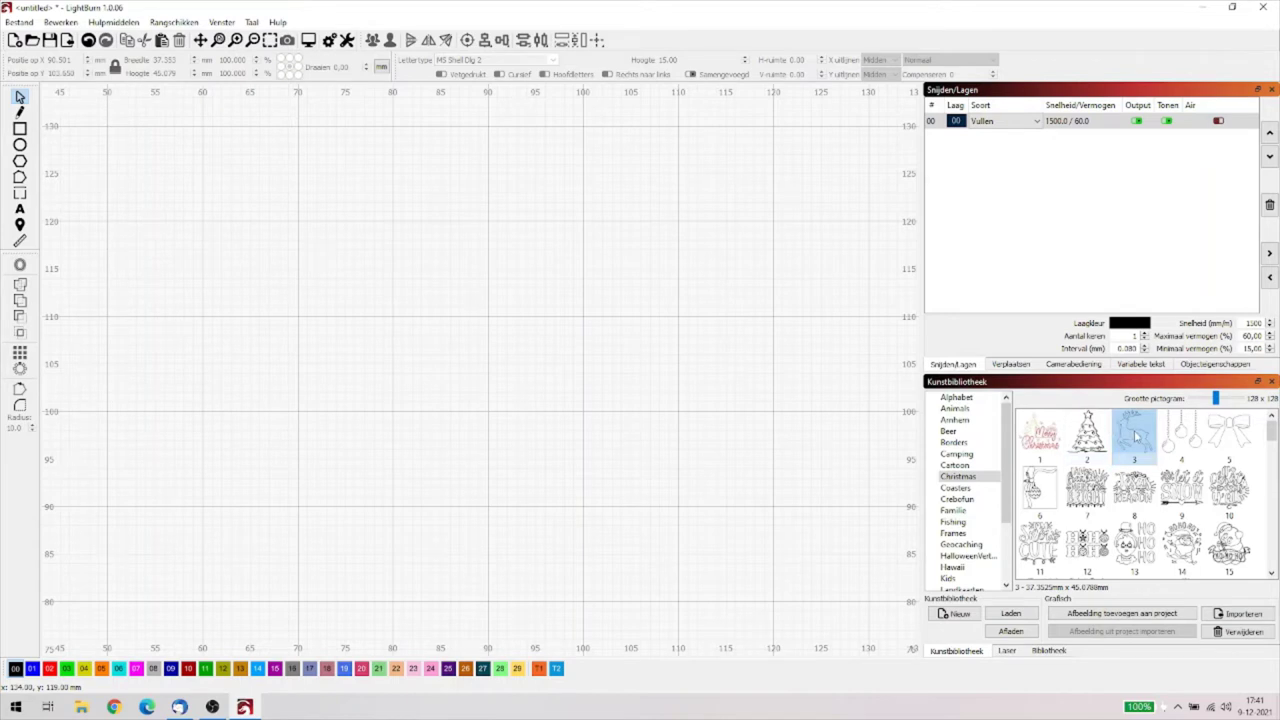
{"action": "left_click_drag", "start_coordinate": [1135, 436], "coordinate": [457, 346]}
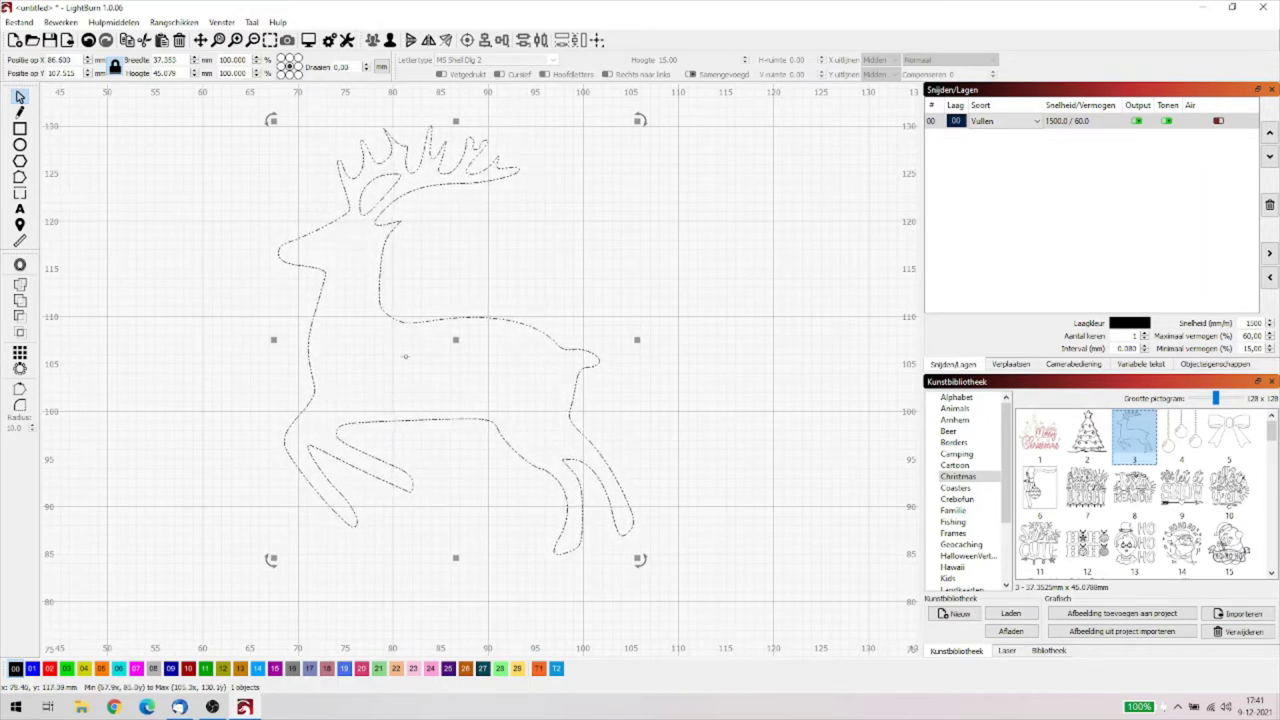
{"action": "left_click", "coordinate": [139, 265]}
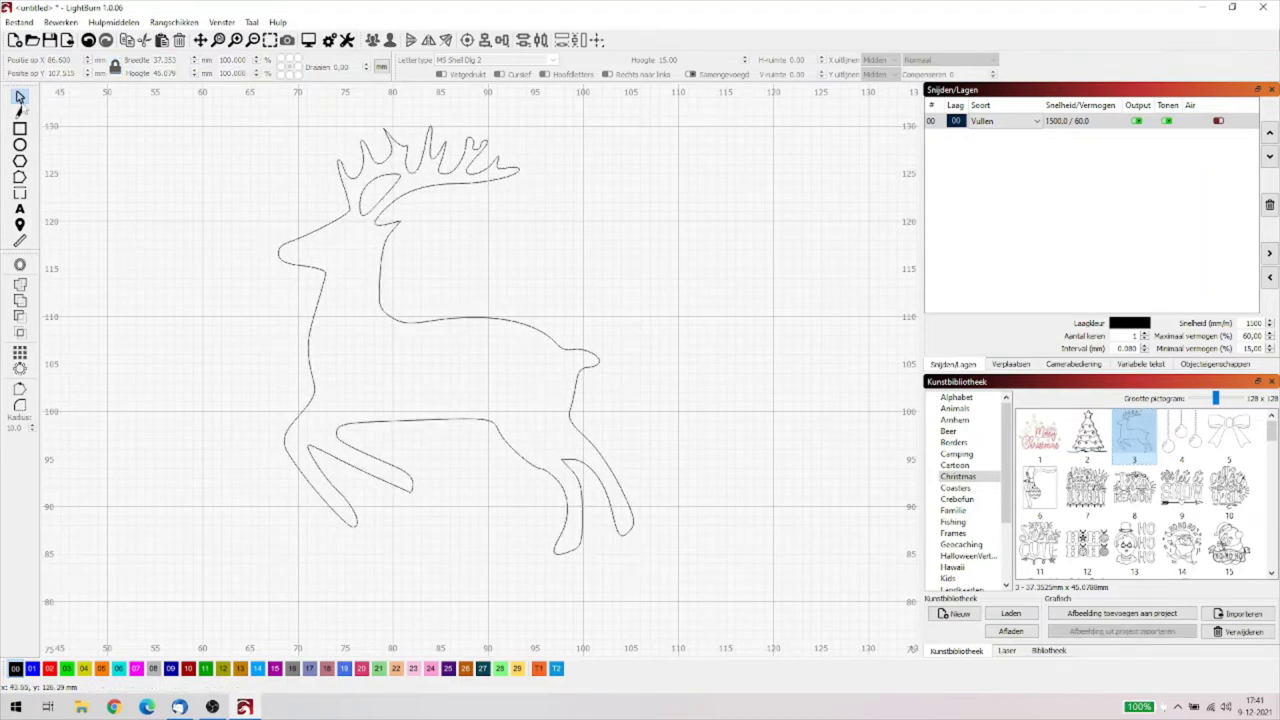
{"action": "left_click", "coordinate": [300, 236]}
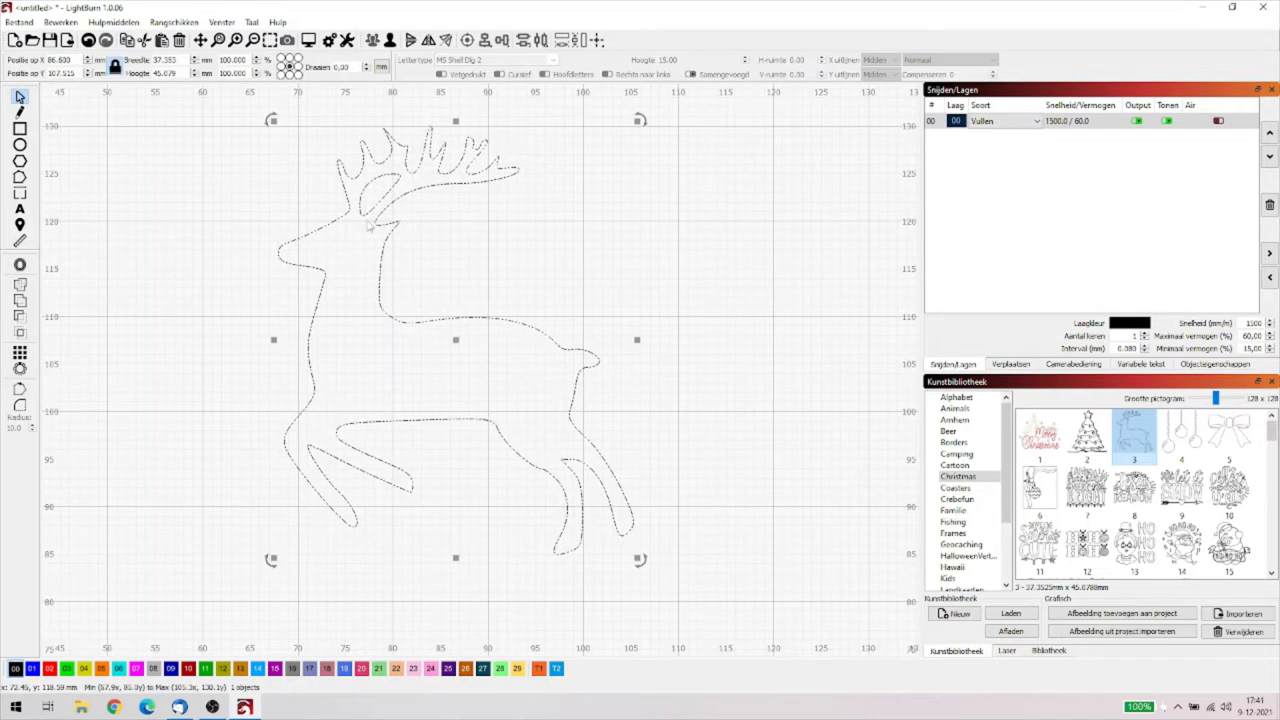
{"action": "left_click", "coordinate": [390, 42]}
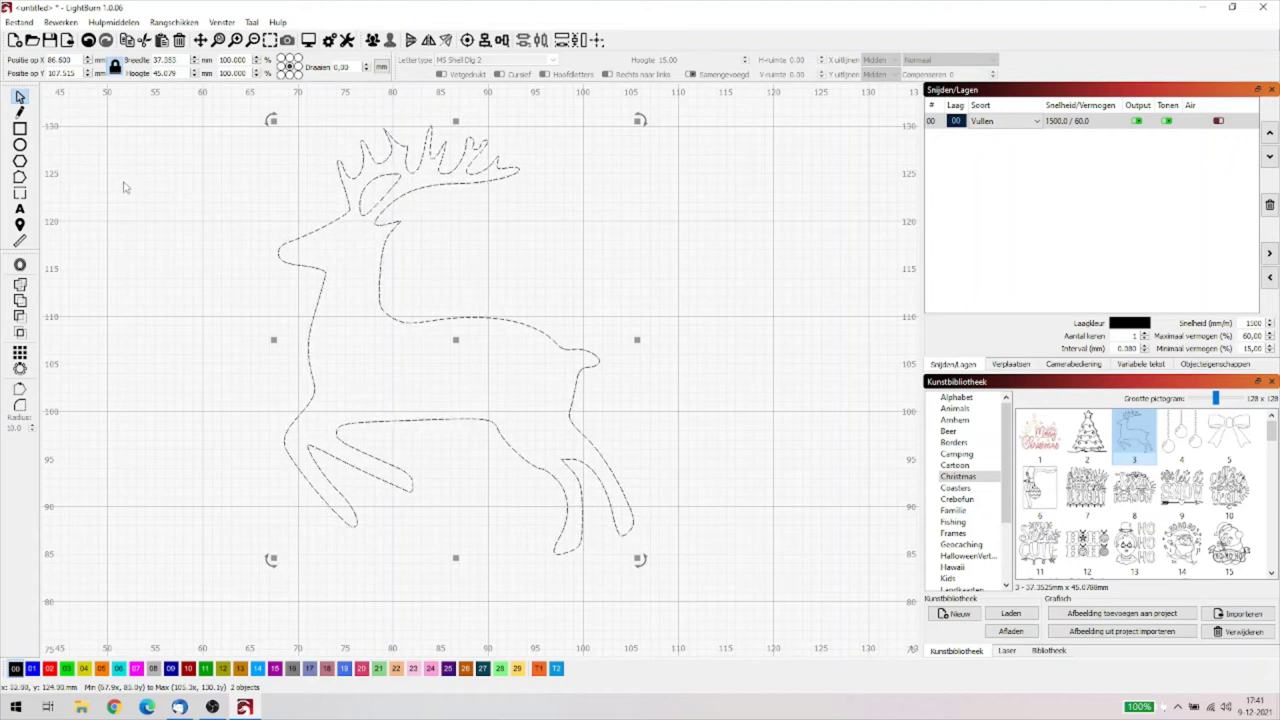
Start node editing (Knooppunten bewerken) on the ungrouped reindeer outline, with its back in close view.
{"action": "left_click", "coordinate": [114, 22]}
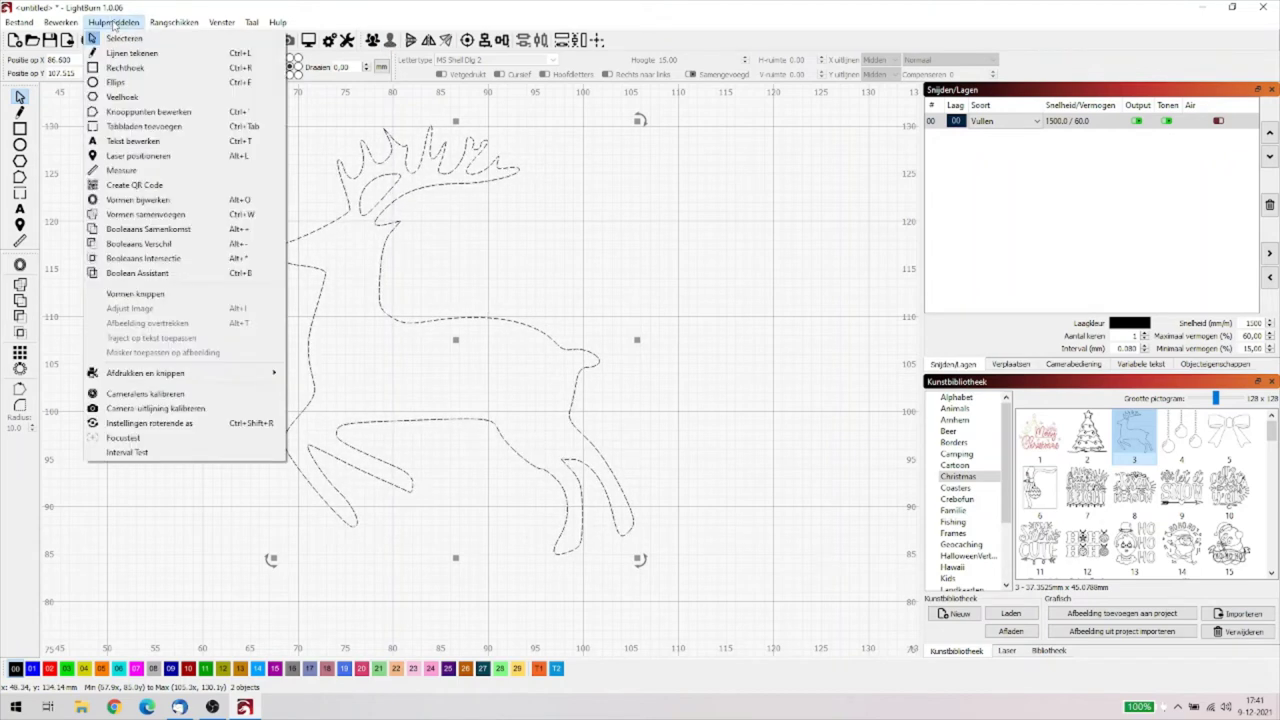
{"action": "left_click", "coordinate": [128, 114]}
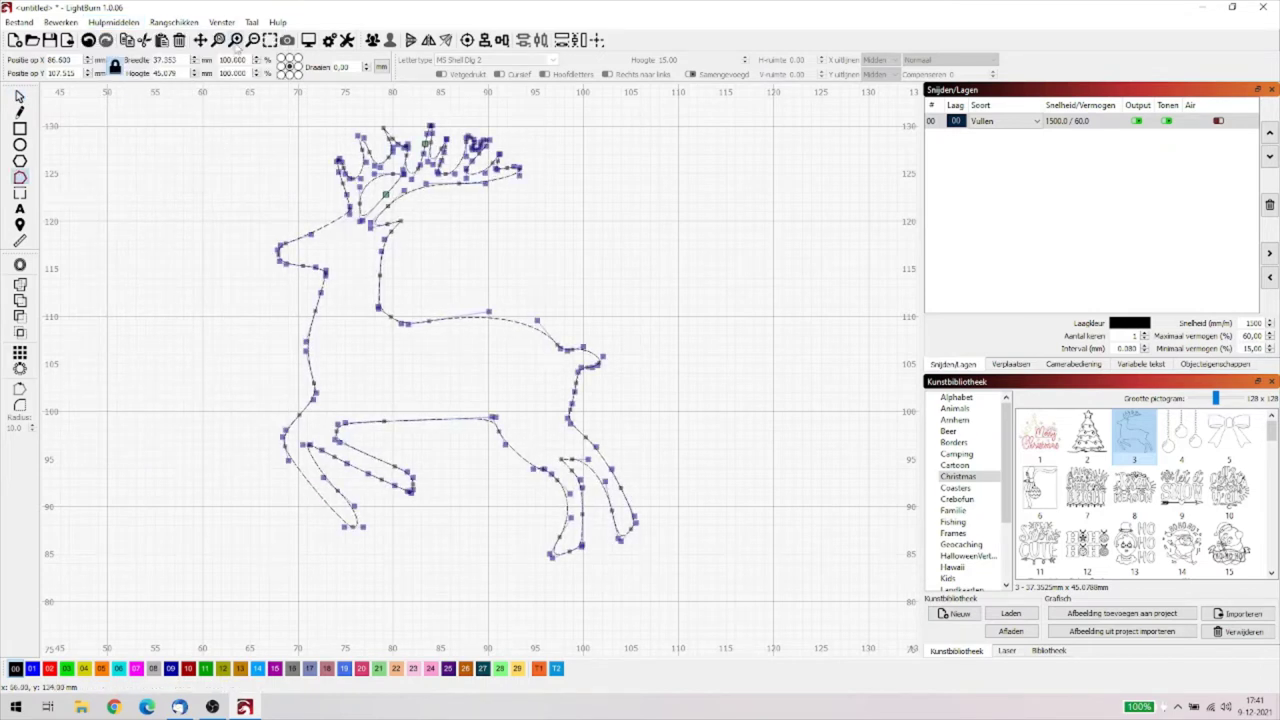
{"action": "left_click", "coordinate": [237, 42]}
{"action": "left_click", "coordinate": [237, 42]}
{"action": "left_click", "coordinate": [237, 42]}
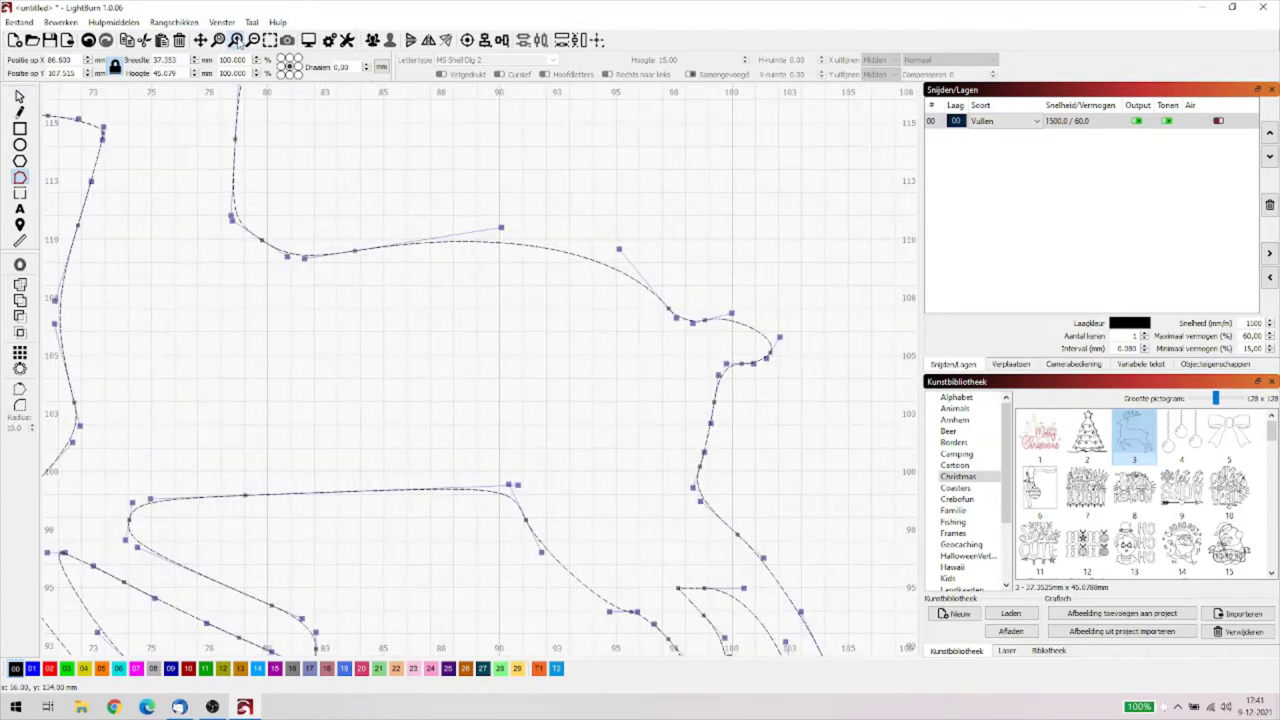
Try removing the line along the reindeer's back, undo that, and delete the nodes between its neck and tail.
{"action": "left_click_drag", "start_coordinate": [501, 228], "coordinate": [528, 220]}
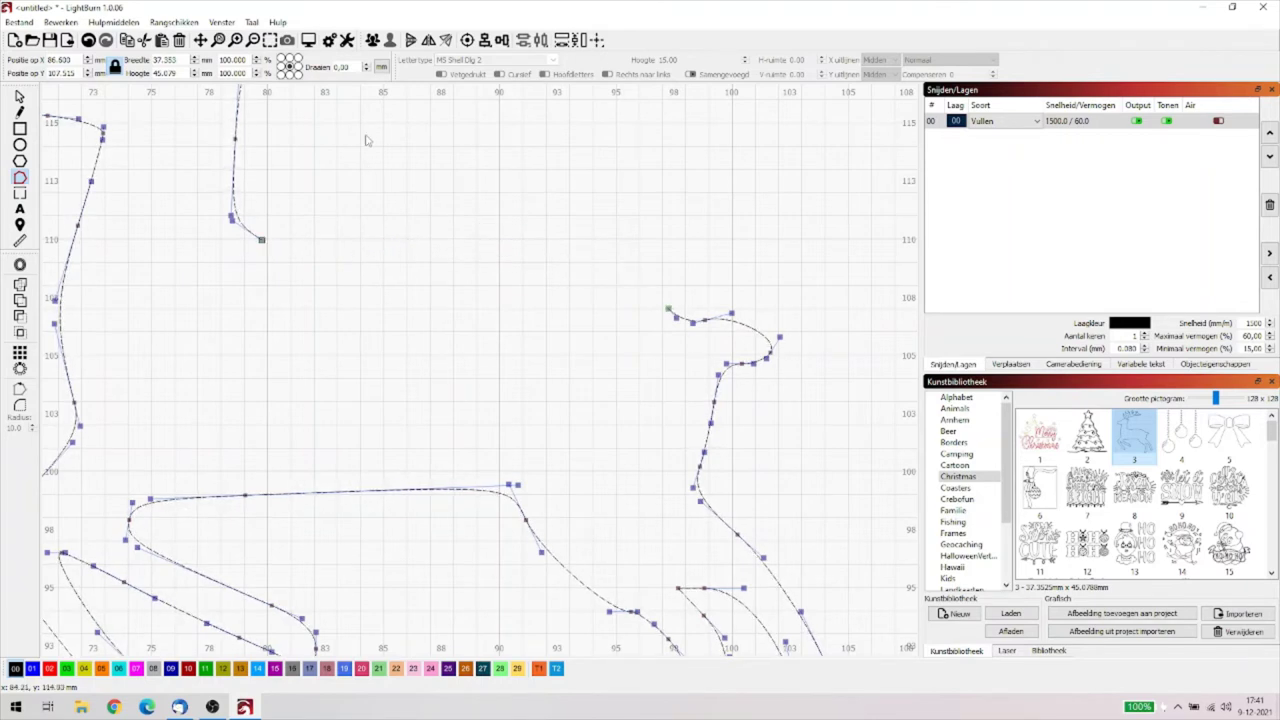
{"action": "left_click", "coordinate": [88, 40]}
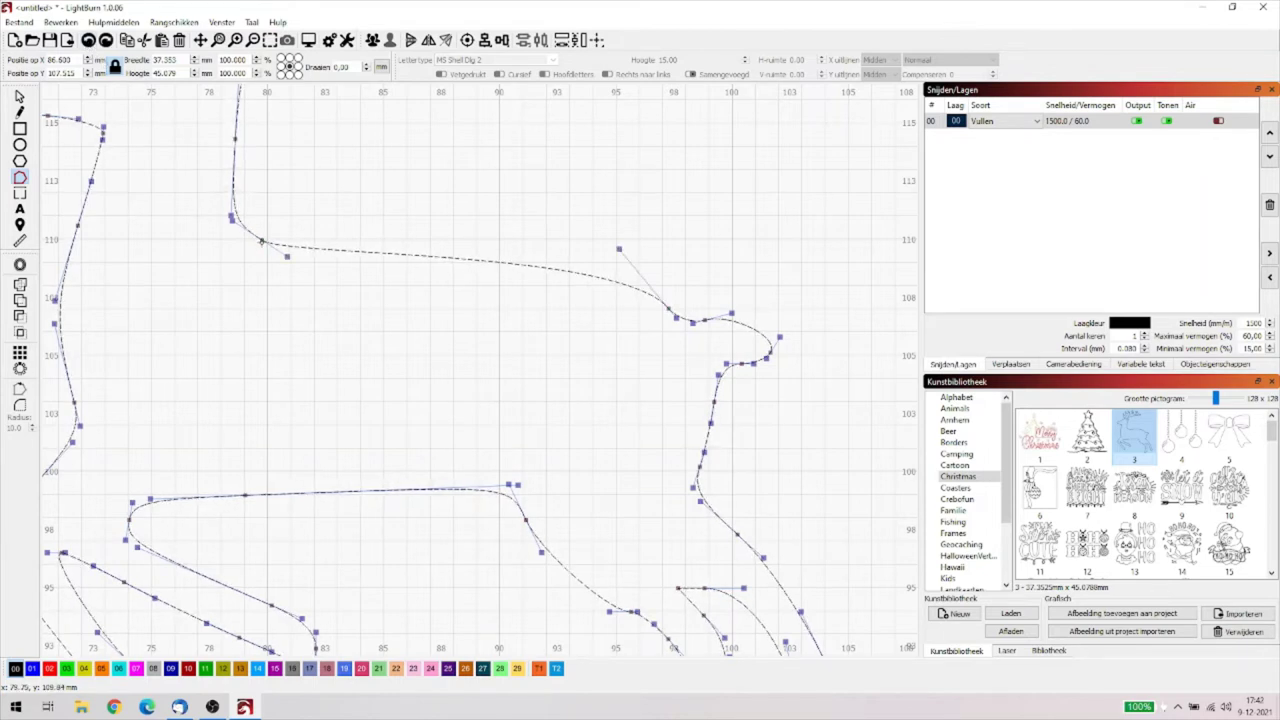
{"action": "key", "text": "d"}
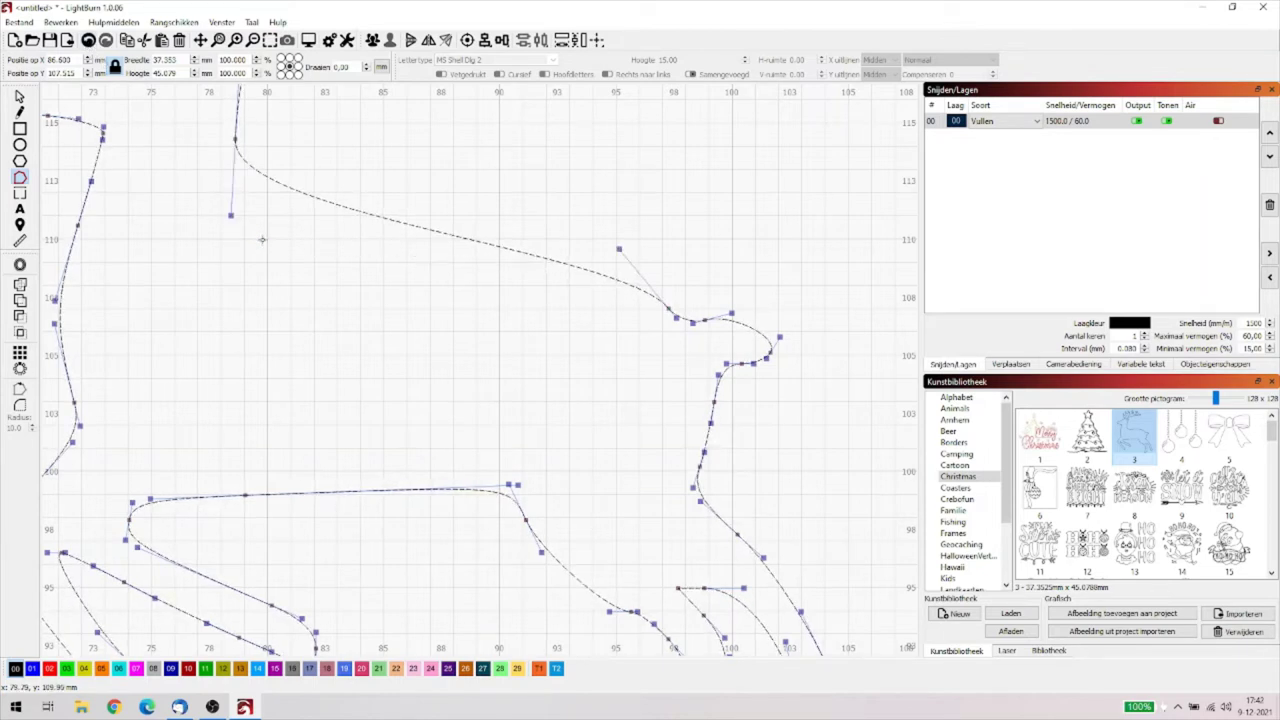
{"action": "key", "text": "d"}
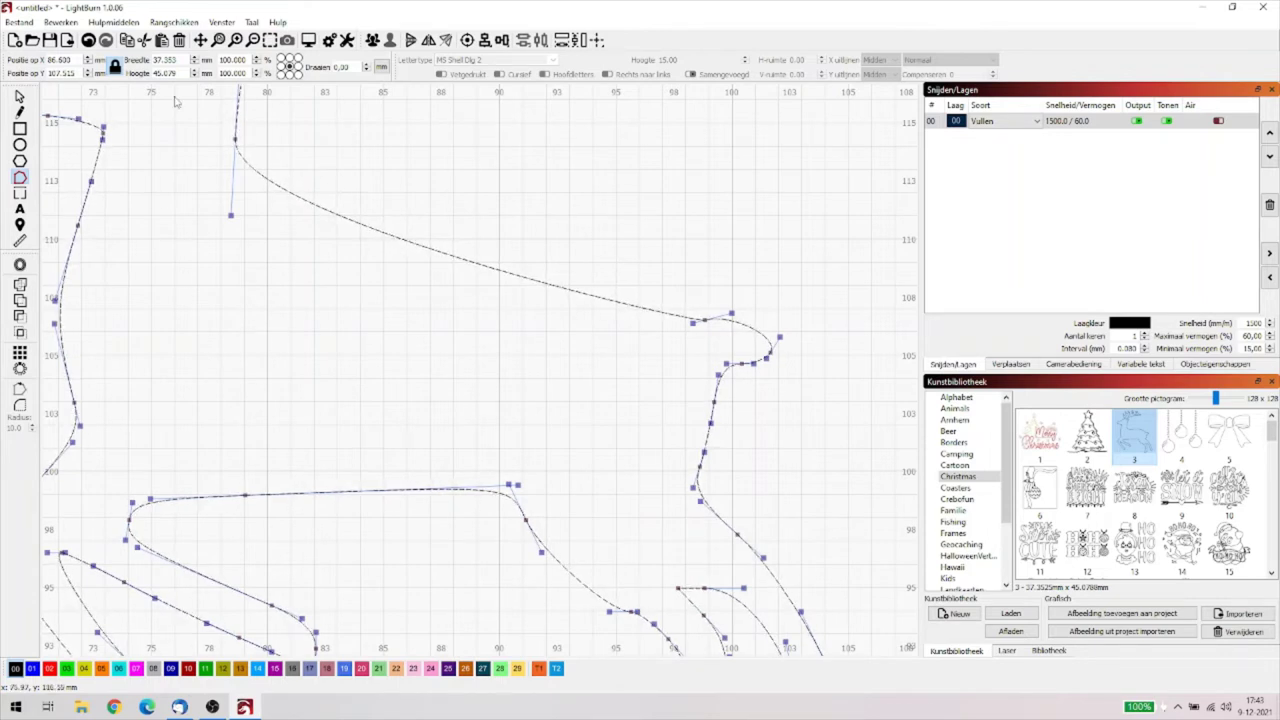
Delete the entire edited reindeer drawing from the work area.
{"action": "left_click", "coordinate": [254, 41]}
{"action": "left_click", "coordinate": [254, 41]}
{"action": "left_click", "coordinate": [254, 41]}
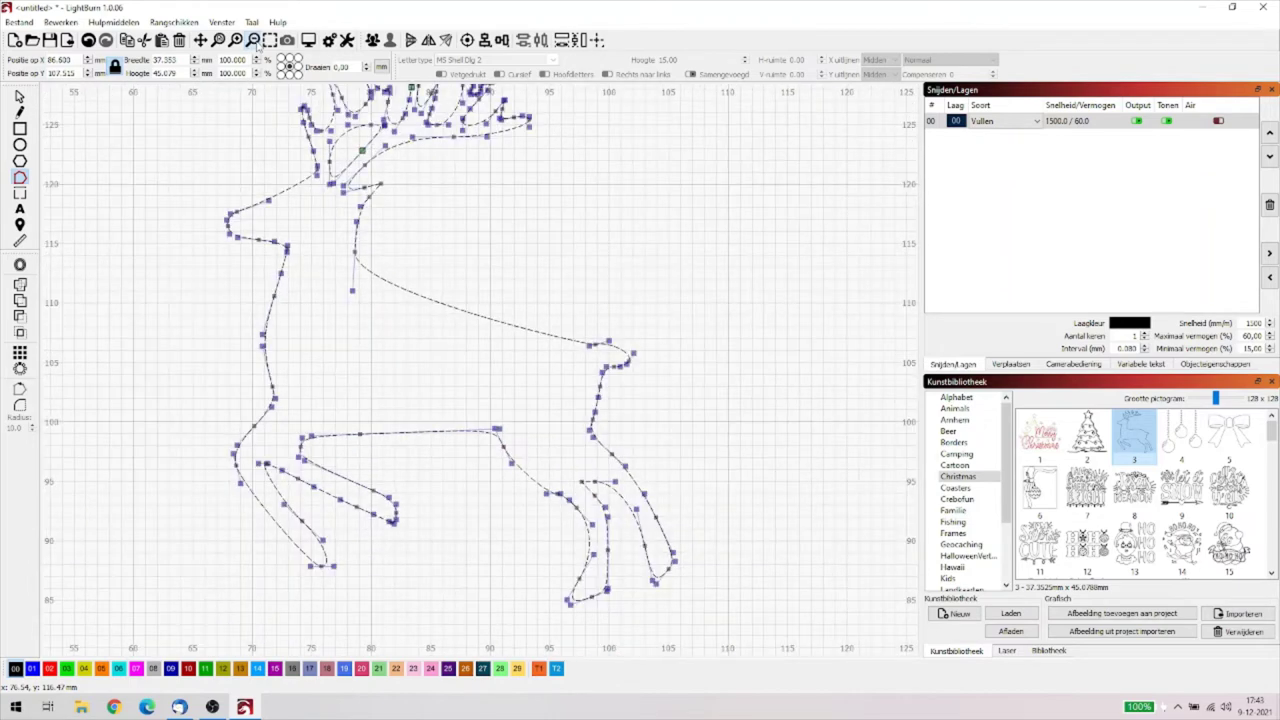
{"action": "left_click", "coordinate": [254, 41]}
{"action": "left_click", "coordinate": [254, 41]}
{"action": "left_click", "coordinate": [254, 41]}
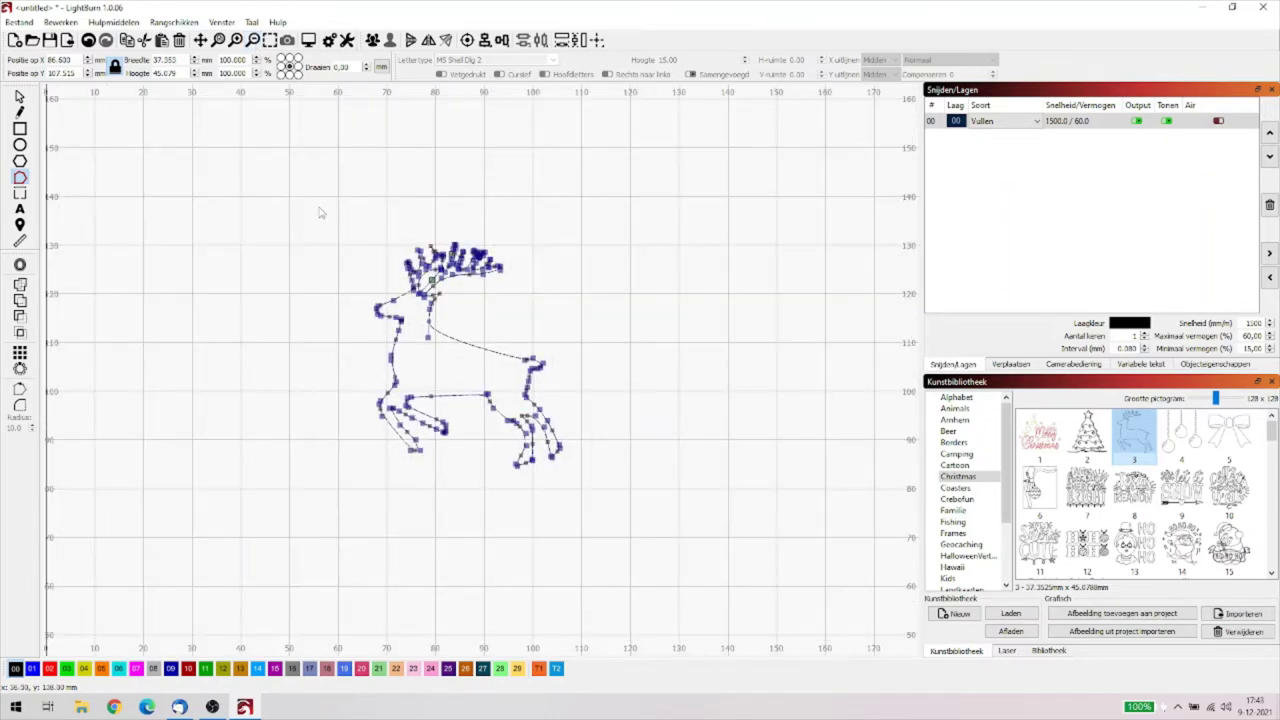
{"action": "key", "text": "Delete"}
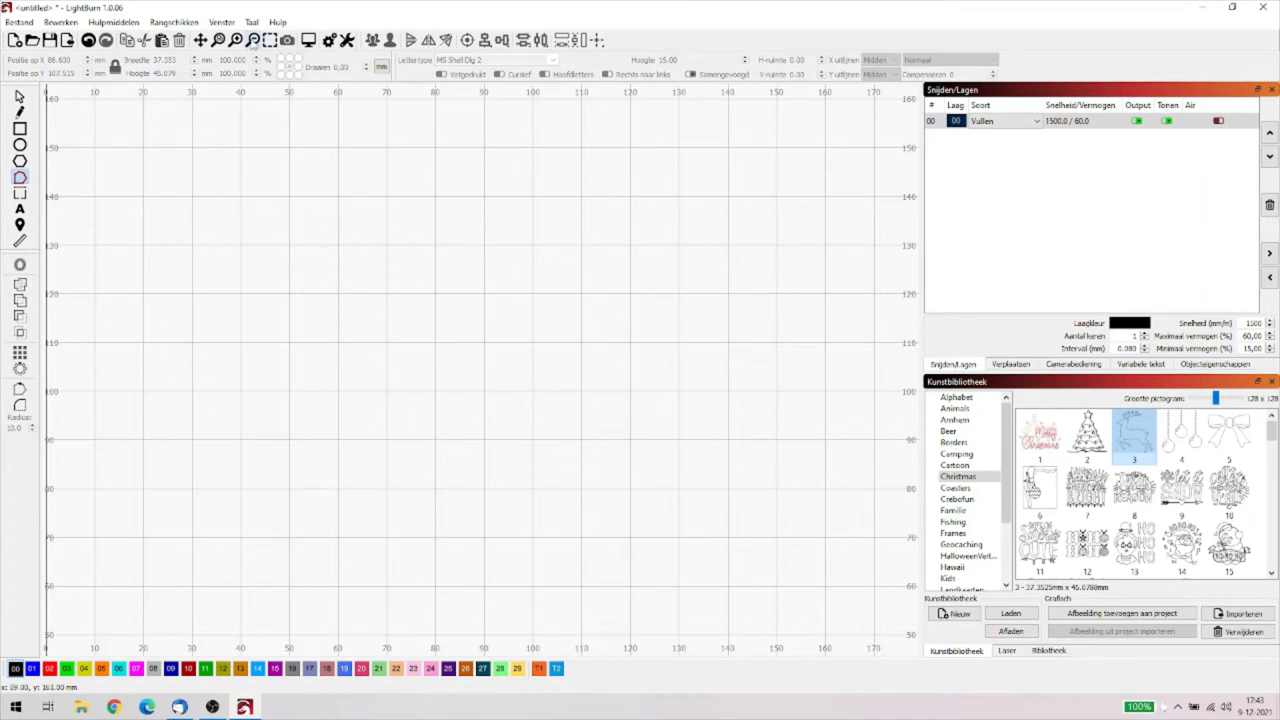
Select the rectangle and activate the Add Tabs tool (Tabbladen toevoegen) for it.
{"action": "left_click", "coordinate": [253, 40]}
{"action": "left_click", "coordinate": [253, 40]}
{"action": "left_click", "coordinate": [253, 40]}
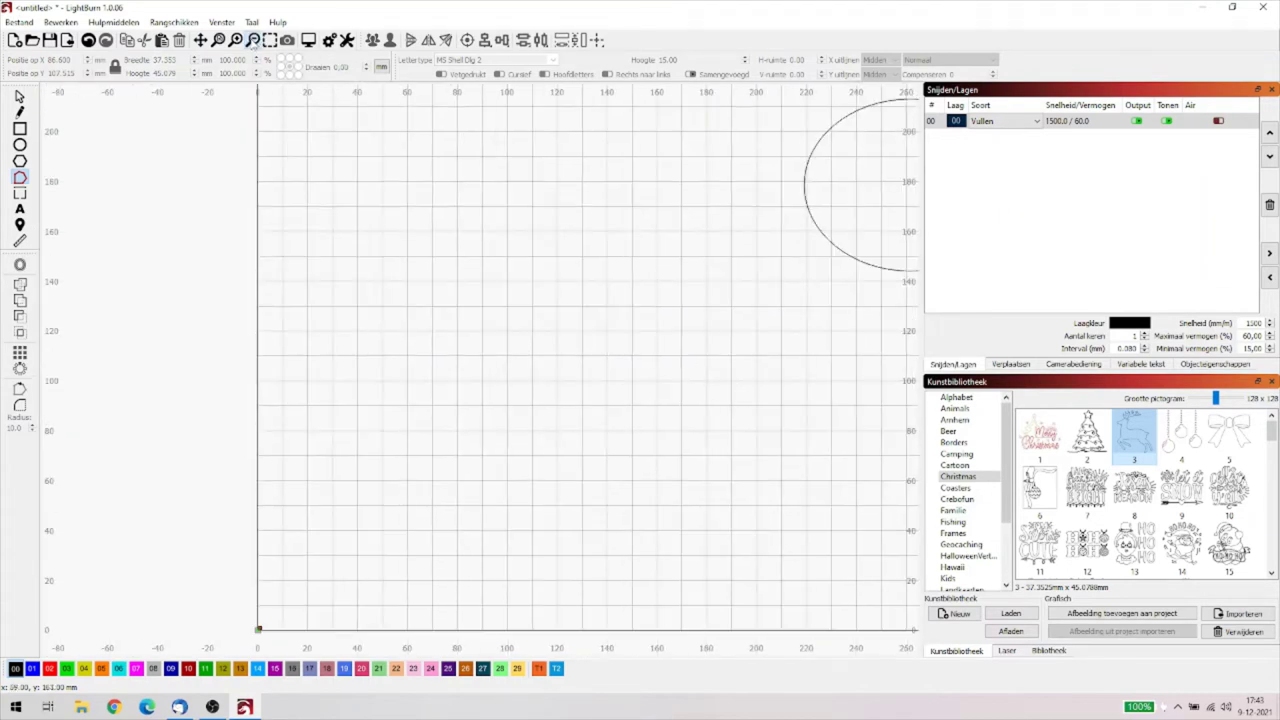
{"action": "left_click", "coordinate": [253, 40]}
{"action": "left_click", "coordinate": [253, 40]}
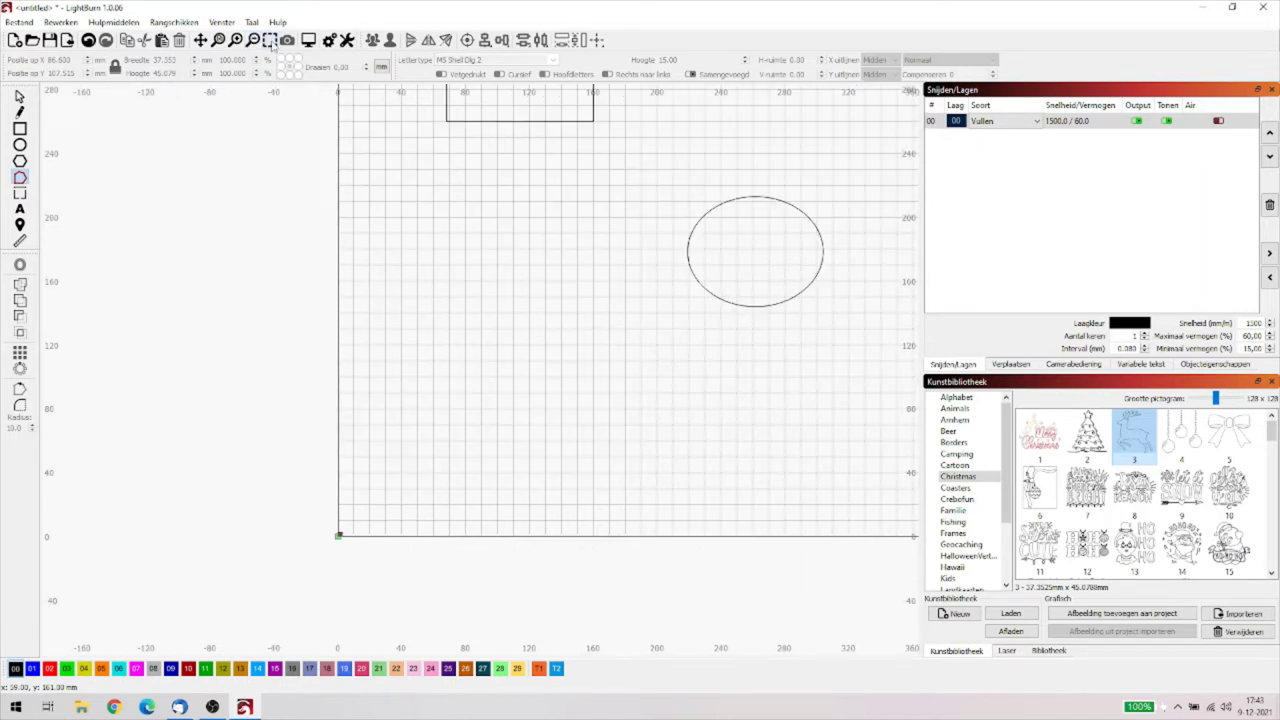
{"action": "left_click", "coordinate": [270, 41]}
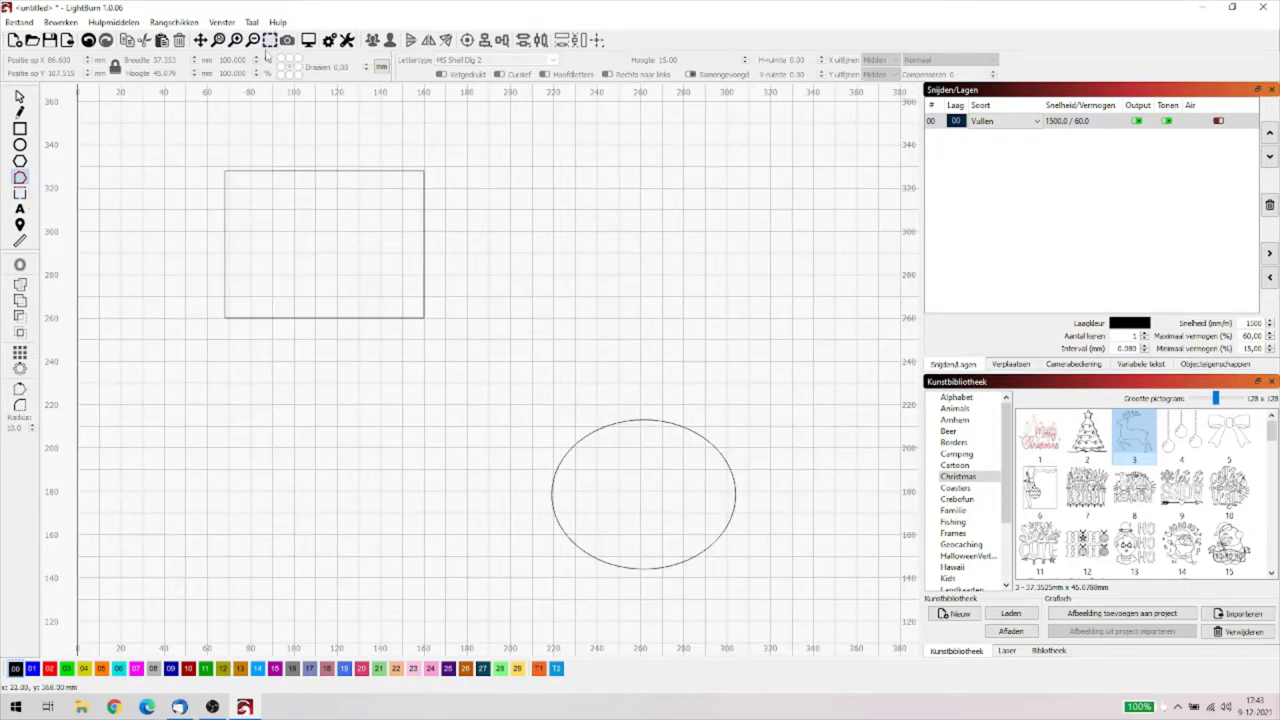
{"action": "left_click", "coordinate": [123, 24]}
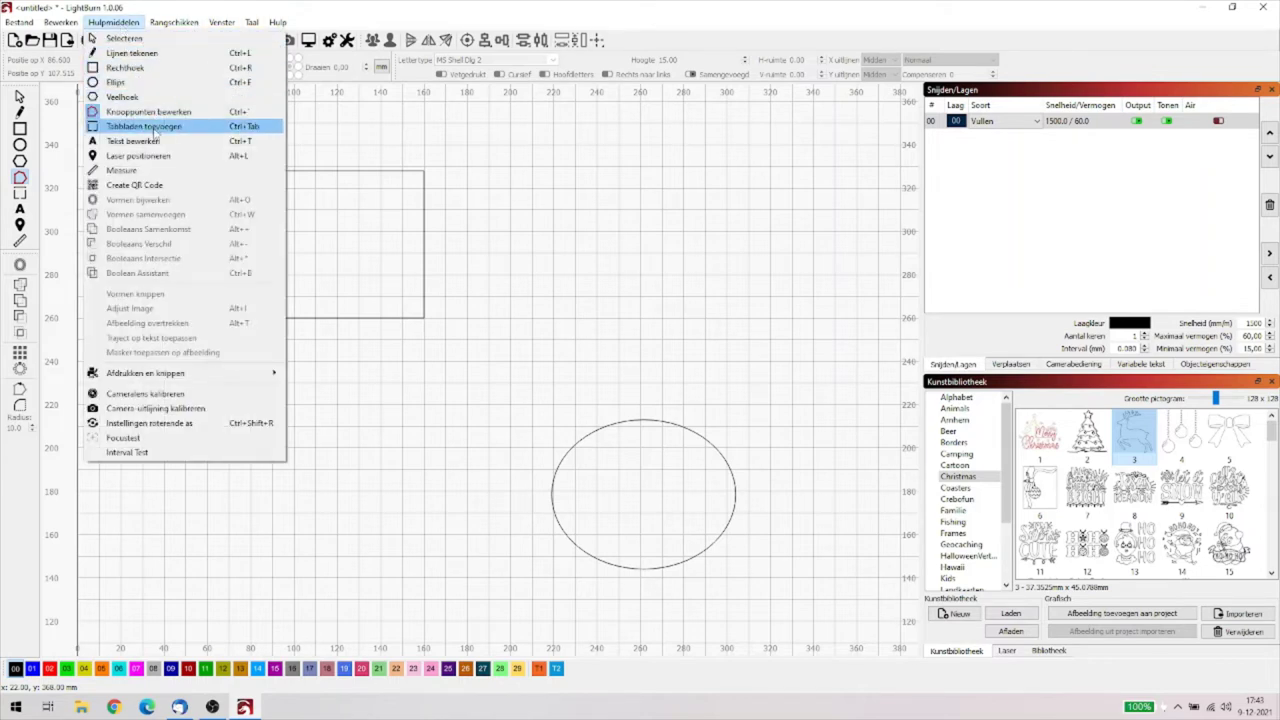
{"action": "left_click", "coordinate": [355, 367]}
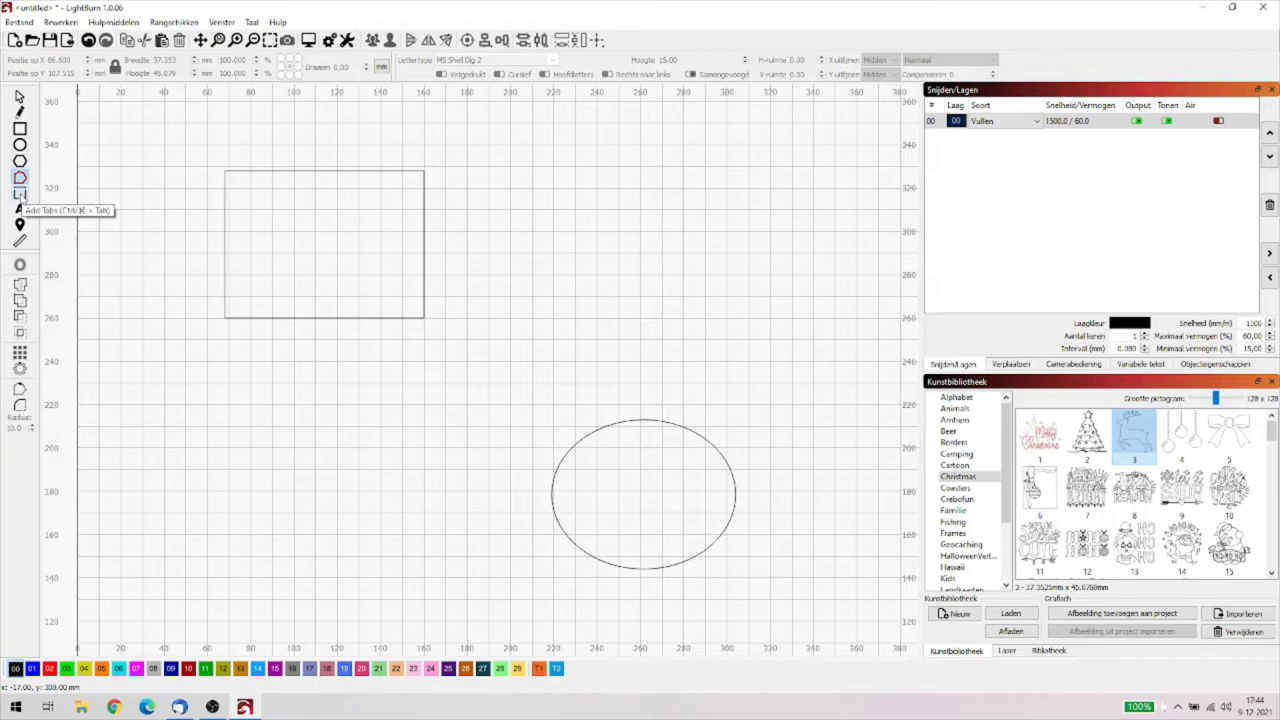
{"action": "left_click", "coordinate": [19, 97]}
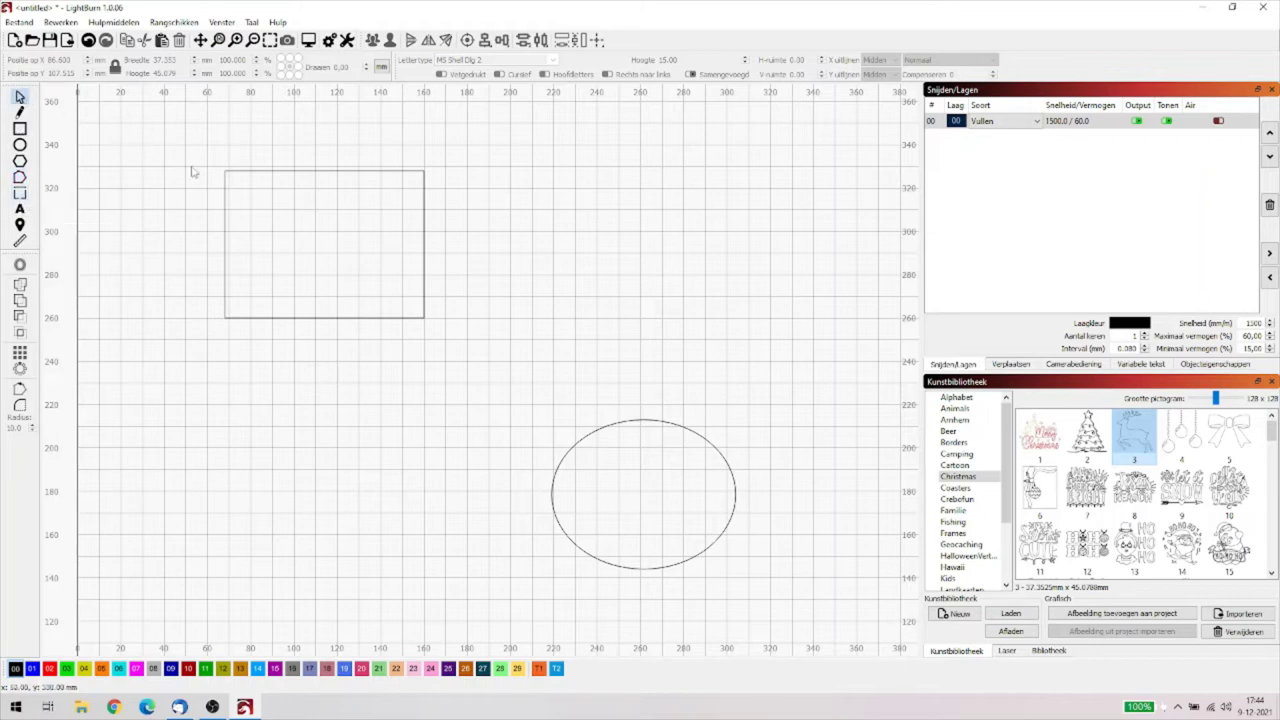
{"action": "left_click", "coordinate": [238, 172]}
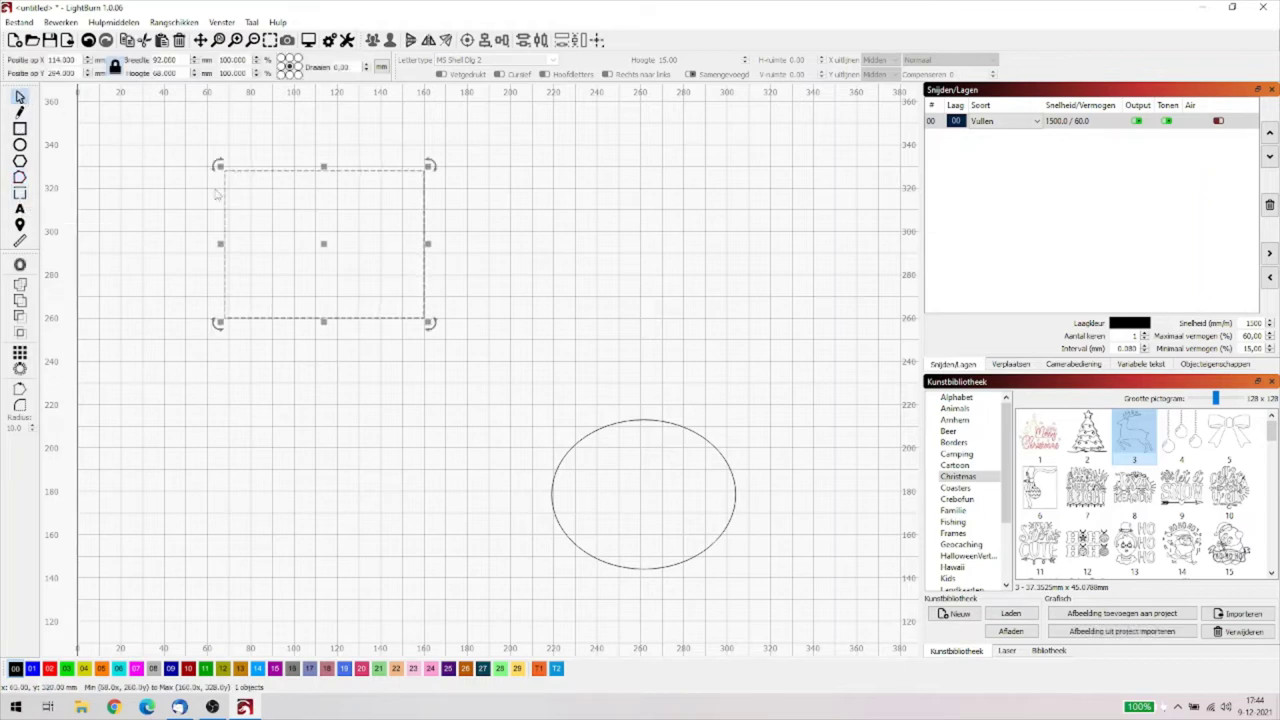
{"action": "left_click", "coordinate": [21, 194]}
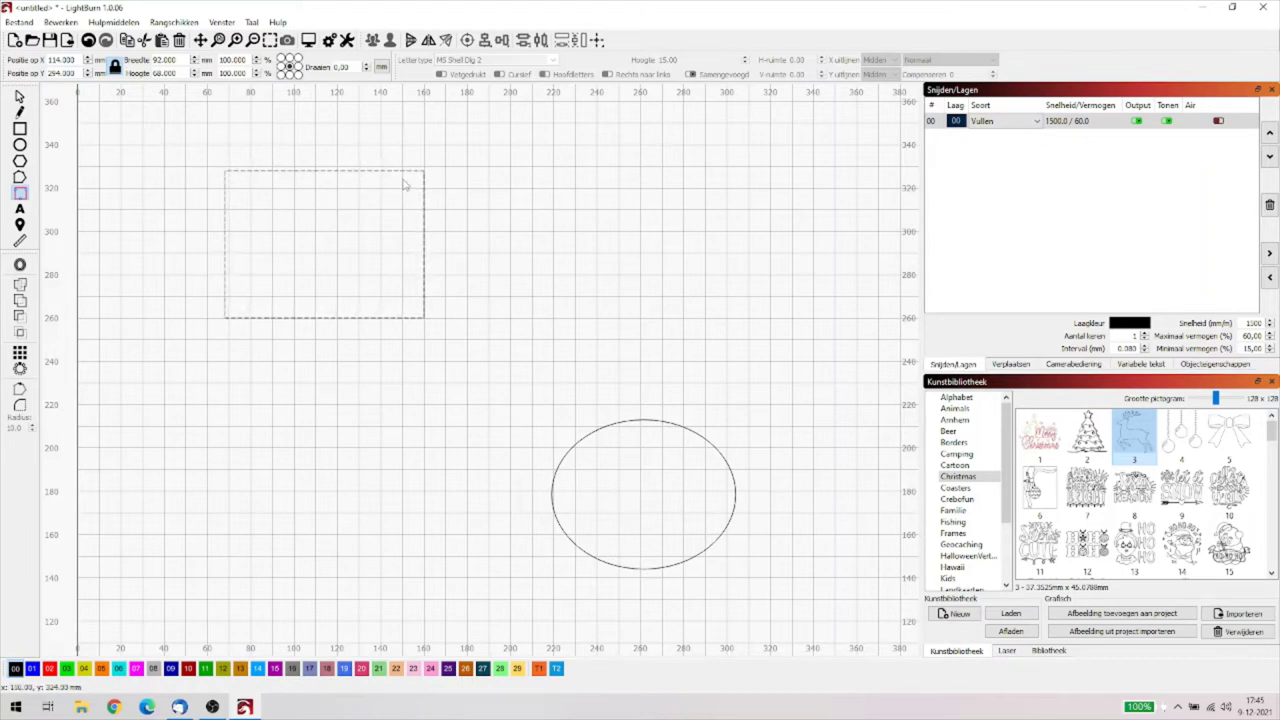
Examine the Tabbladen/Verbindingen options in layer 00's cut settings by switching the mode to Lijn, and set it back to Vullen.
{"action": "left_click", "coordinate": [1056, 124]}
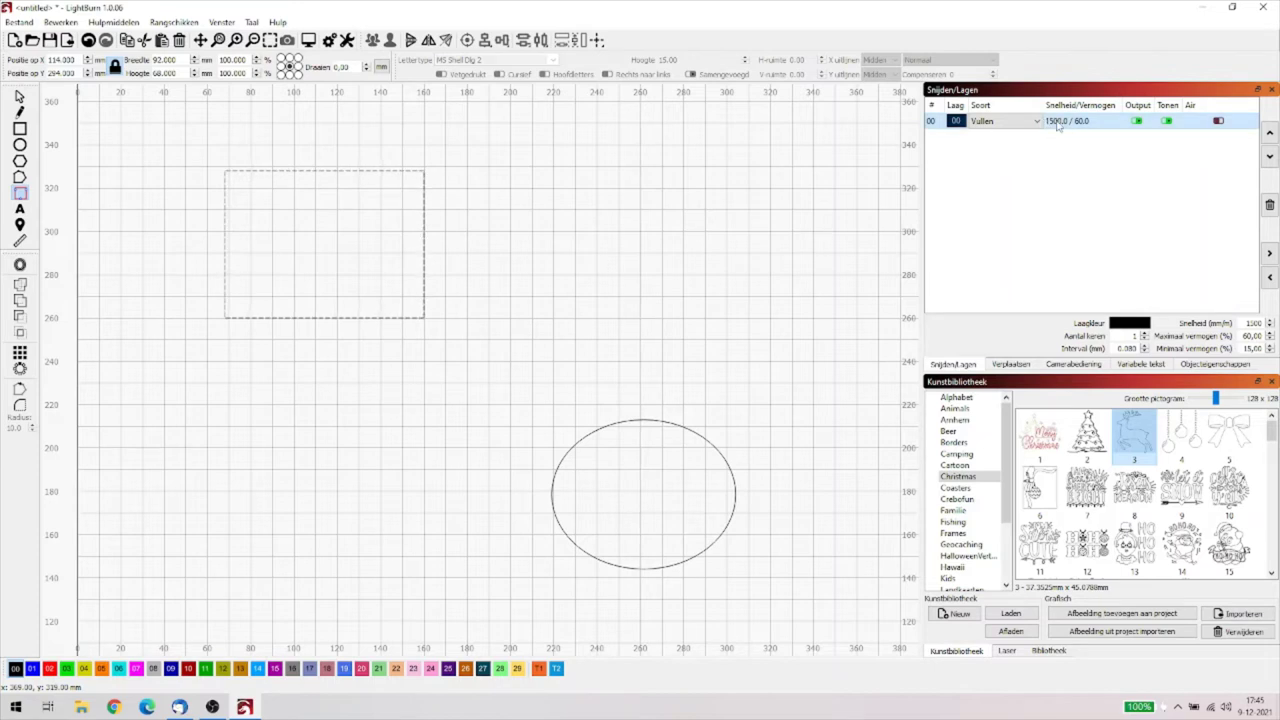
{"action": "double_click", "coordinate": [1056, 124]}
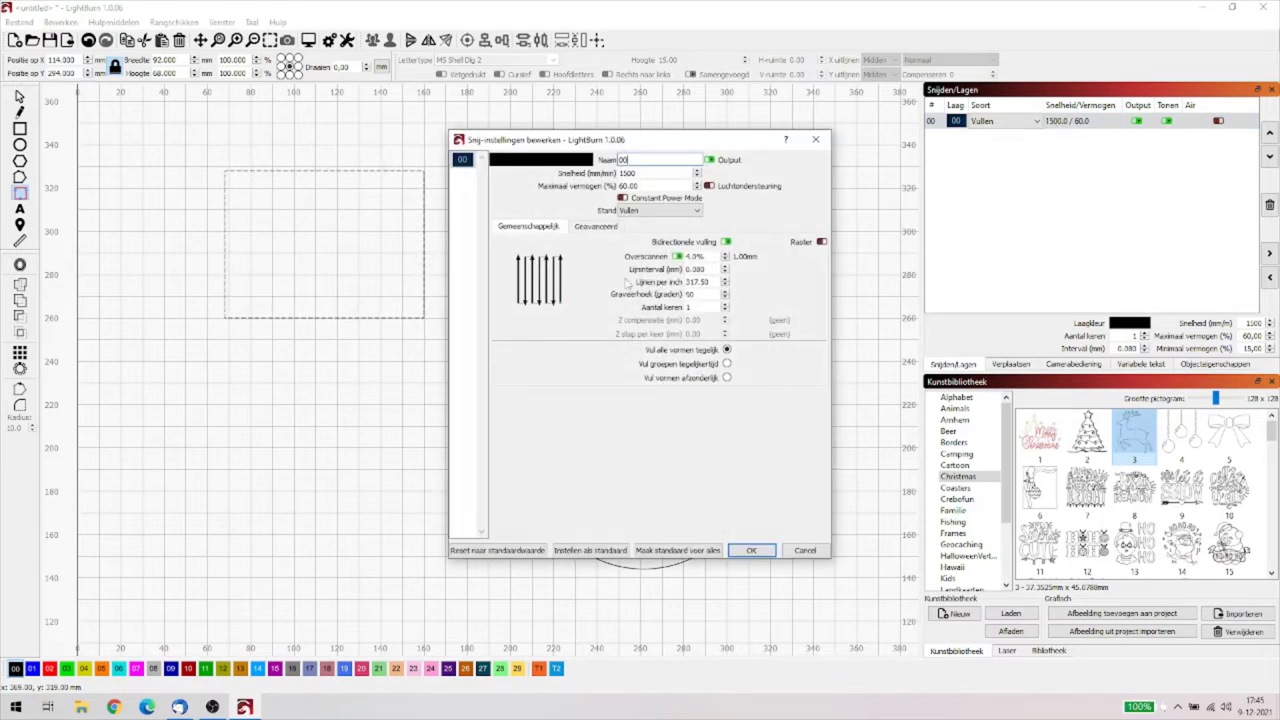
{"action": "left_click", "coordinate": [598, 229]}
{"action": "left_click", "coordinate": [535, 228]}
{"action": "left_click", "coordinate": [652, 212]}
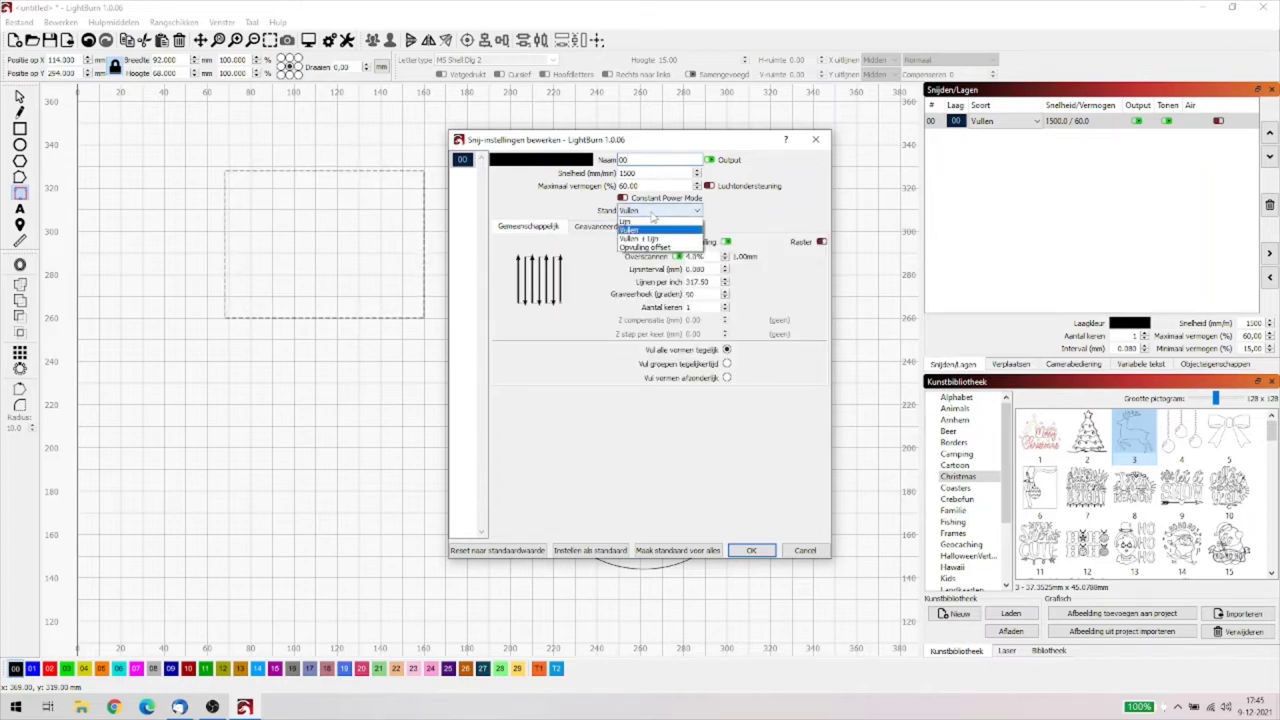
{"action": "left_click", "coordinate": [643, 222]}
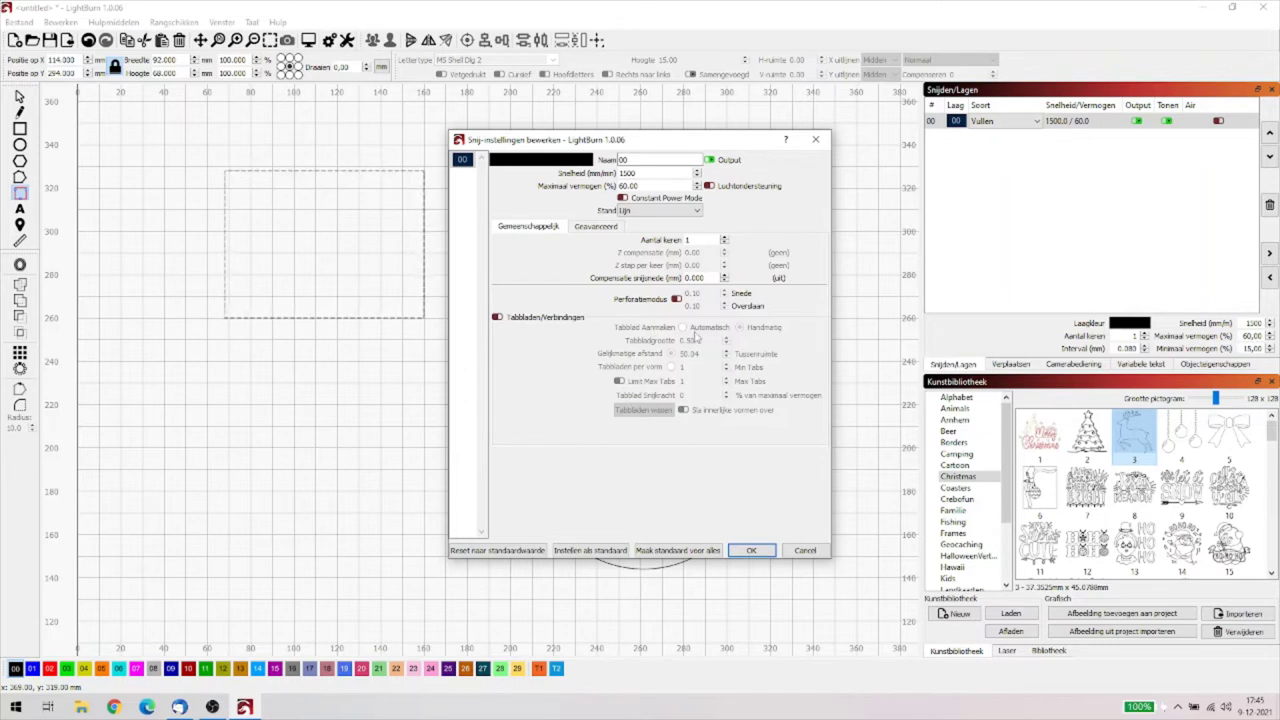
{"action": "left_click", "coordinate": [661, 212]}
{"action": "left_click", "coordinate": [656, 230]}
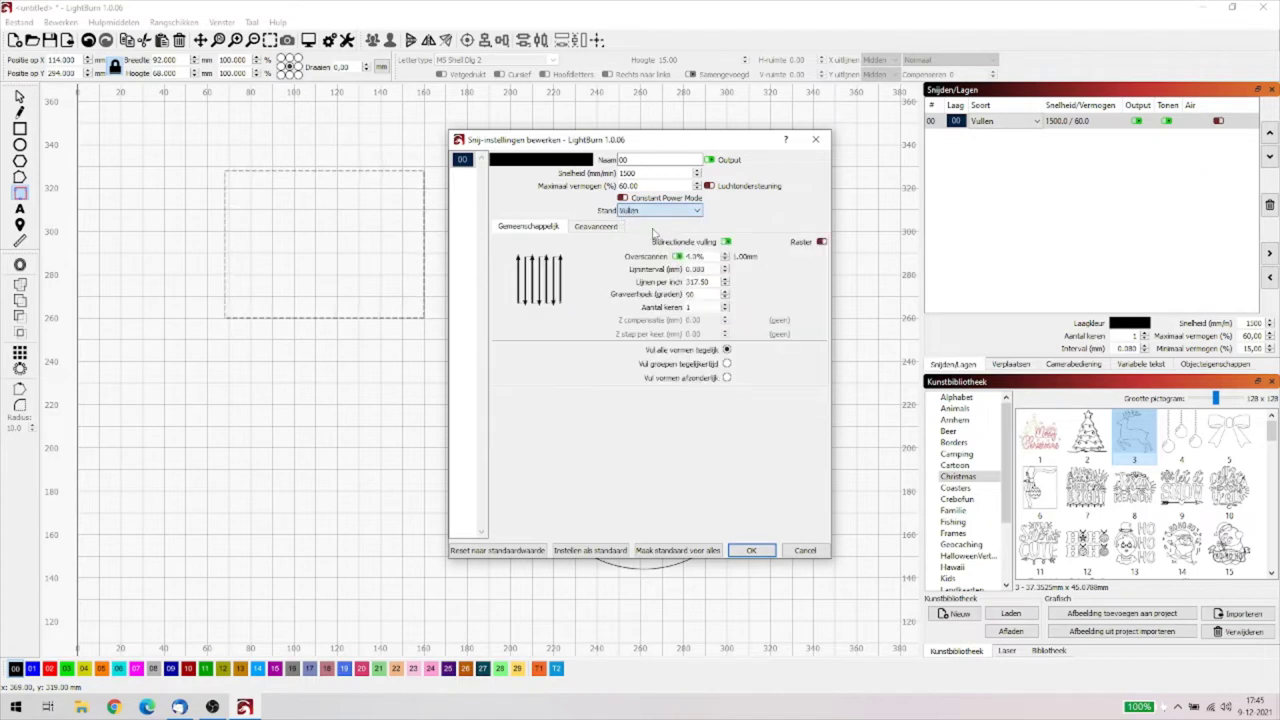
{"action": "left_click", "coordinate": [751, 550]}
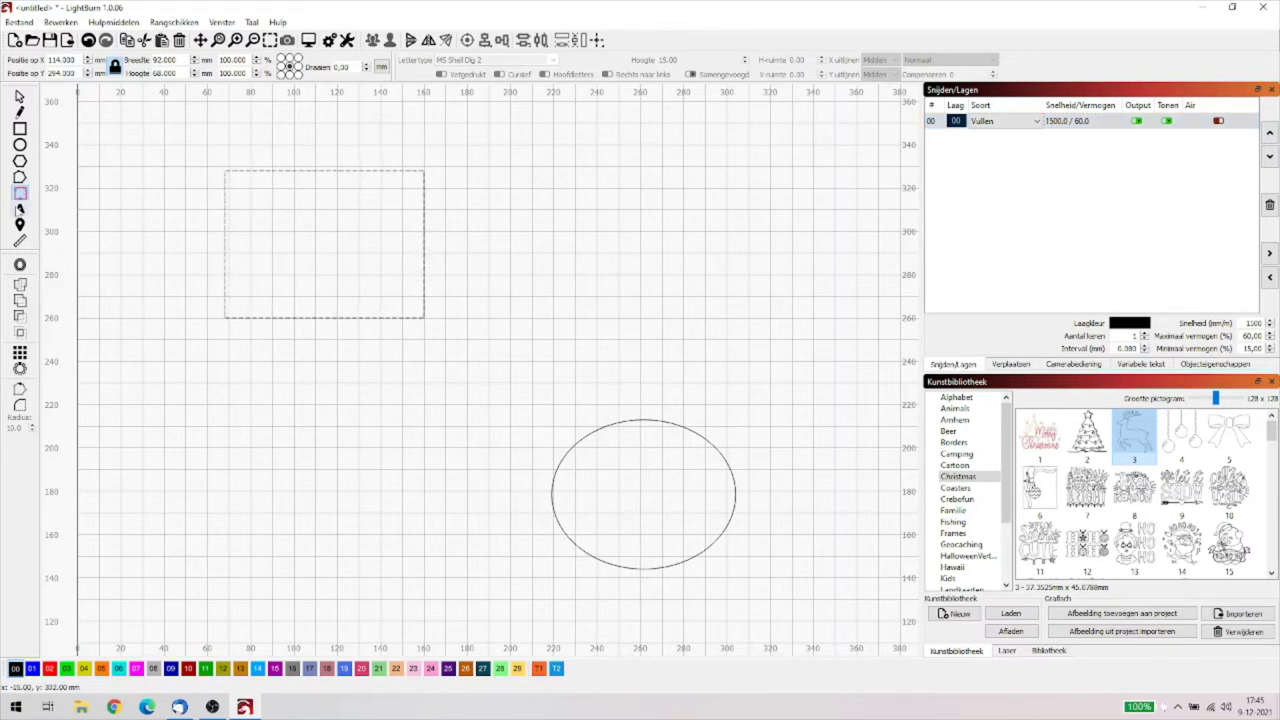
Add the text "sjgdjagsugajkadwhg" below the rectangle with the text tool (Tekst bewerken).
{"action": "left_click", "coordinate": [113, 22]}
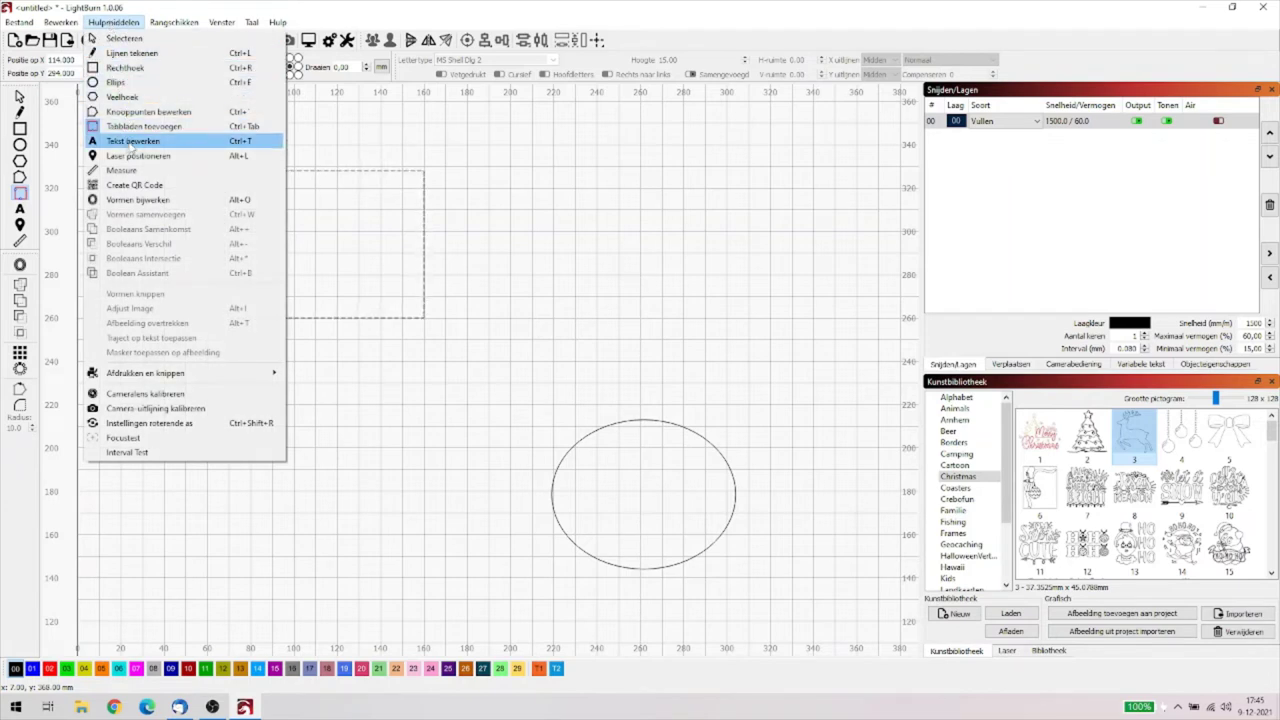
{"action": "left_click", "coordinate": [130, 145]}
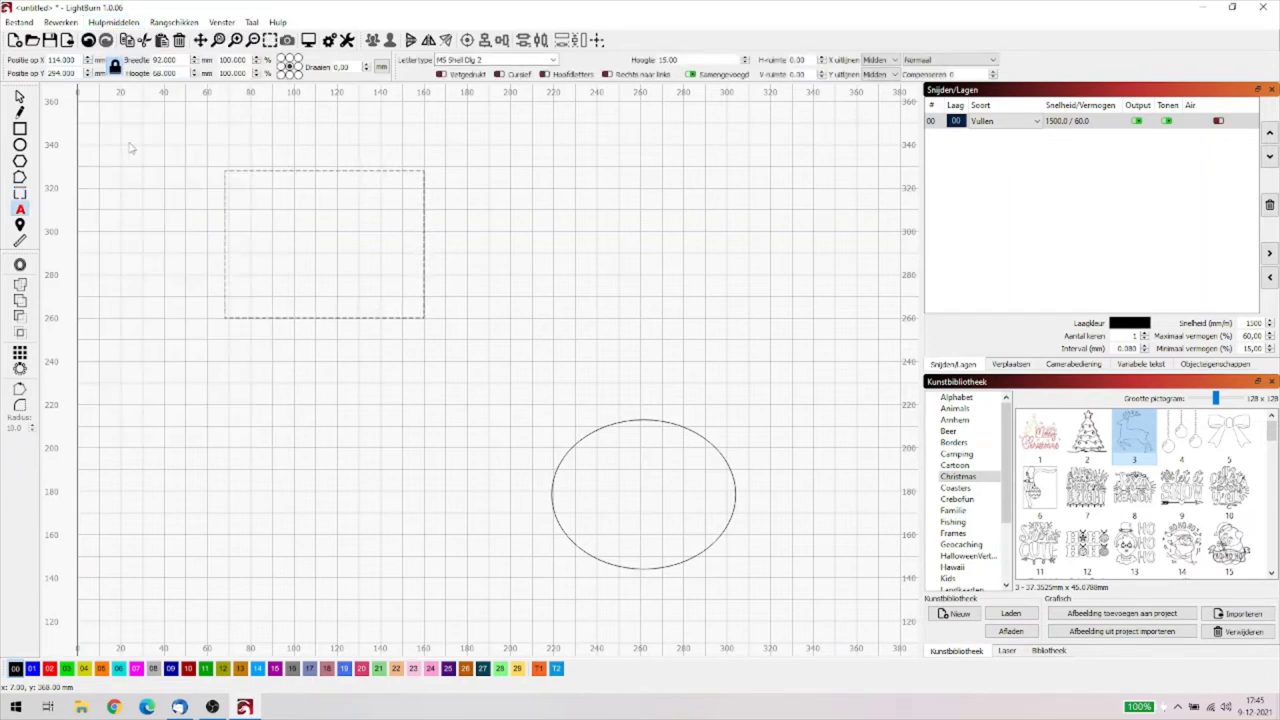
{"action": "left_click", "coordinate": [317, 380]}
{"action": "type", "text": "sjgdjagsugajkadwhg"}
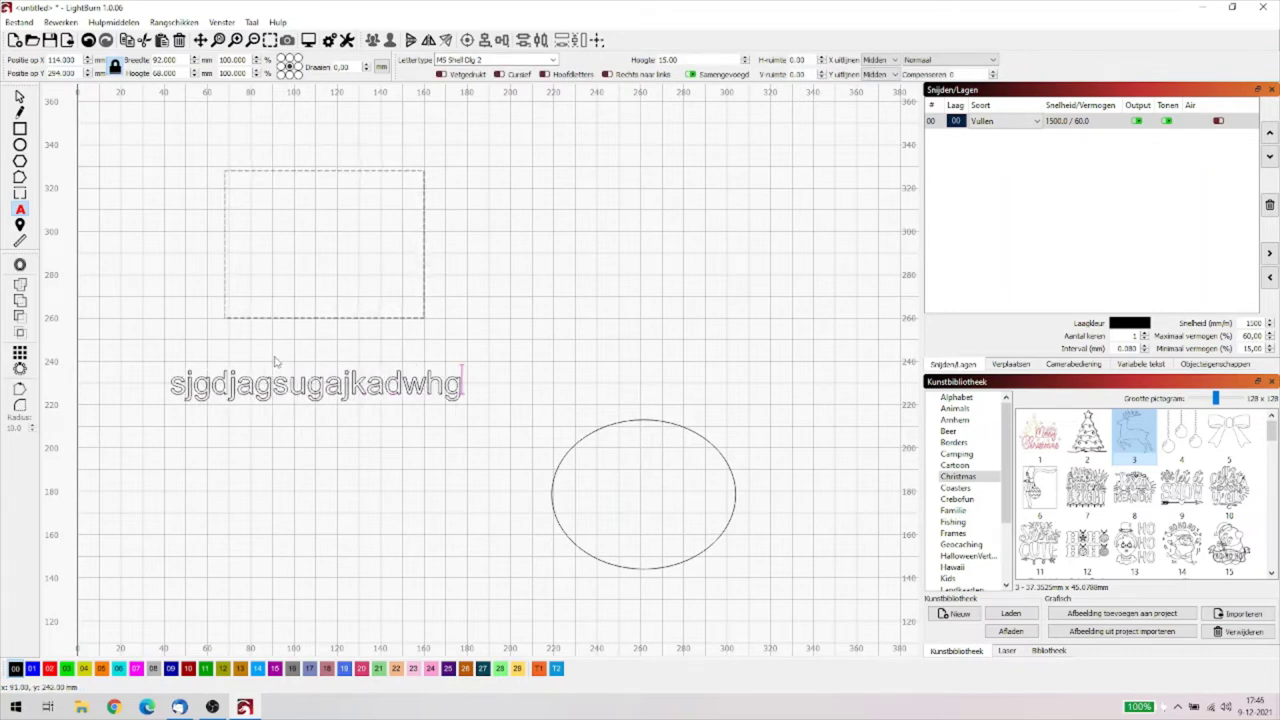
Preview other fonts on the text, such as MingLiU_HKSCS-ExtB, and keep MS Shell Dlg 2.
{"action": "left_click", "coordinate": [553, 60]}
{"action": "left_click", "coordinate": [553, 60]}
{"action": "left_click", "coordinate": [553, 60]}
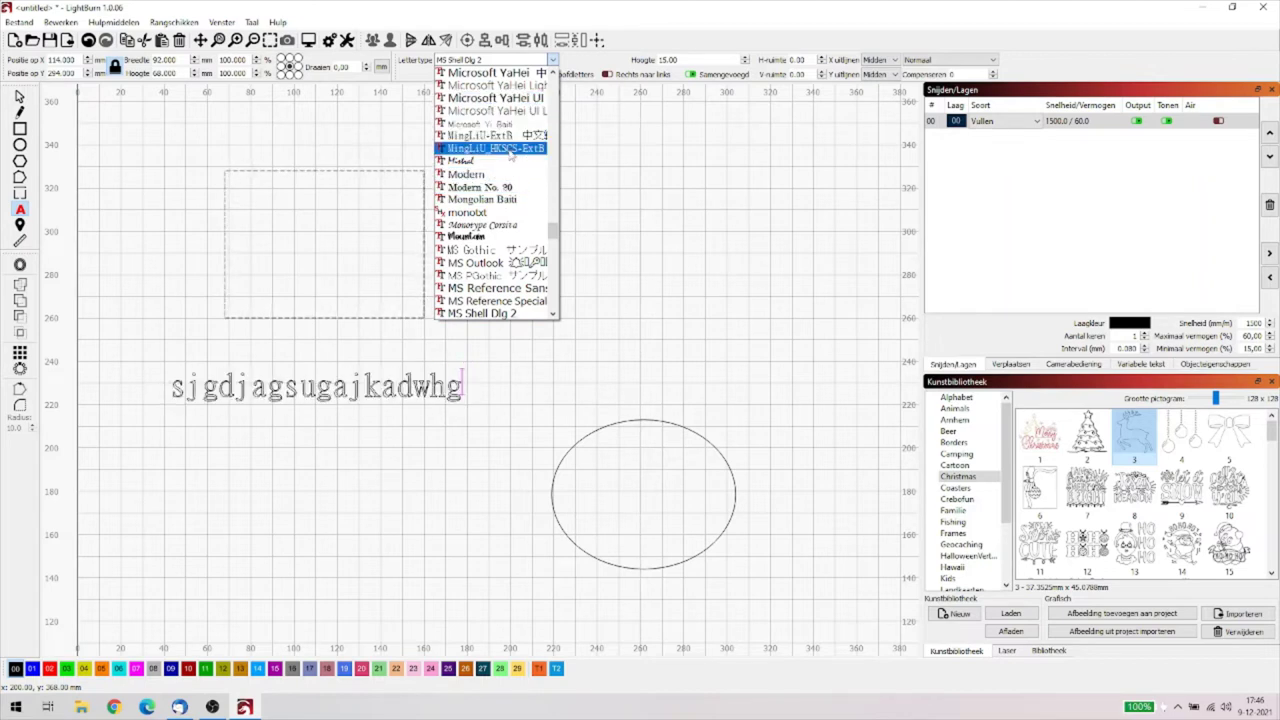
{"action": "left_click", "coordinate": [640, 50]}
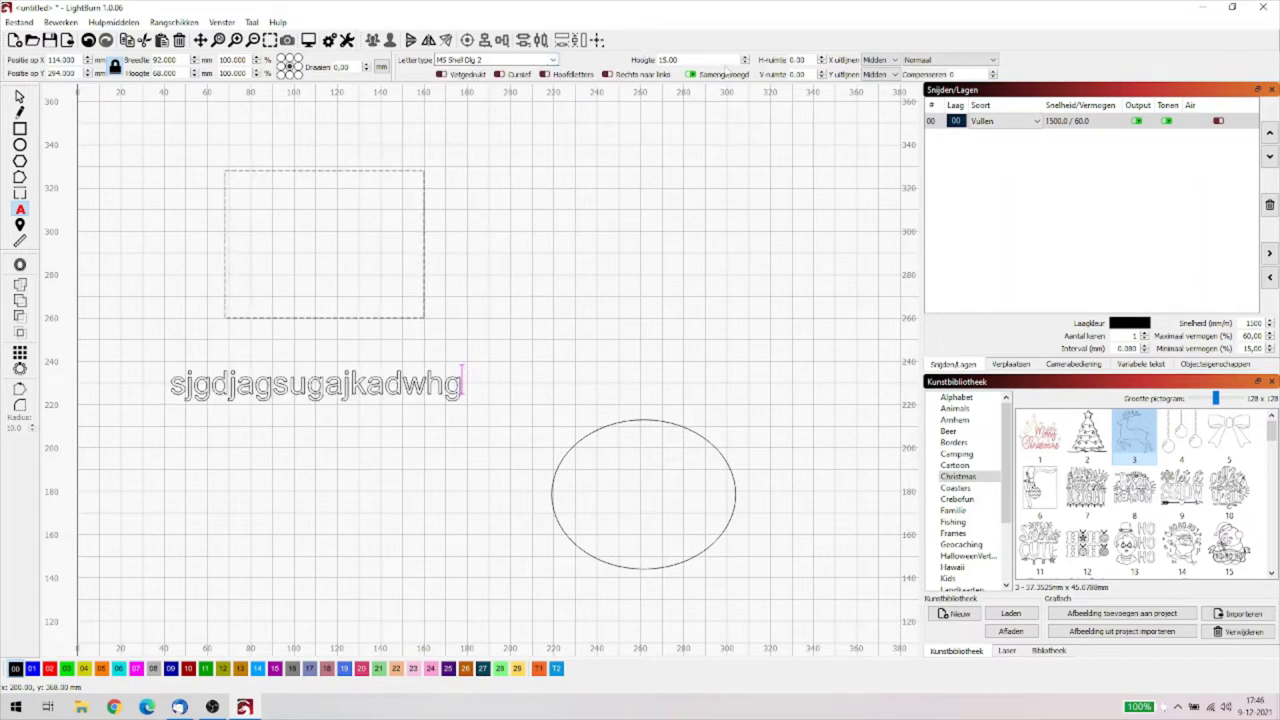
Set the text's height to 13 mm, its horizontal spacing to 12.00 and its vertical spacing to 27.50.
{"action": "left_click", "coordinate": [687, 61]}
{"action": "left_click", "coordinate": [745, 64]}
{"action": "left_click", "coordinate": [745, 64]}
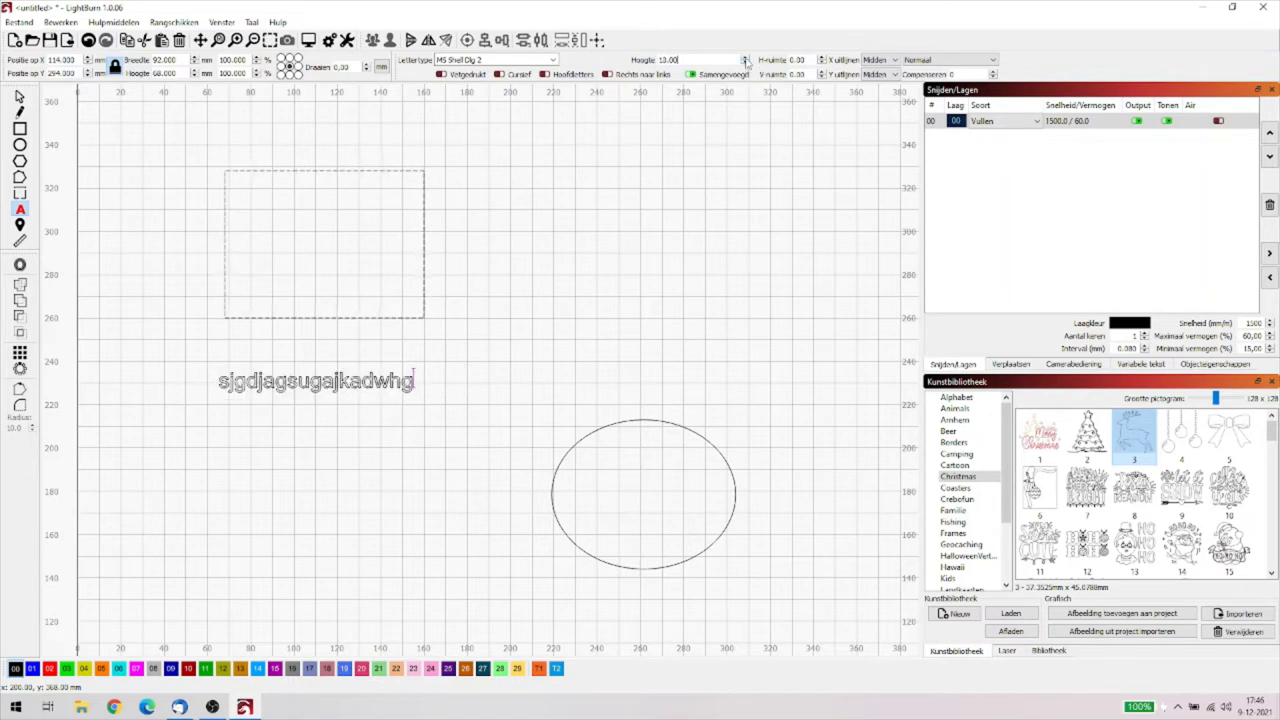
{"action": "left_click", "coordinate": [745, 58]}
{"action": "left_click", "coordinate": [745, 58]}
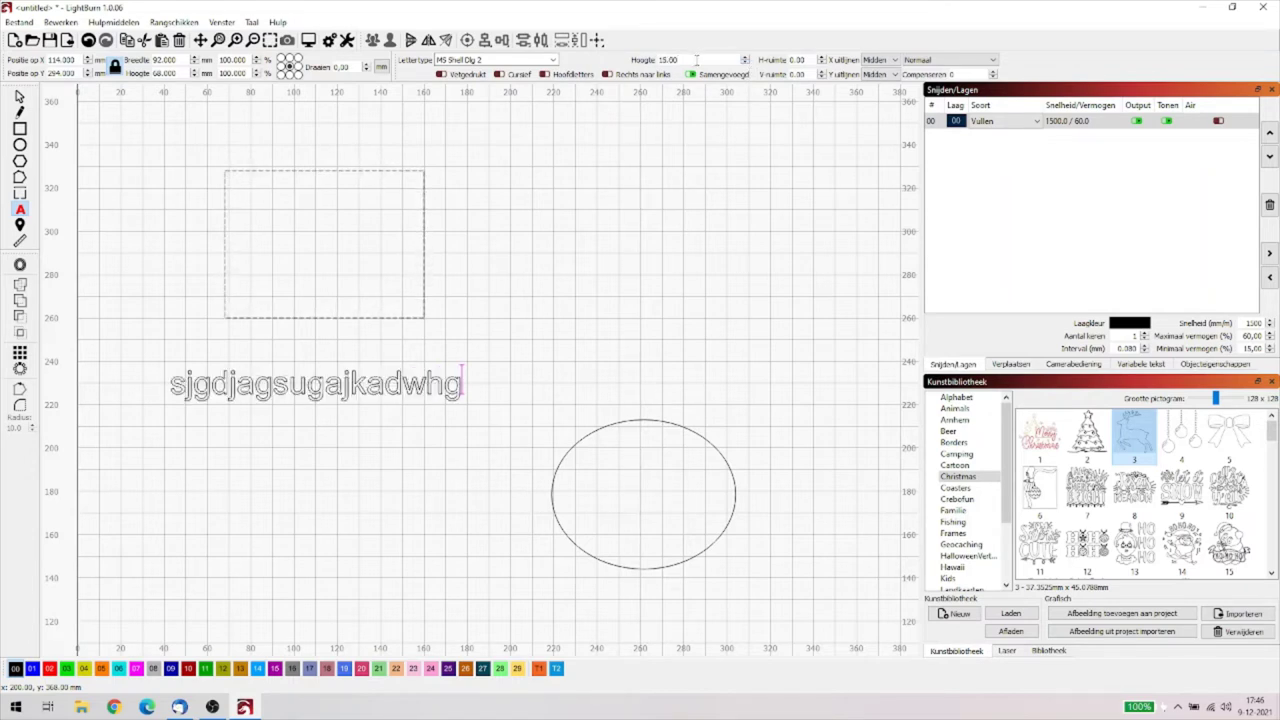
{"action": "type", "text": "13"}
{"action": "key", "text": "Return"}
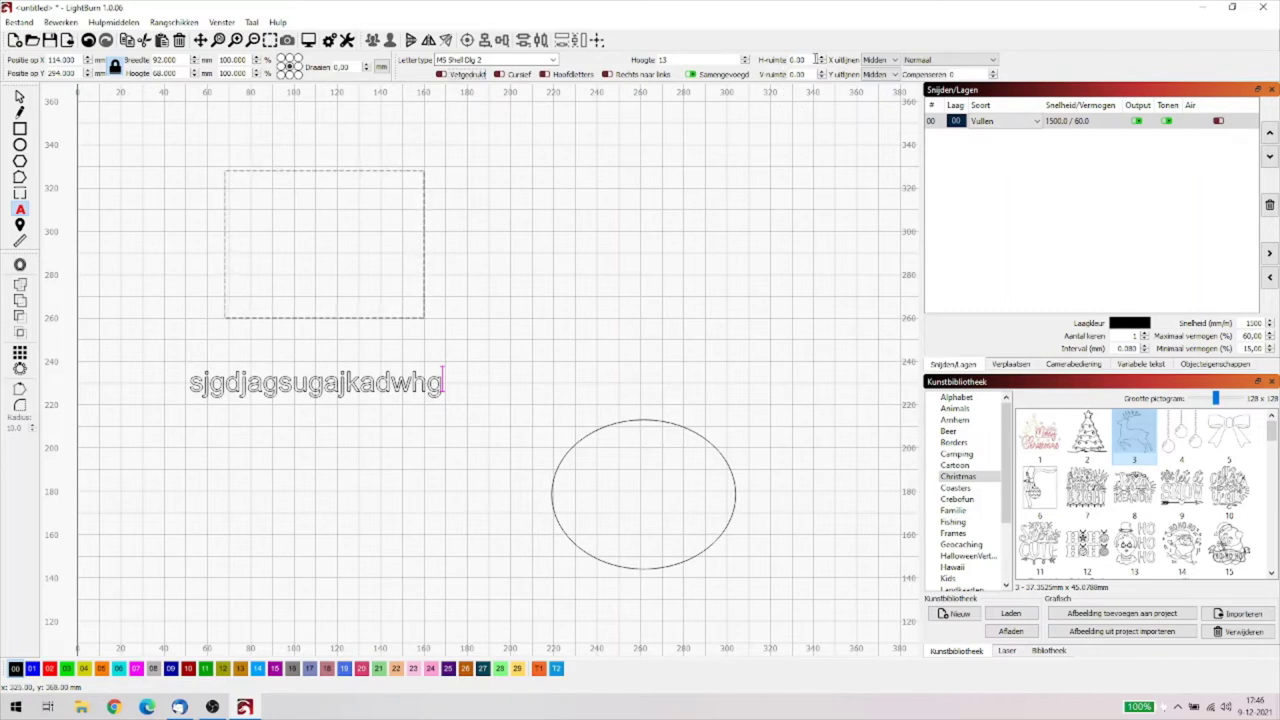
{"action": "left_click_drag", "start_coordinate": [822, 60], "coordinate": [822, 74]}
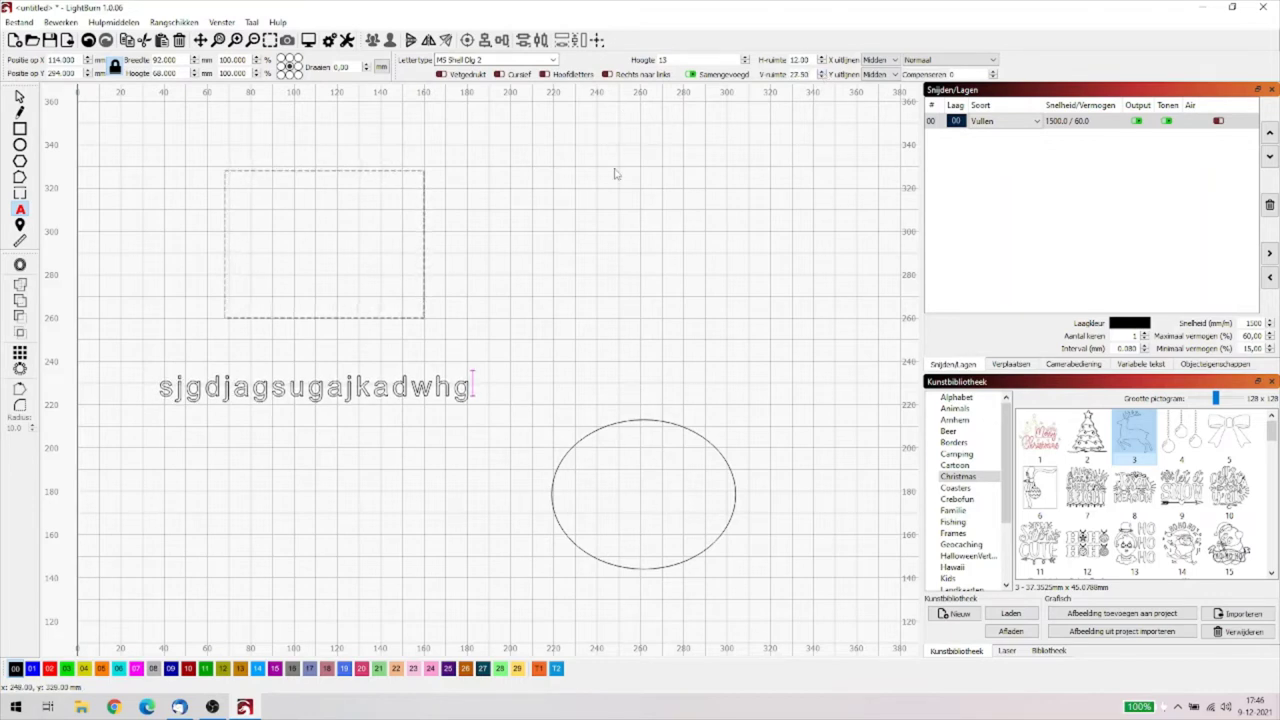
Finish editing the text line below the rectangle and delete it from the work area.
{"action": "left_click", "coordinate": [472, 390]}
{"action": "left_click", "coordinate": [287, 430]}
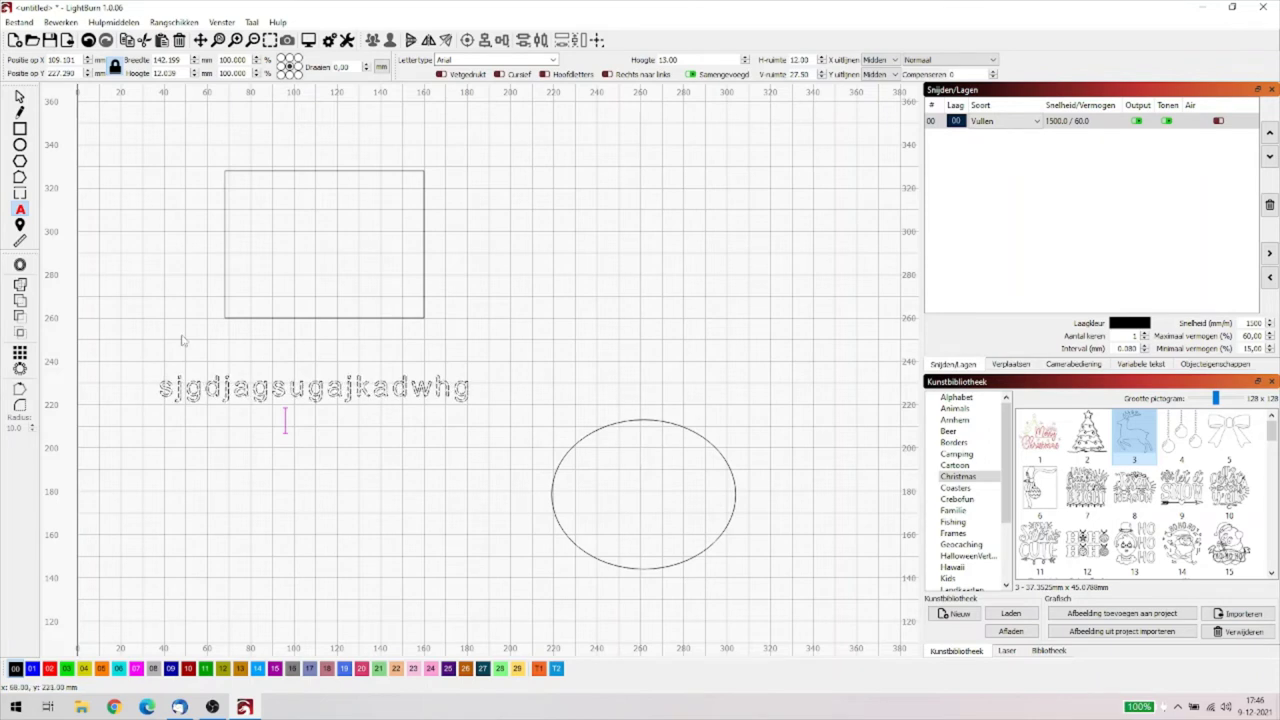
{"action": "left_click", "coordinate": [20, 96]}
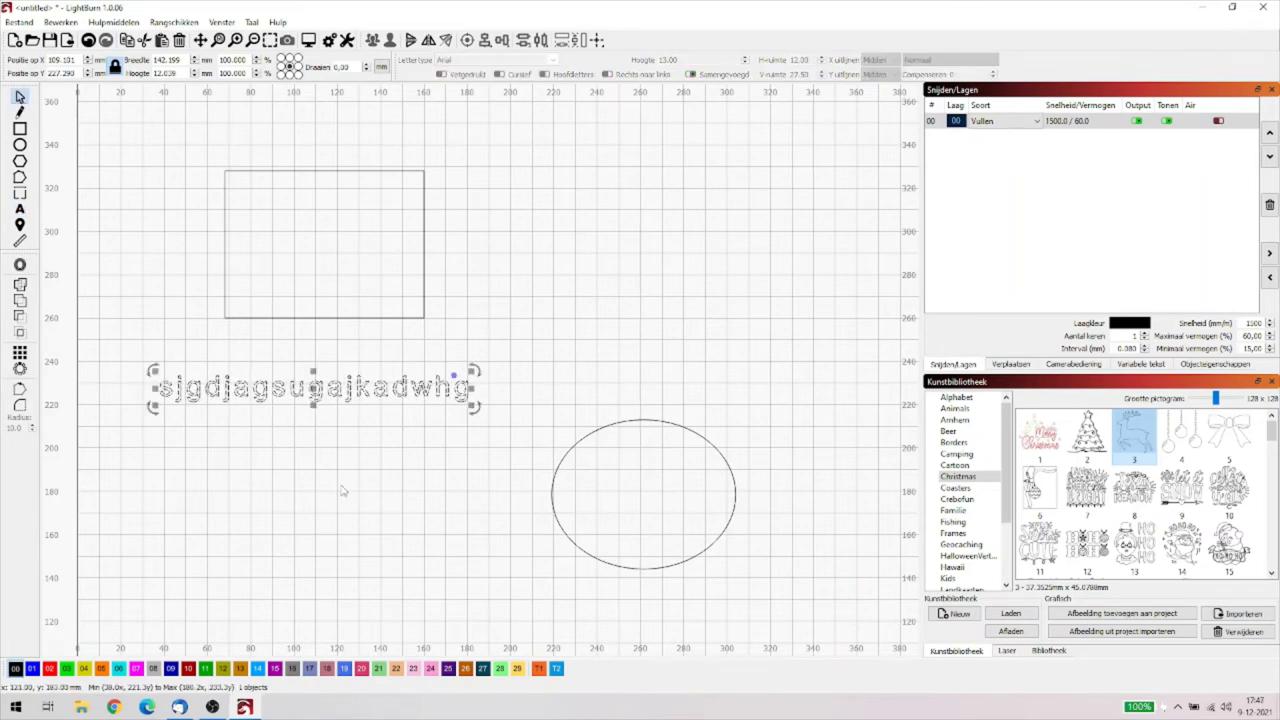
{"action": "key", "text": "Delete"}
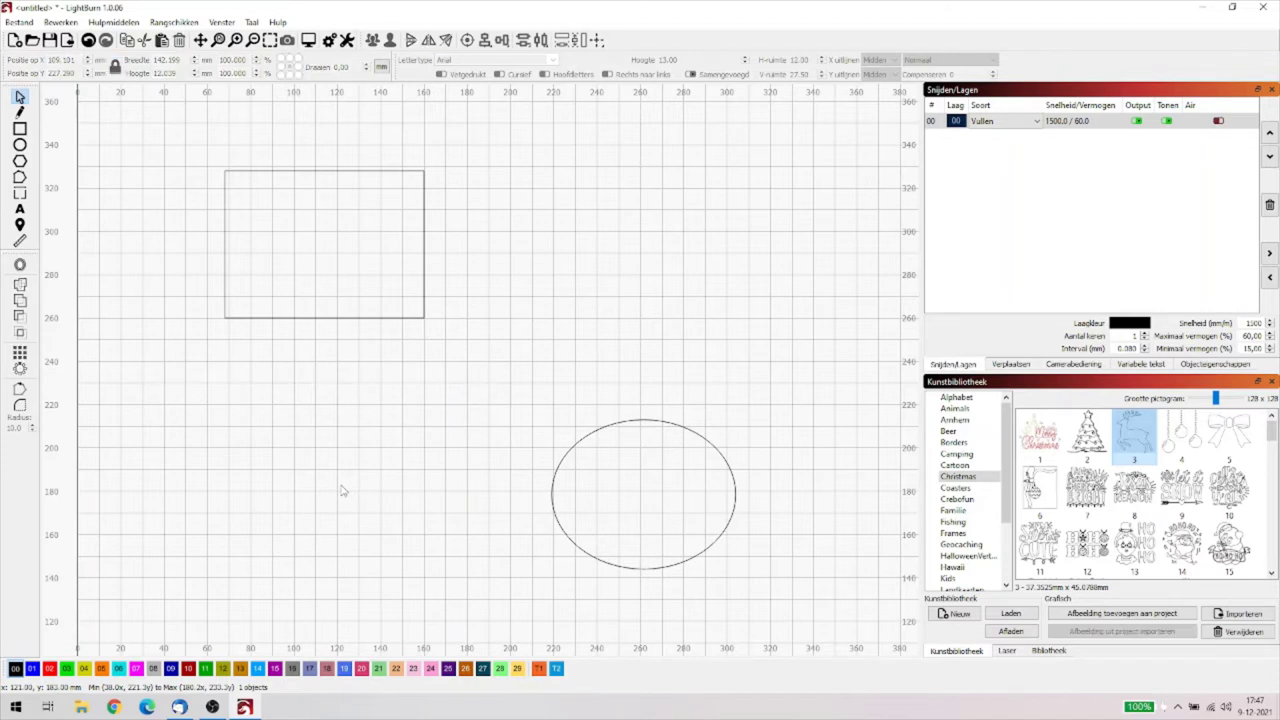
{"action": "left_click", "coordinate": [116, 27]}
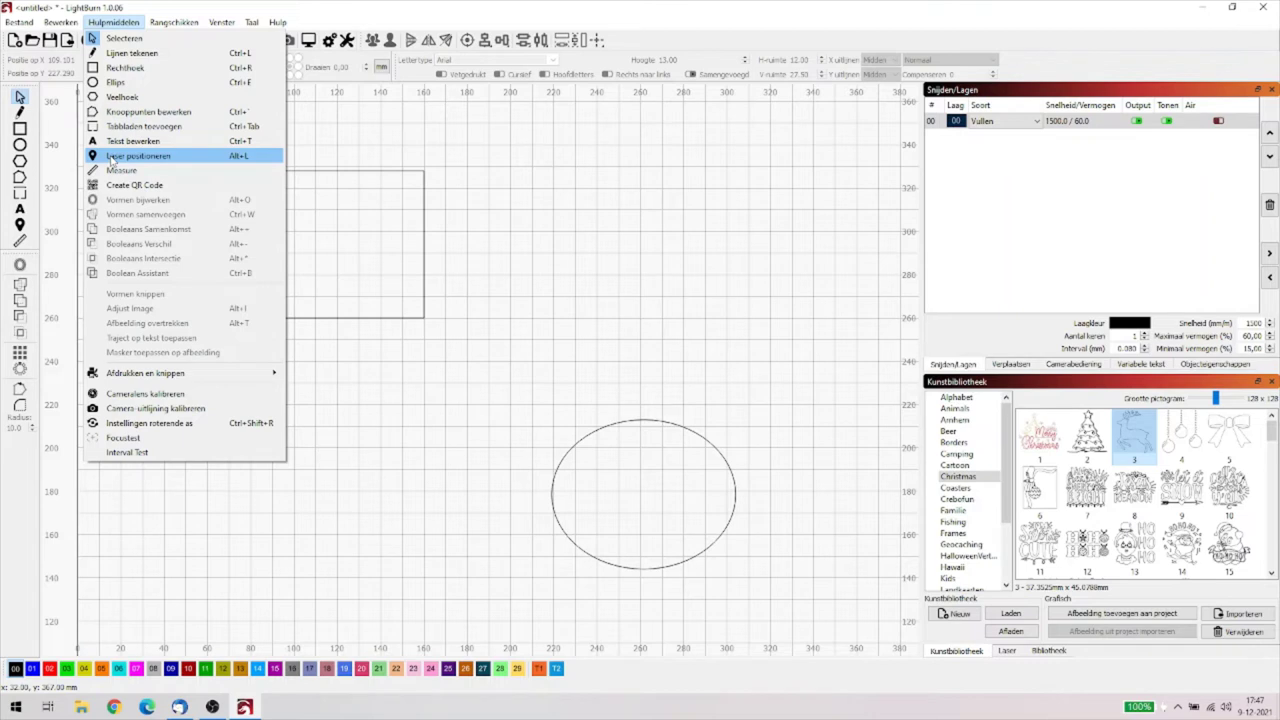
{"action": "left_click", "coordinate": [366, 406]}
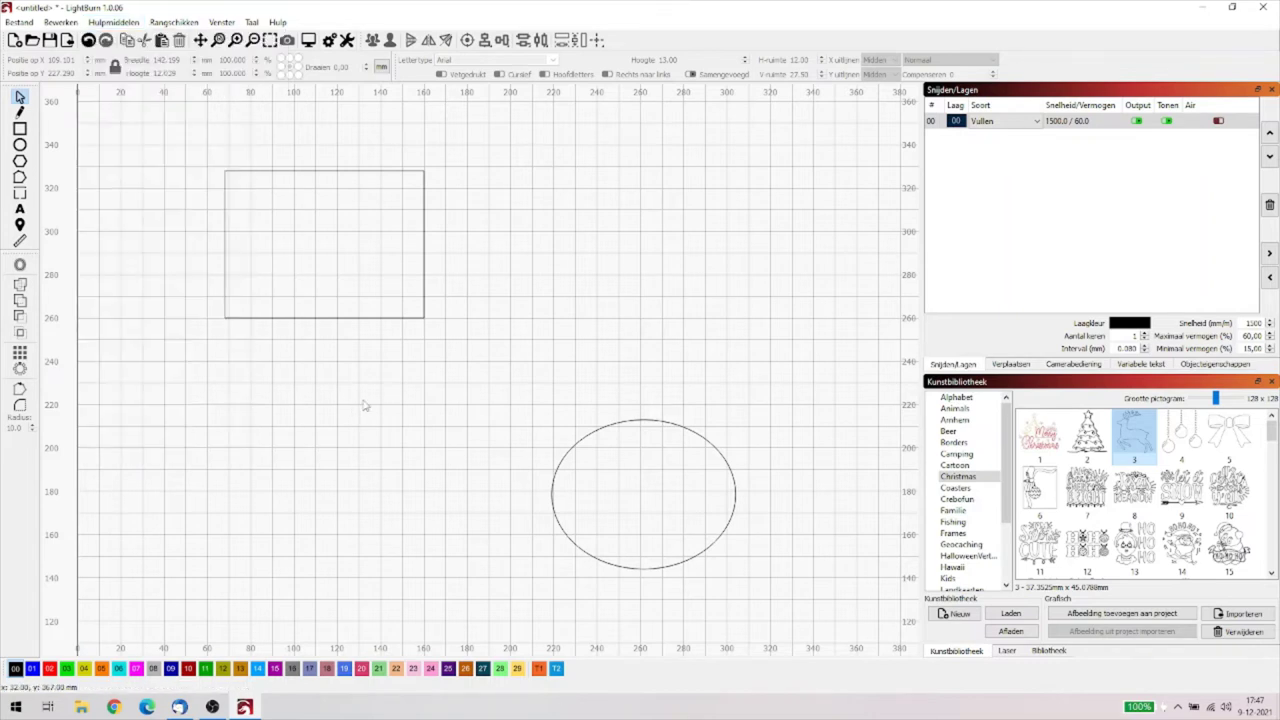
{"action": "left_click", "coordinate": [423, 318]}
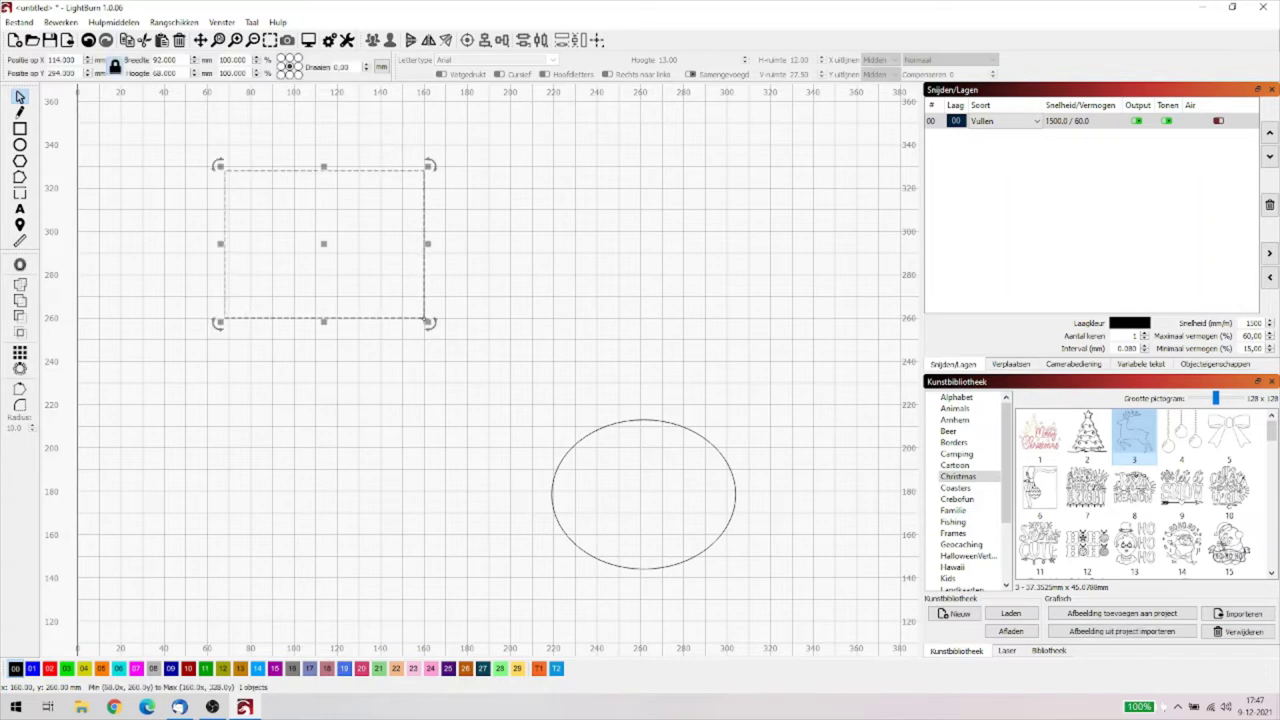
{"action": "left_click", "coordinate": [508, 320]}
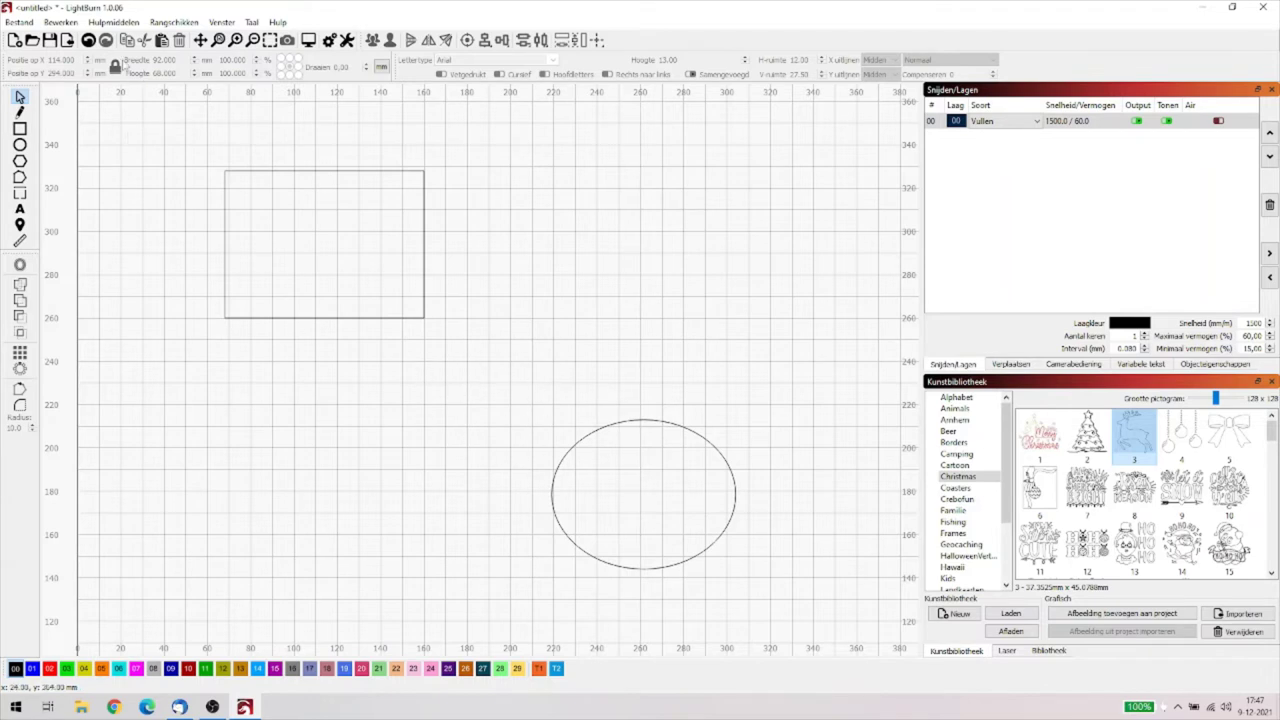
Measure the rectangle along its lower edge with the Measure tool and close the measurement read-out.
{"action": "left_click", "coordinate": [107, 24]}
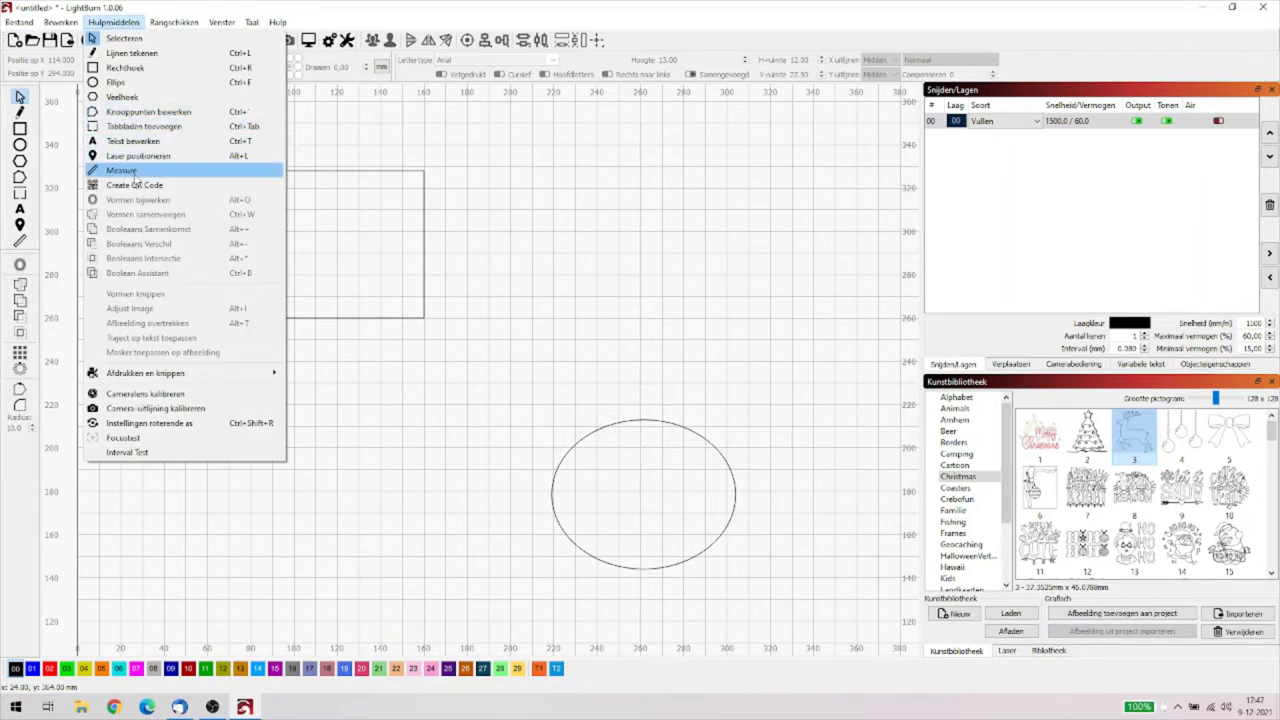
{"action": "left_click", "coordinate": [131, 172]}
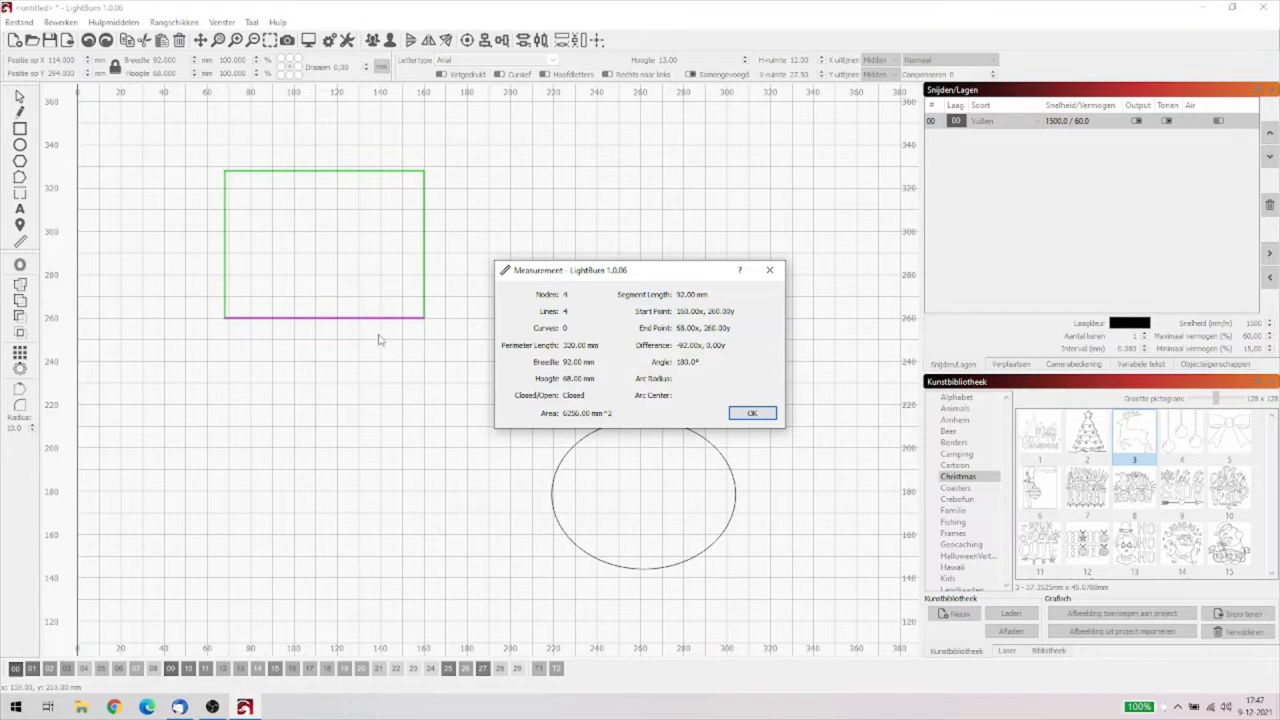
{"action": "left_click", "coordinate": [748, 413]}
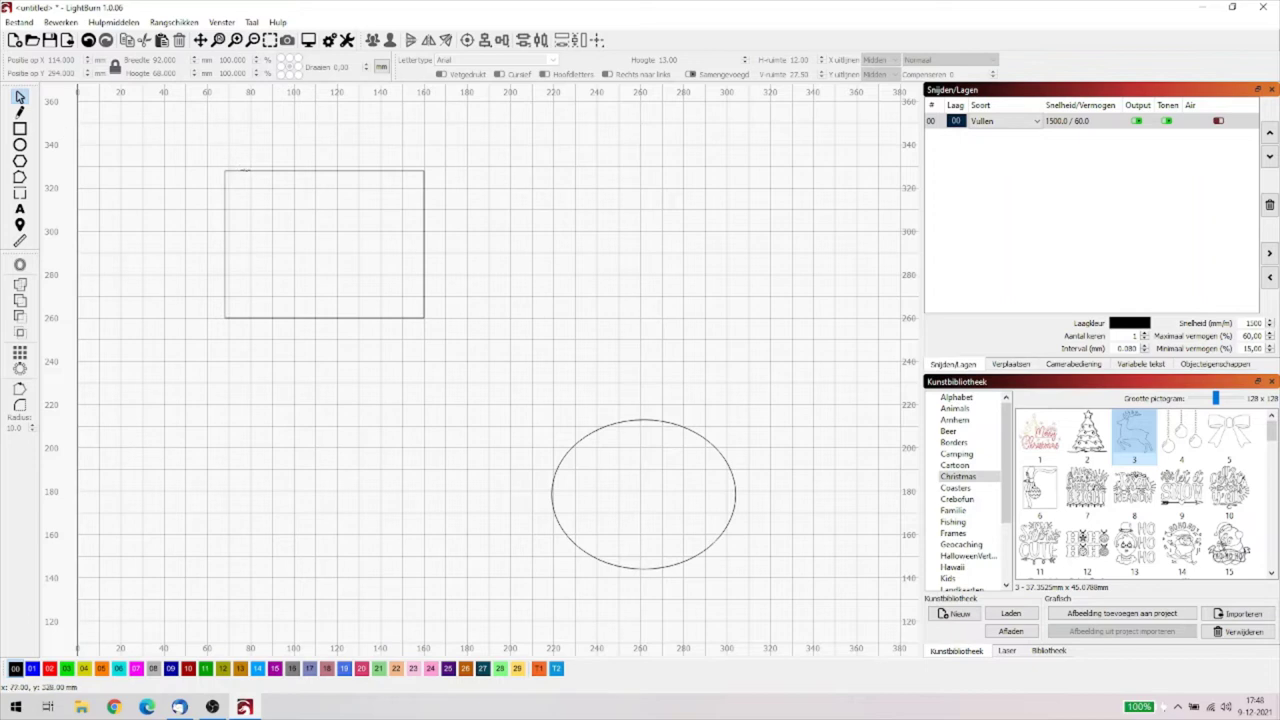
Try a width of 93 mm on the rectangle with the aspect ratio locked, and set the width back to 92 mm.
{"action": "left_click", "coordinate": [244, 171]}
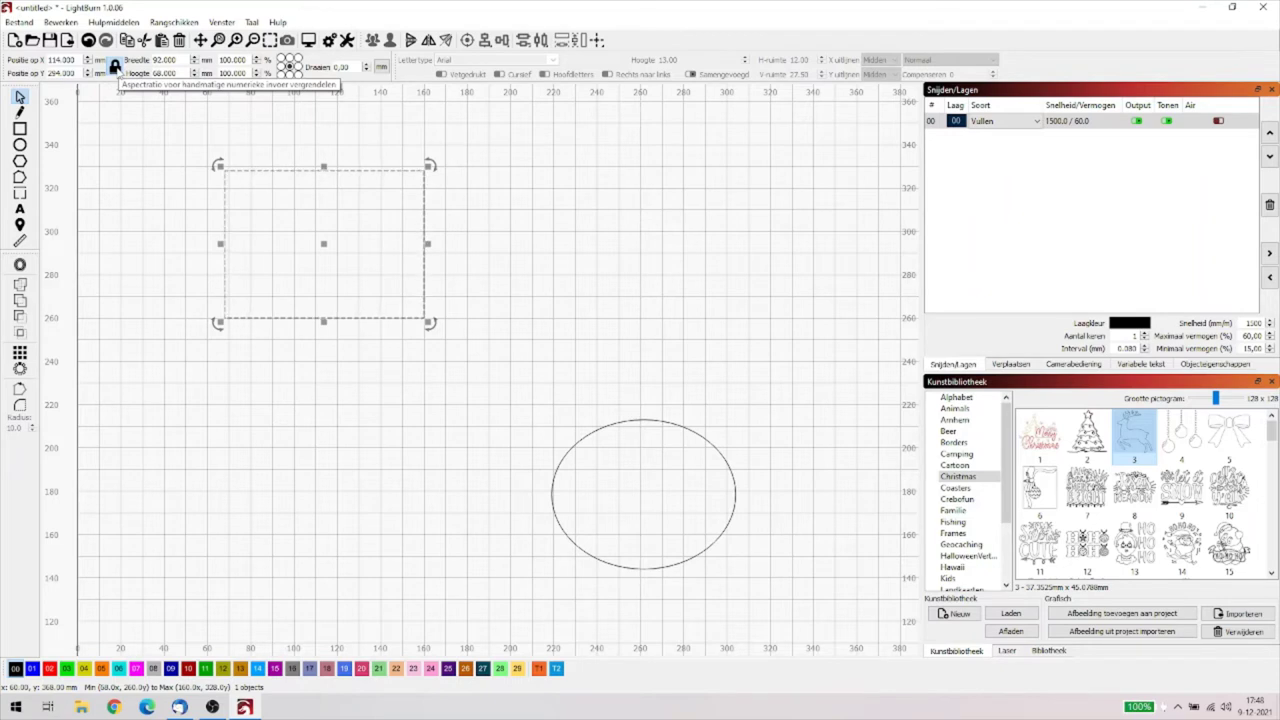
{"action": "left_click", "coordinate": [115, 68]}
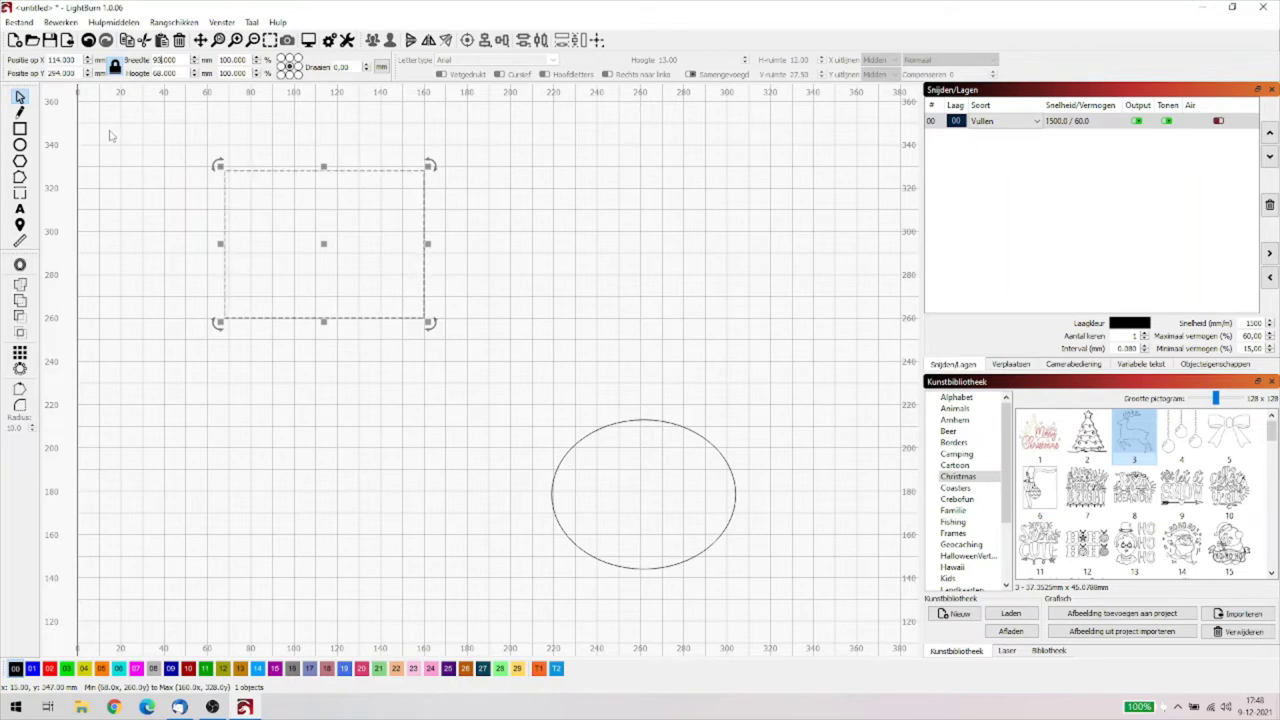
{"action": "key", "text": "Tab"}
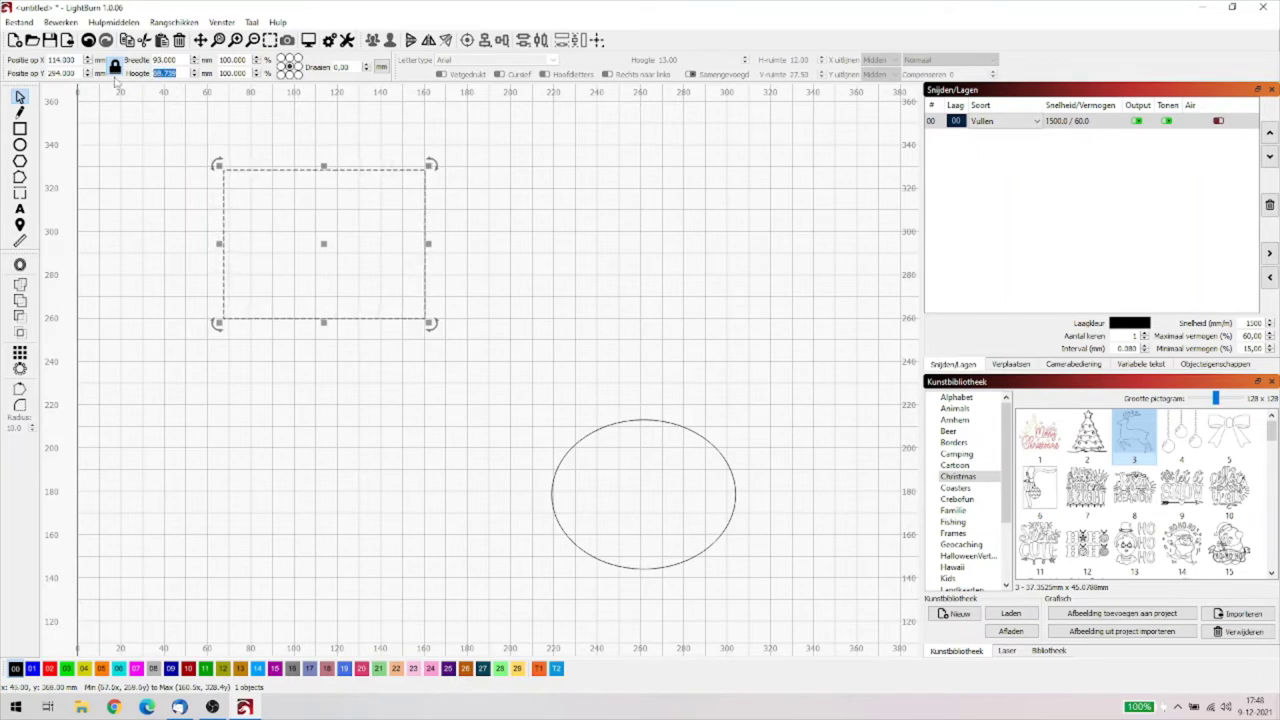
{"action": "left_click", "coordinate": [162, 62]}
{"action": "key", "text": "Tab"}
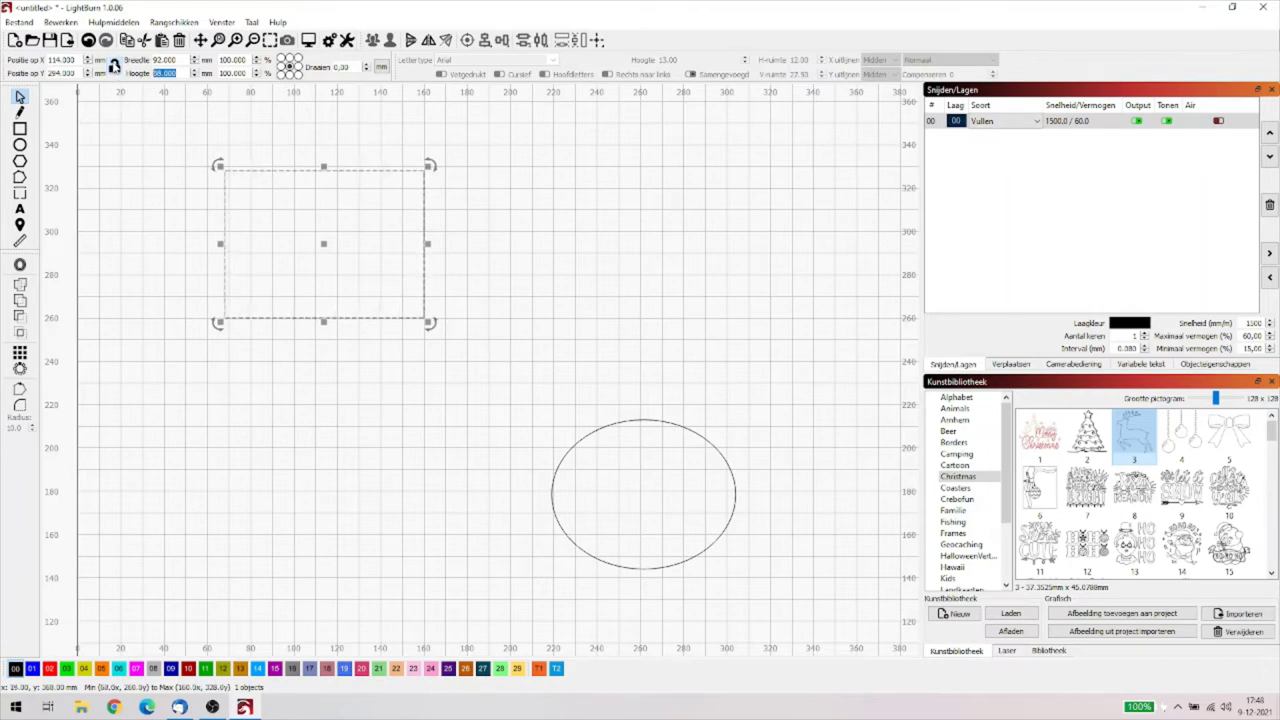
Set the rectangle's width to 93 mm with the aspect ratio unlocked, and lock the ratio again.
{"action": "left_click", "coordinate": [160, 60]}
{"action": "key", "text": "Tab"}
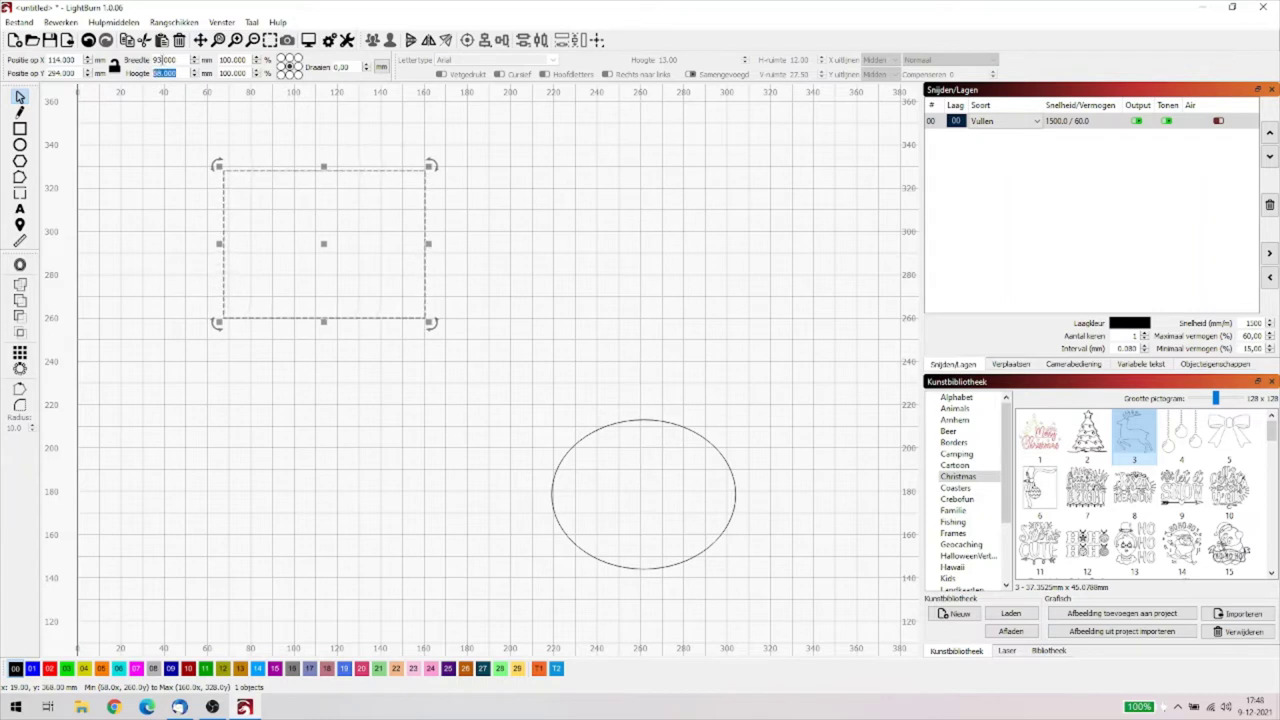
{"action": "left_click", "coordinate": [114, 67]}
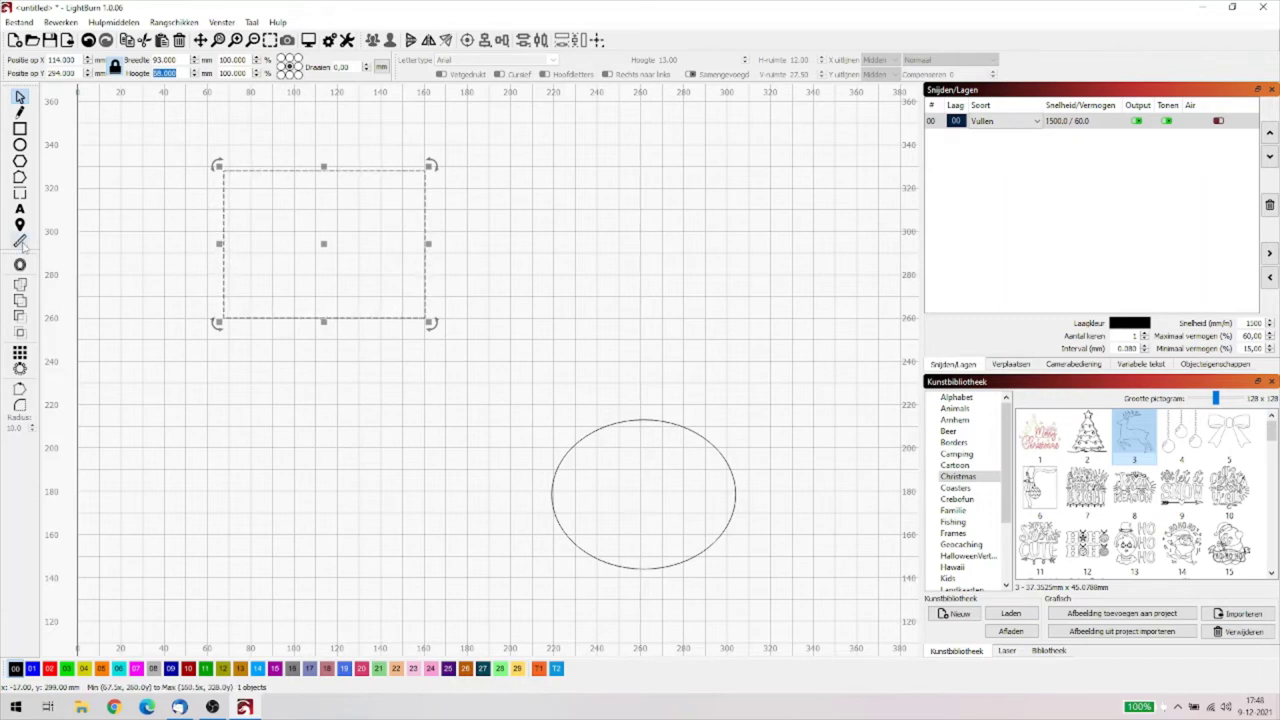
{"action": "left_click", "coordinate": [126, 24]}
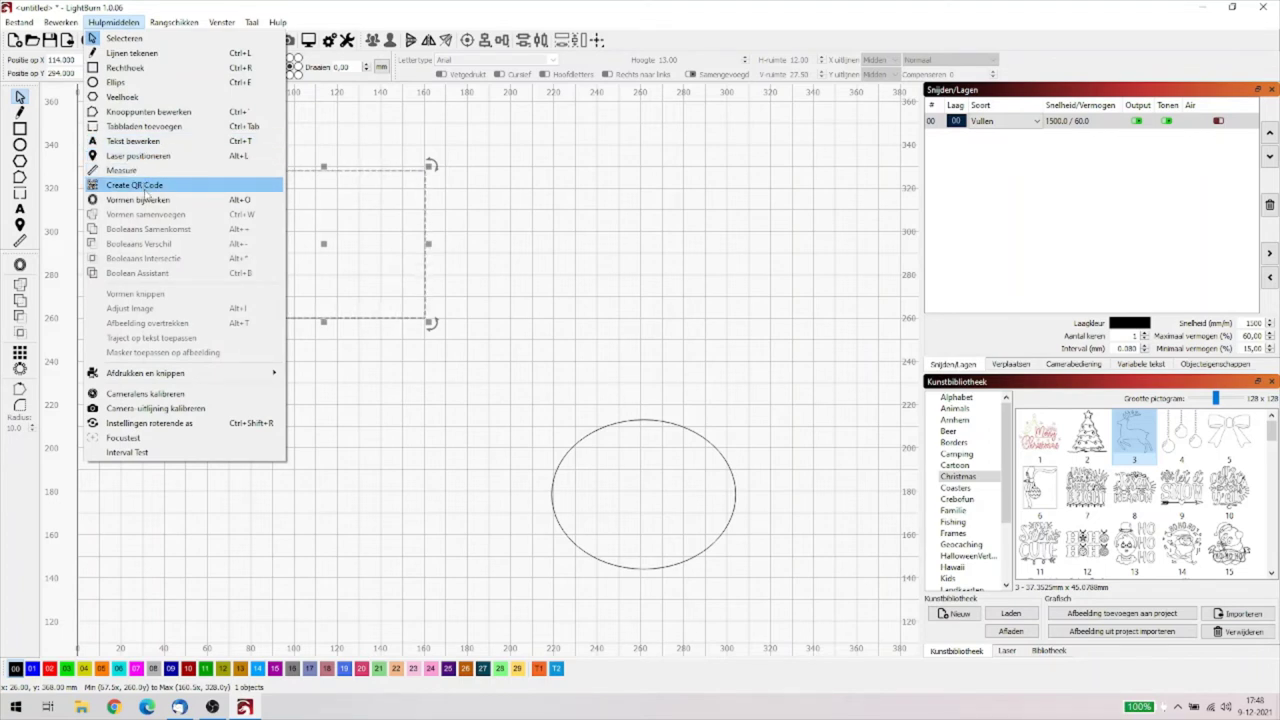
{"action": "left_click", "coordinate": [137, 189]}
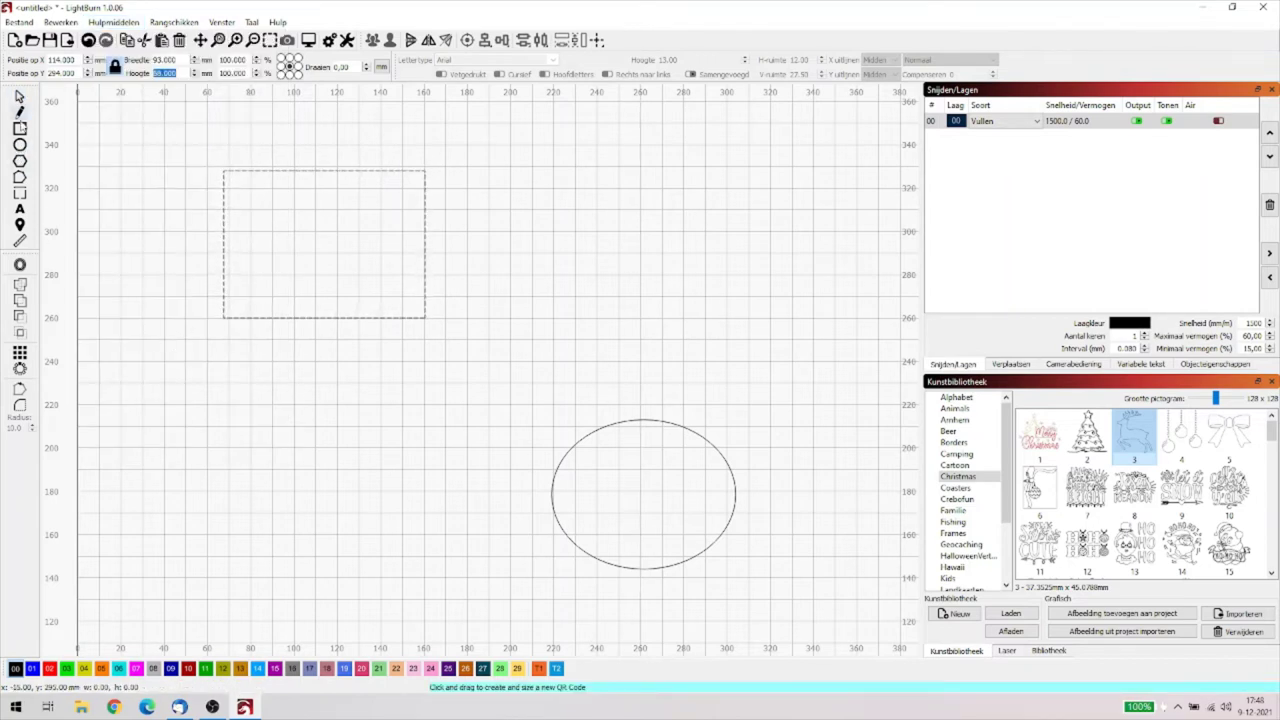
{"action": "left_click", "coordinate": [20, 128]}
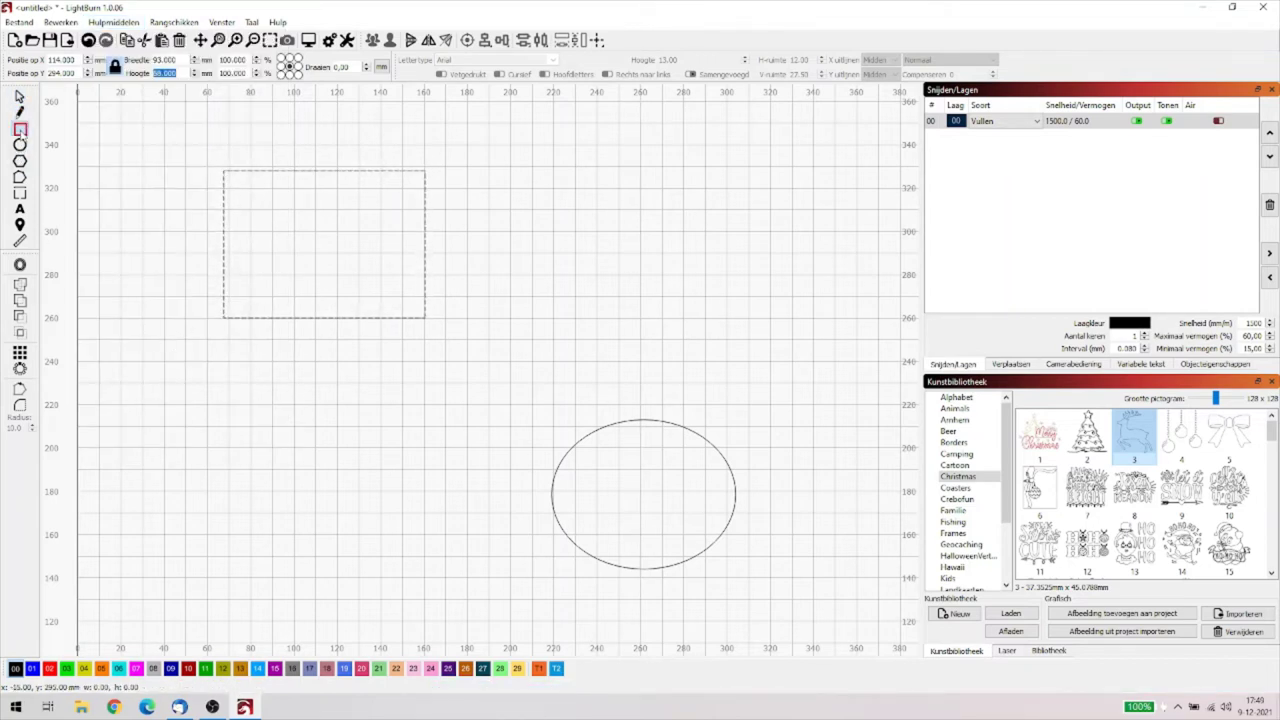
{"action": "left_click_drag", "start_coordinate": [227, 363], "coordinate": [361, 466]}
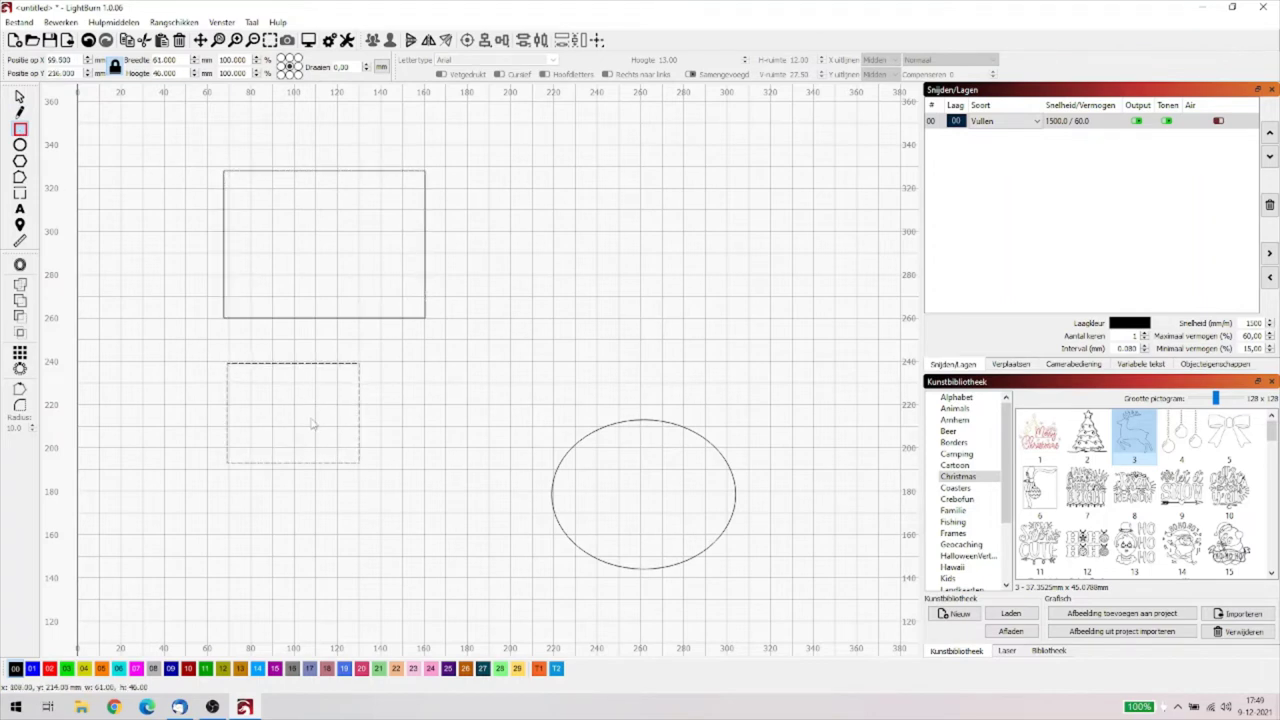
{"action": "left_click", "coordinate": [18, 96]}
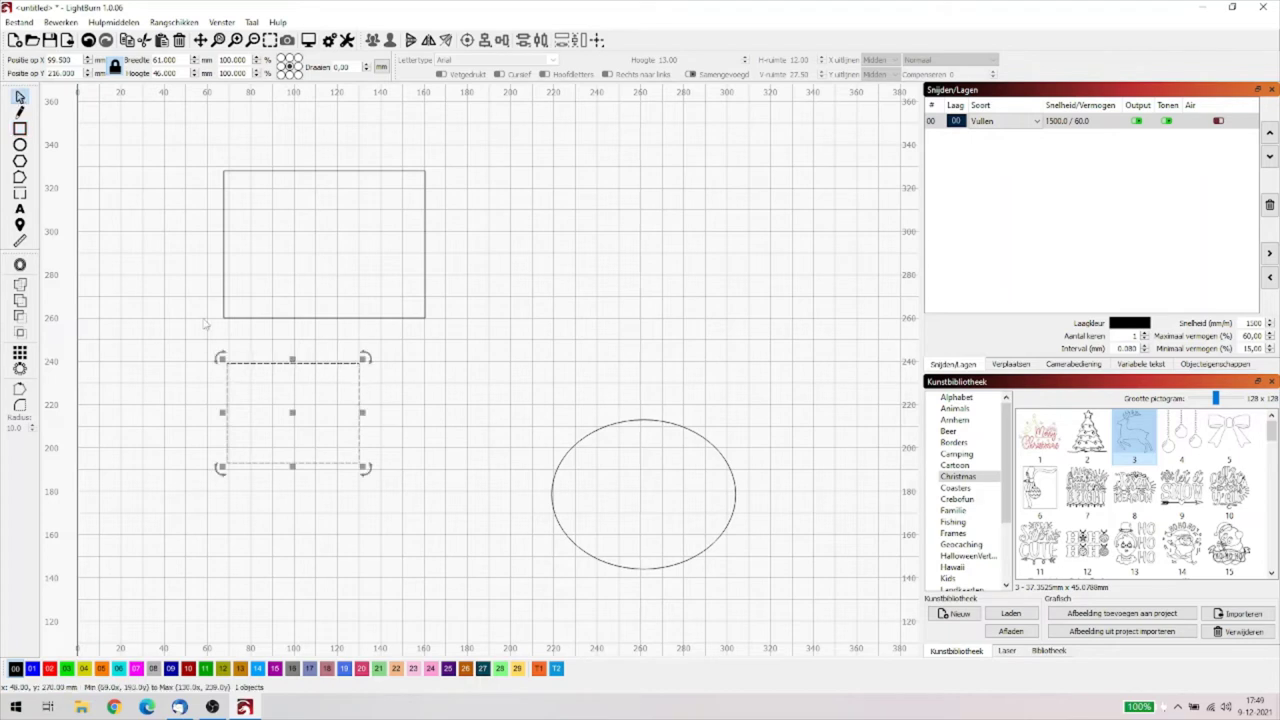
{"action": "key", "text": "Delete"}
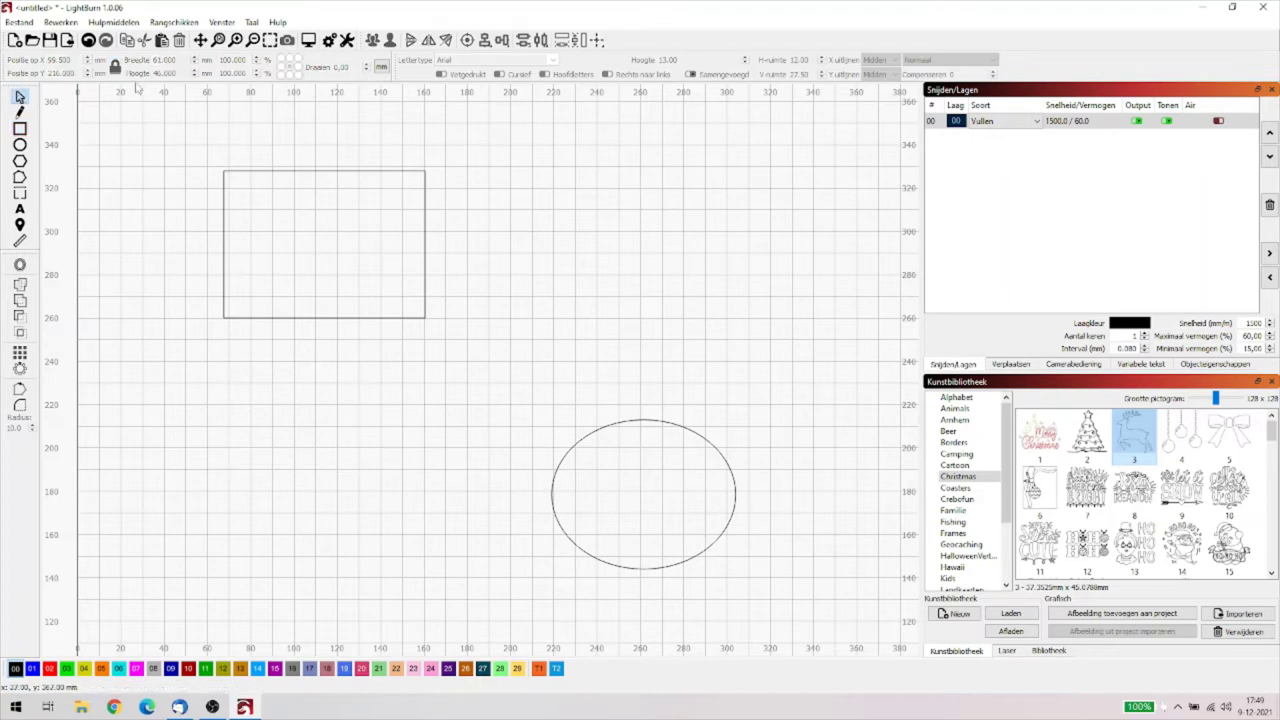
Draw a square QR code about 41 mm wide below the rectangle's lower-left corner.
{"action": "left_click", "coordinate": [115, 23]}
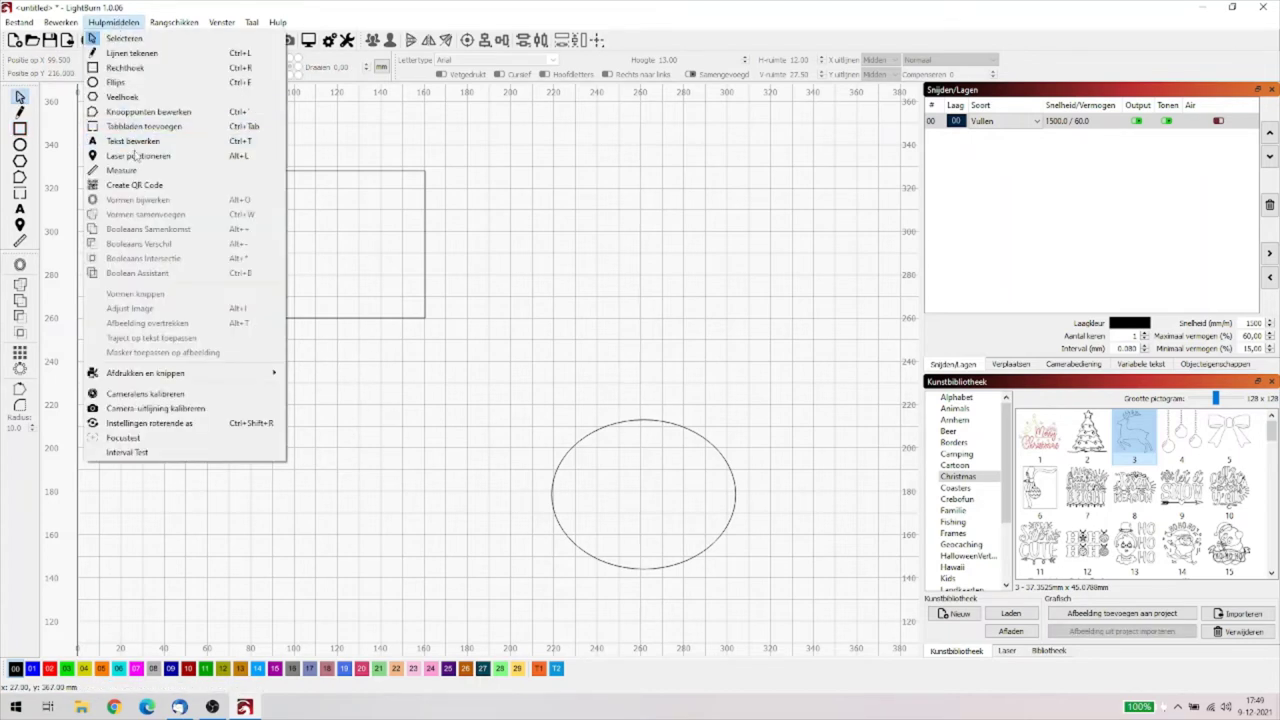
{"action": "left_click", "coordinate": [141, 186]}
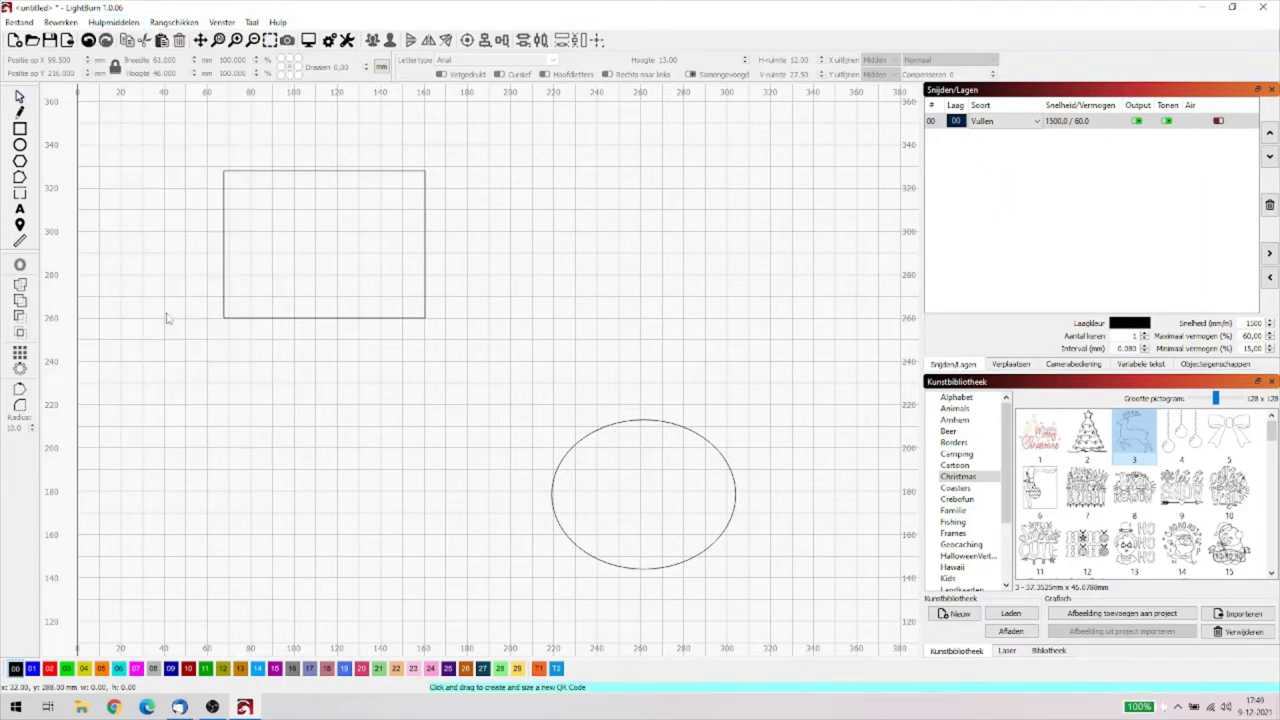
{"action": "left_click_drag", "start_coordinate": [197, 368], "coordinate": [290, 453]}
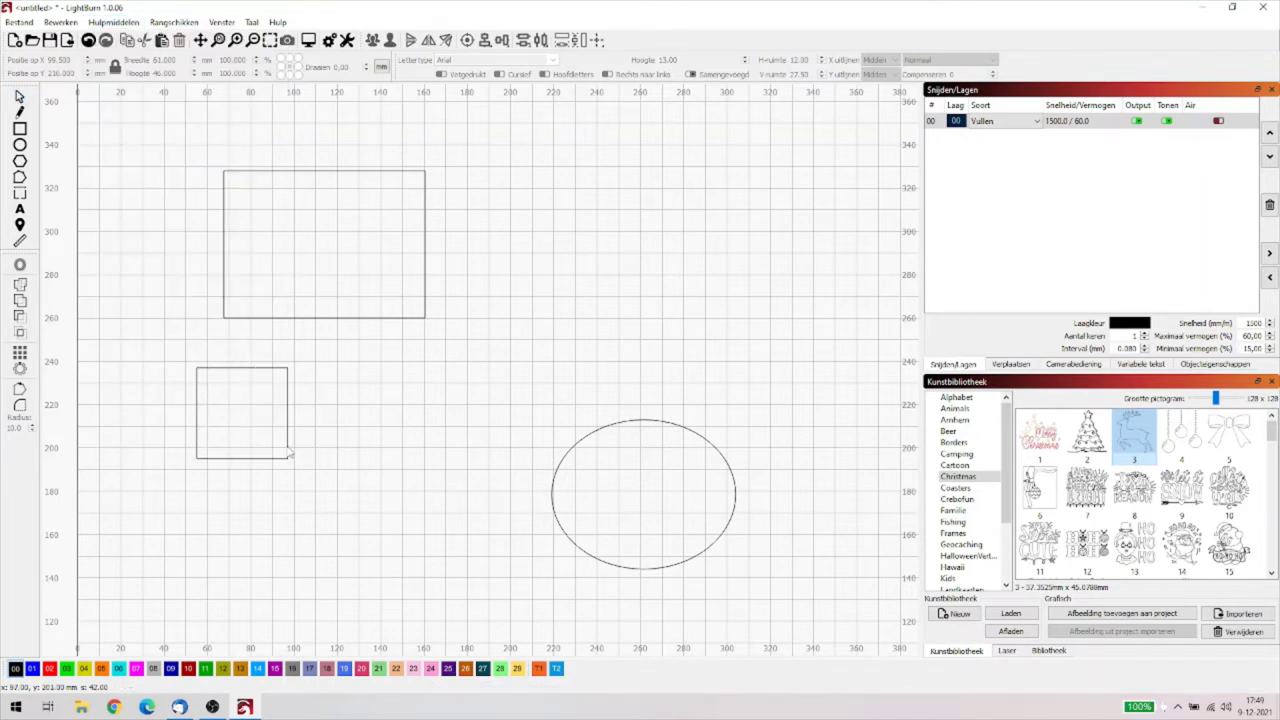
{"action": "left_click_drag", "start_coordinate": [289, 453], "coordinate": [287, 457]}
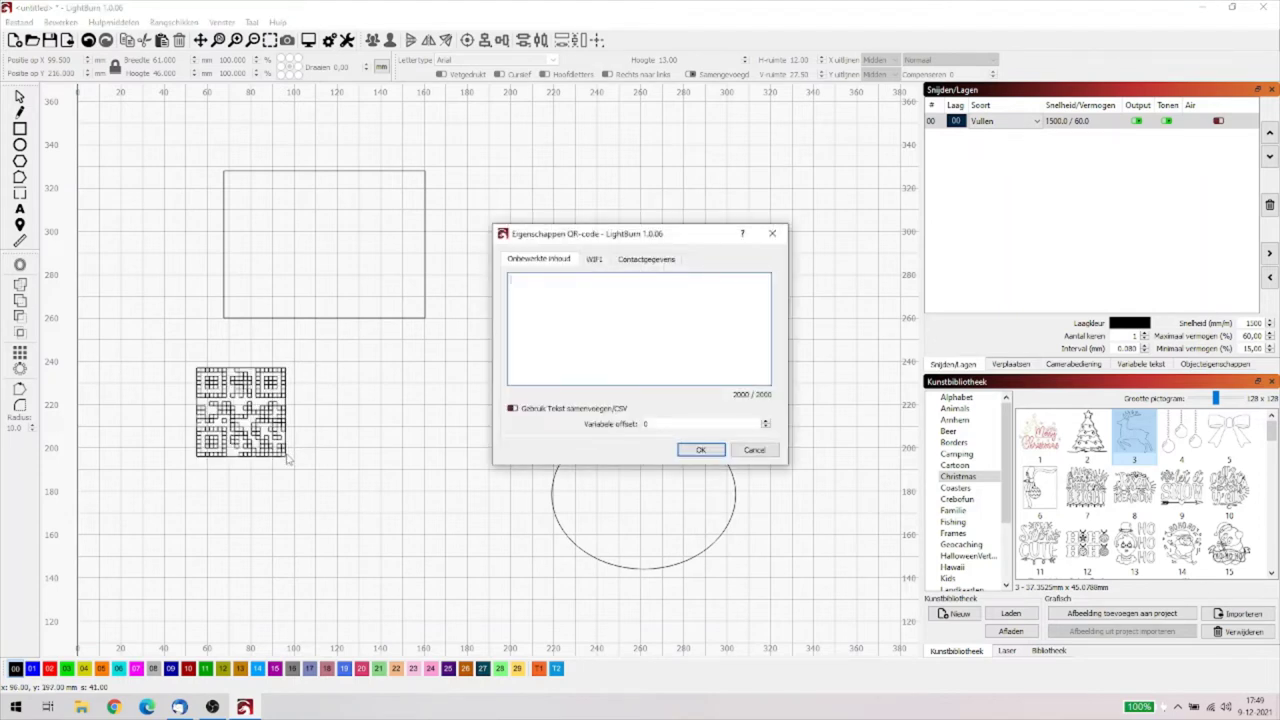
Enter sample text as the QR code's raw content and erase it again.
{"action": "left_click", "coordinate": [530, 358]}
{"action": "type", "text": "uwdgsudgduegeg"}
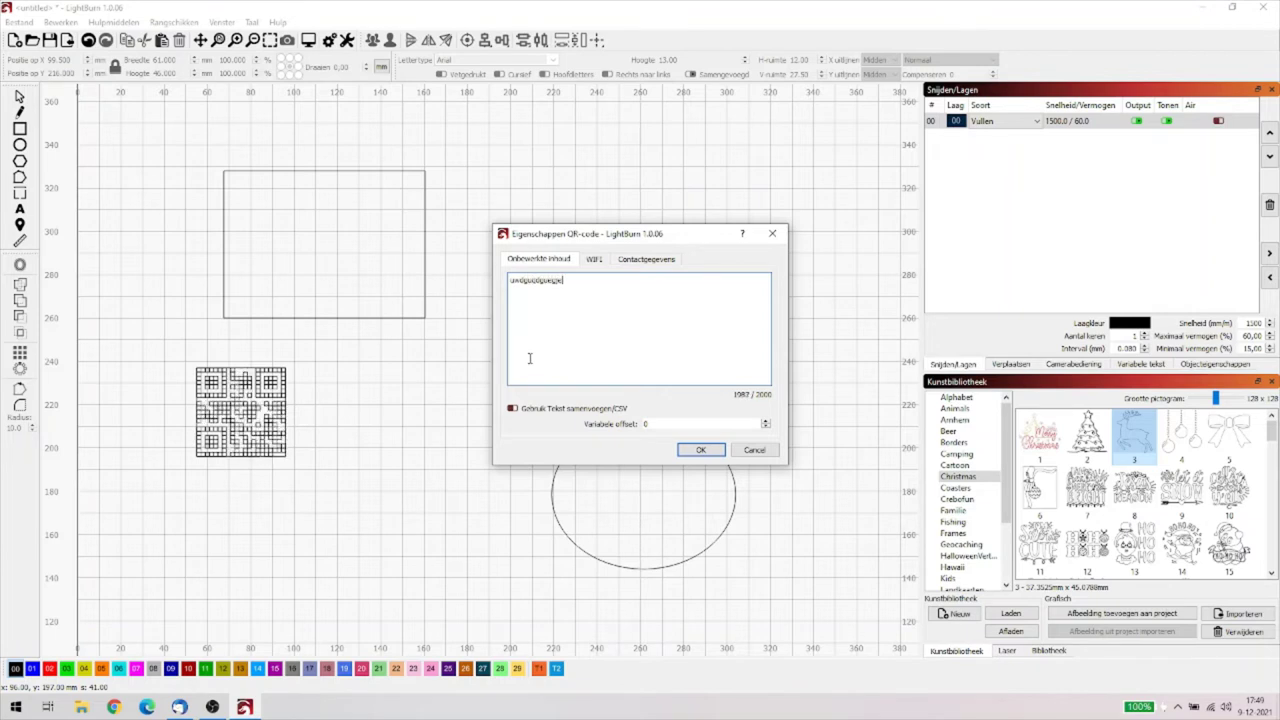
{"action": "key", "text": "BackSpace"}
{"action": "key", "text": "BackSpace"}
{"action": "key", "text": "BackSpace"}
{"action": "key", "text": "BackSpace"}
{"action": "key", "text": "BackSpace"}
{"action": "key", "text": "BackSpace"}
{"action": "key", "text": "BackSpace"}
{"action": "key", "text": "BackSpace"}
{"action": "key", "text": "BackSpace"}
{"action": "key", "text": "BackSpace"}
{"action": "key", "text": "BackSpace"}
{"action": "key", "text": "BackSpace"}
{"action": "key", "text": "BackSpace"}
{"action": "key", "text": "BackSpace"}
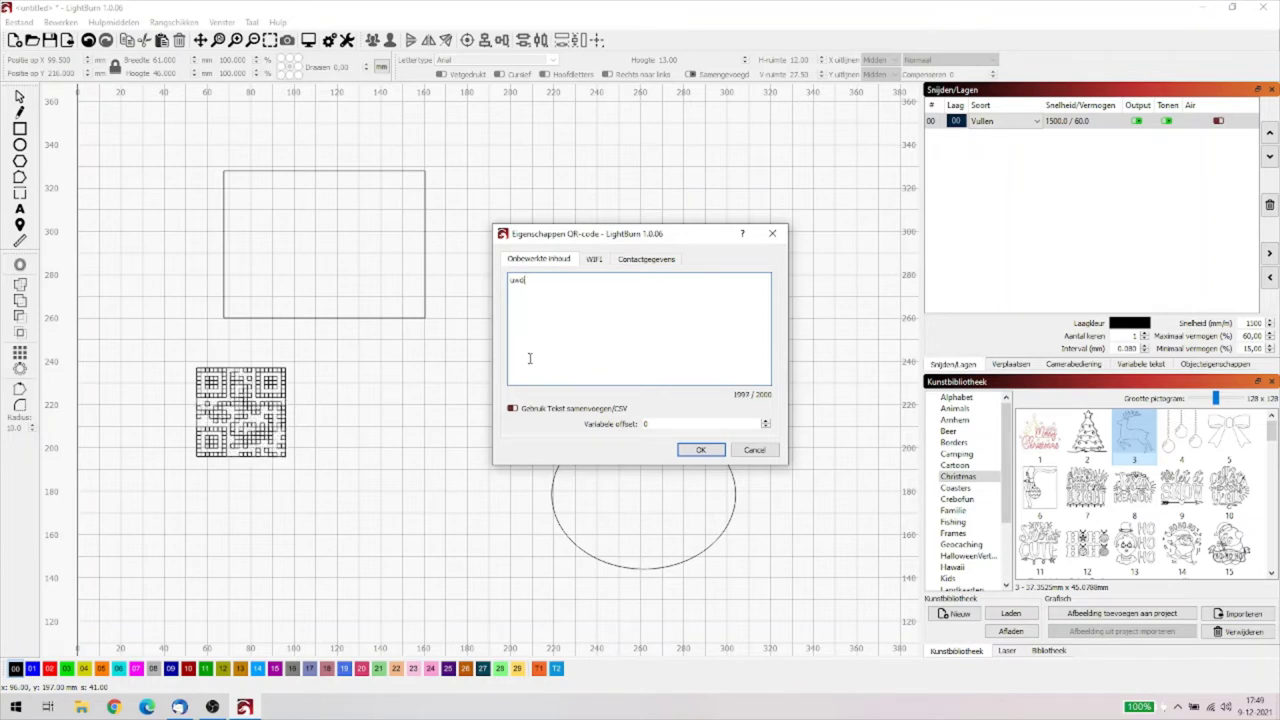
Examine the WiFi and contact-details fields of the QR code properties and cancel the QR code.
{"action": "left_click", "coordinate": [596, 260]}
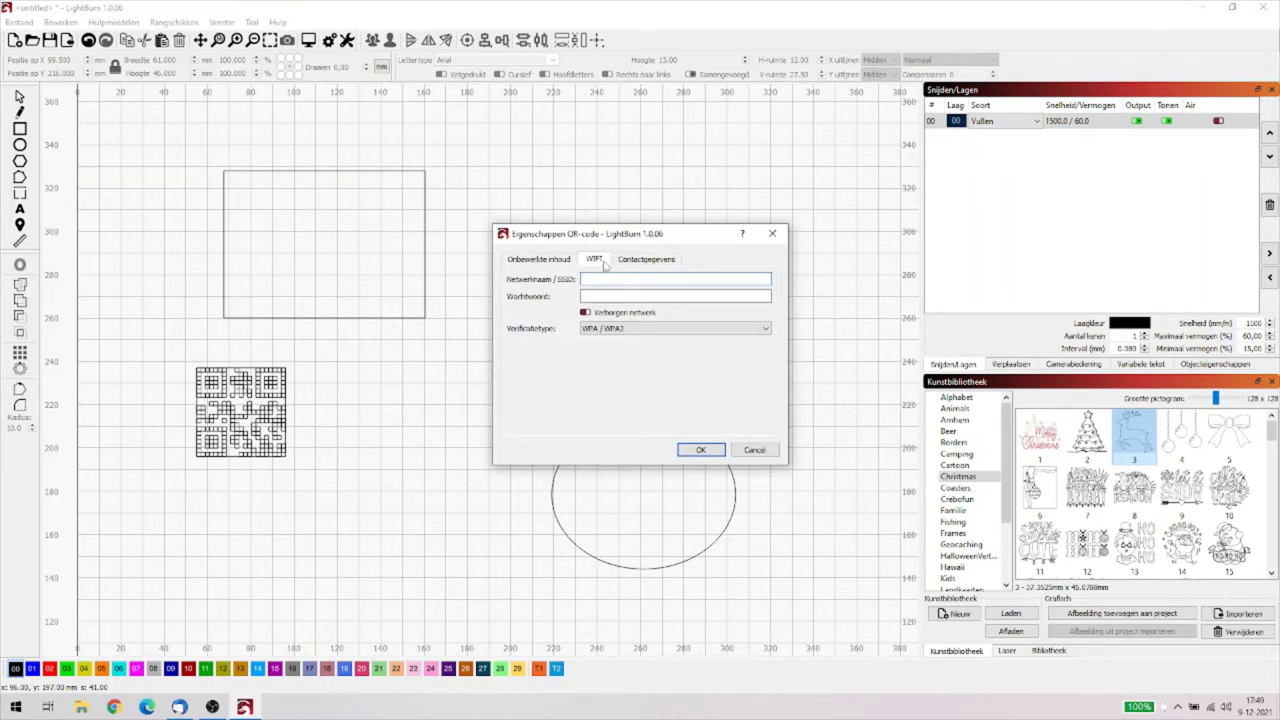
{"action": "left_click", "coordinate": [645, 260]}
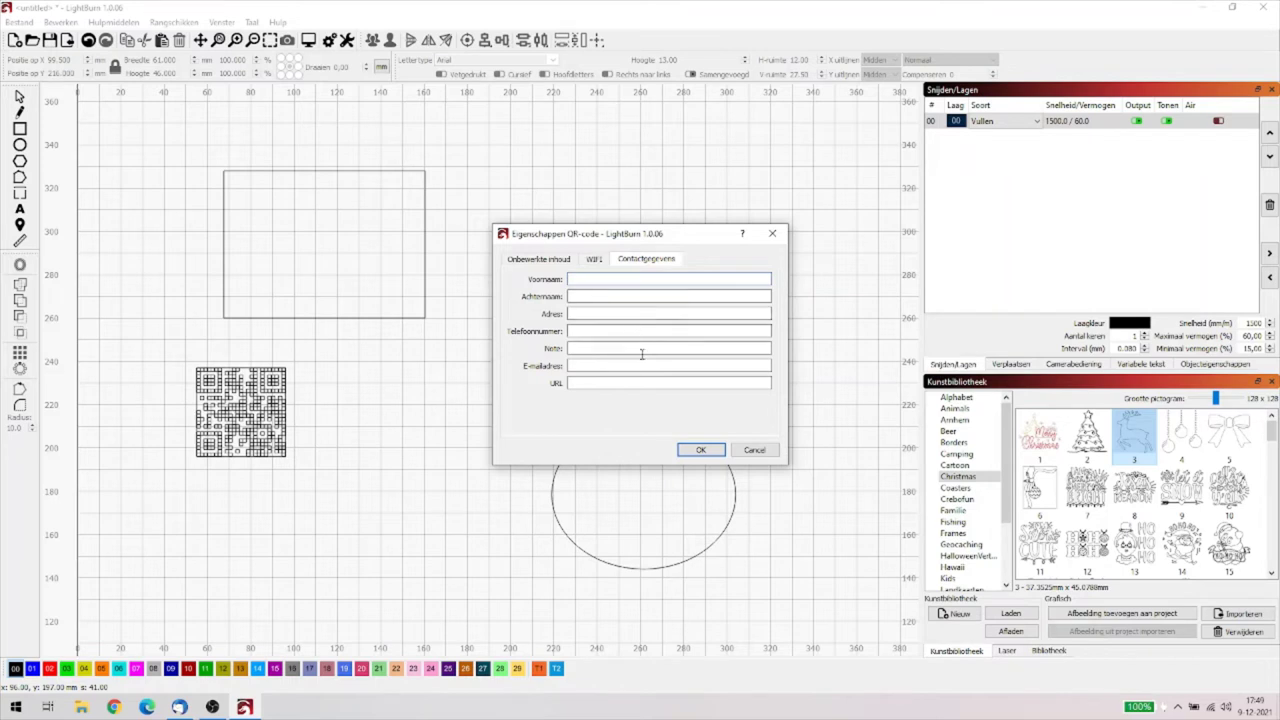
{"action": "left_click", "coordinate": [755, 451]}
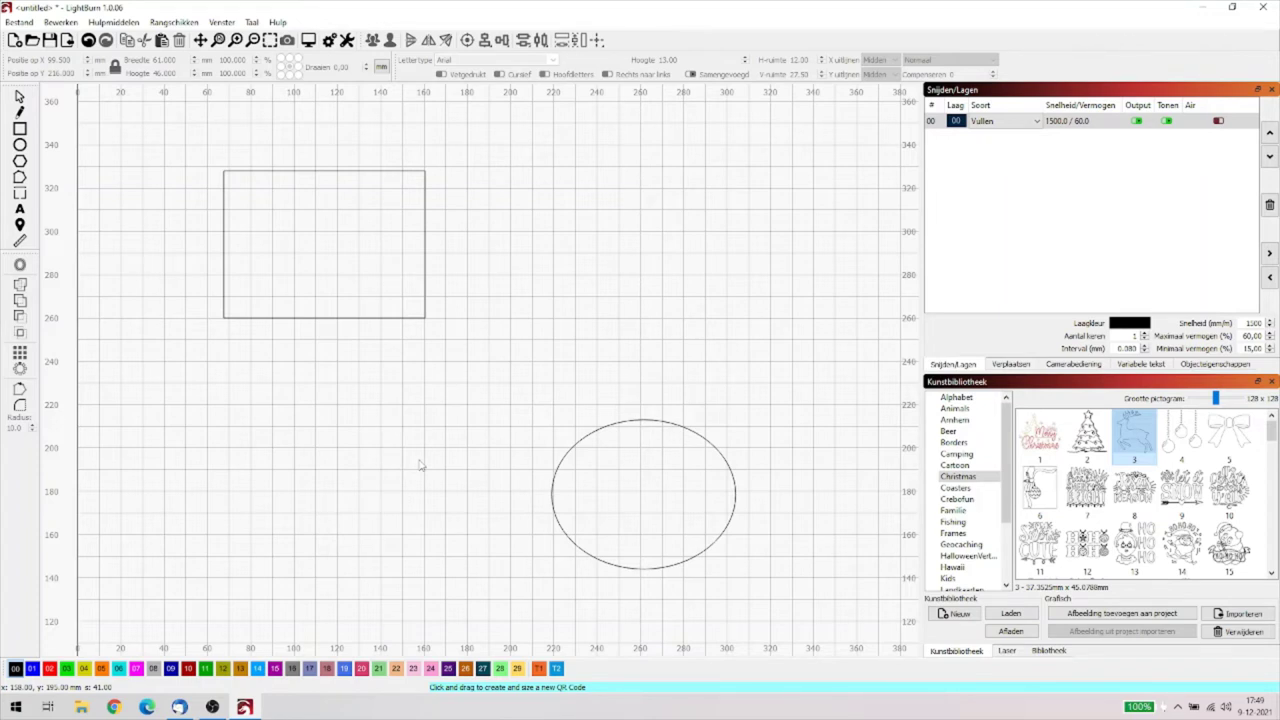
{"action": "left_click", "coordinate": [122, 22]}
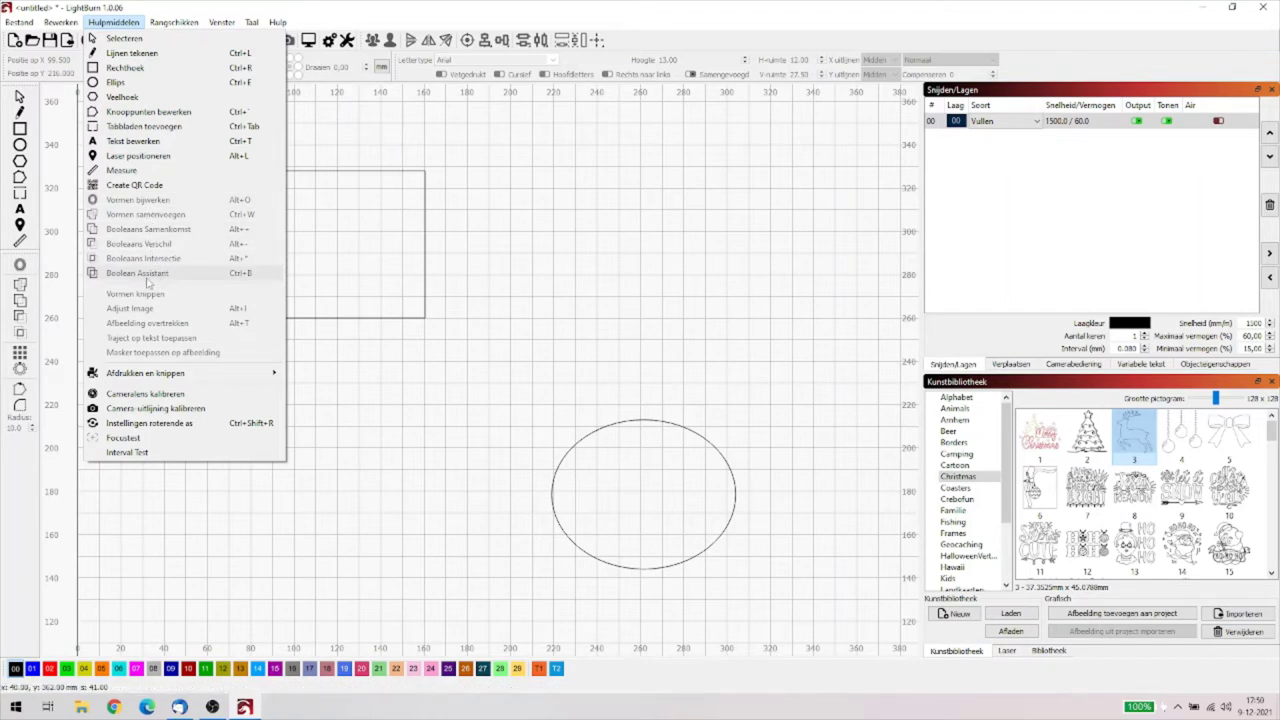
{"action": "left_click", "coordinate": [134, 185]}
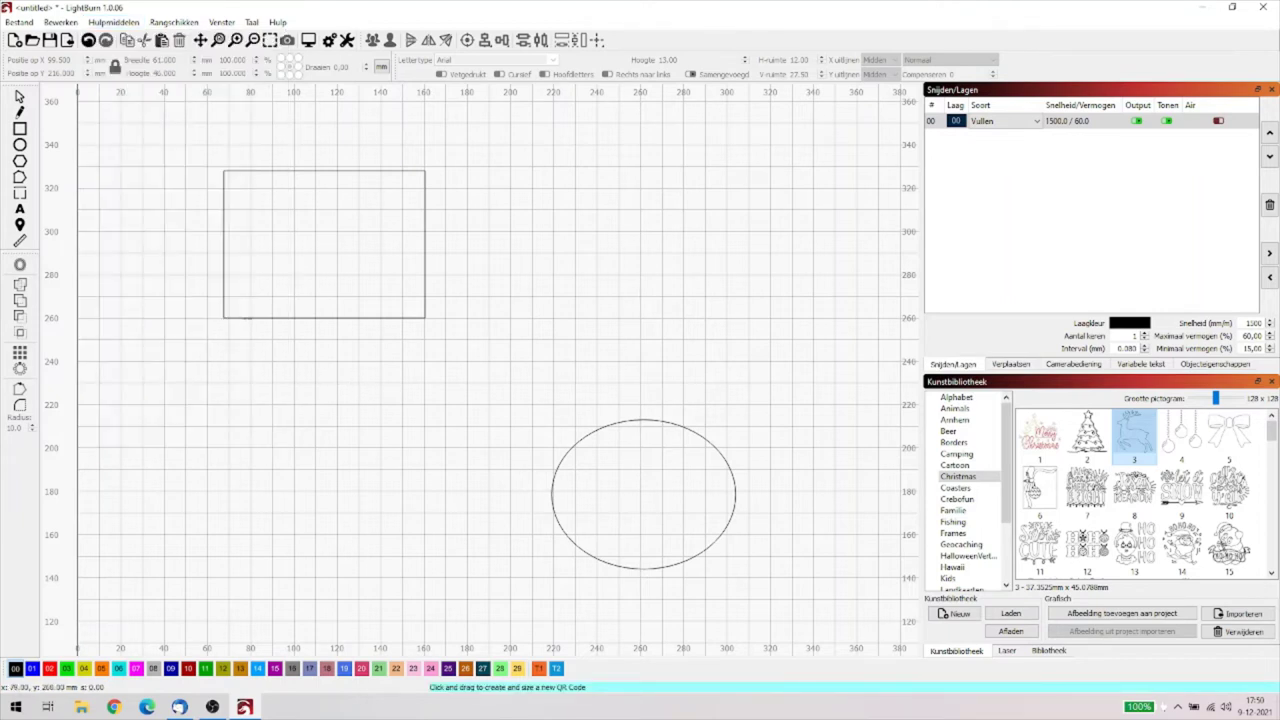
{"action": "left_click", "coordinate": [19, 96]}
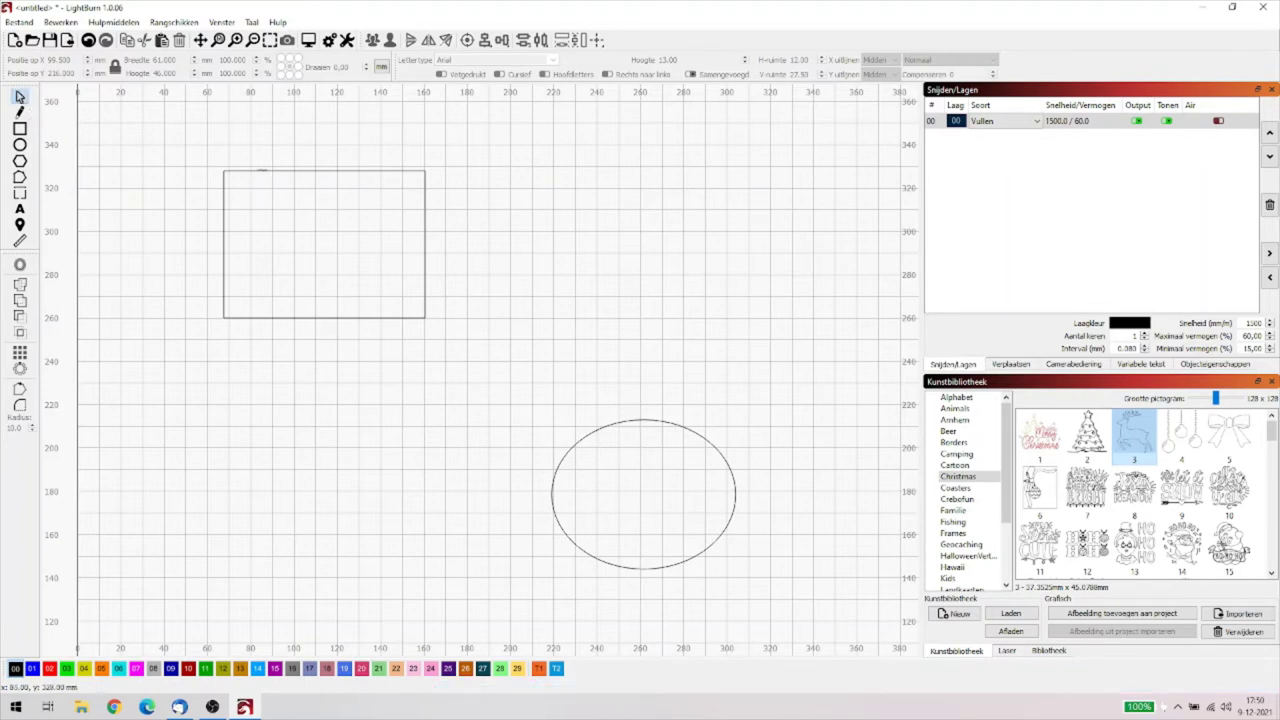
Offset the rectangle outward by 5 mm with the Hoek corner style, and deselect everything.
{"action": "left_click", "coordinate": [261, 170]}
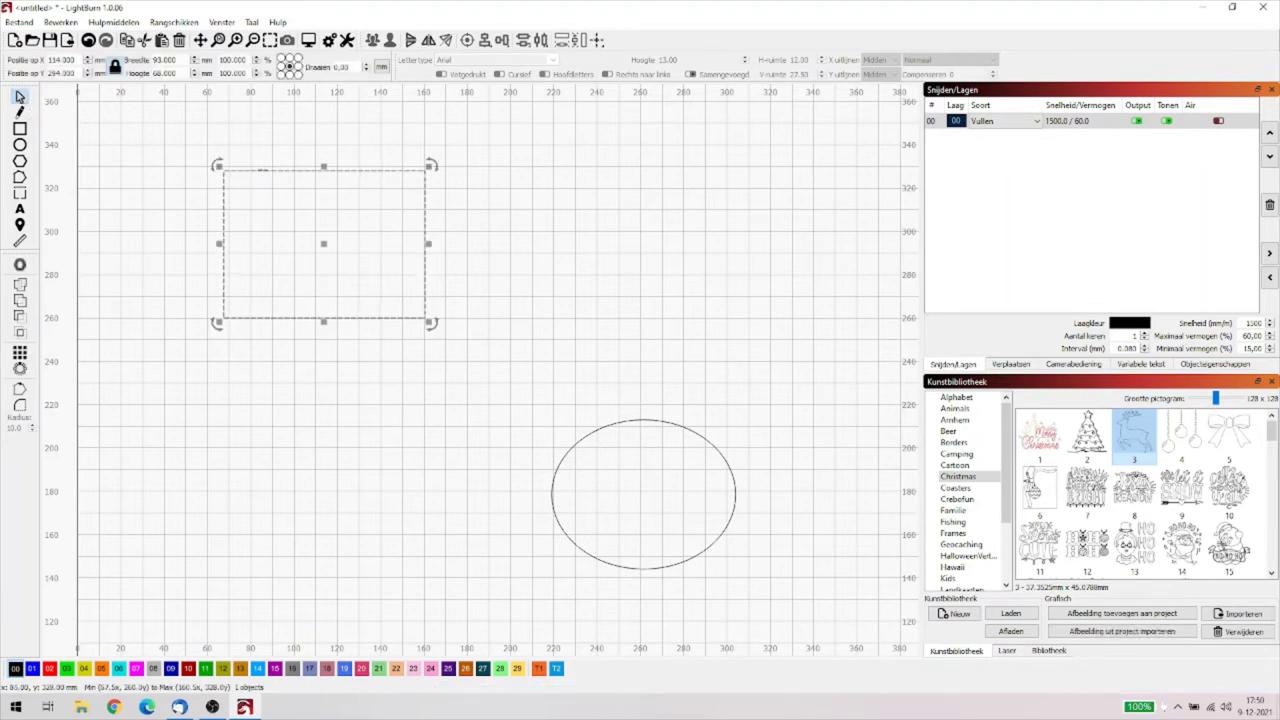
{"action": "left_click", "coordinate": [19, 265]}
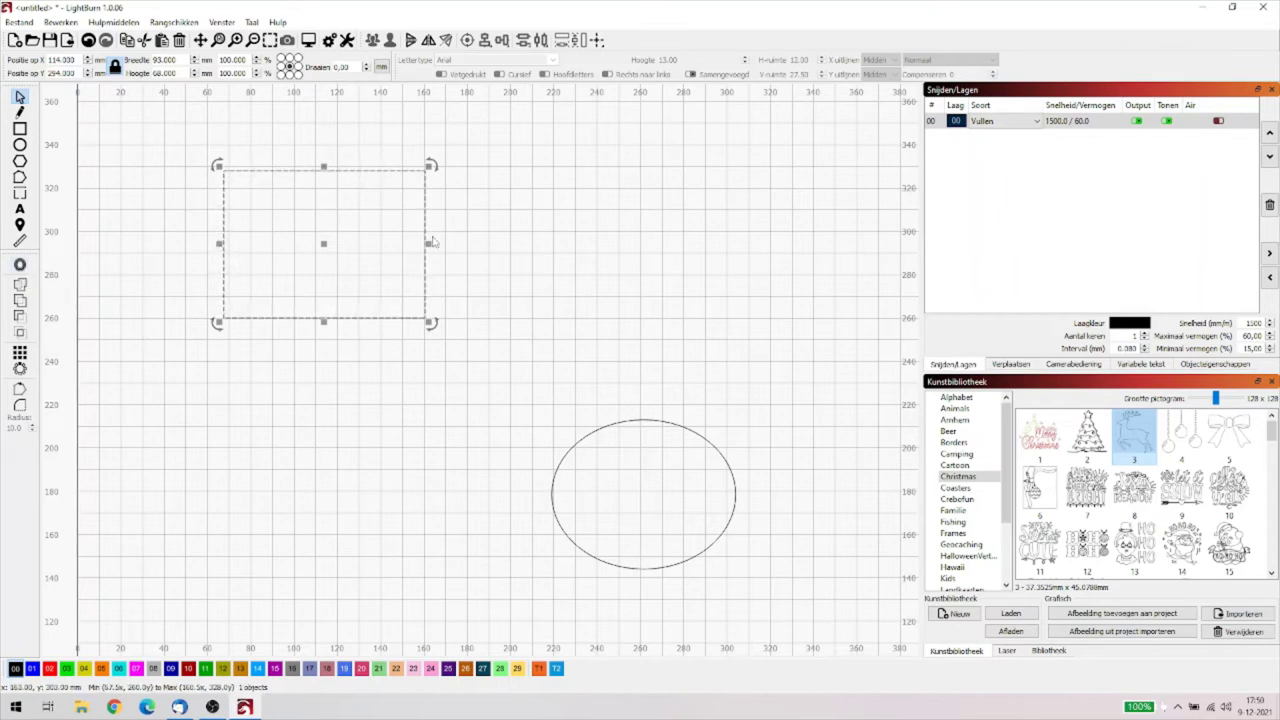
{"action": "left_click", "coordinate": [20, 265]}
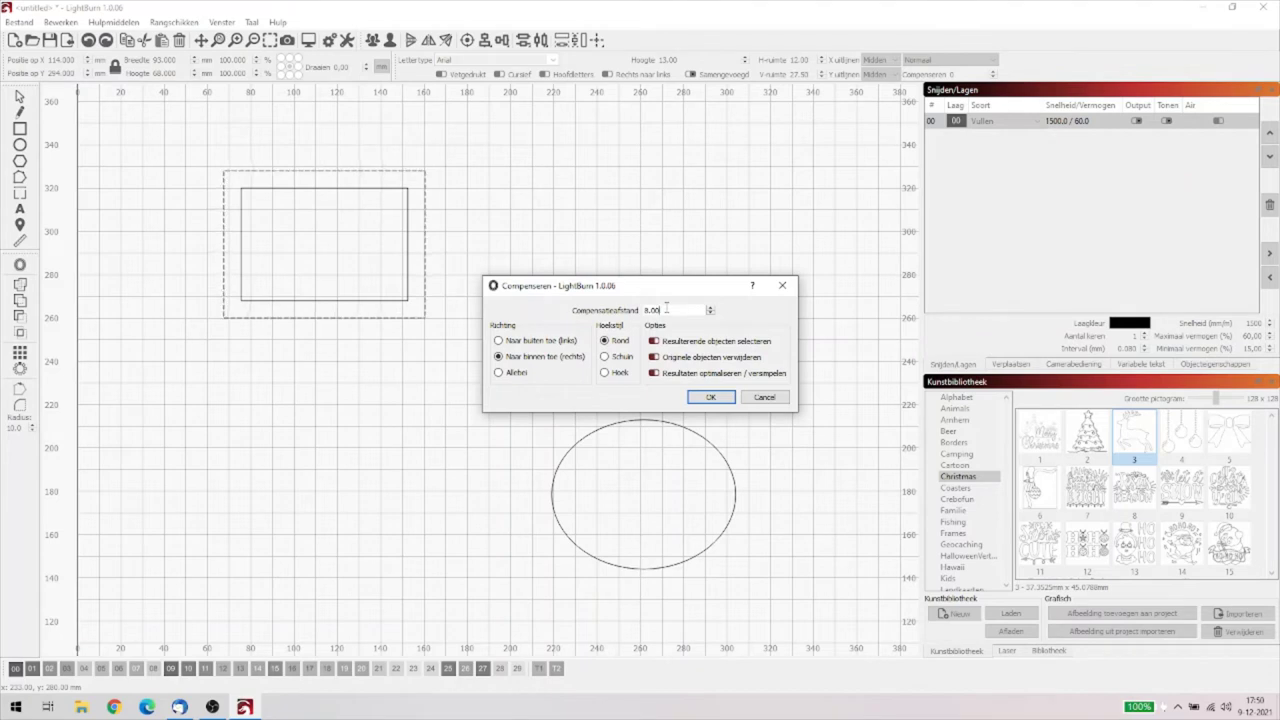
{"action": "left_click_drag", "start_coordinate": [664, 310], "coordinate": [636, 312]}
{"action": "type", "text": "5"}
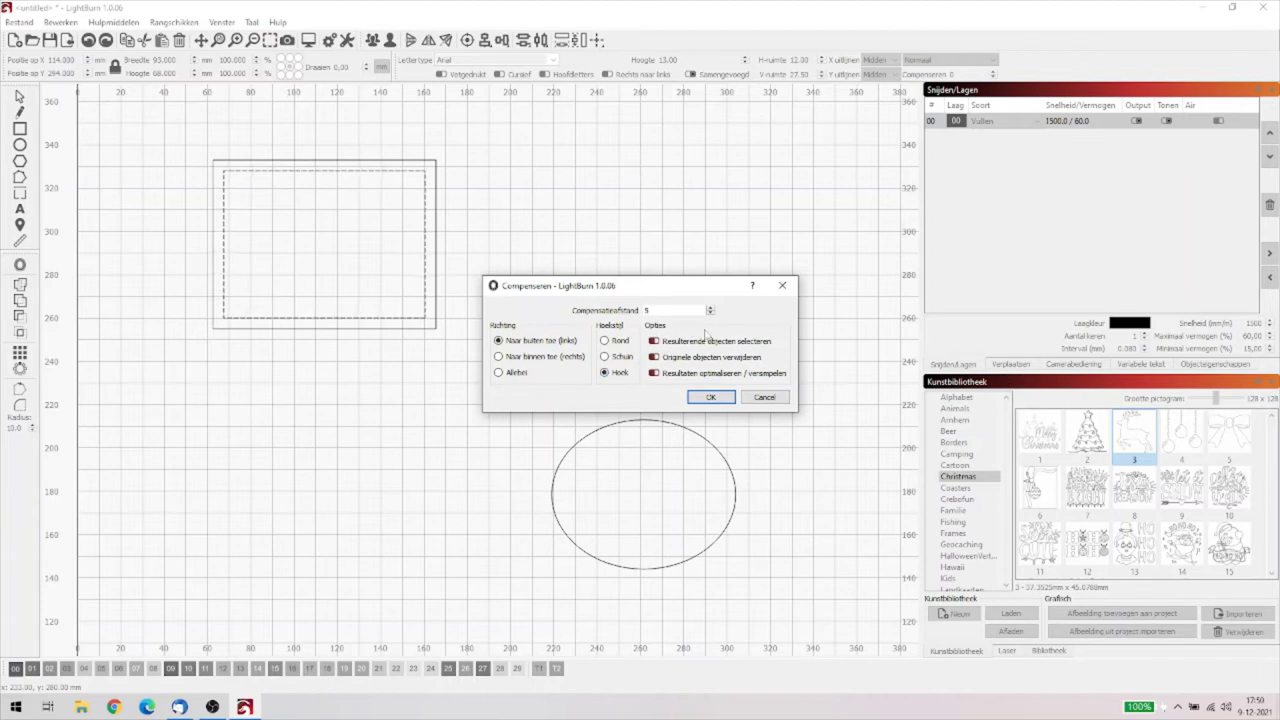
{"action": "left_click", "coordinate": [710, 397]}
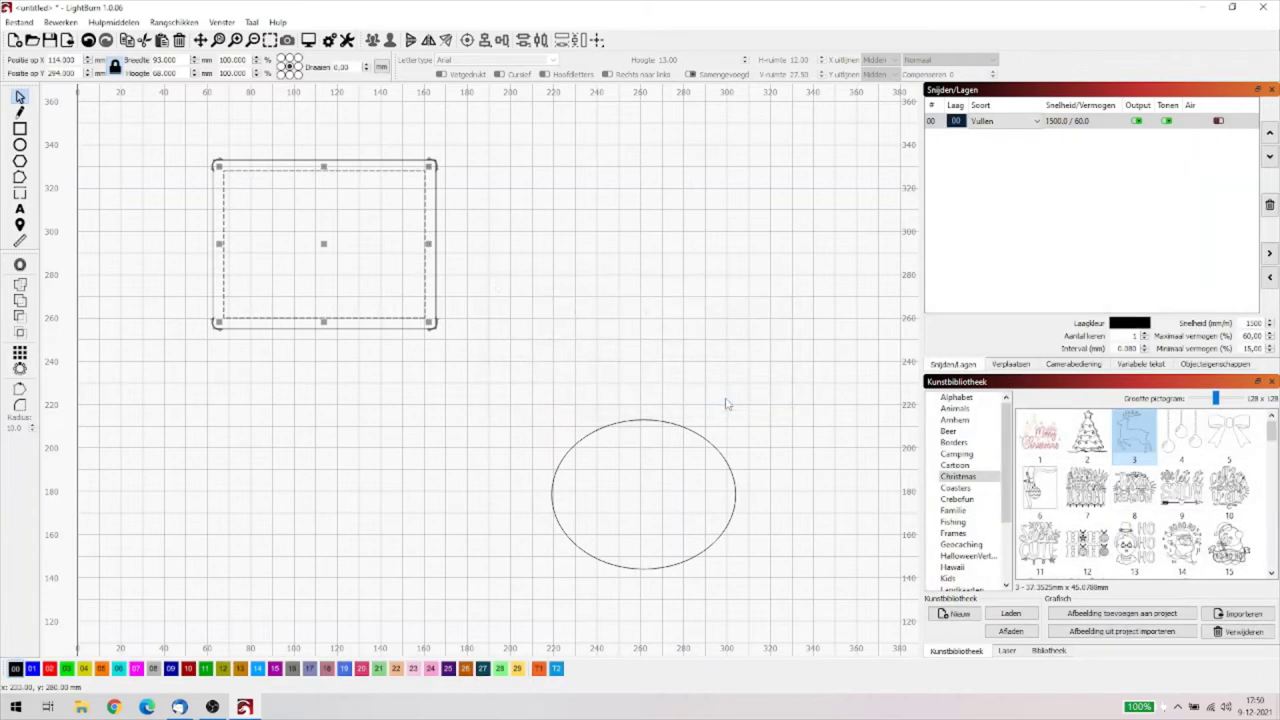
{"action": "left_click", "coordinate": [434, 384]}
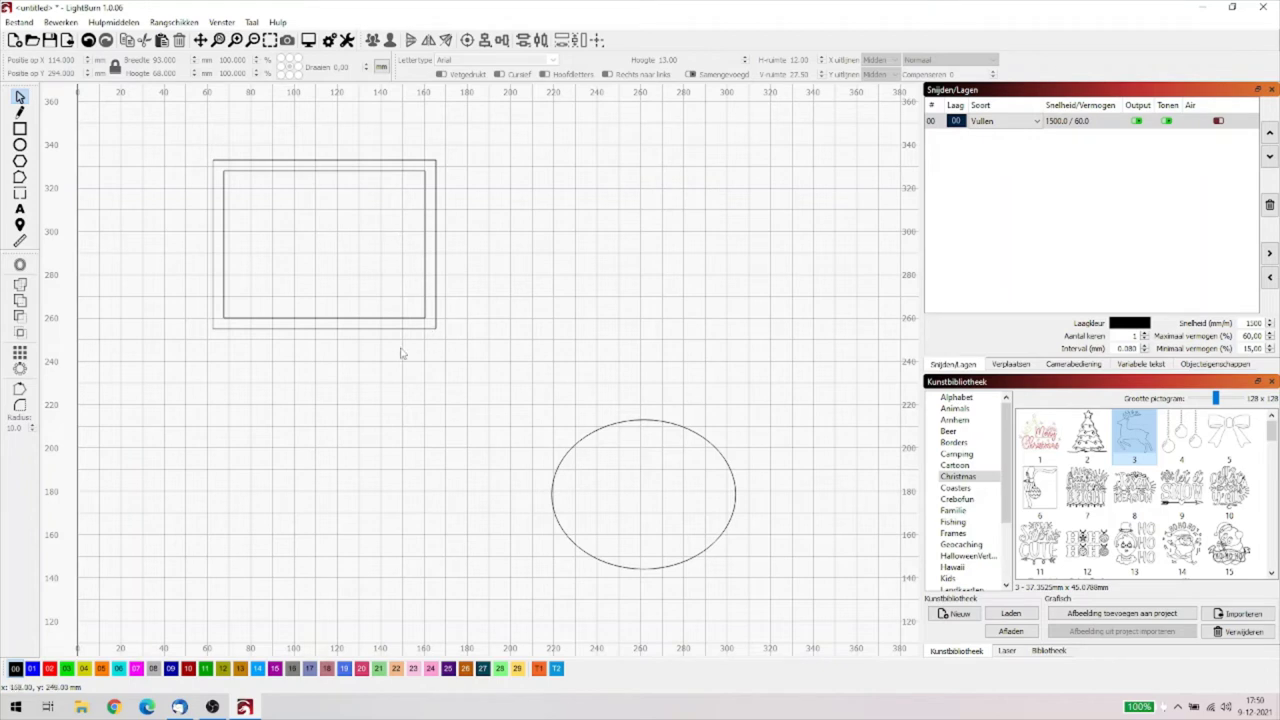
Group the rectangle with its offset outline and preview how the filled shapes will be engraved.
{"action": "left_click_drag", "start_coordinate": [189, 135], "coordinate": [471, 366]}
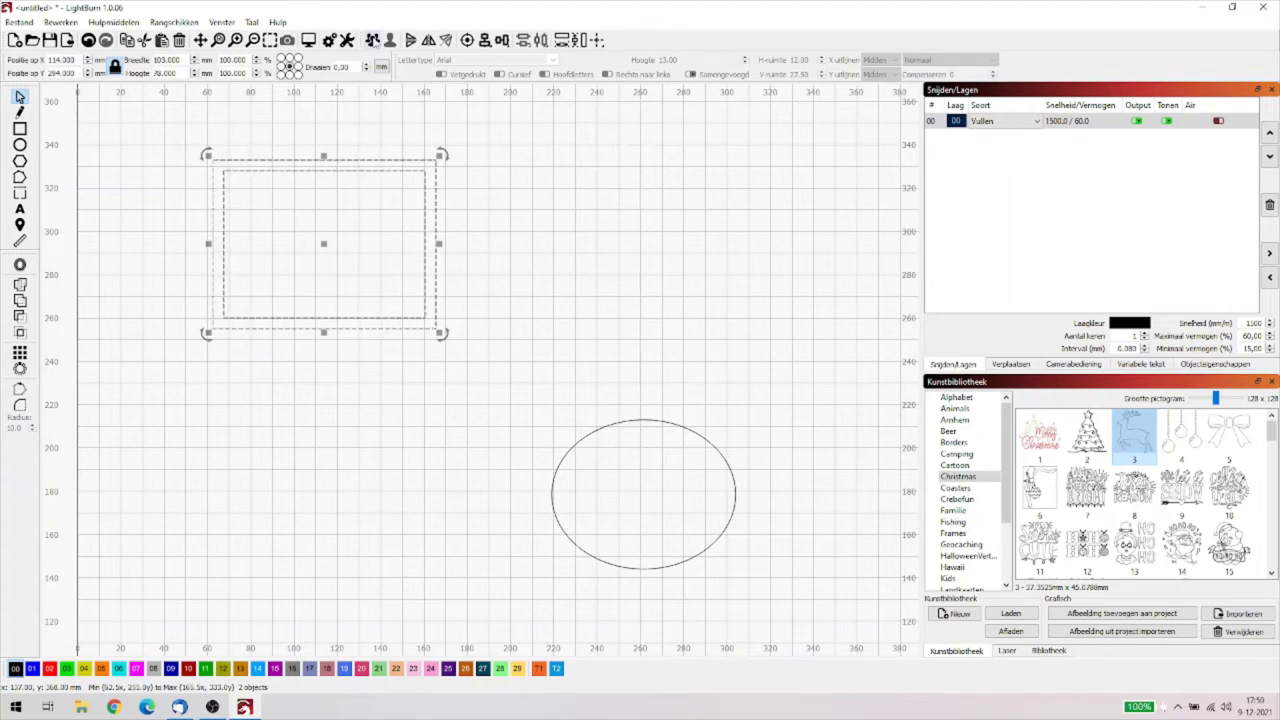
{"action": "left_click", "coordinate": [428, 457]}
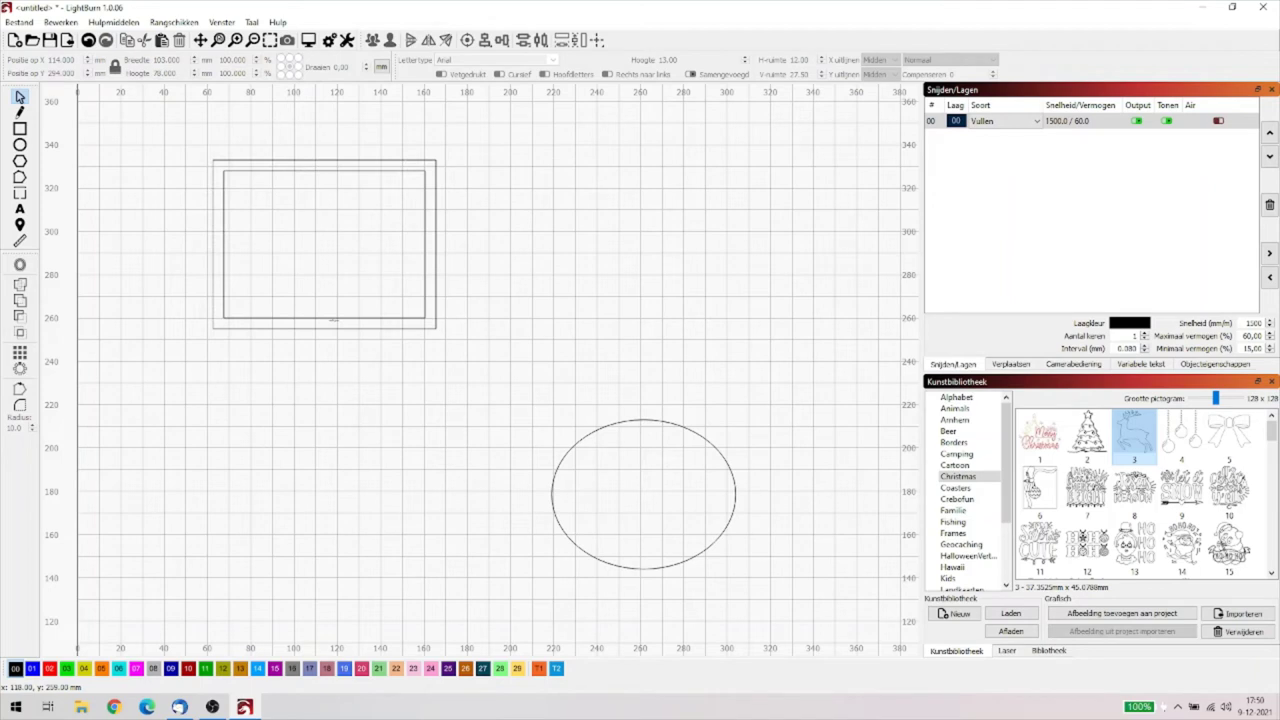
{"action": "left_click", "coordinate": [339, 313]}
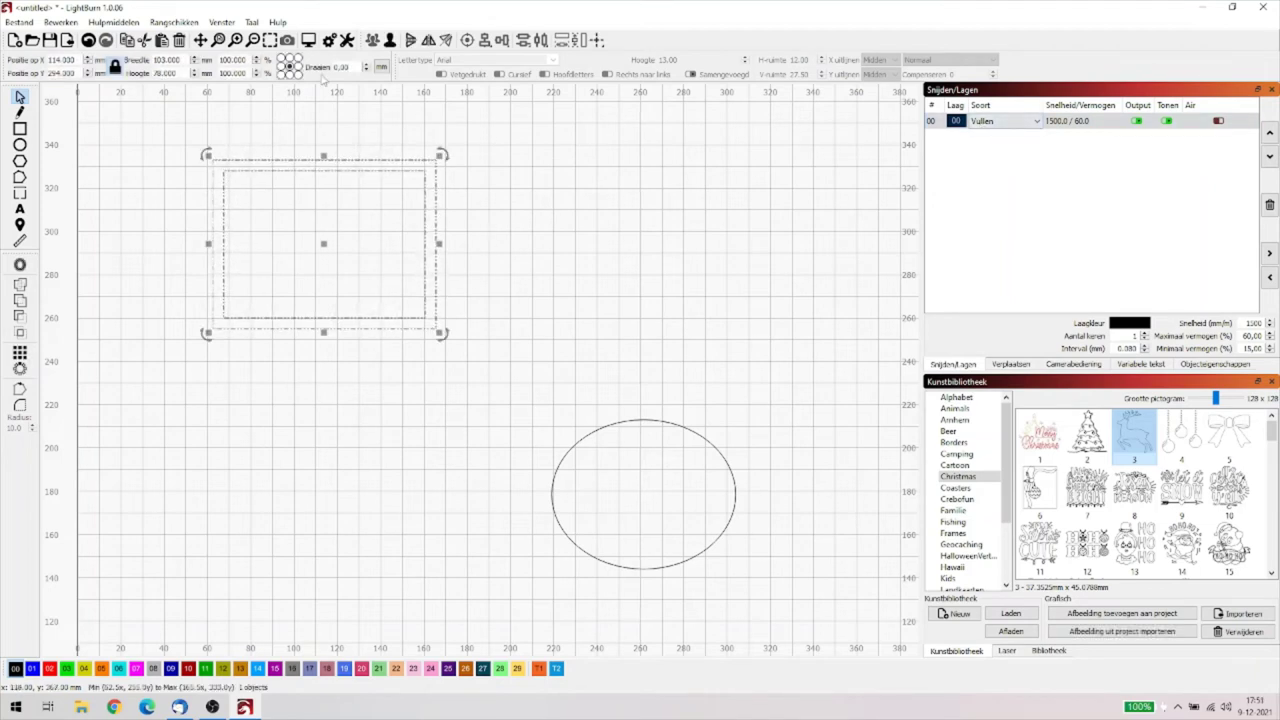
{"action": "left_click", "coordinate": [309, 40]}
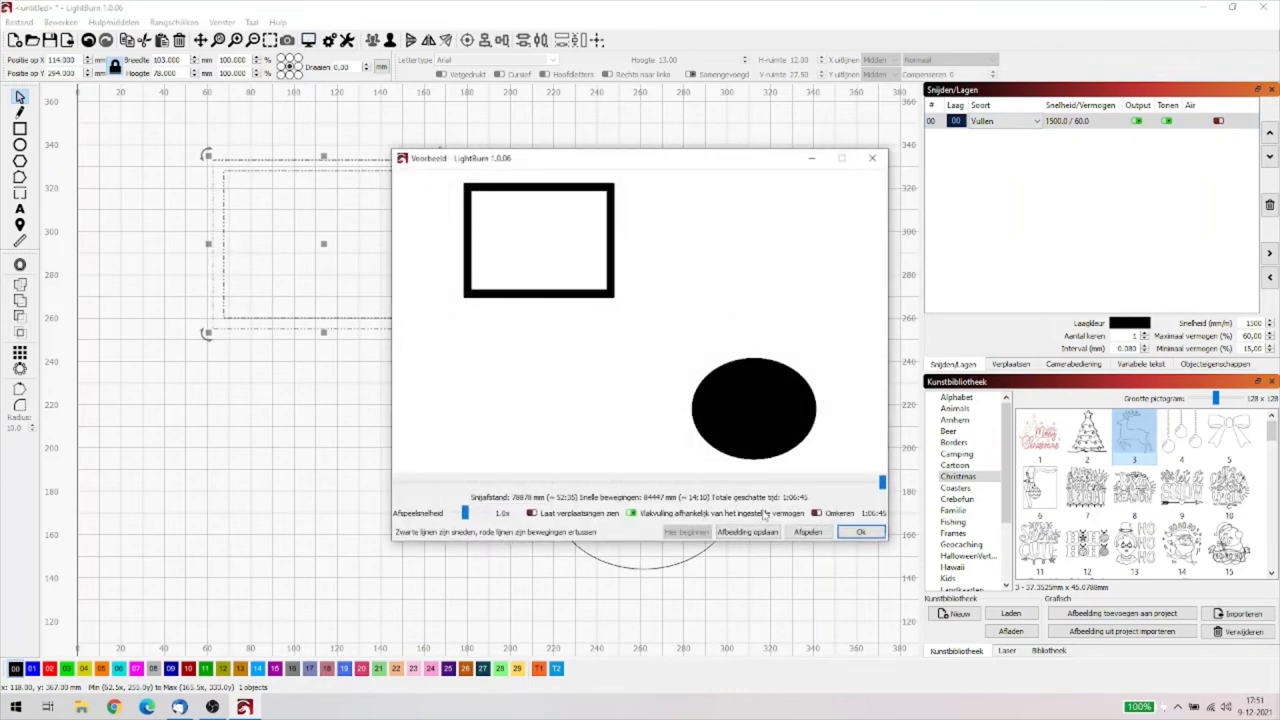
{"action": "left_click", "coordinate": [861, 532]}
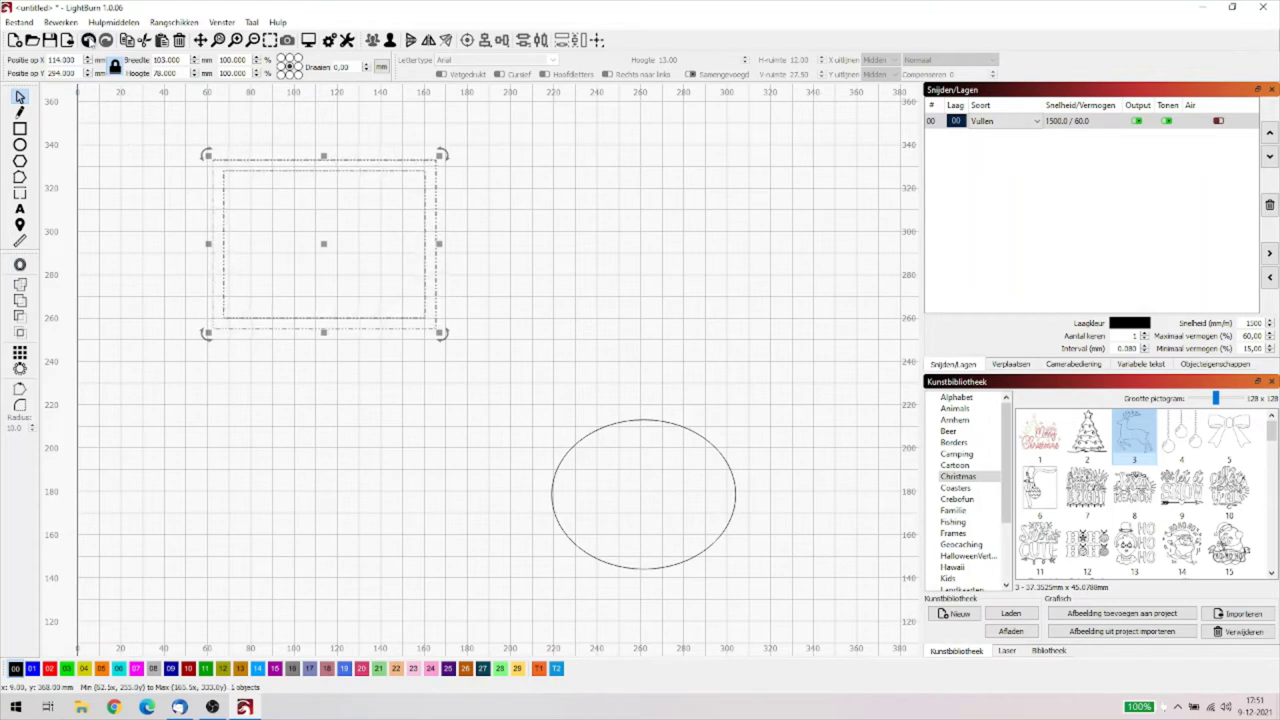
Undo the grouping and the outward offset of the rectangle, and clear the selection.
{"action": "key", "text": "Escape"}
{"action": "left_click", "coordinate": [89, 40]}
{"action": "left_click", "coordinate": [89, 40]}
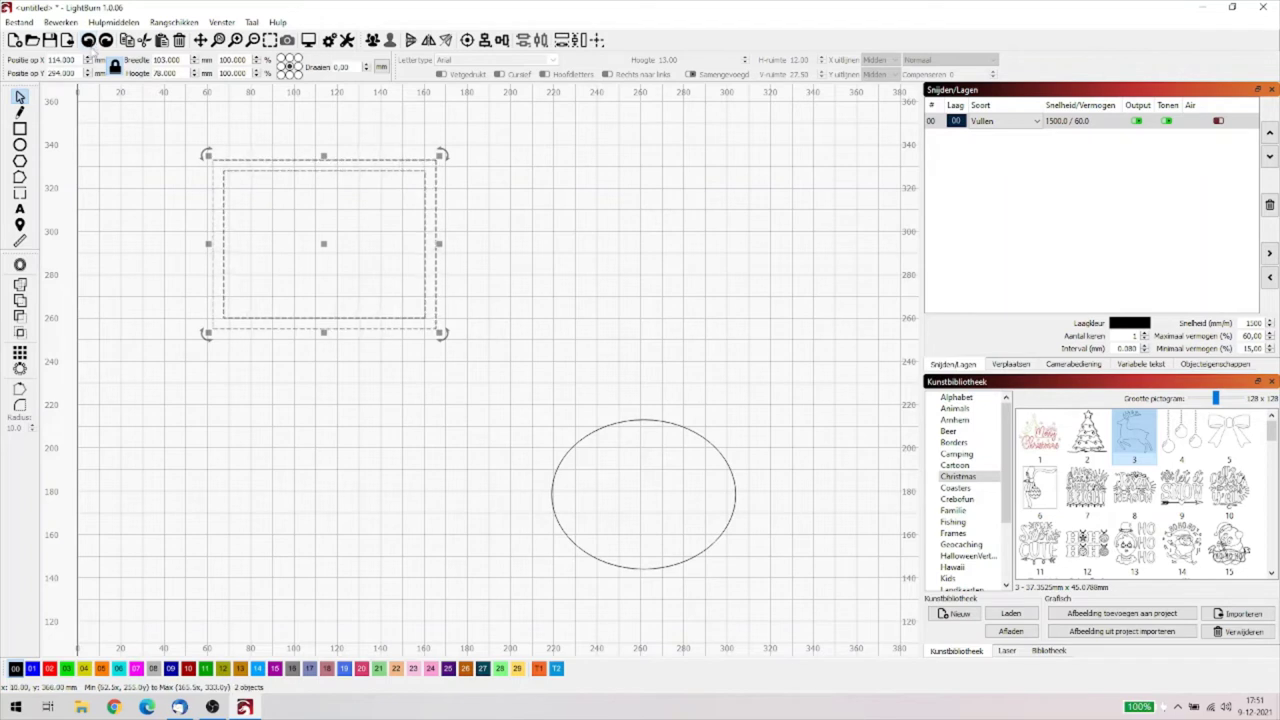
{"action": "left_click", "coordinate": [89, 40]}
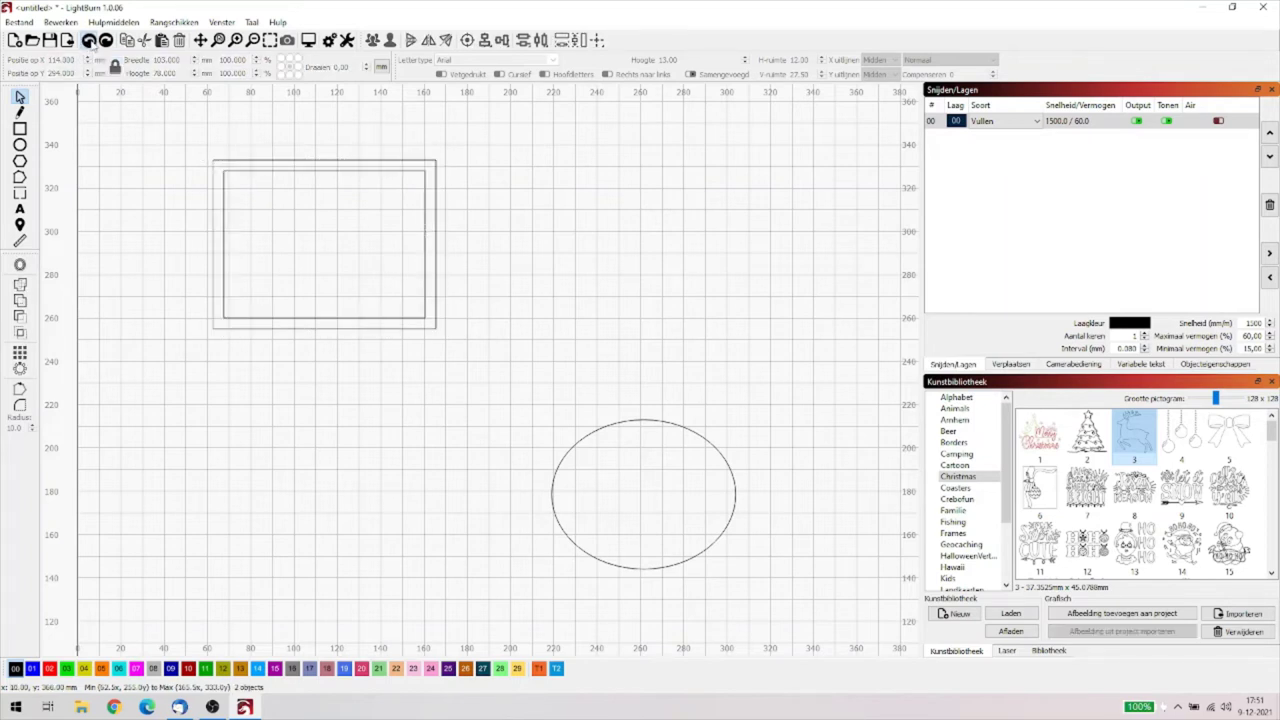
{"action": "left_click", "coordinate": [89, 40]}
{"action": "left_click", "coordinate": [89, 40]}
{"action": "left_click", "coordinate": [89, 40]}
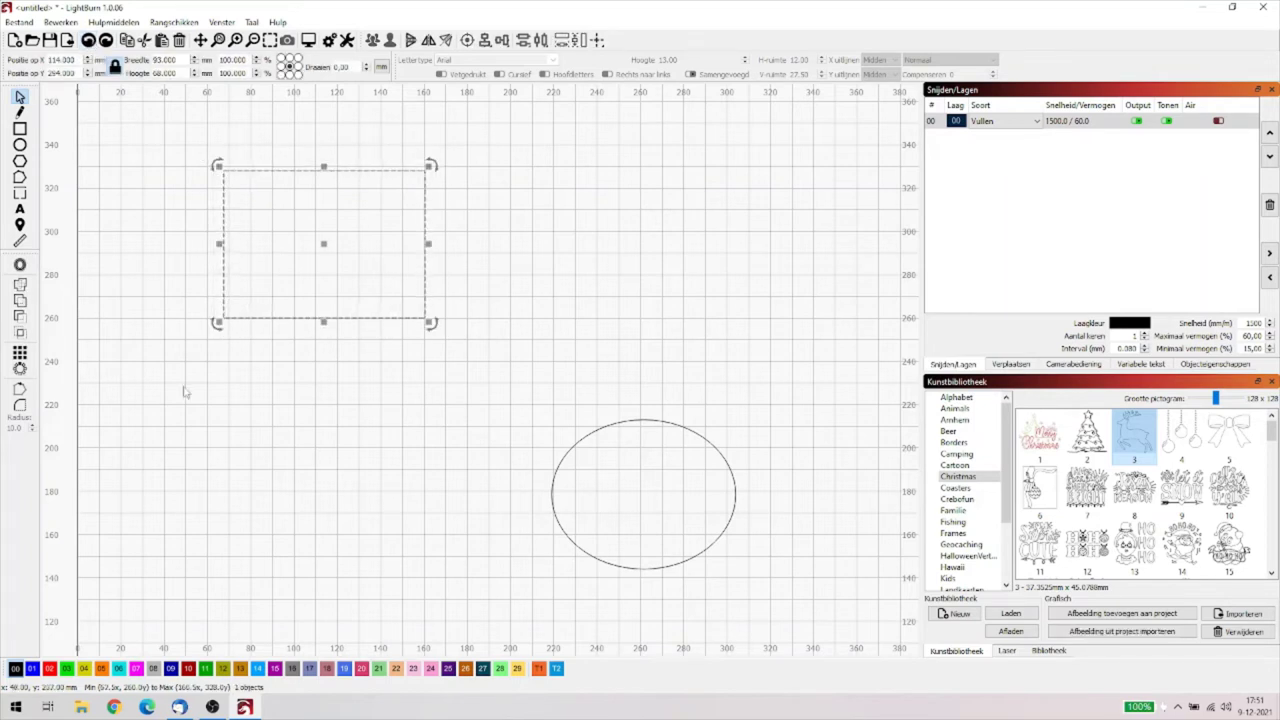
{"action": "left_click", "coordinate": [195, 421]}
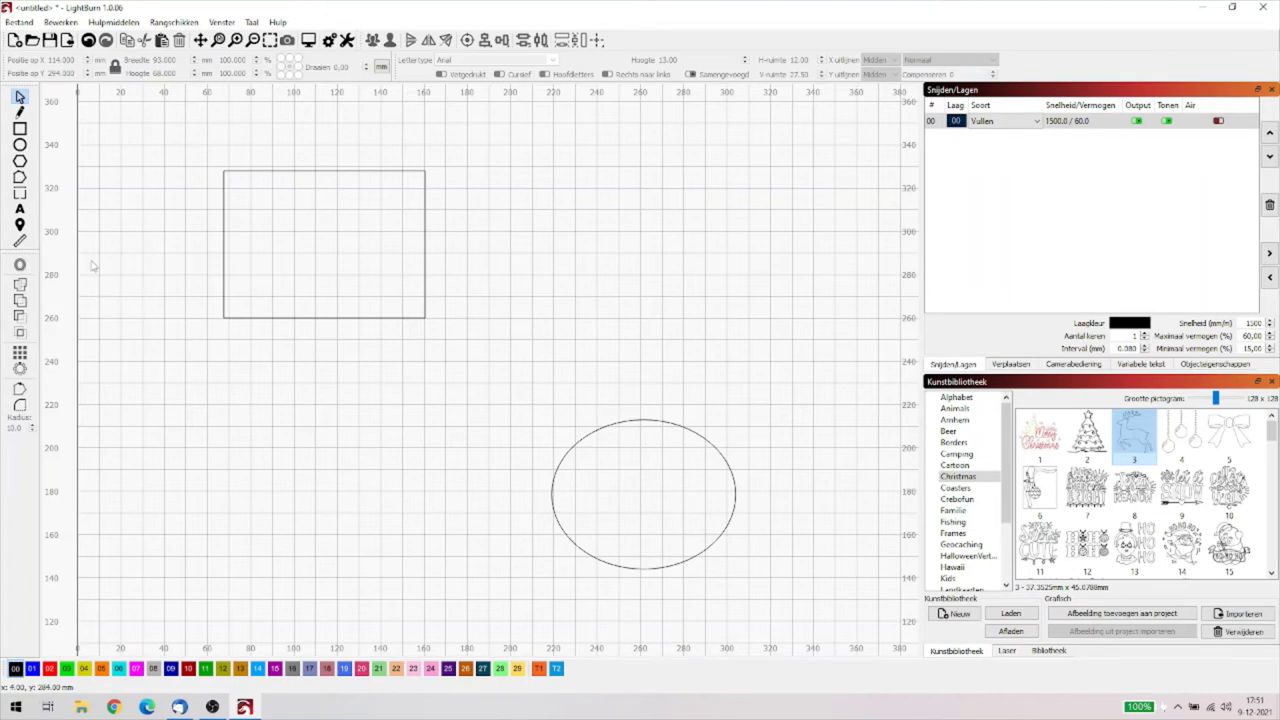
{"action": "left_click", "coordinate": [105, 24]}
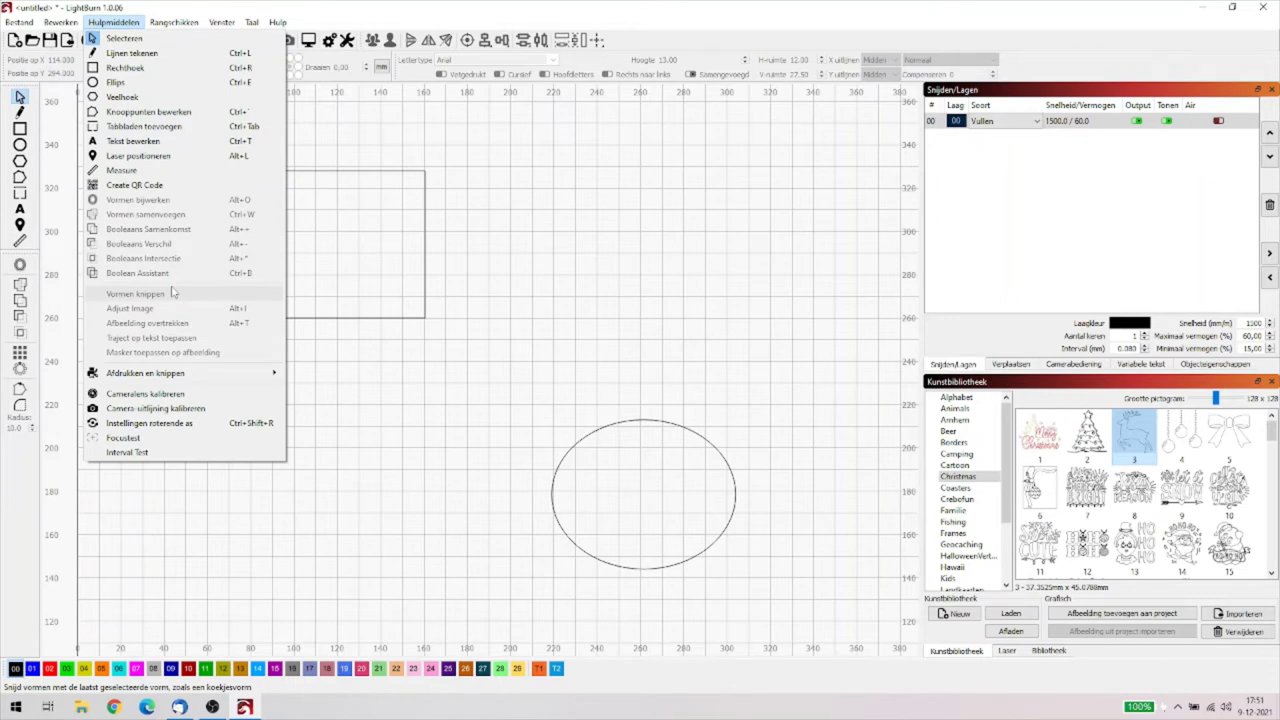
{"action": "left_click", "coordinate": [478, 404]}
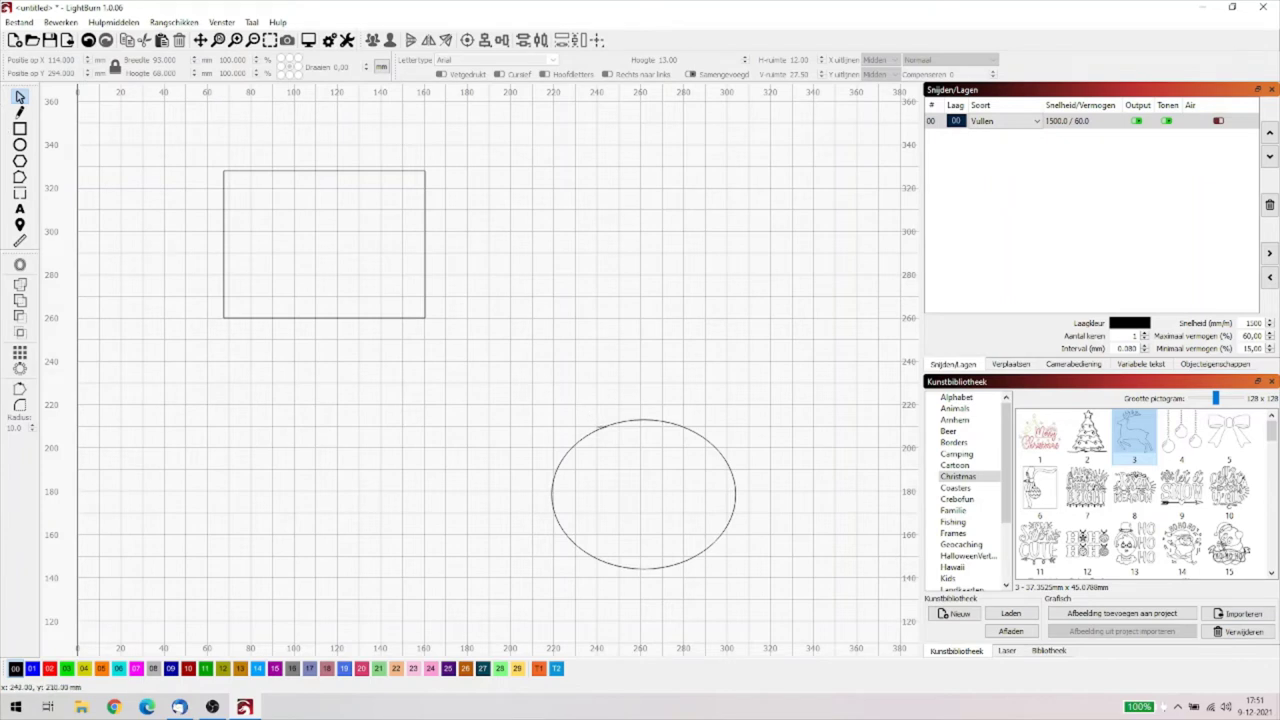
Move the ellipse so its centre sits on the rectangle's lower-right corner, and deselect it.
{"action": "left_click", "coordinate": [598, 427]}
{"action": "left_click_drag", "start_coordinate": [646, 492], "coordinate": [425, 318]}
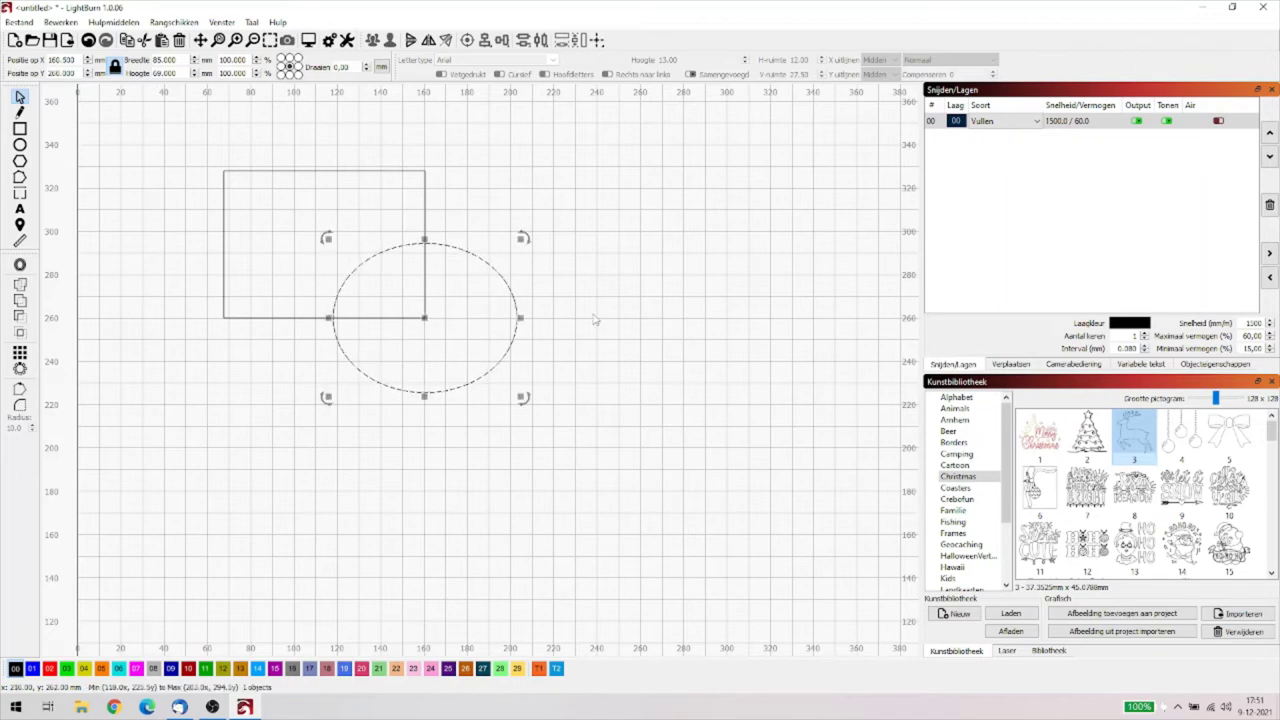
{"action": "left_click", "coordinate": [655, 313]}
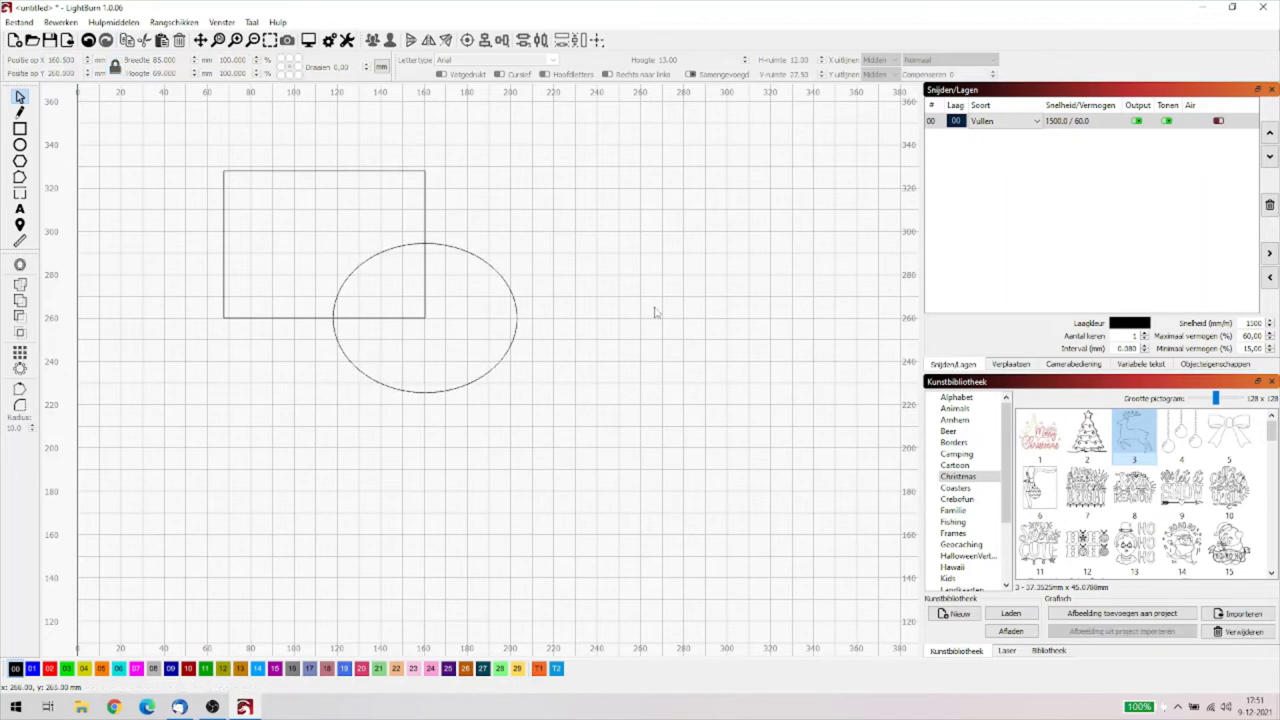
Select the overlapping rectangle and ellipse, weld them into one shape, and undo the weld.
{"action": "left_click_drag", "start_coordinate": [617, 456], "coordinate": [105, 140]}
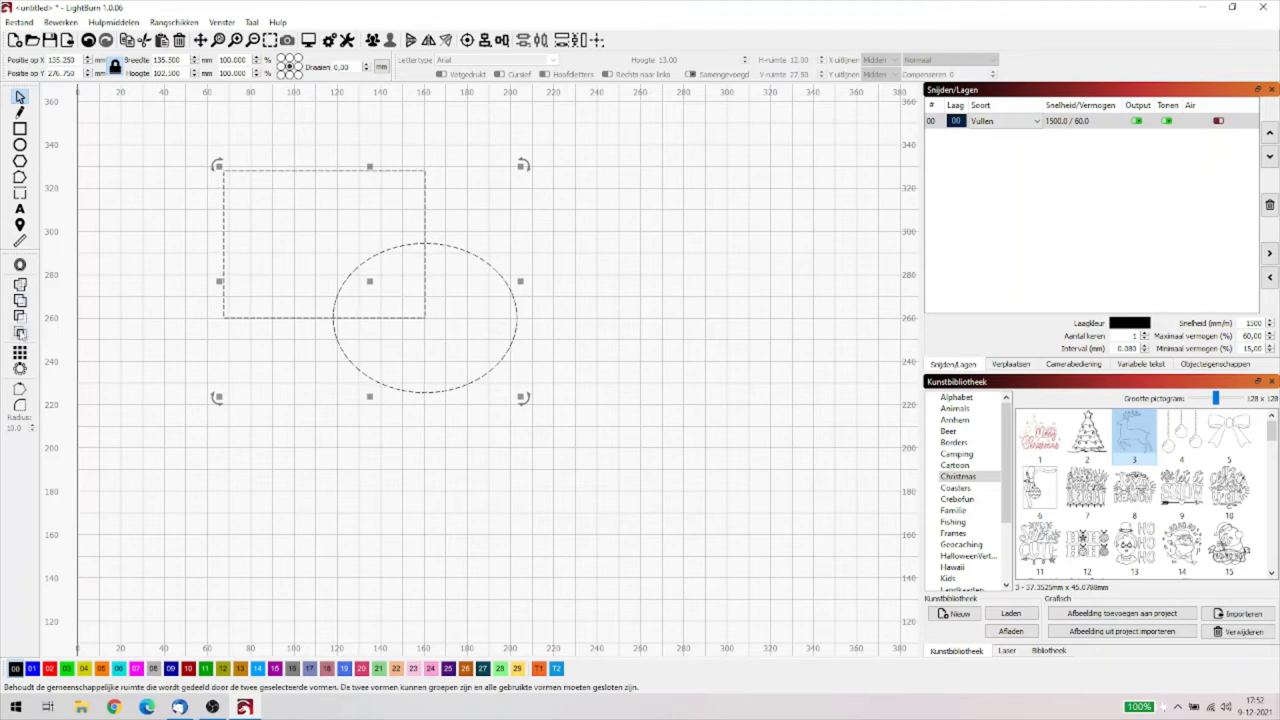
{"action": "left_click", "coordinate": [106, 24]}
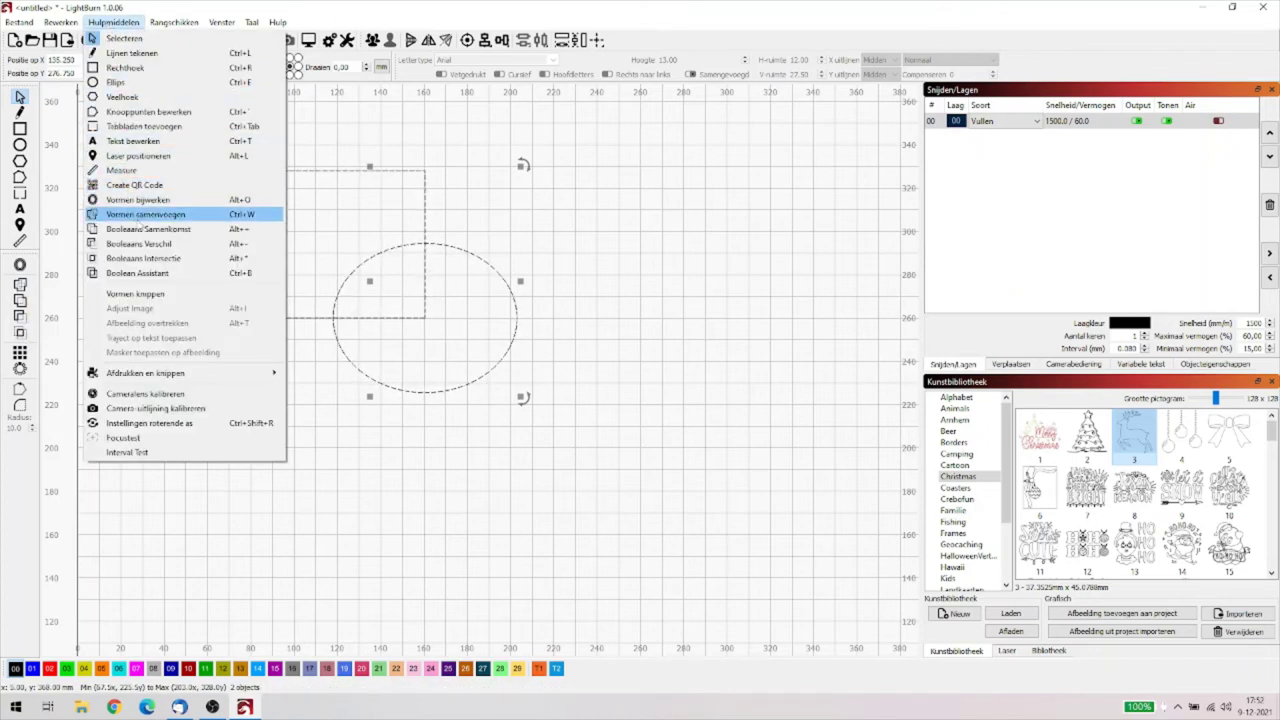
{"action": "left_click", "coordinate": [139, 217]}
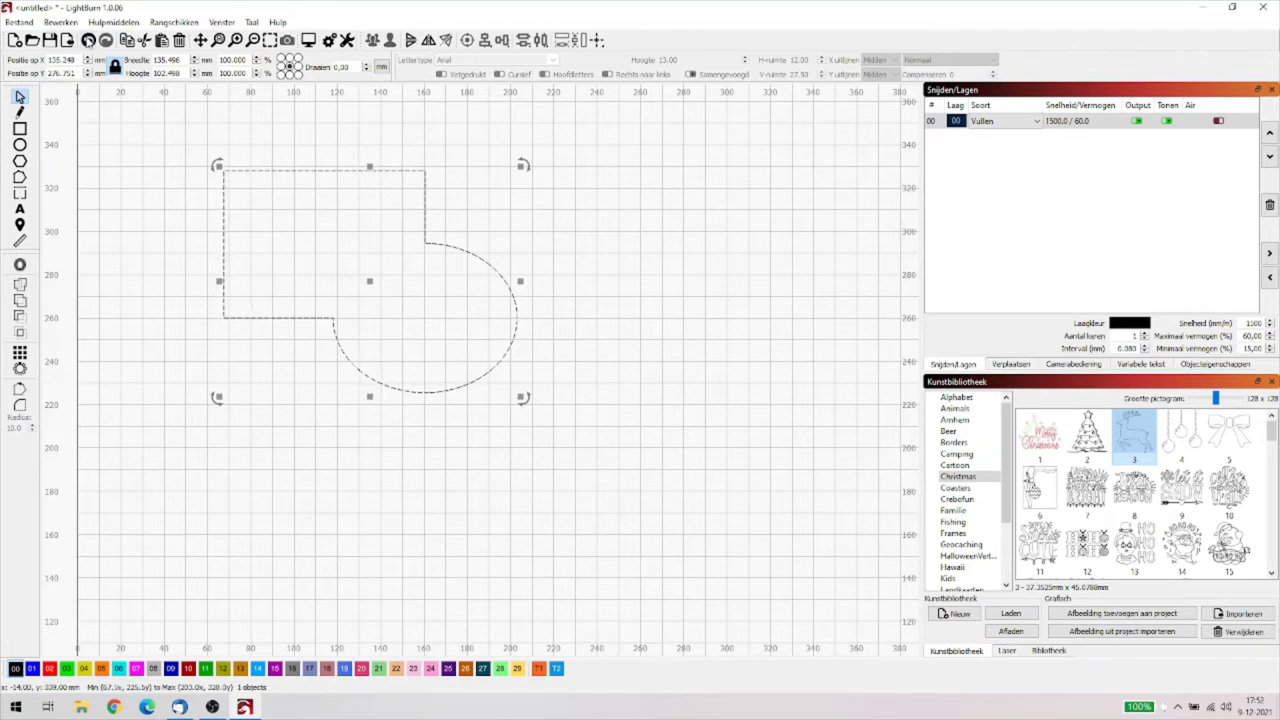
{"action": "left_click", "coordinate": [88, 40]}
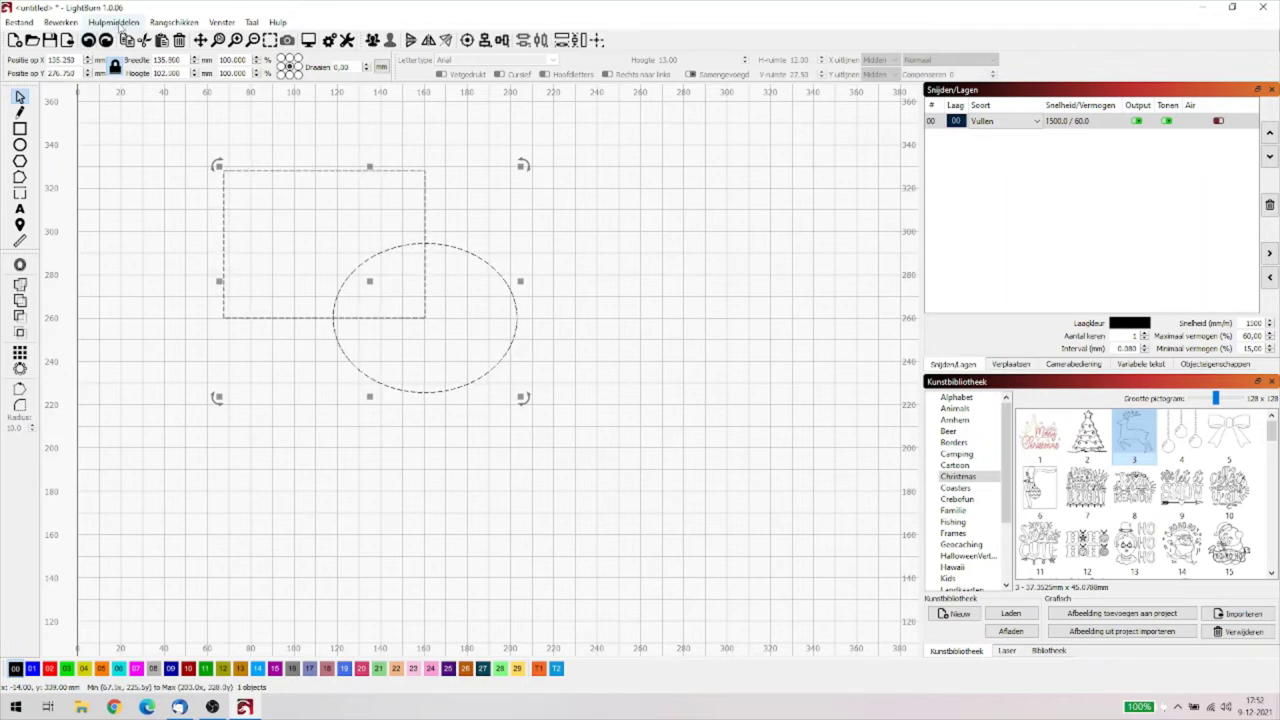
Merge the overlapping rectangle and ellipse with a Boolean union and undo it, running the union twice.
{"action": "left_click", "coordinate": [113, 22]}
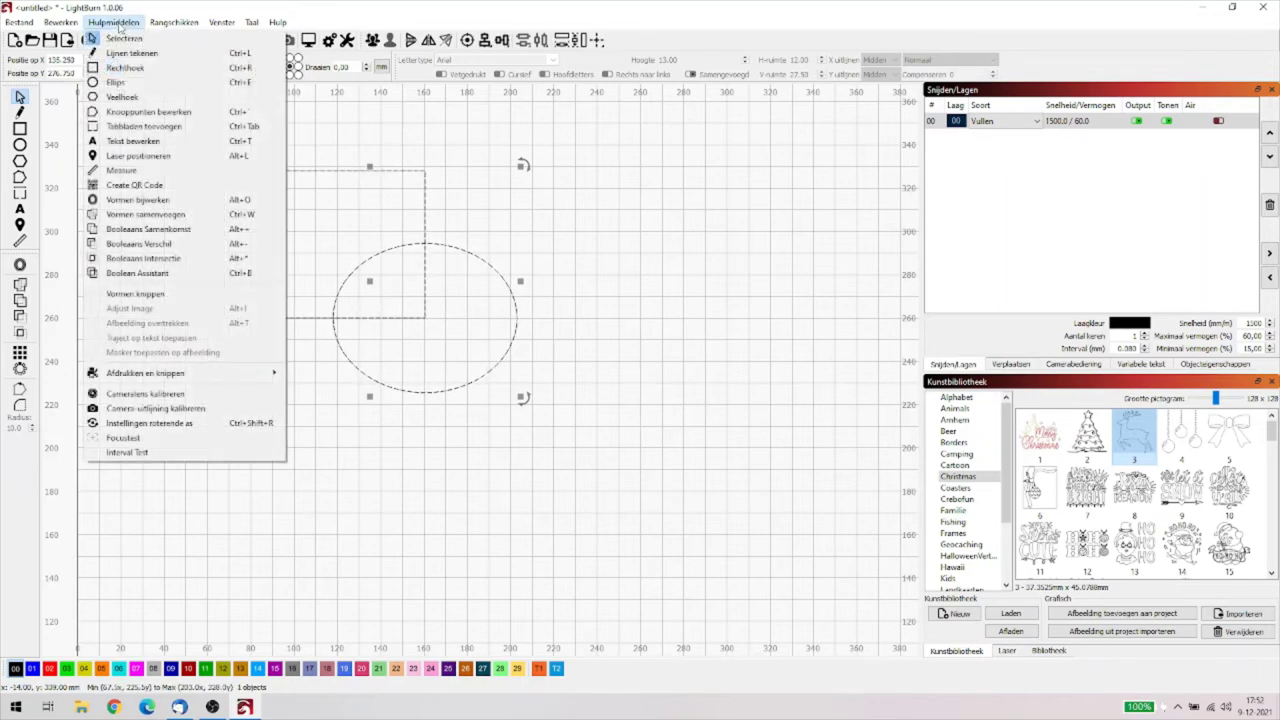
{"action": "left_click", "coordinate": [145, 229]}
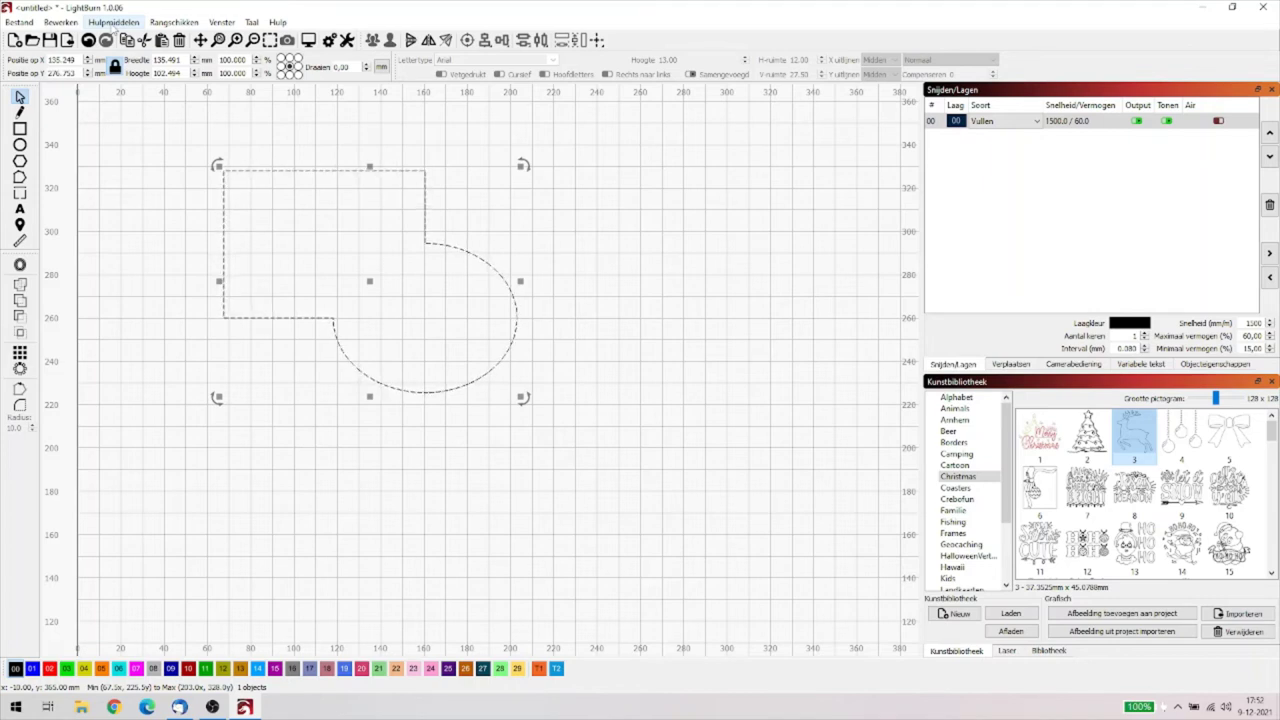
{"action": "left_click", "coordinate": [114, 22]}
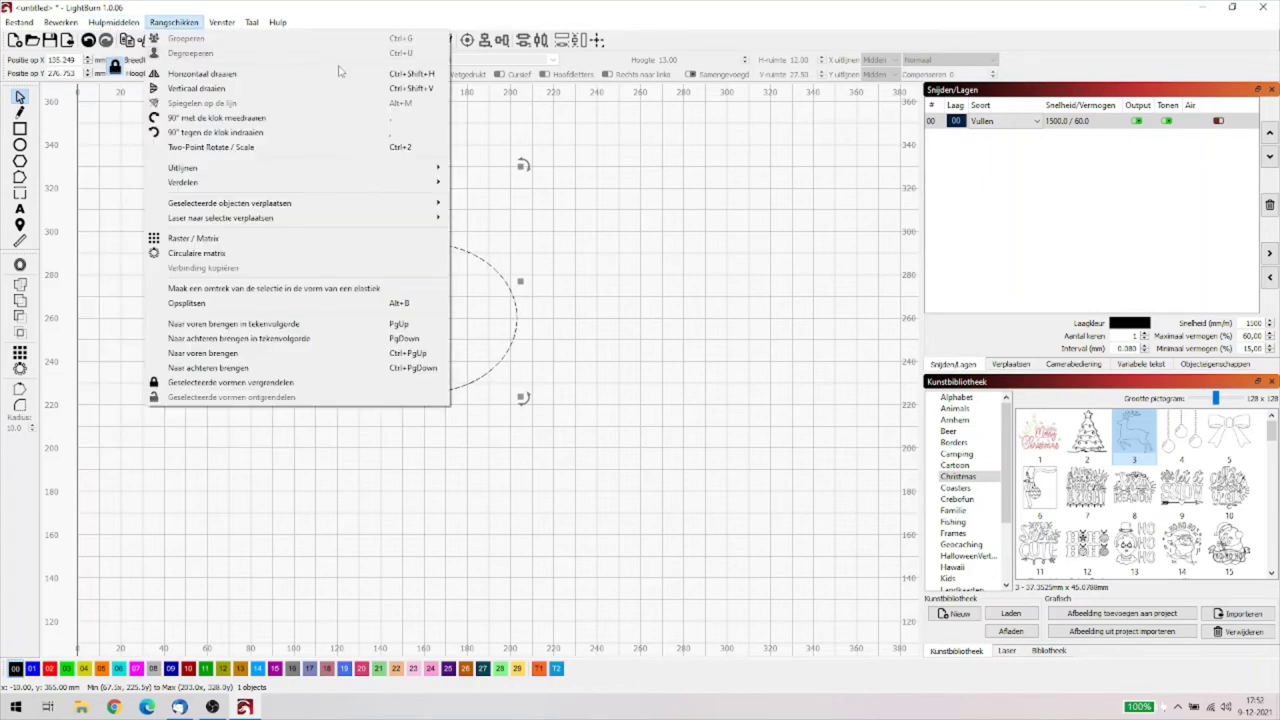
{"action": "left_click", "coordinate": [89, 40]}
{"action": "left_click", "coordinate": [89, 40]}
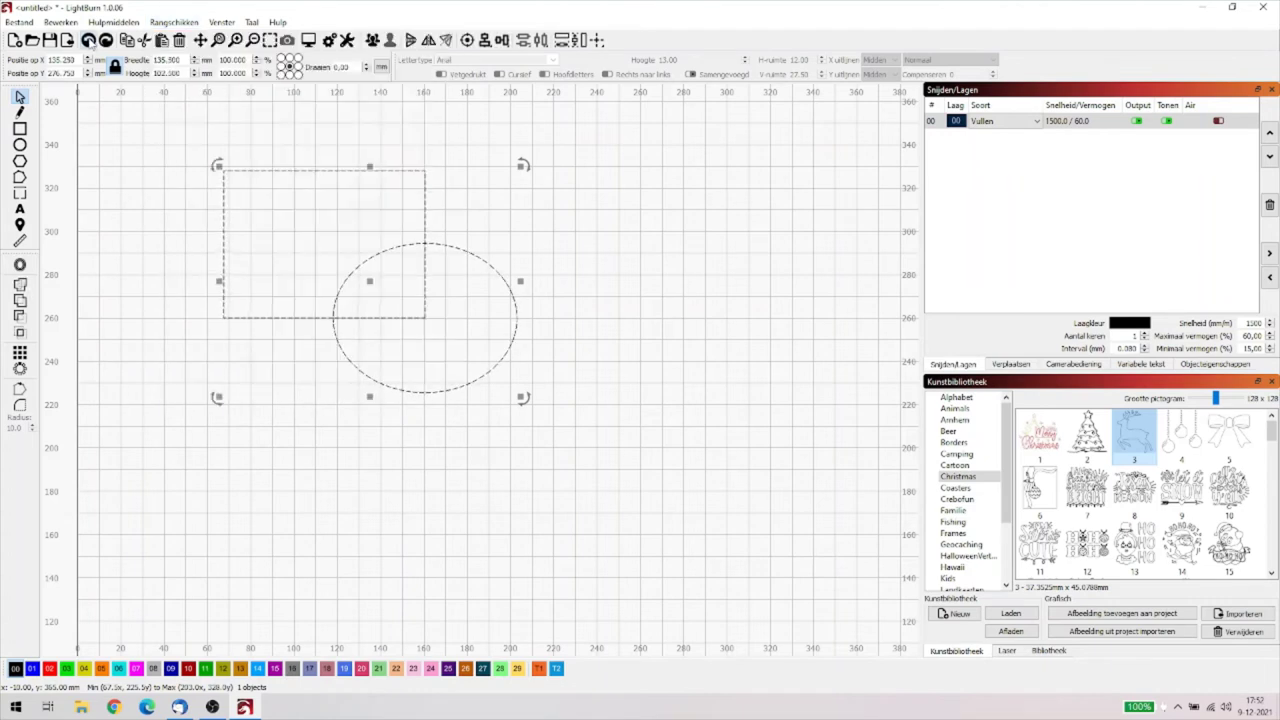
{"action": "left_click", "coordinate": [115, 22]}
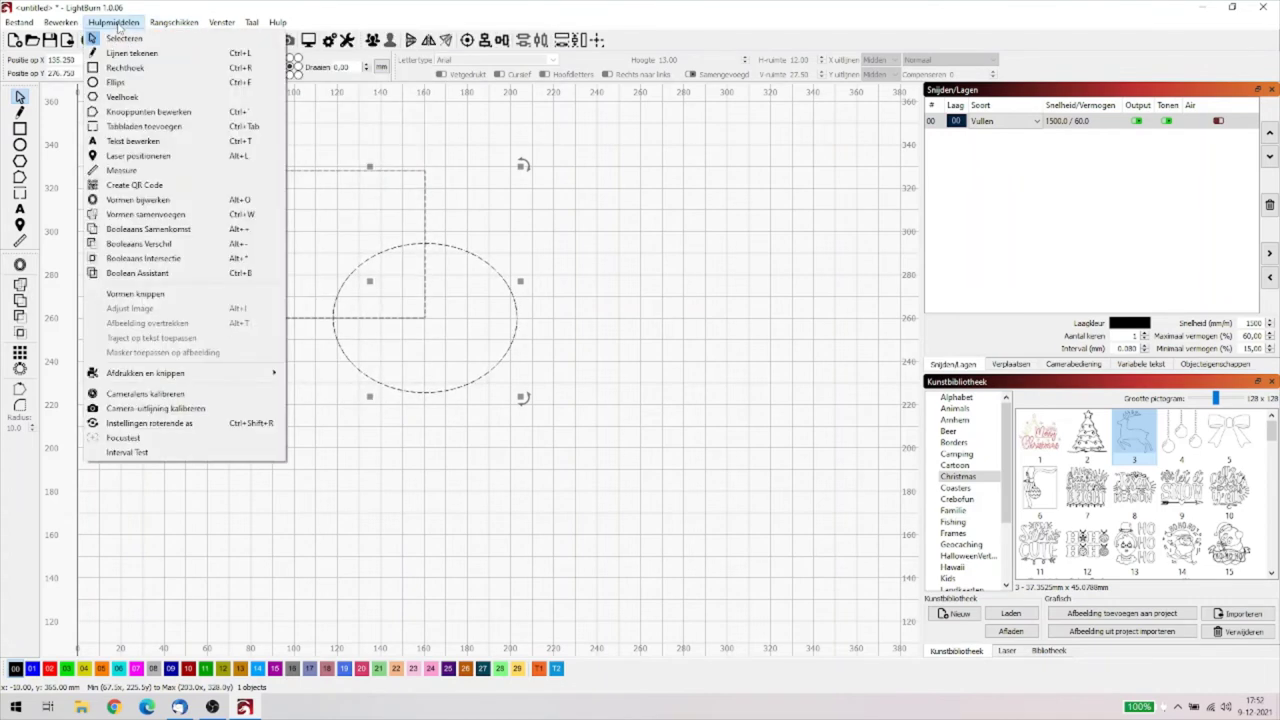
{"action": "left_click", "coordinate": [148, 229]}
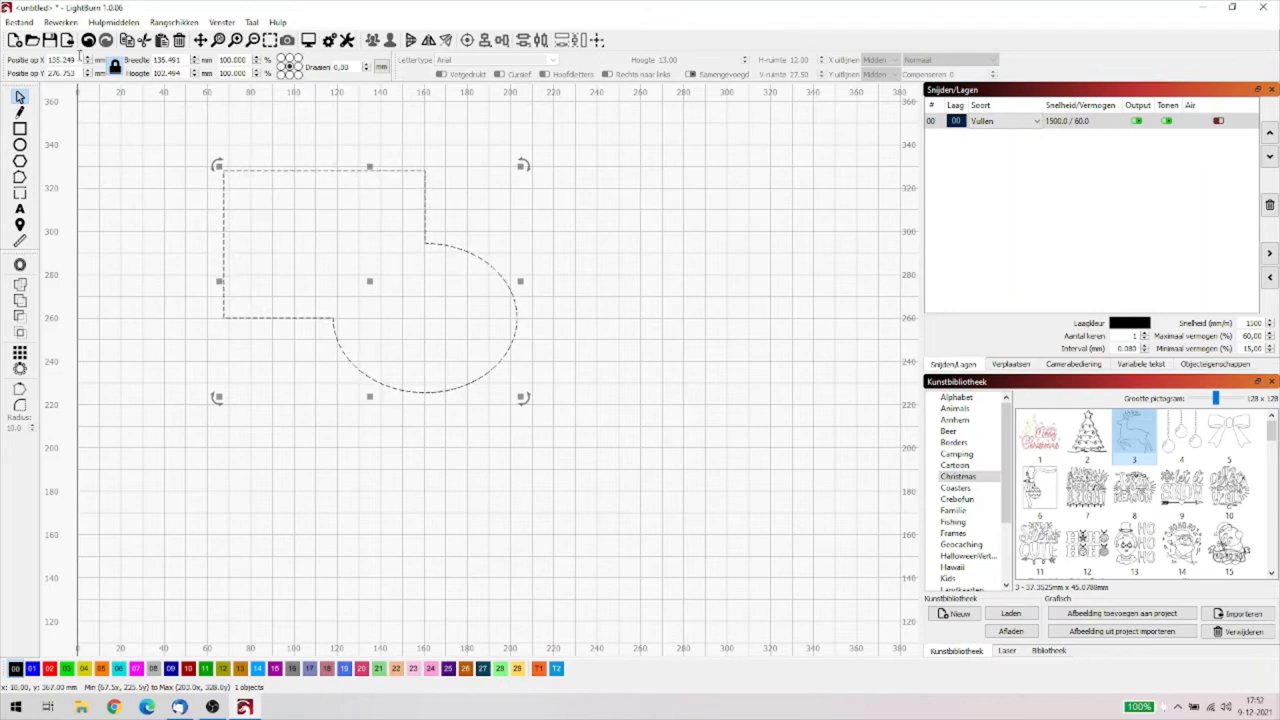
{"action": "left_click", "coordinate": [89, 42]}
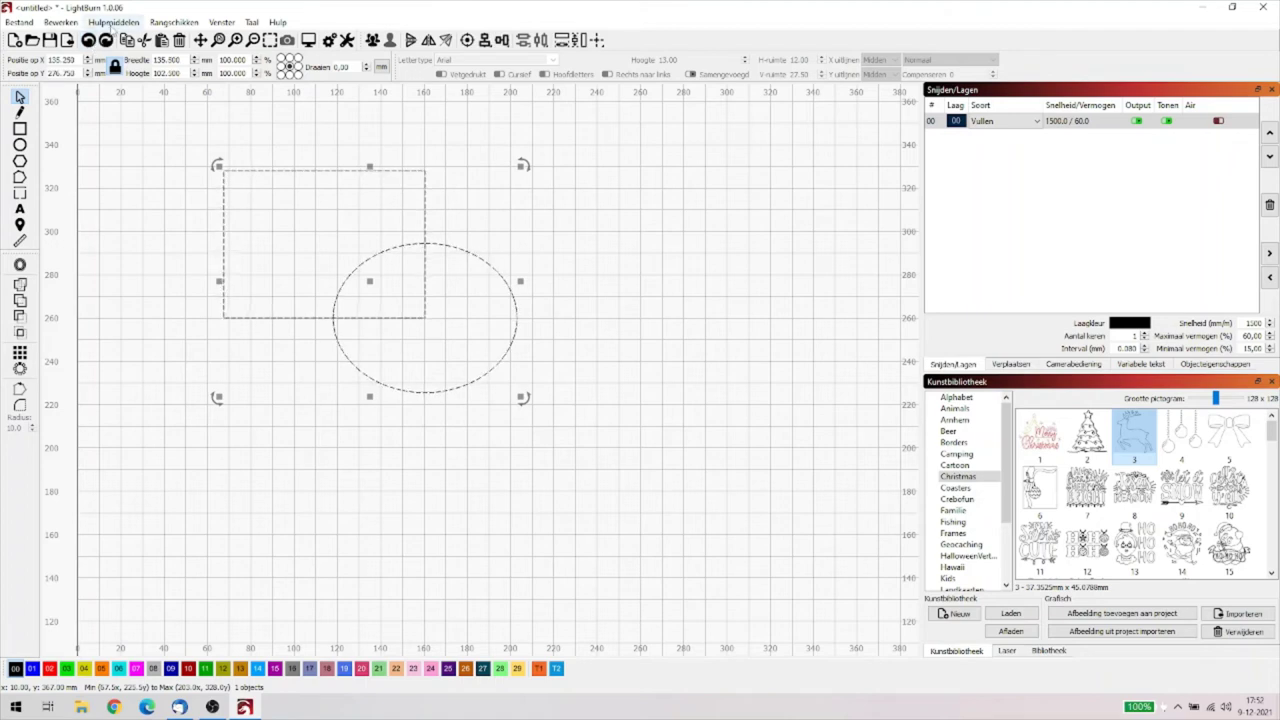
Subtract the rectangle from the ellipse with a Boolean difference, and undo the operation.
{"action": "left_click", "coordinate": [112, 22]}
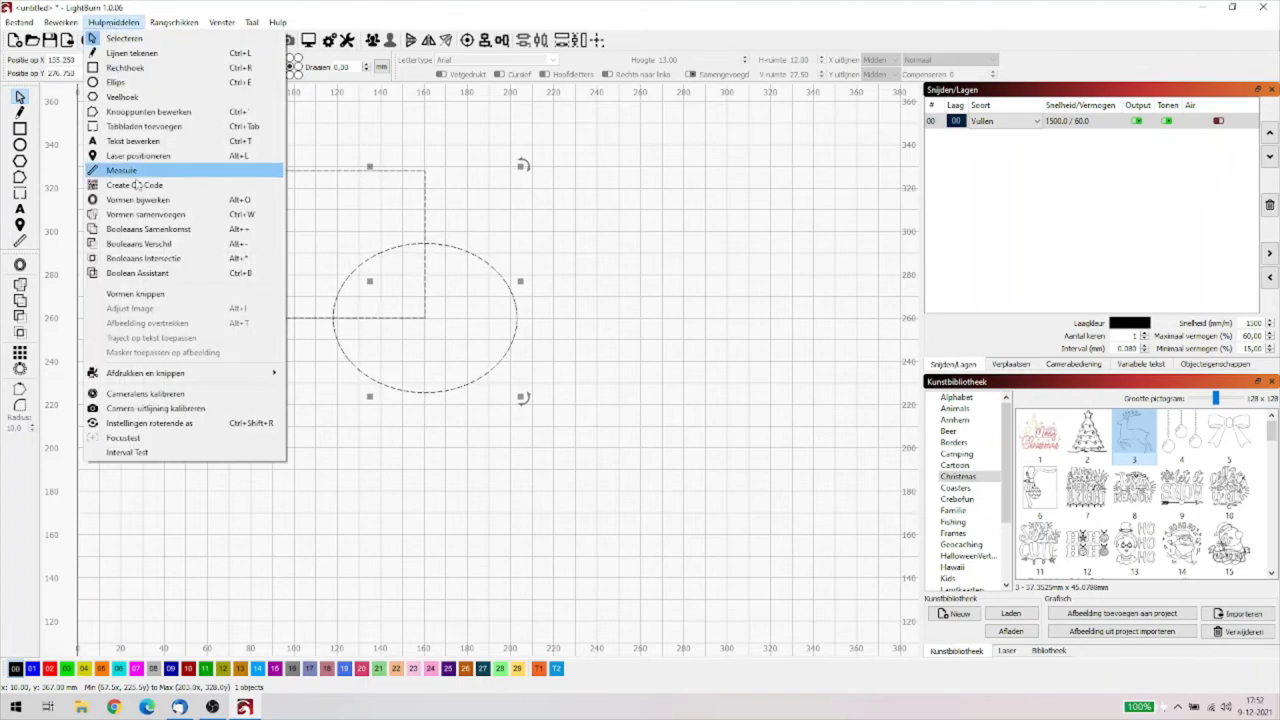
{"action": "left_click", "coordinate": [147, 244]}
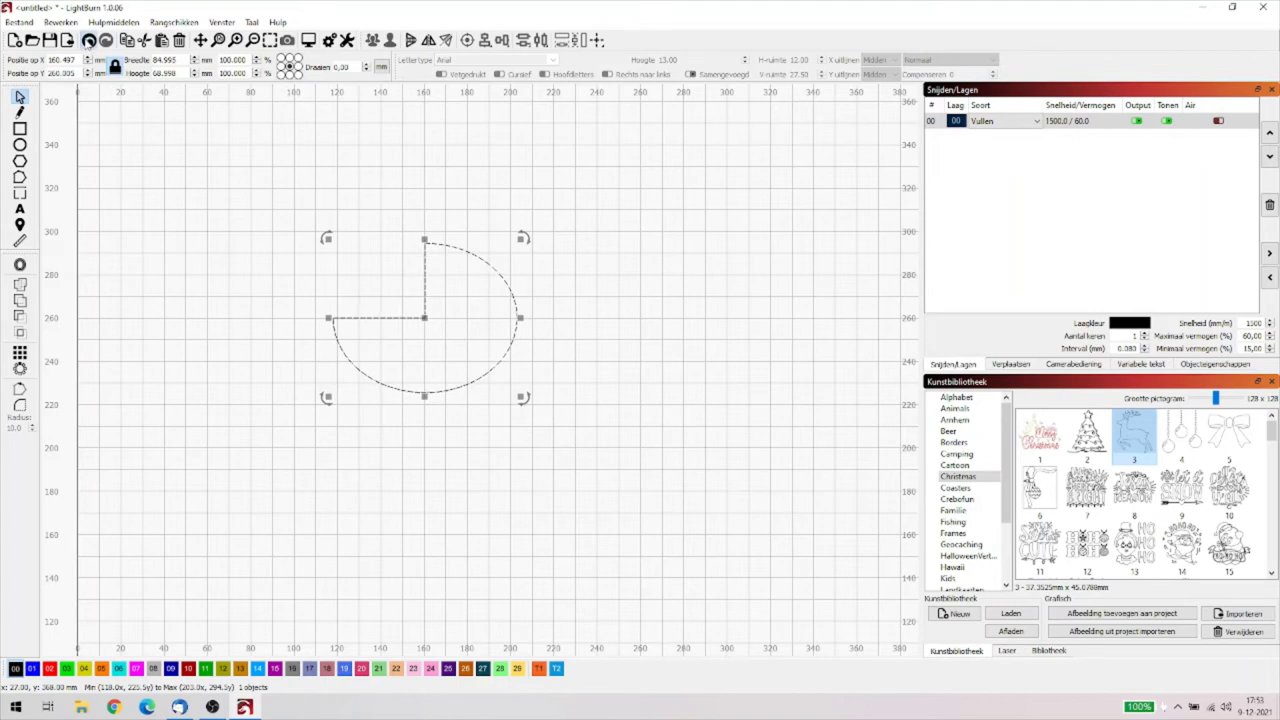
{"action": "left_click", "coordinate": [88, 40]}
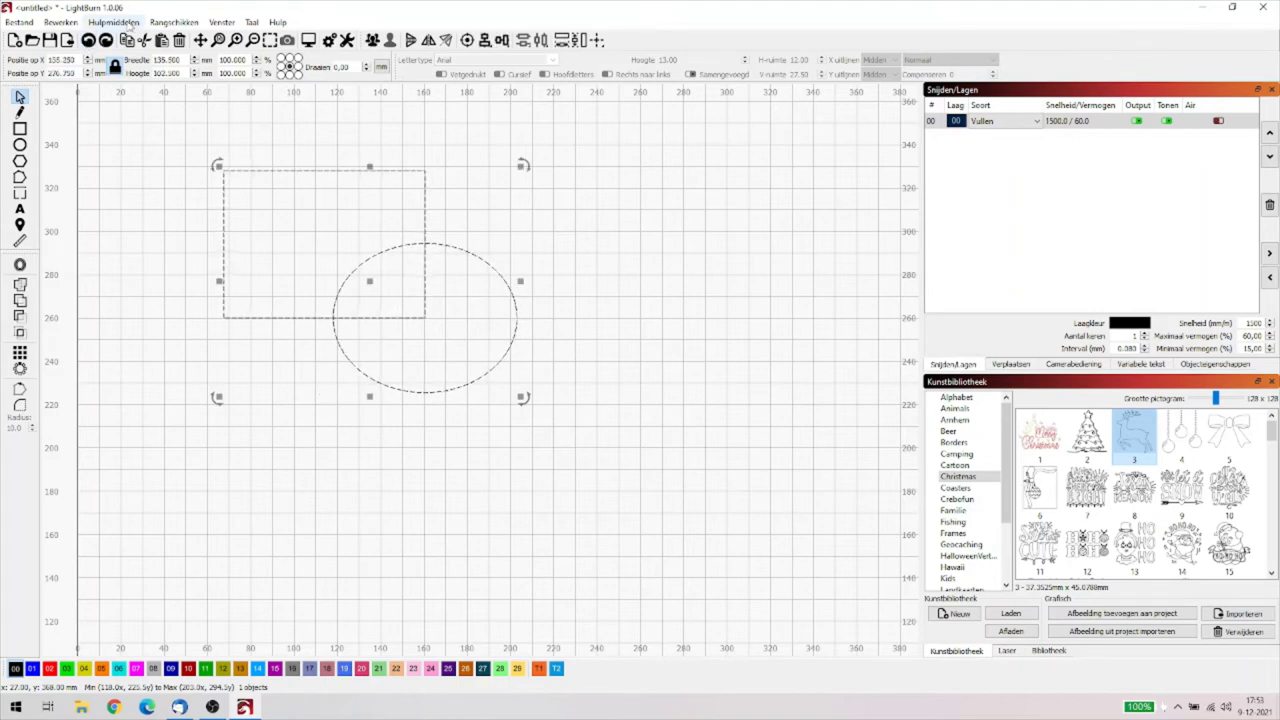
Reduce the rectangle and ellipse to their shared area with a Boolean intersection, and undo the operation.
{"action": "left_click", "coordinate": [130, 23]}
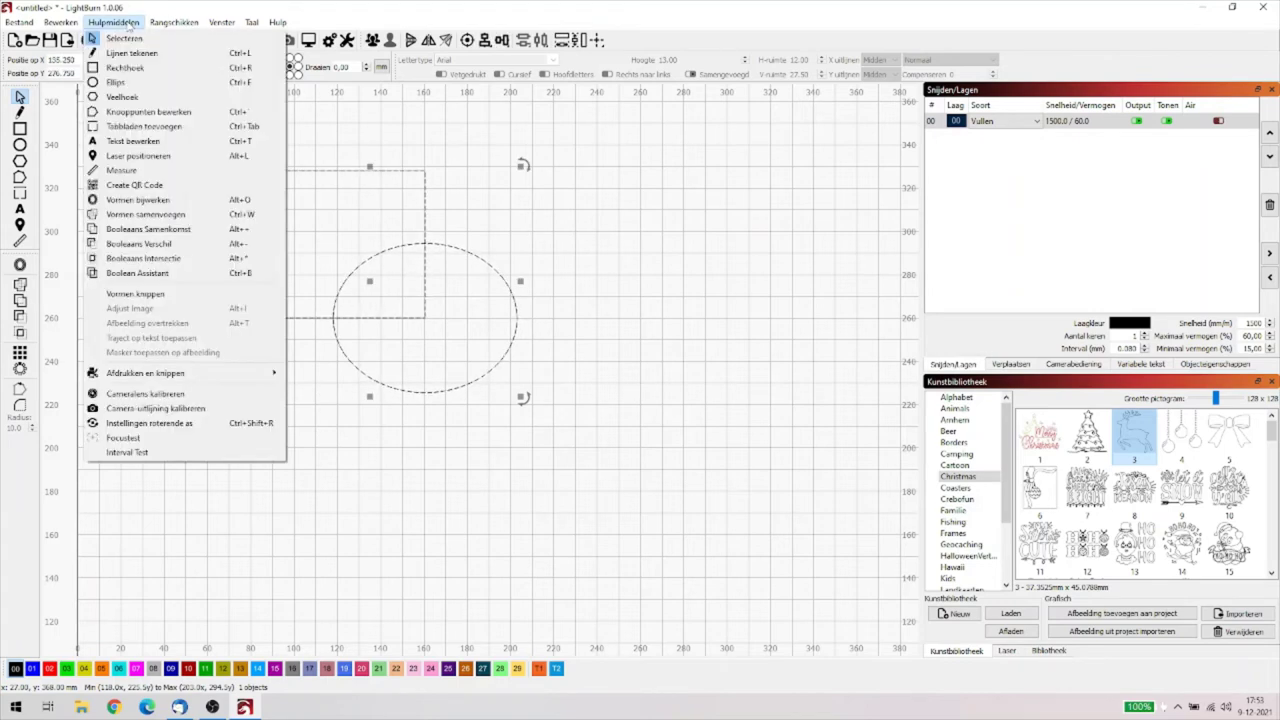
{"action": "left_click", "coordinate": [157, 263]}
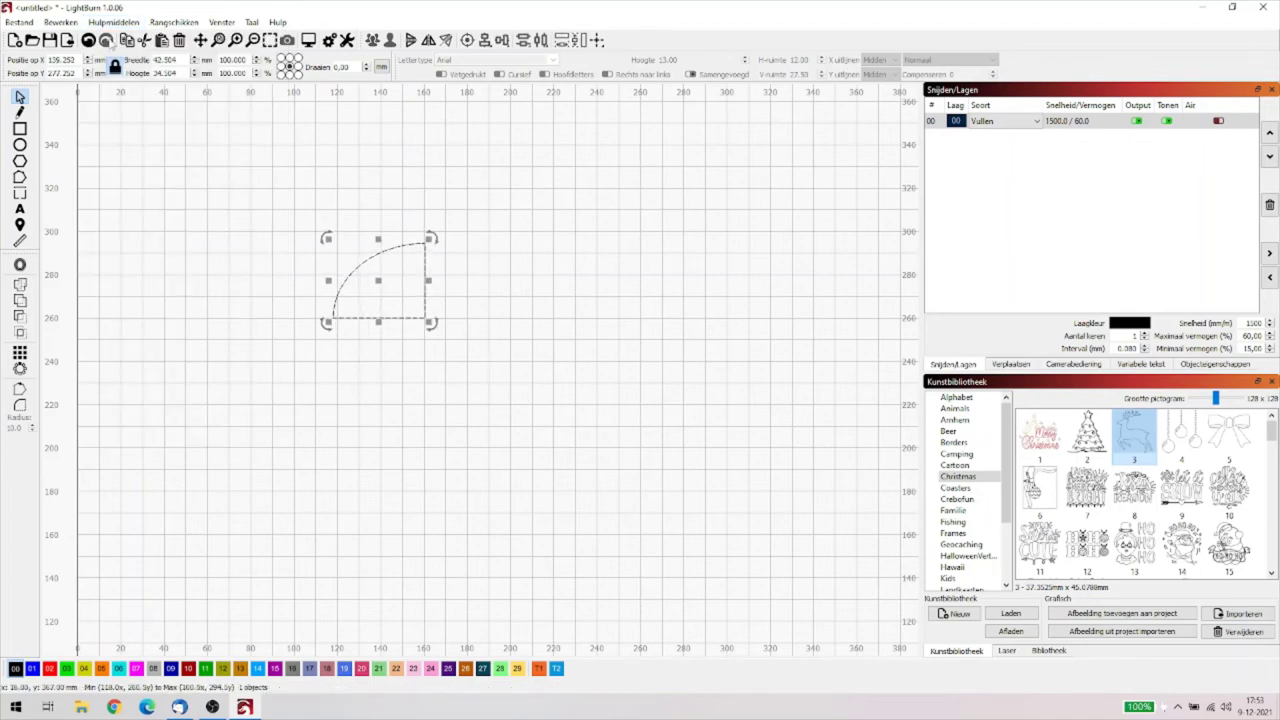
{"action": "left_click", "coordinate": [88, 40]}
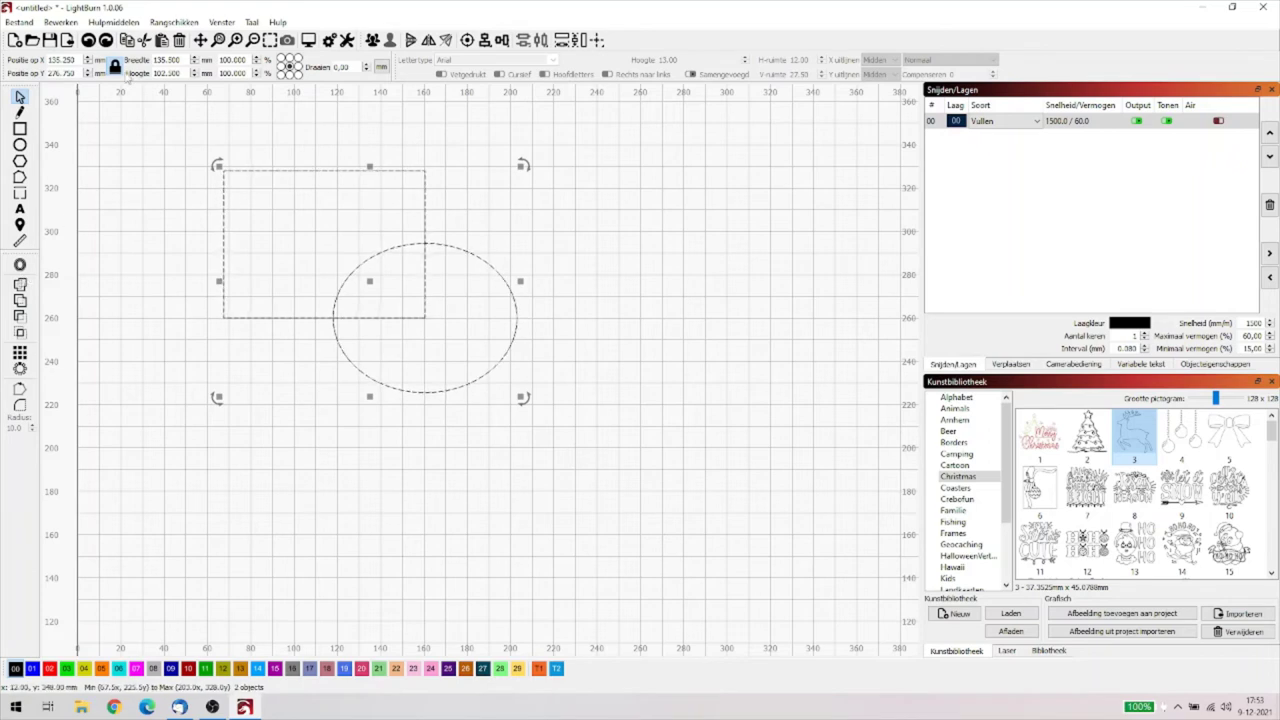
Preview Union, Intersection, Difference A - B and Difference B - A on both shapes in the Boolean Assistant, and reset to the original shapes.
{"action": "left_click", "coordinate": [118, 24]}
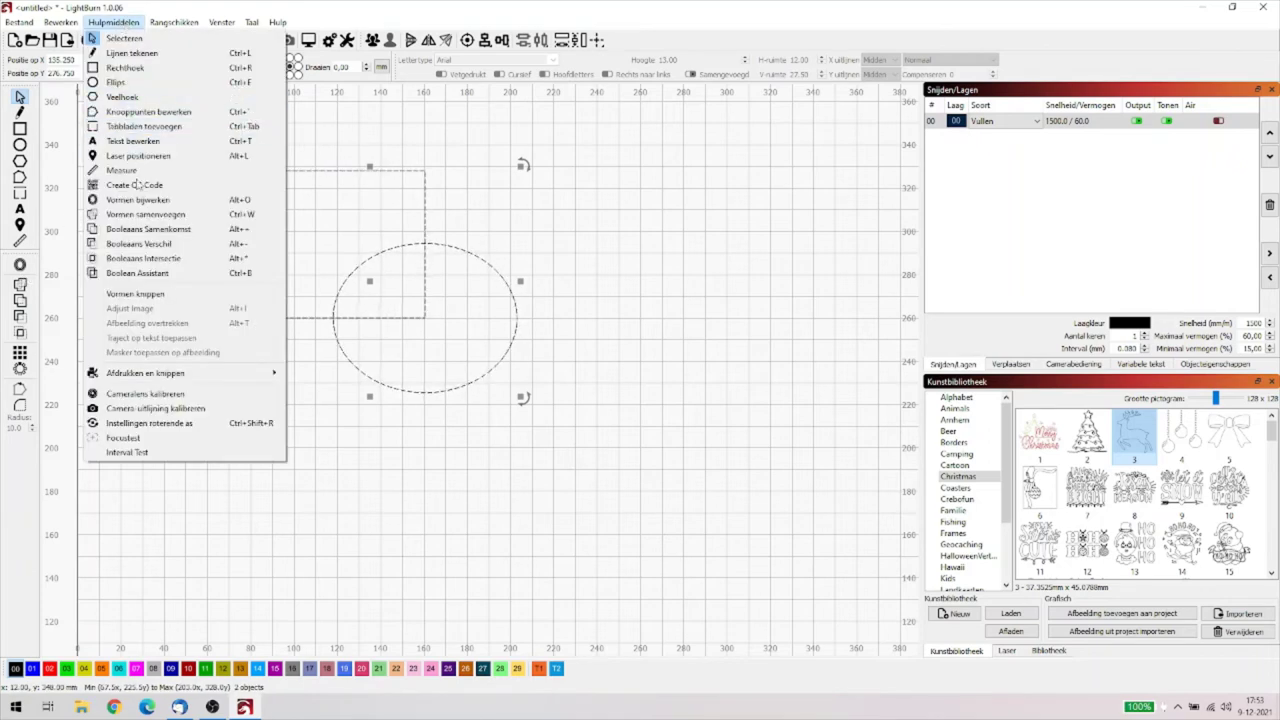
{"action": "left_click", "coordinate": [151, 276]}
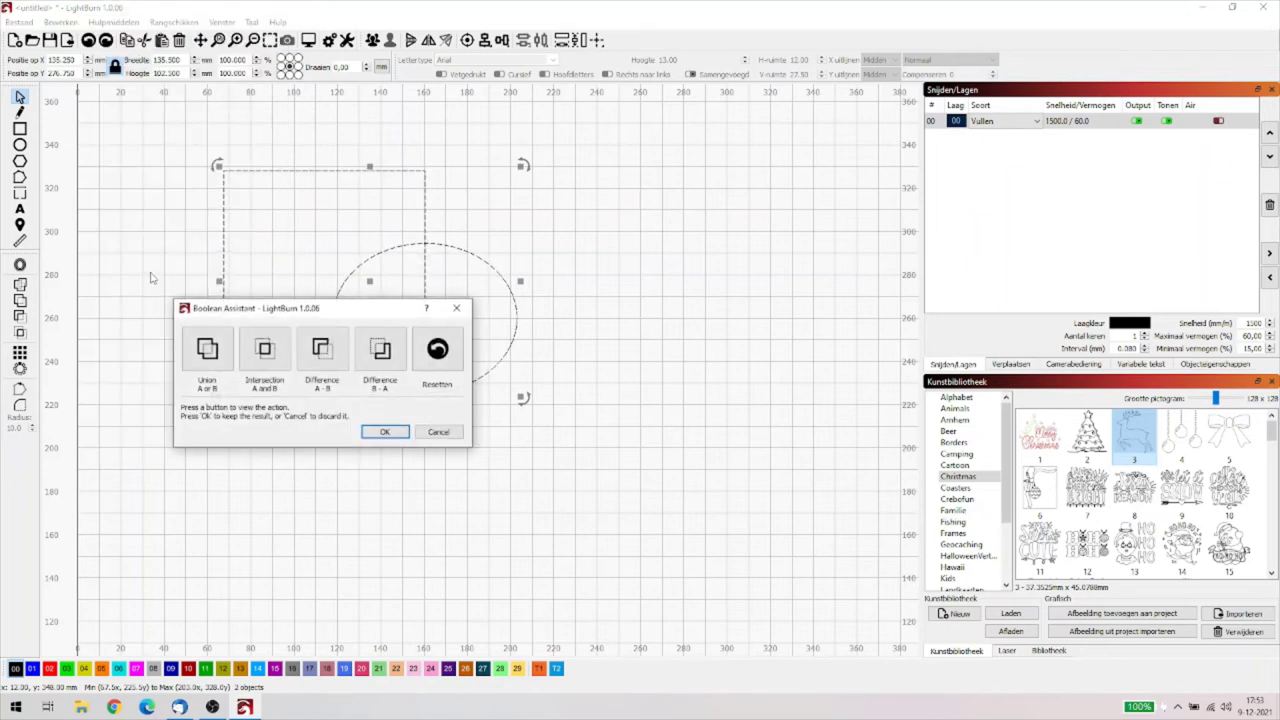
{"action": "left_click_drag", "start_coordinate": [338, 313], "coordinate": [549, 452]}
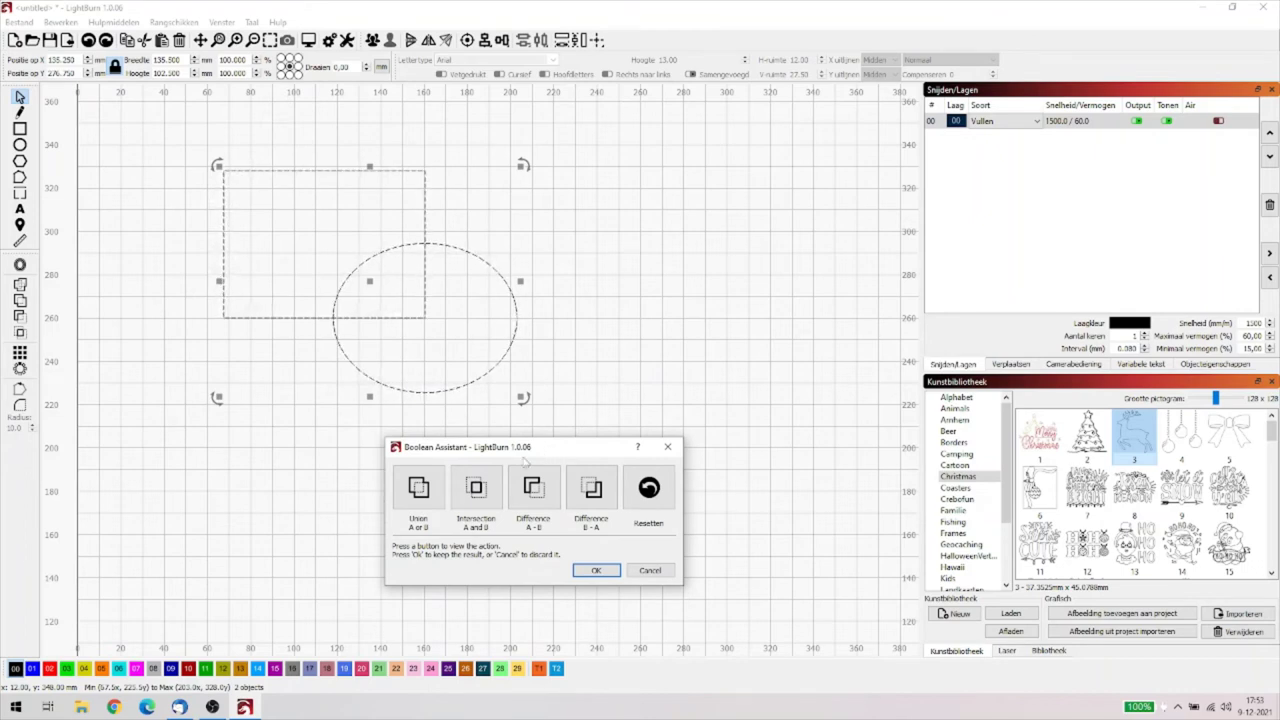
{"action": "left_click", "coordinate": [415, 489]}
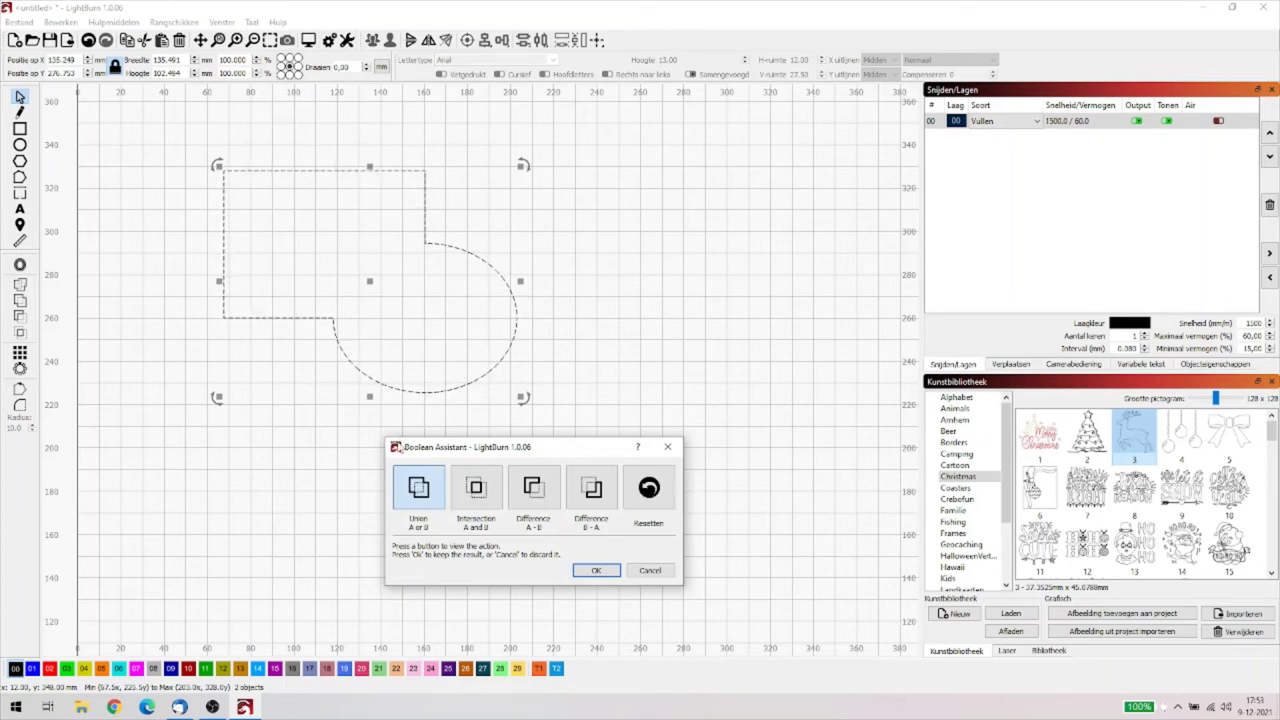
{"action": "left_click", "coordinate": [475, 488]}
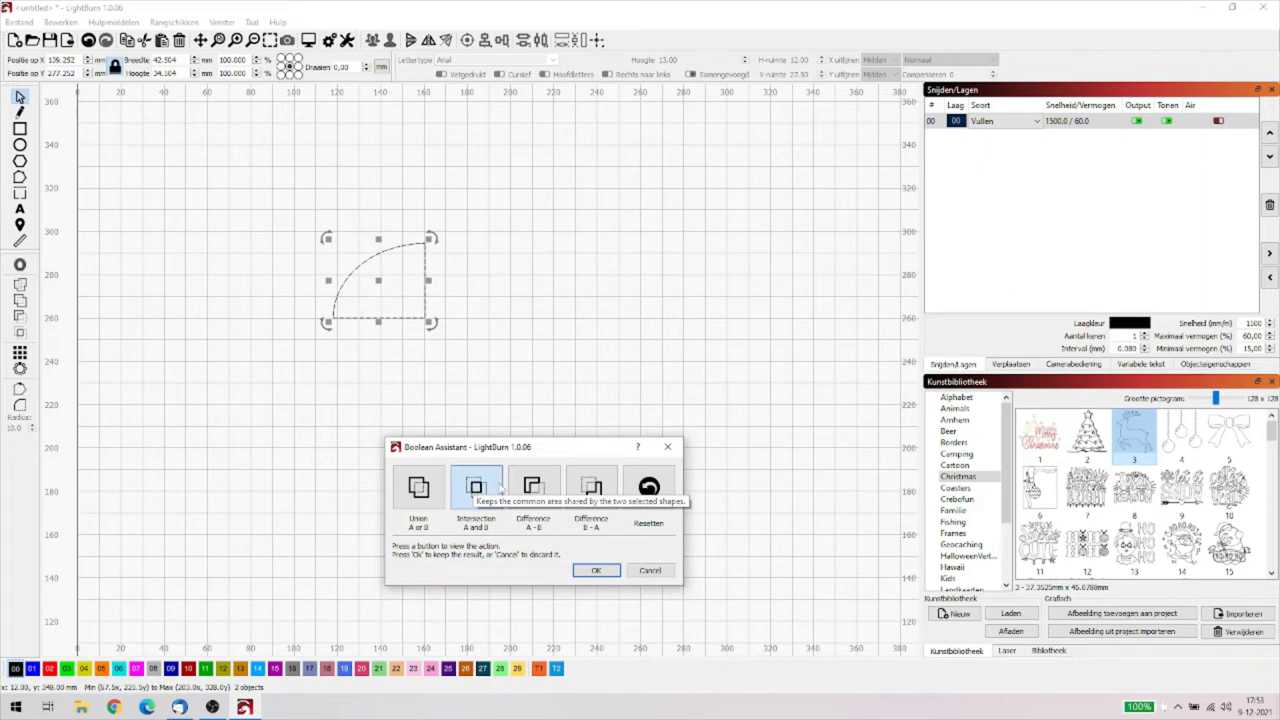
{"action": "left_click", "coordinate": [532, 488]}
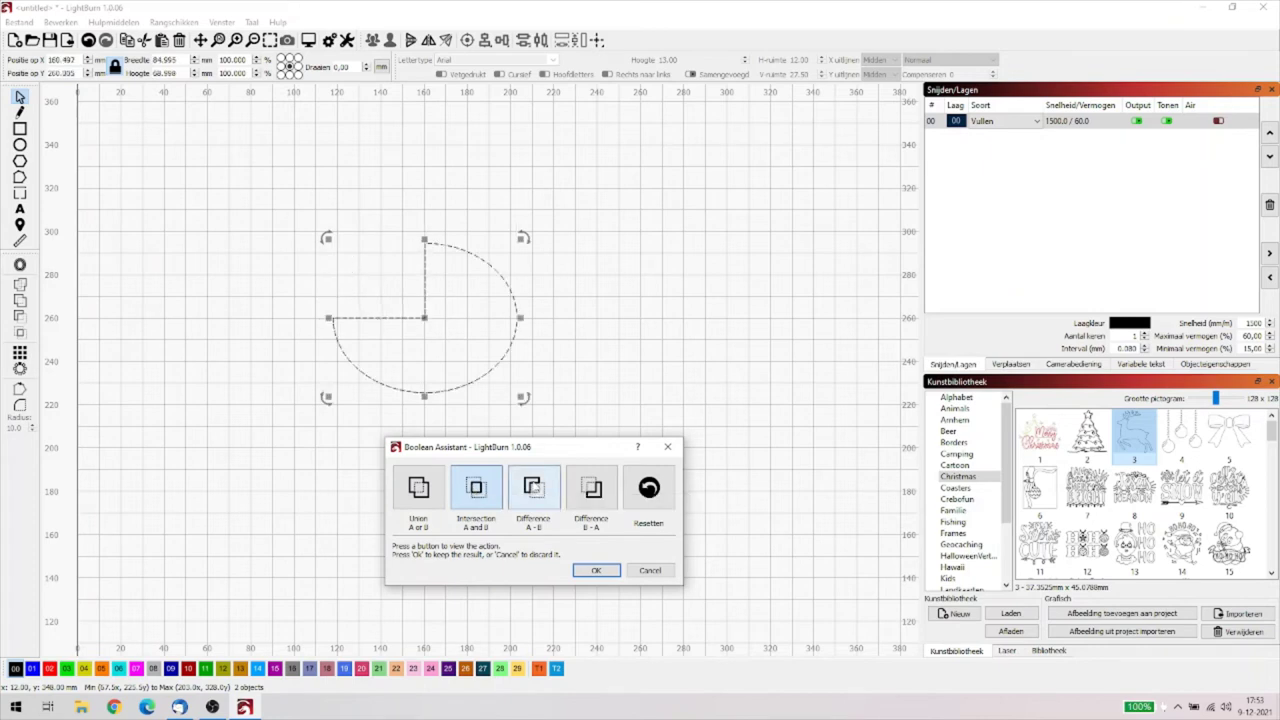
{"action": "left_click", "coordinate": [592, 487]}
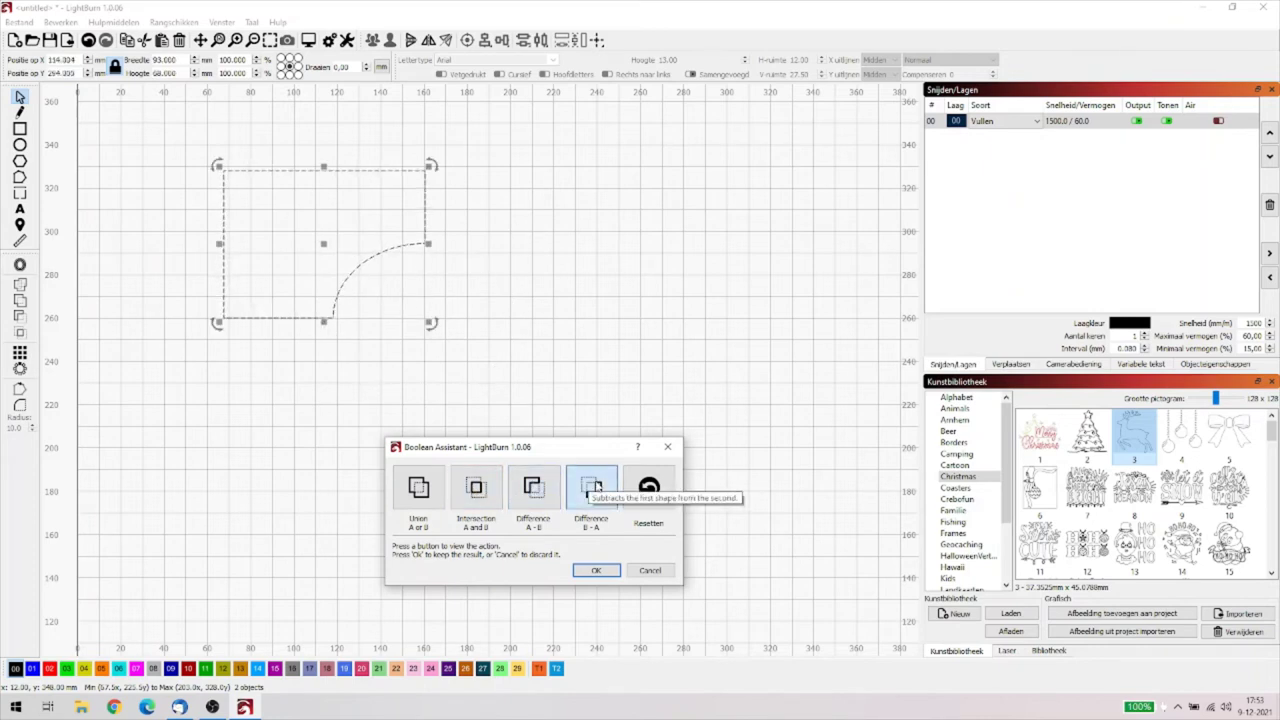
{"action": "left_click", "coordinate": [648, 487]}
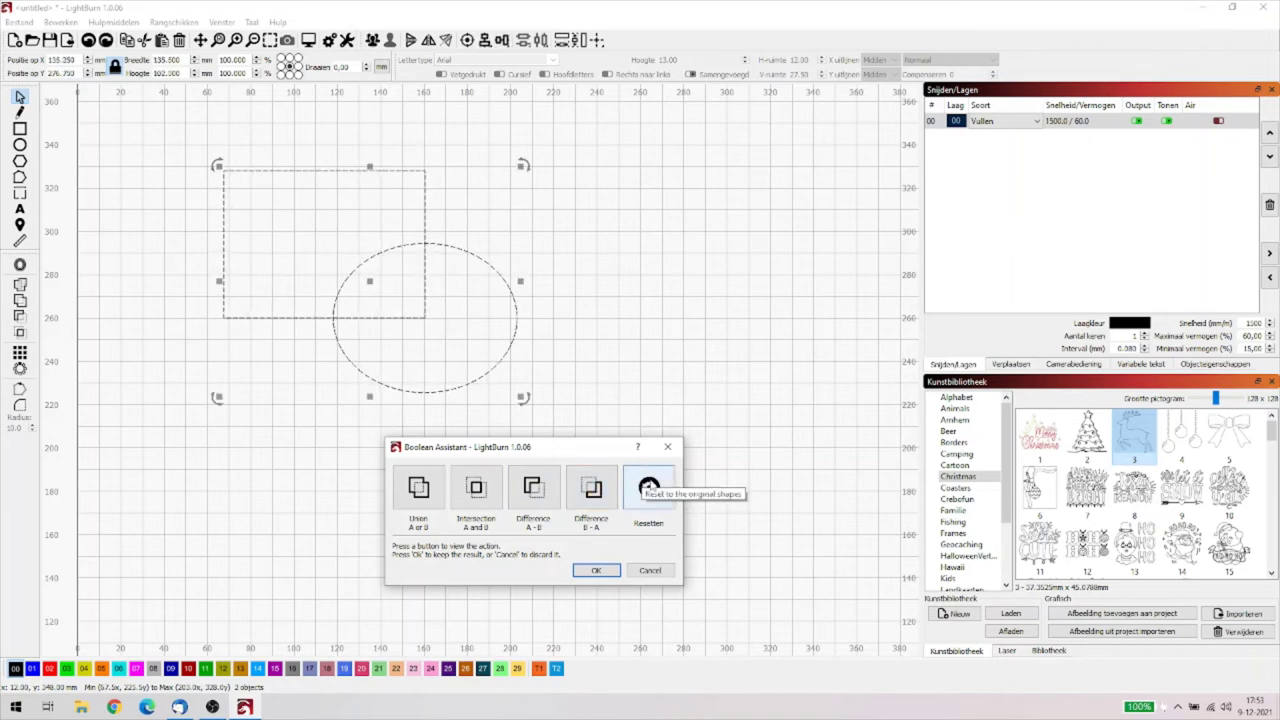
Apply the Boolean Assistant's Union to the rectangle and ellipse, then undo back to separate, deselected shapes.
{"action": "left_click", "coordinate": [532, 487]}
{"action": "left_click", "coordinate": [418, 487]}
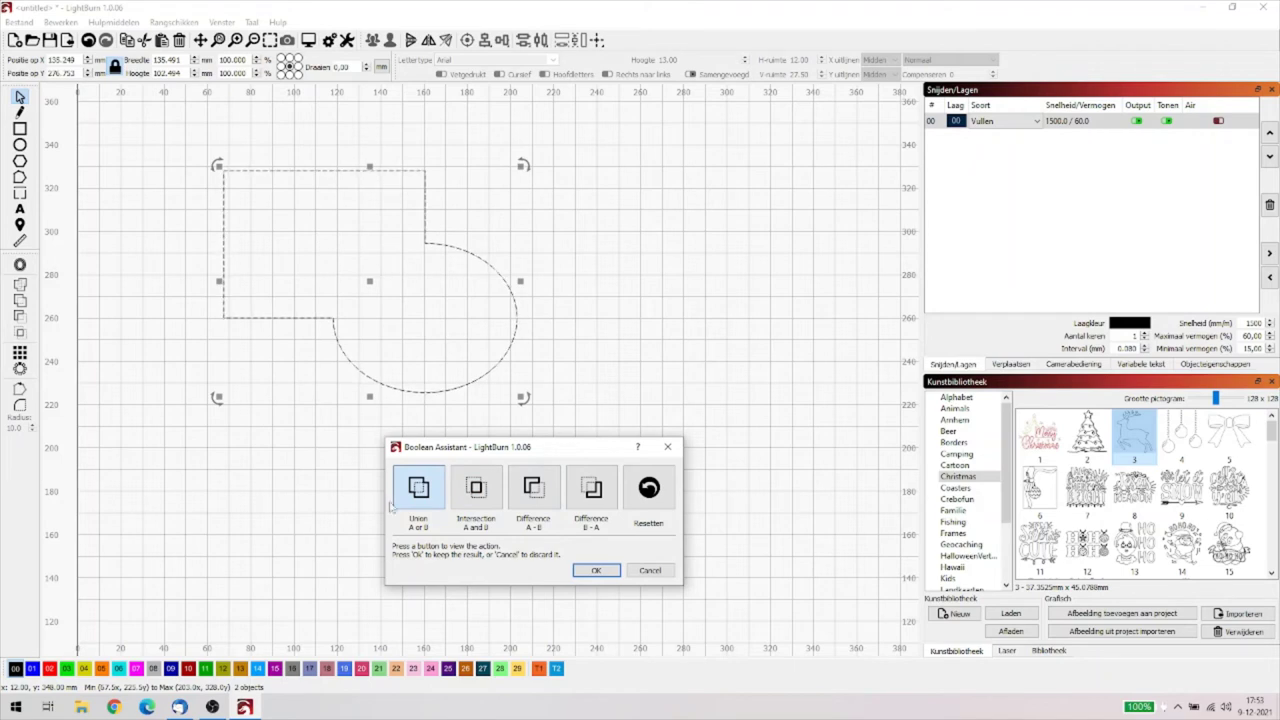
{"action": "left_click", "coordinate": [596, 572]}
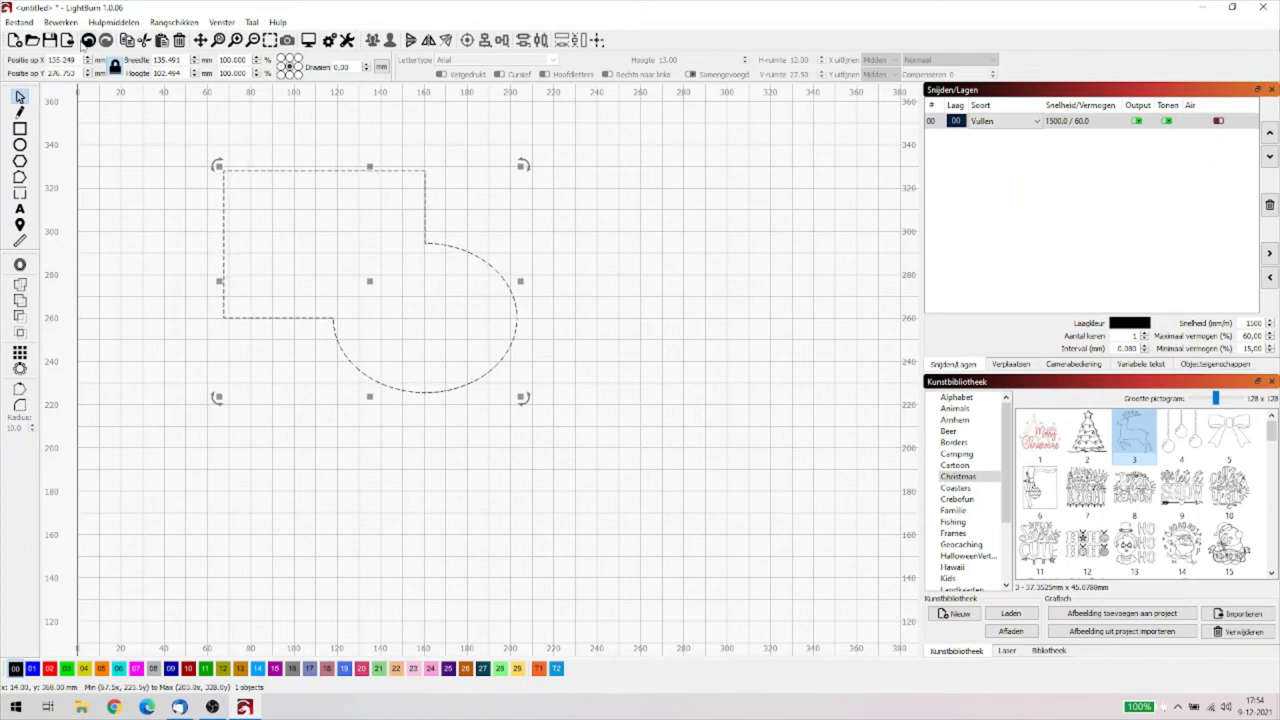
{"action": "left_click", "coordinate": [88, 40]}
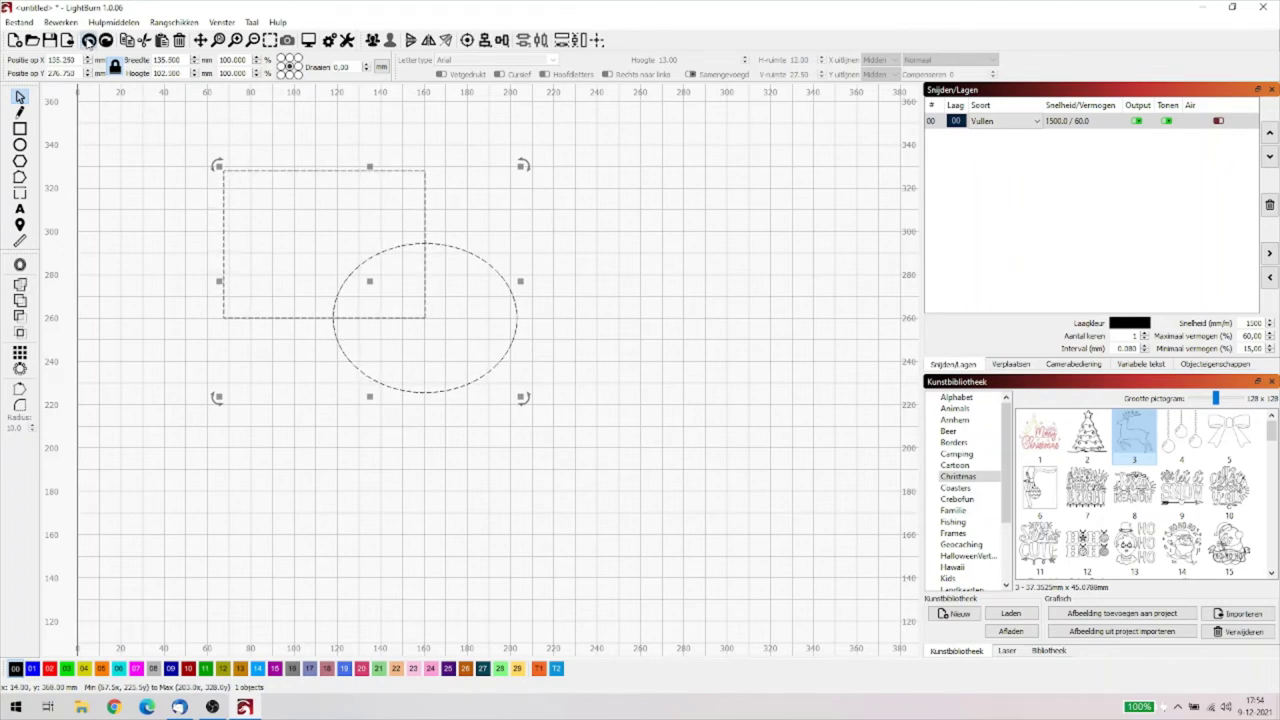
{"action": "left_click", "coordinate": [88, 40]}
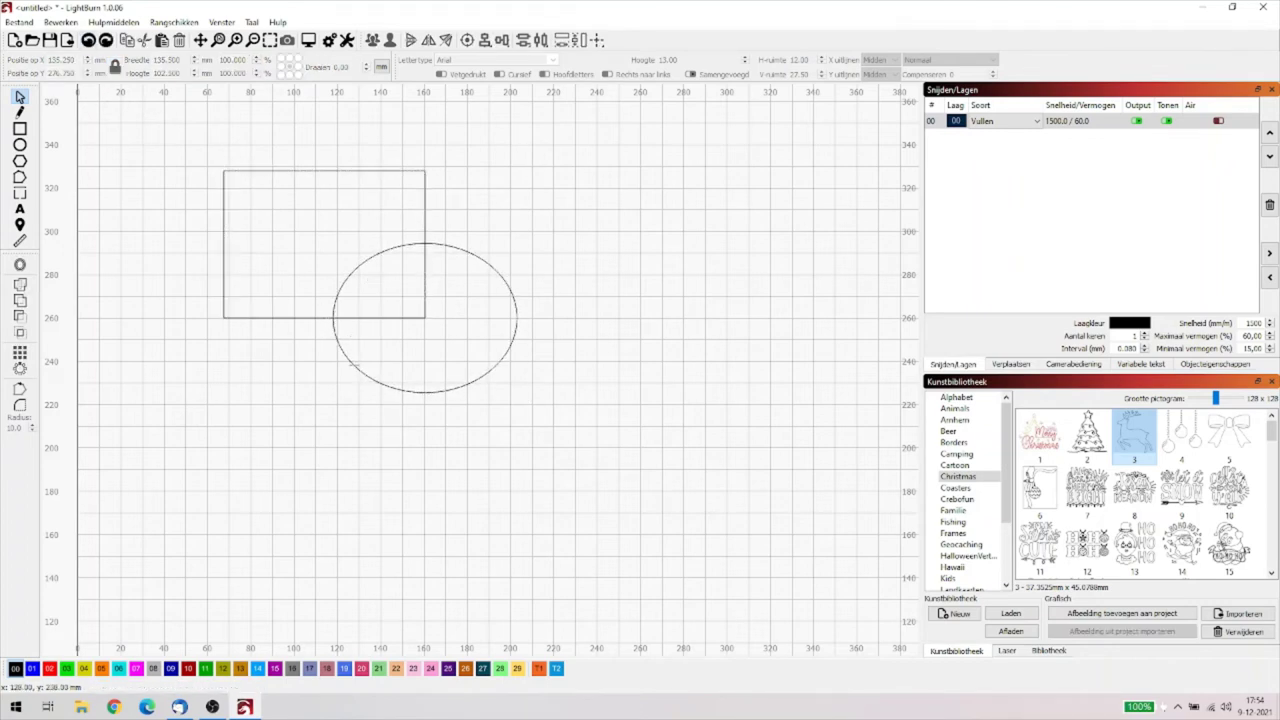
Move the ellipse clear of the rectangle, centred at about X 238, Y 214 mm, and deselect it.
{"action": "left_click", "coordinate": [352, 366]}
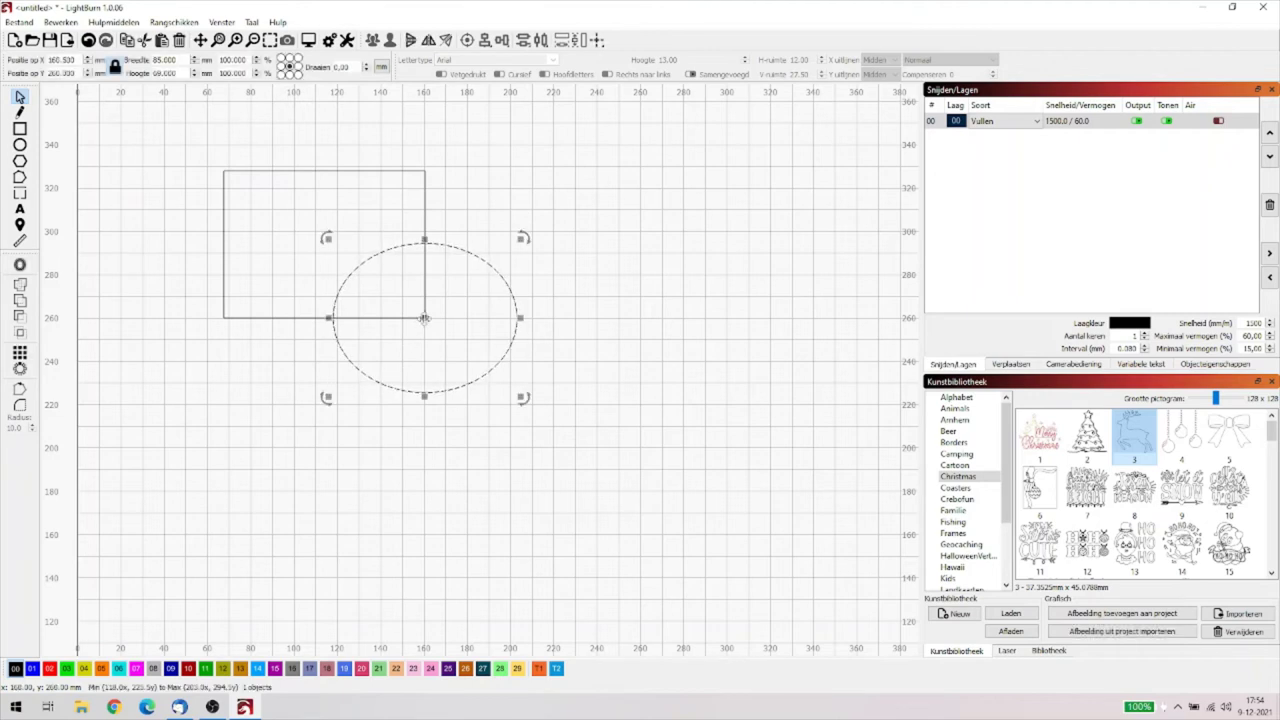
{"action": "left_click_drag", "start_coordinate": [424, 318], "coordinate": [592, 417]}
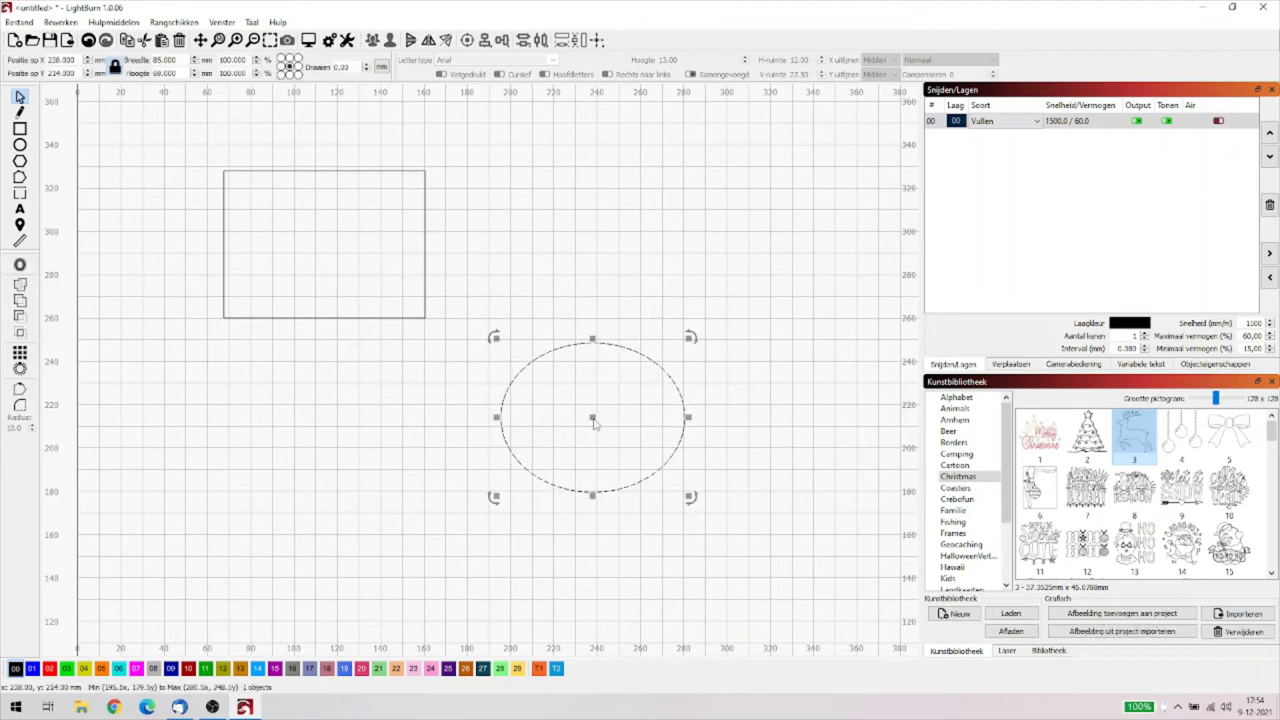
{"action": "left_click", "coordinate": [89, 22]}
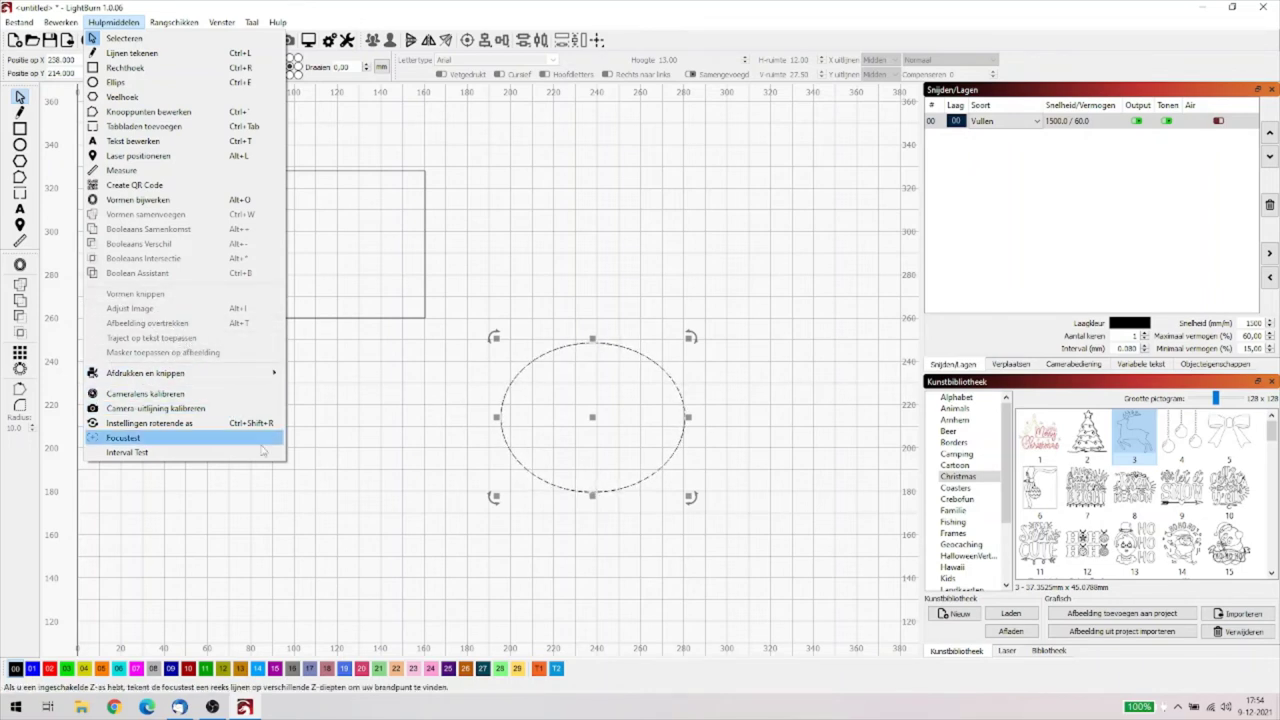
{"action": "left_click", "coordinate": [300, 519]}
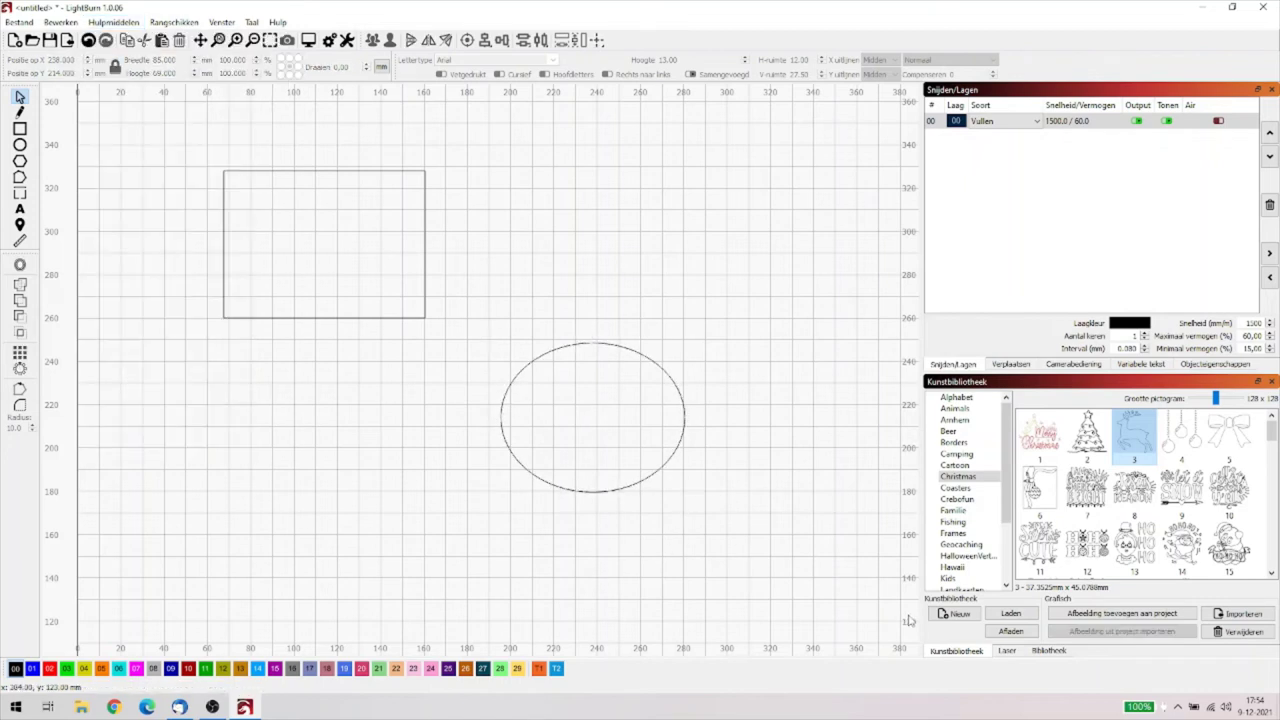
Place the wedding photo from the Familie art library on the canvas, and move the rectangle clear above it, centred at about X 166, Y 321 mm.
{"action": "left_click", "coordinate": [955, 511]}
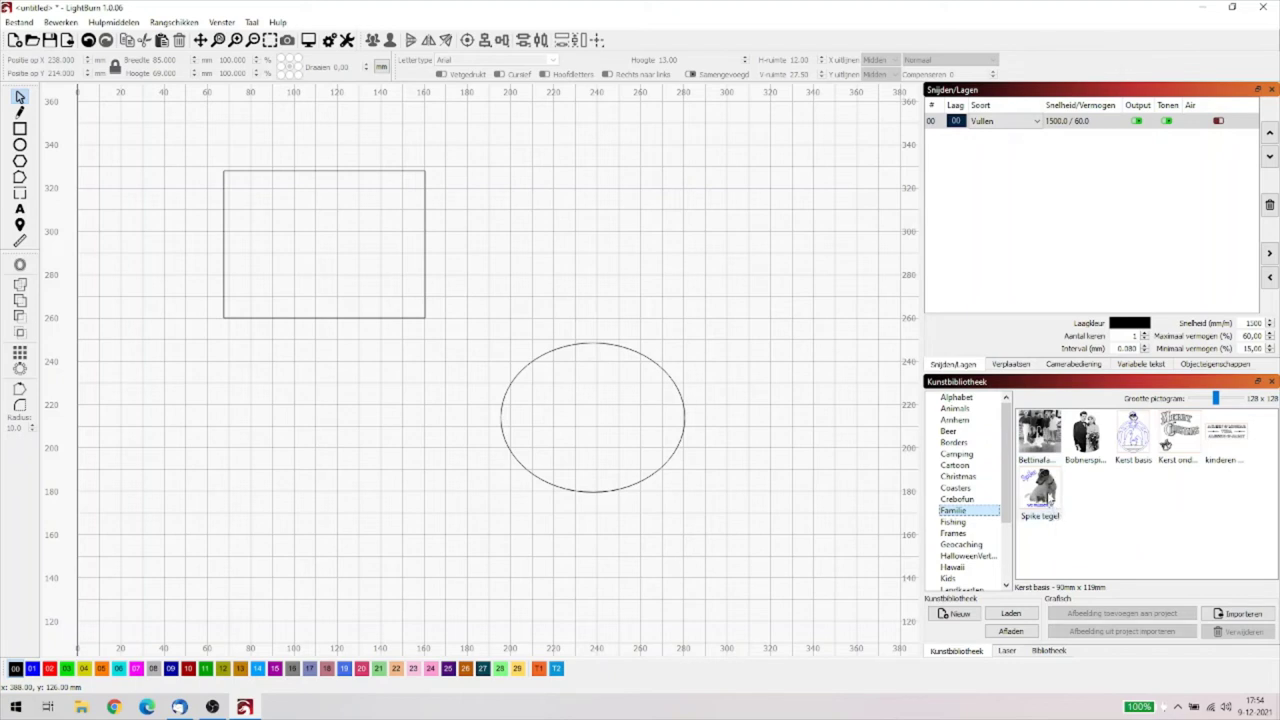
{"action": "left_click_drag", "start_coordinate": [1086, 438], "coordinate": [348, 448]}
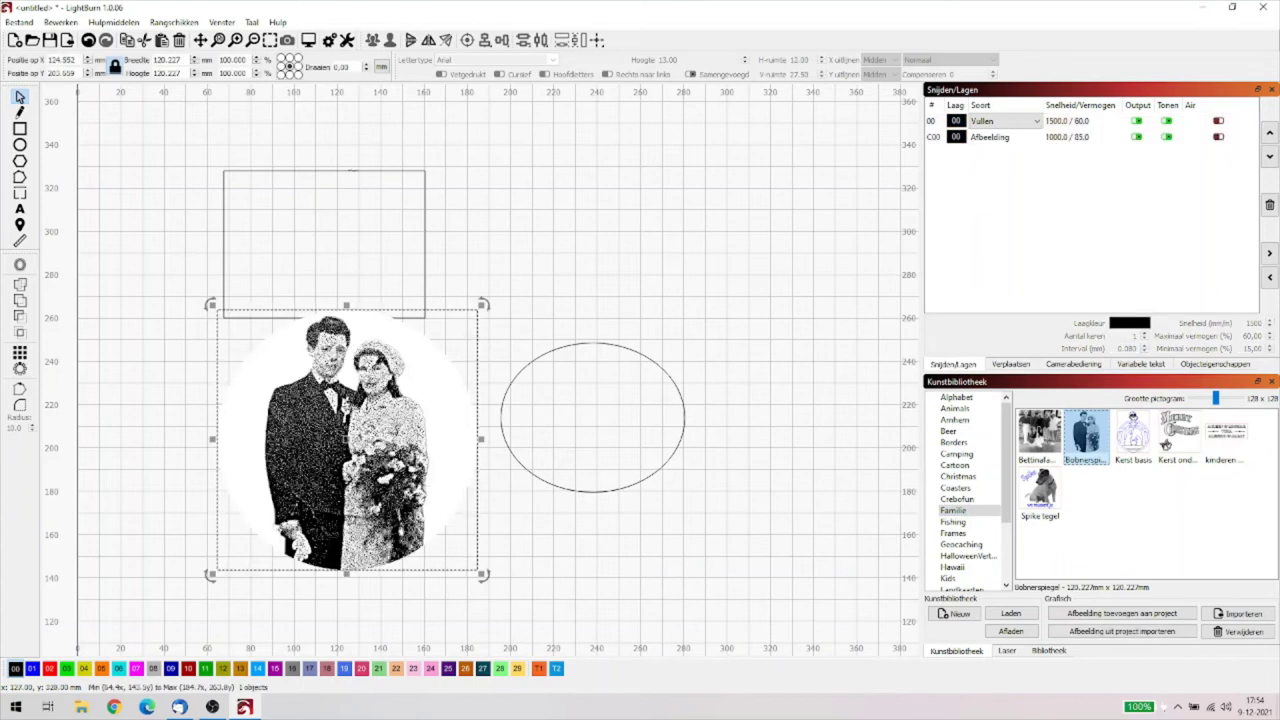
{"action": "left_click", "coordinate": [352, 171]}
{"action": "left_click_drag", "start_coordinate": [314, 251], "coordinate": [439, 192]}
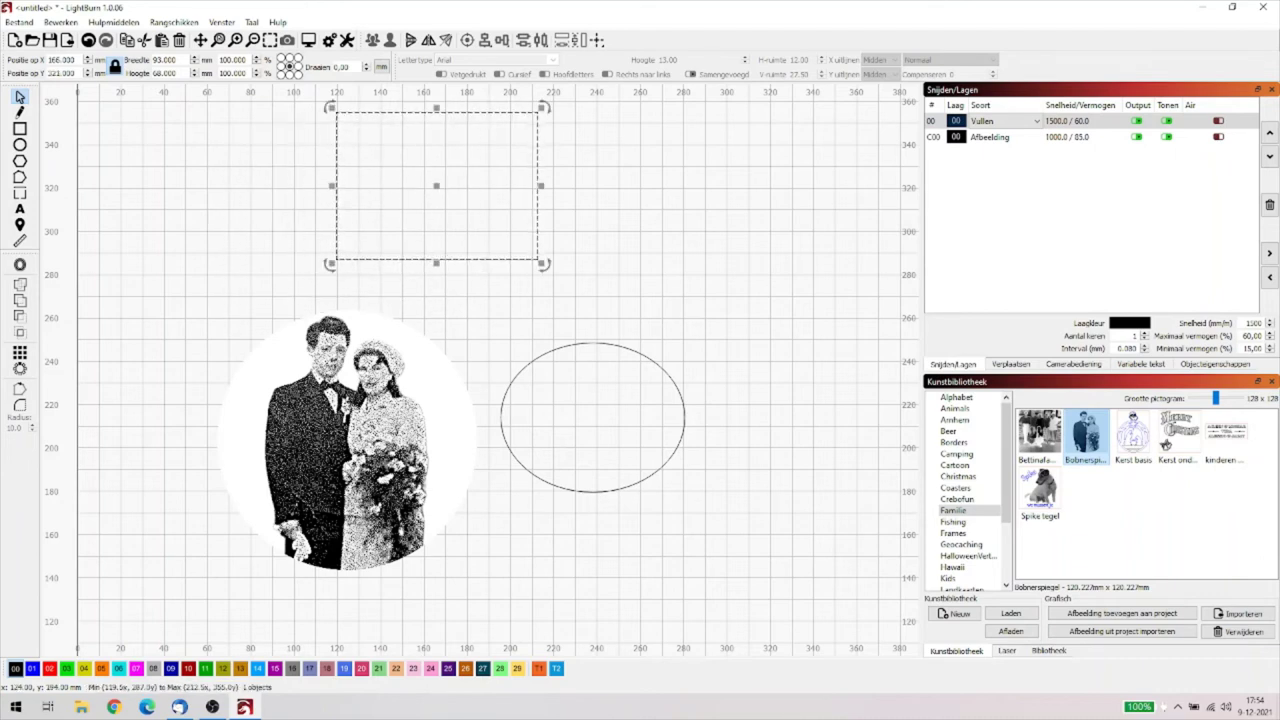
Select the wedding photo and open it in Adjust Image.
{"action": "left_click", "coordinate": [346, 458]}
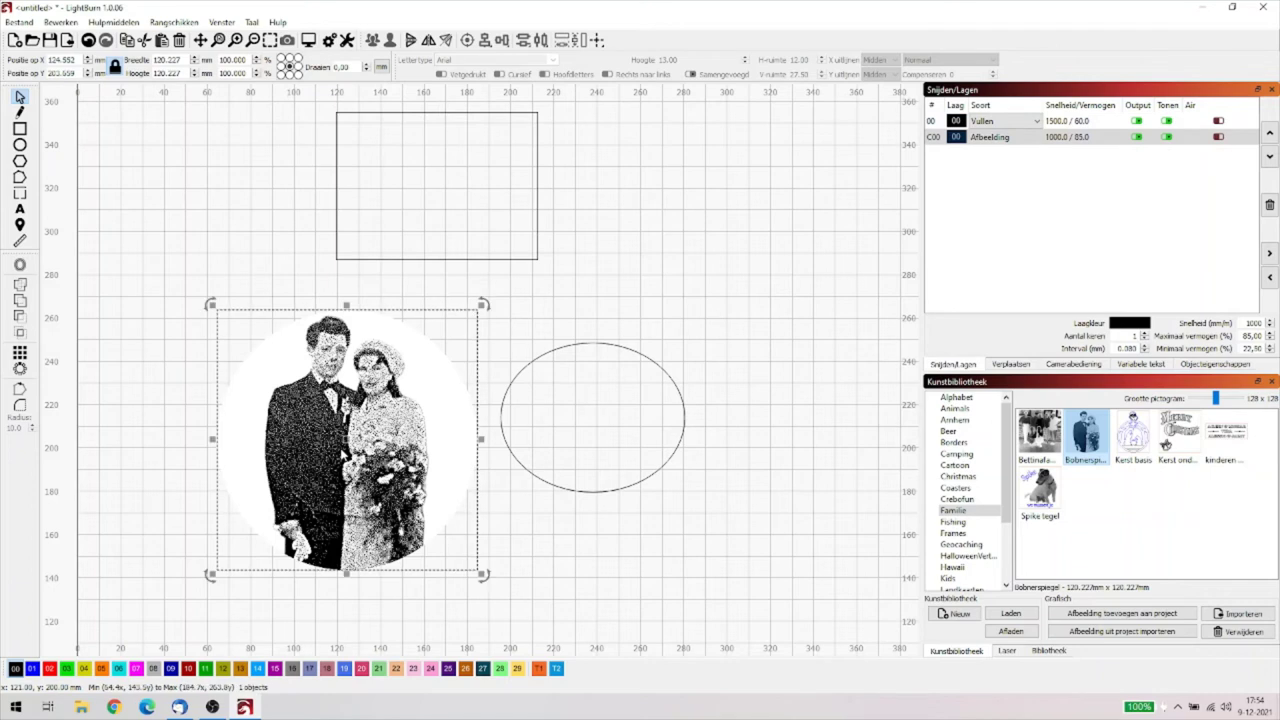
{"action": "left_click", "coordinate": [113, 22]}
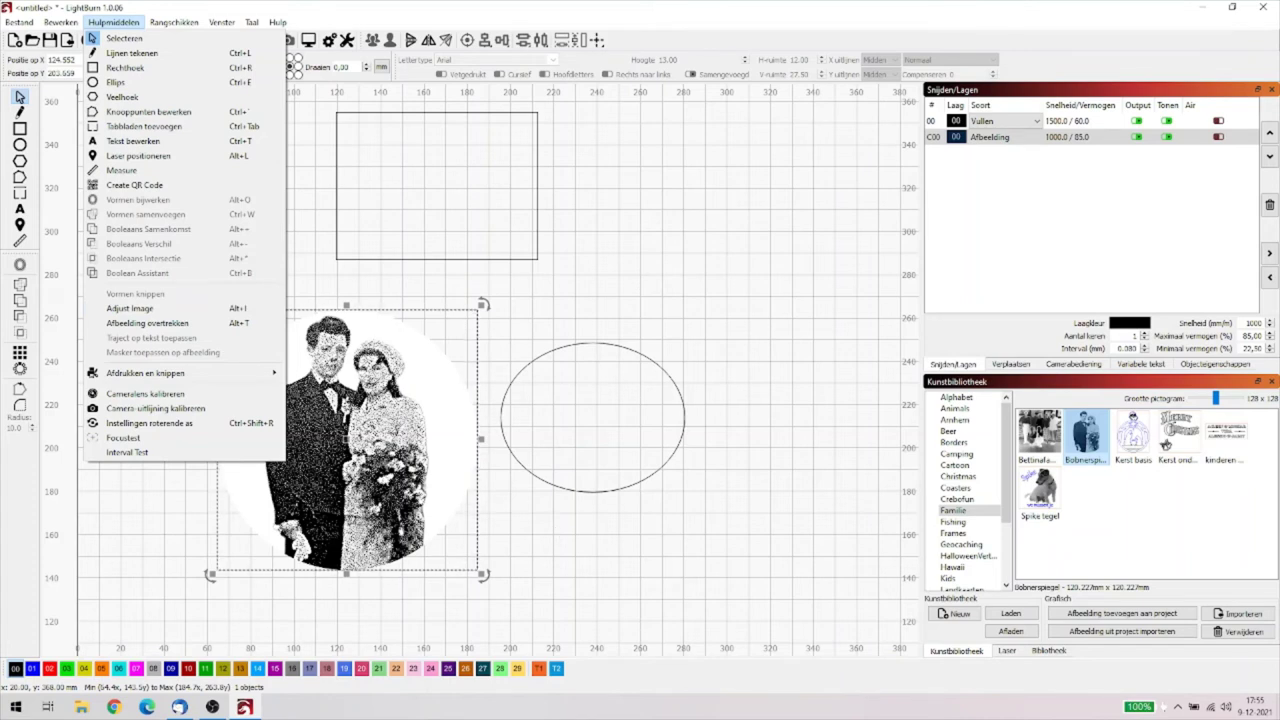
{"action": "right_click", "coordinate": [383, 208]}
{"action": "right_click", "coordinate": [383, 208]}
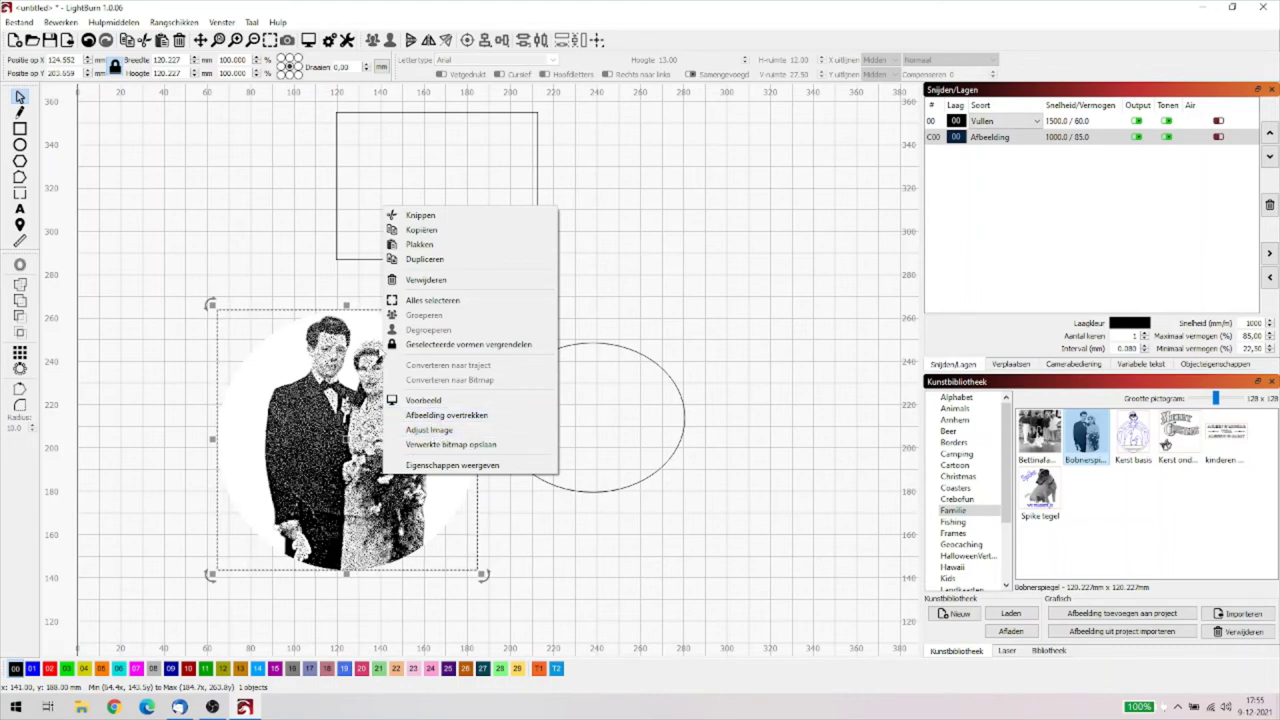
{"action": "left_click", "coordinate": [112, 22]}
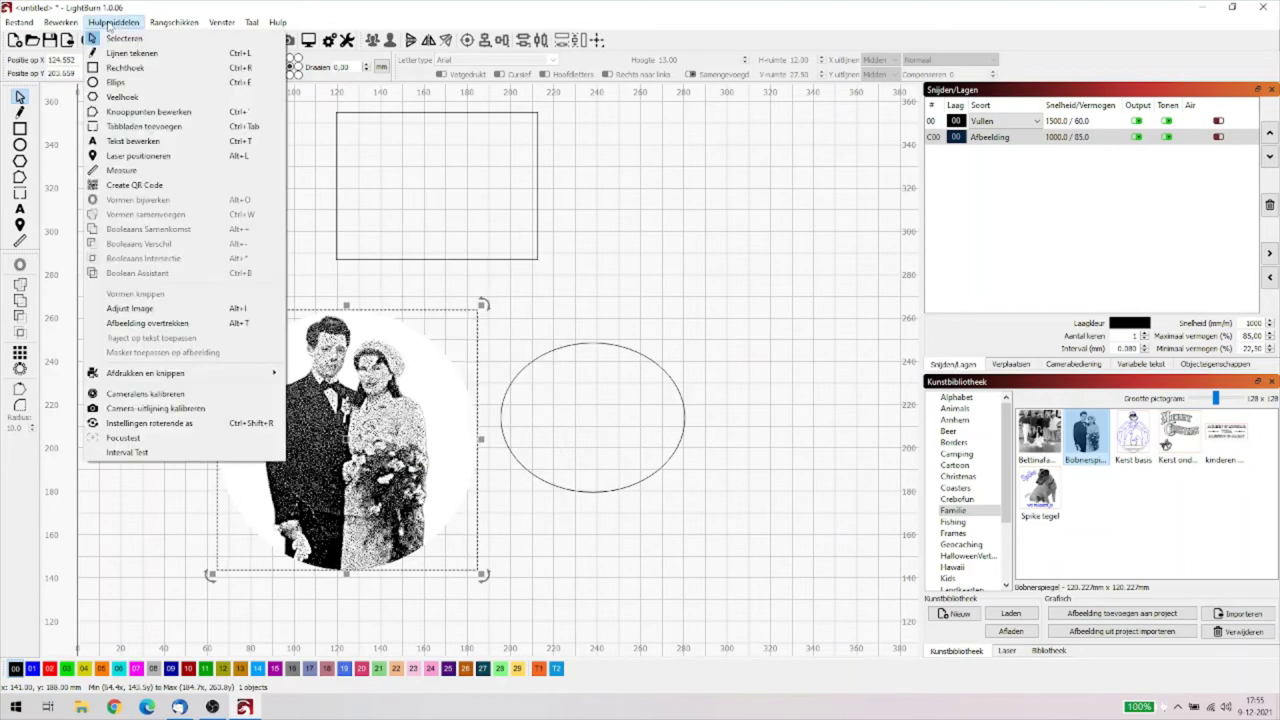
{"action": "left_click", "coordinate": [146, 312]}
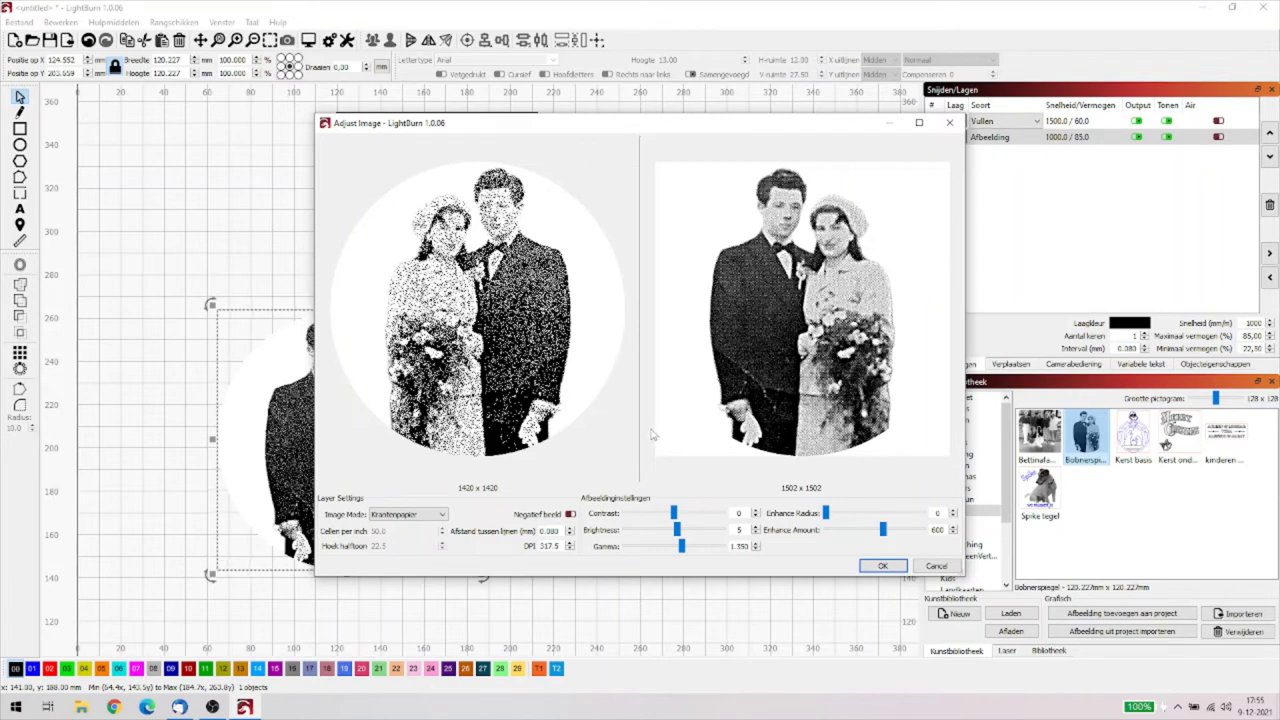
Preview the photo in the Grijswaarde, Drempelwaarde, Geordend and Atkinson image modes, and return to Krantenpapier.
{"action": "left_click", "coordinate": [428, 514]}
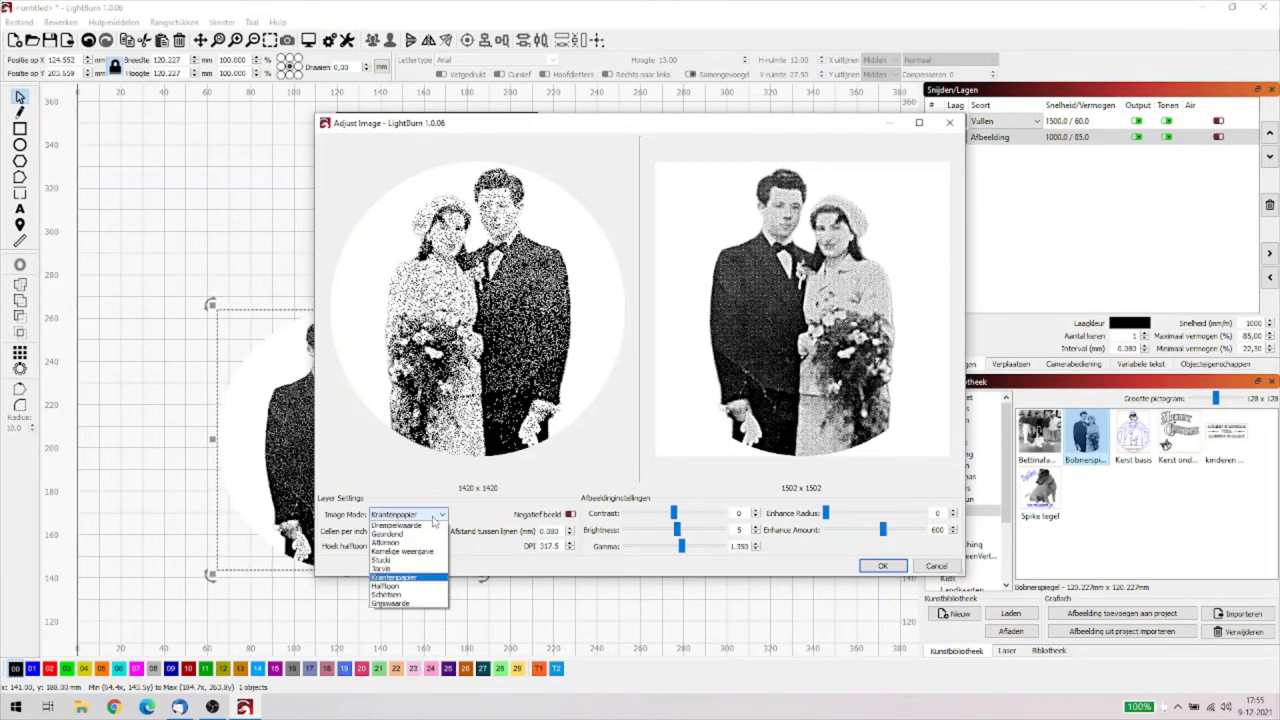
{"action": "left_click", "coordinate": [409, 604]}
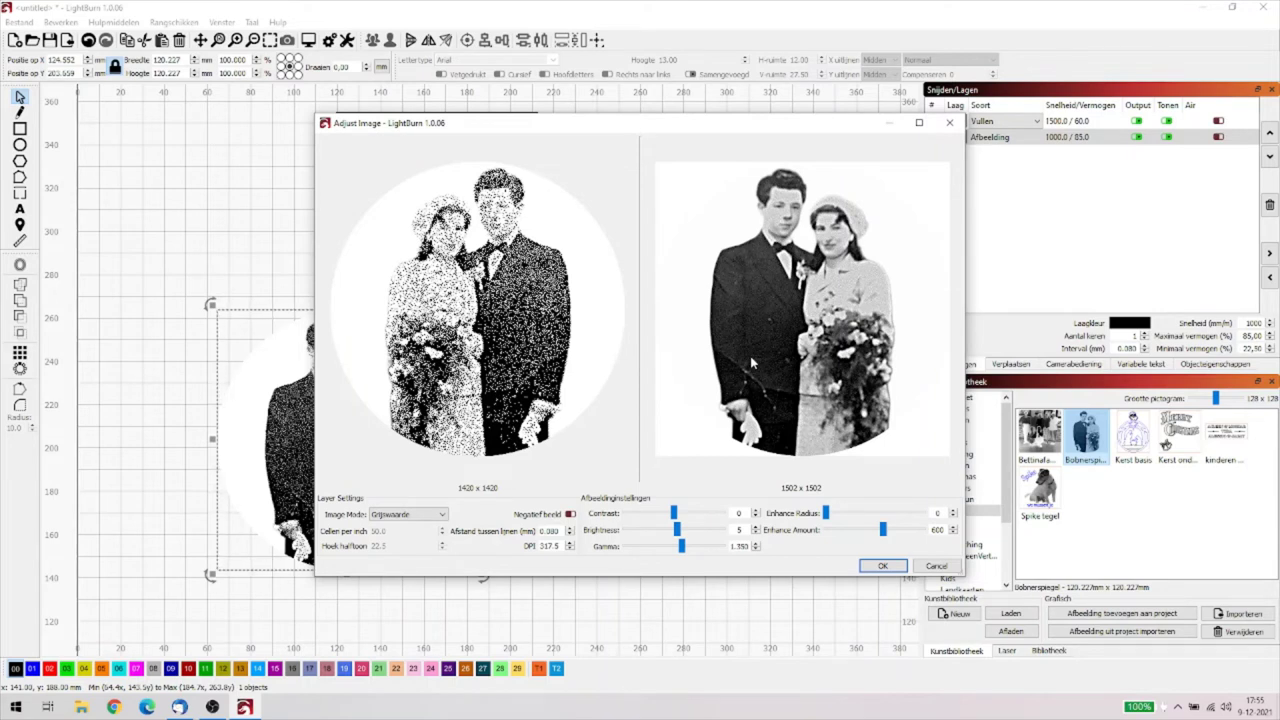
{"action": "left_click", "coordinate": [441, 516]}
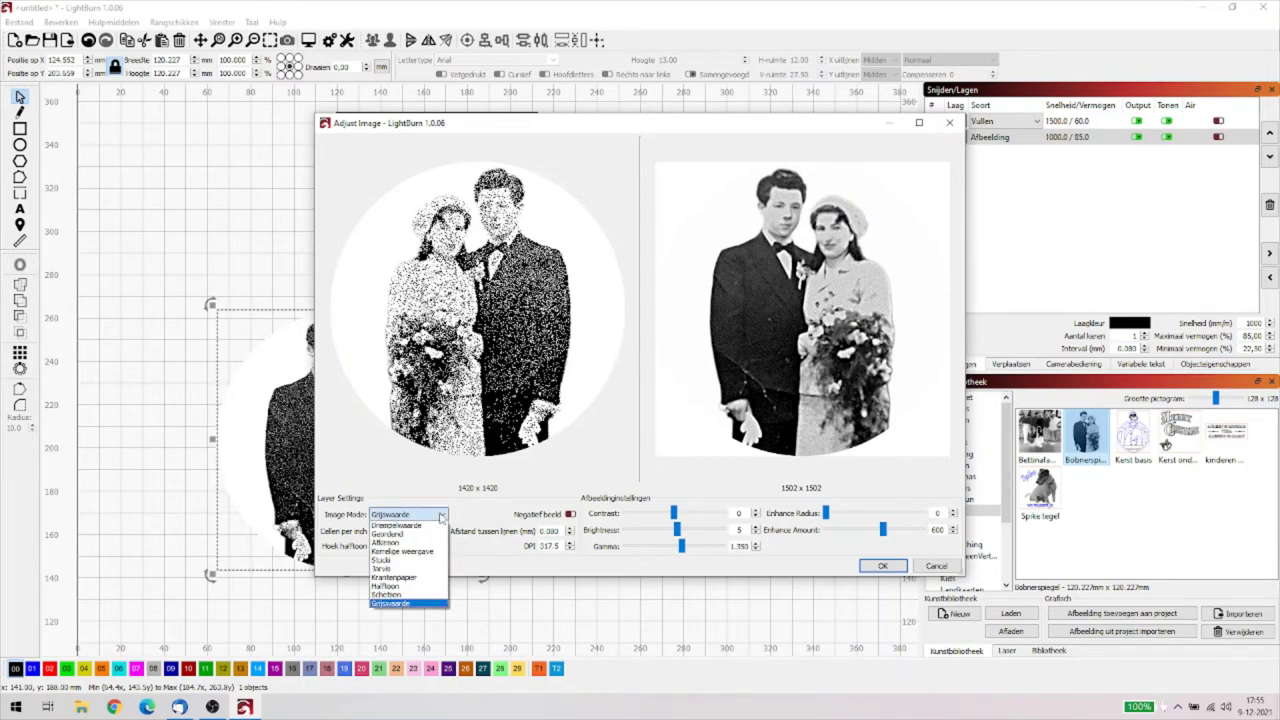
{"action": "left_click", "coordinate": [428, 526]}
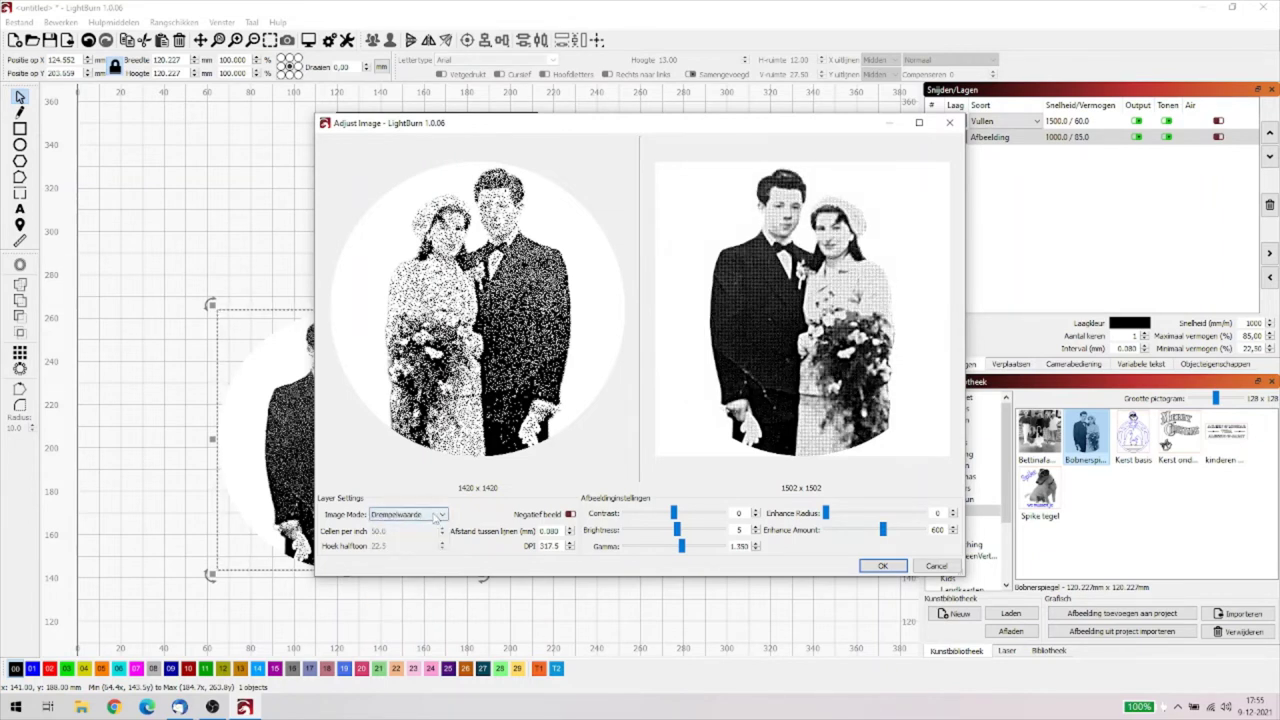
{"action": "left_click", "coordinate": [440, 515]}
{"action": "left_click", "coordinate": [428, 534]}
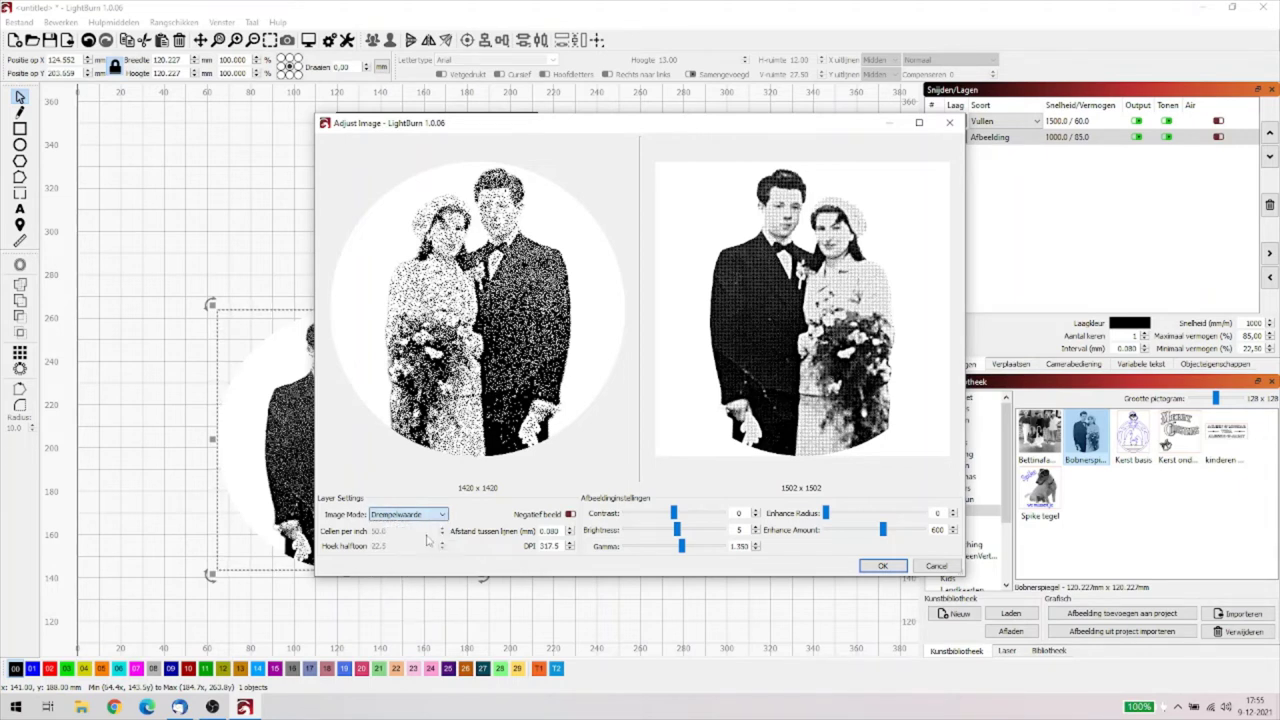
{"action": "left_click", "coordinate": [442, 515]}
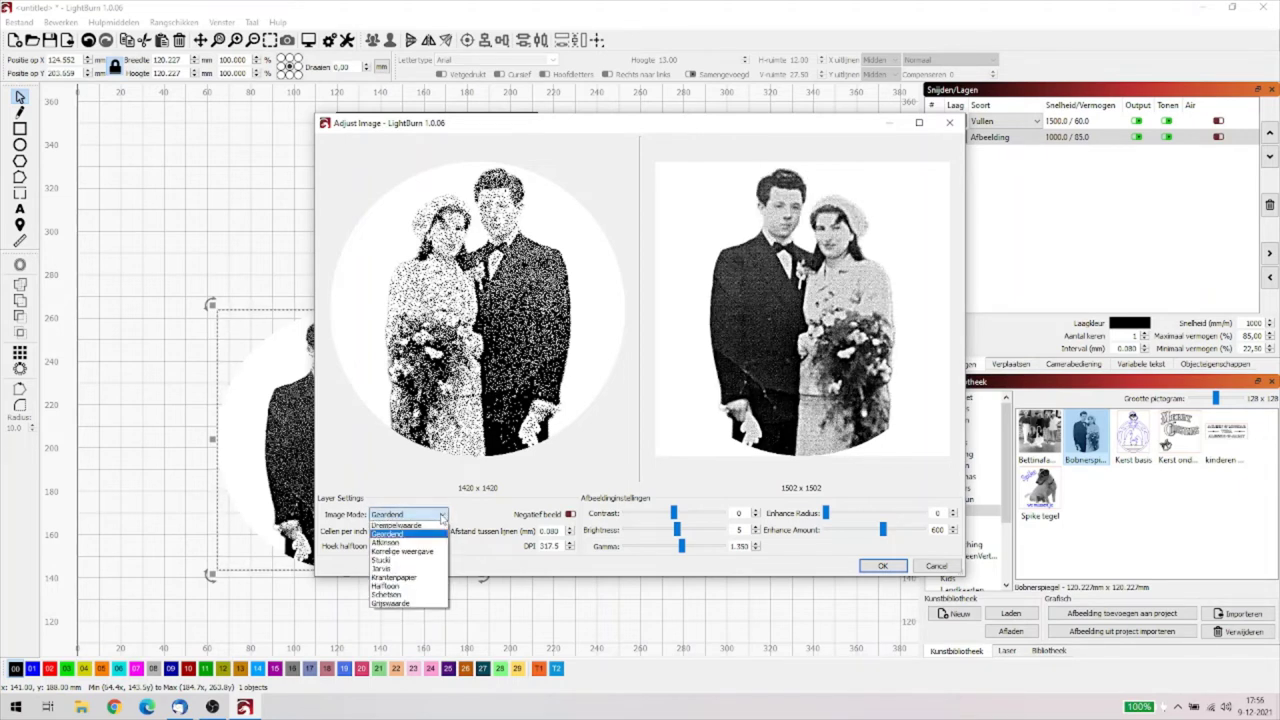
{"action": "left_click", "coordinate": [430, 543]}
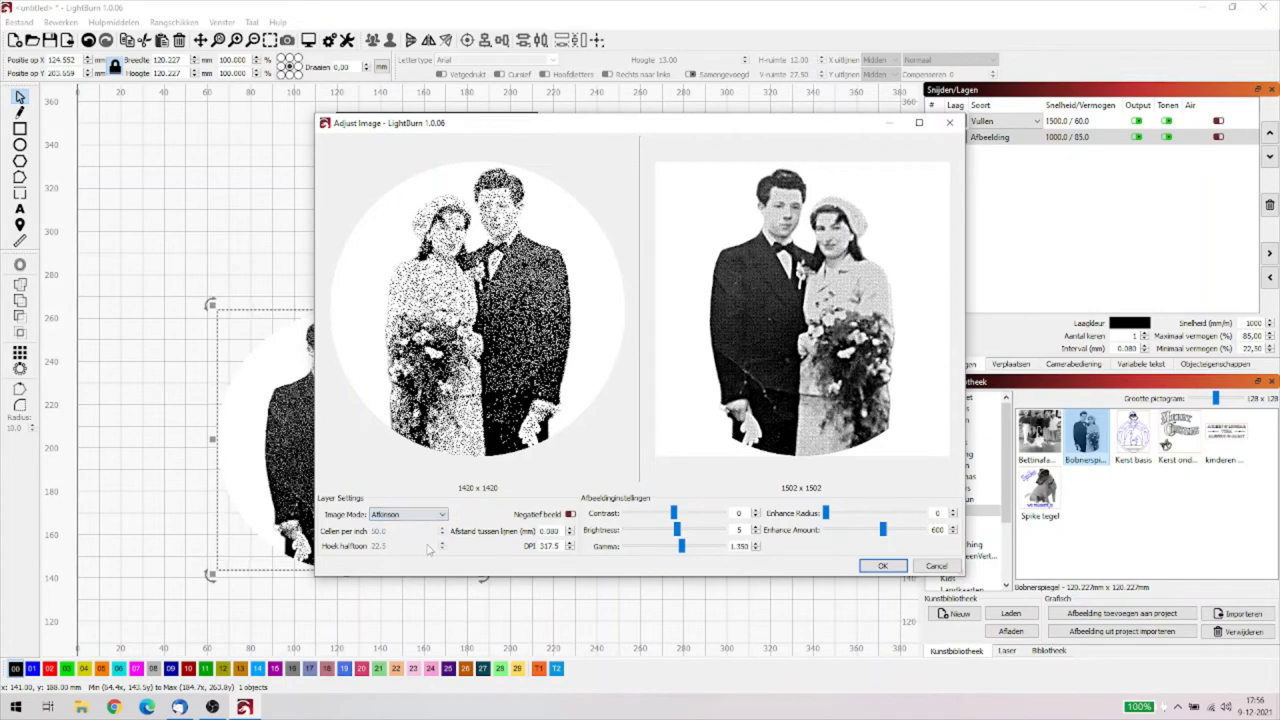
{"action": "left_click", "coordinate": [442, 515]}
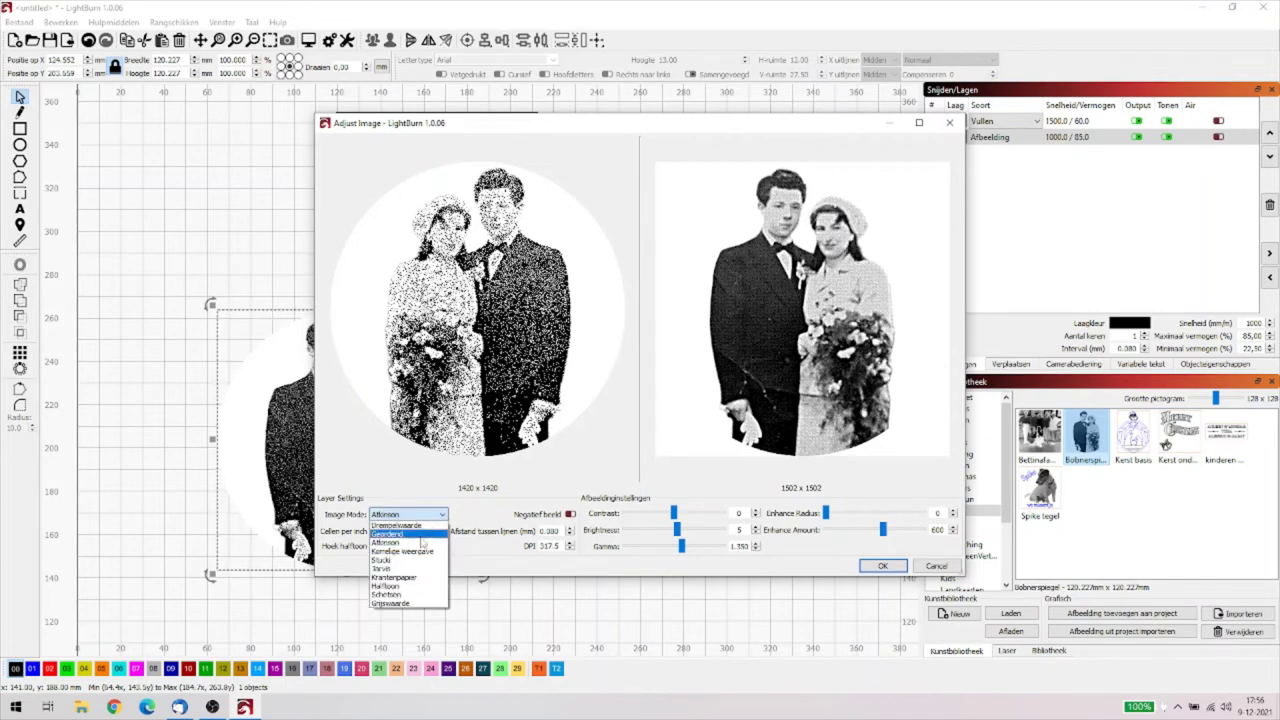
{"action": "left_click", "coordinate": [408, 578]}
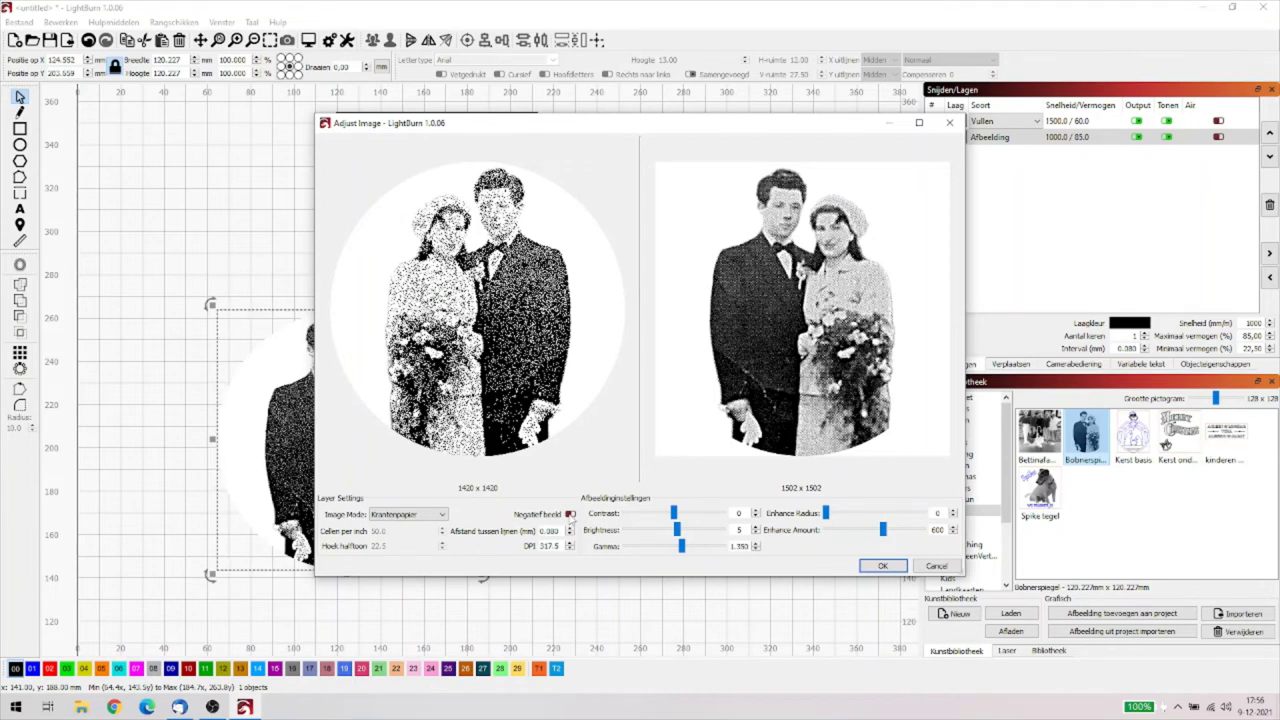
Try the negative image and a 0.090 mm line interval on the photo, restoring the positive image and 0.080 mm.
{"action": "left_click", "coordinate": [570, 514]}
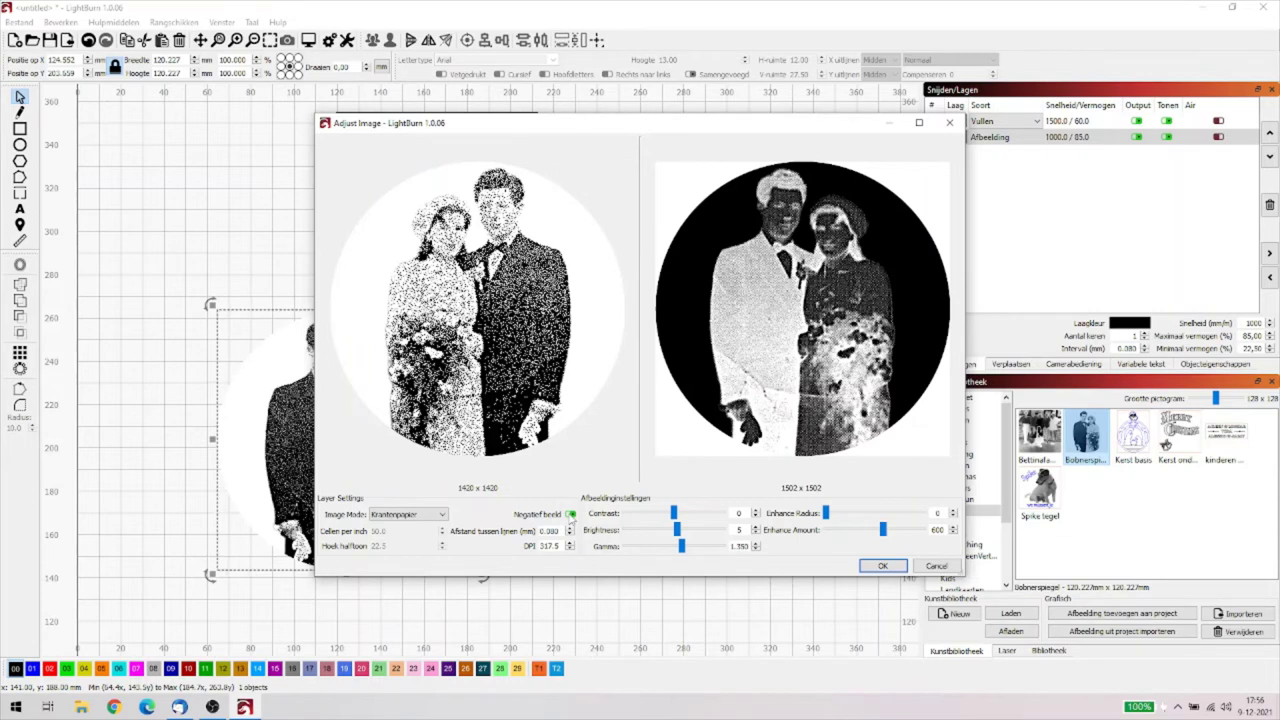
{"action": "left_click", "coordinate": [570, 514]}
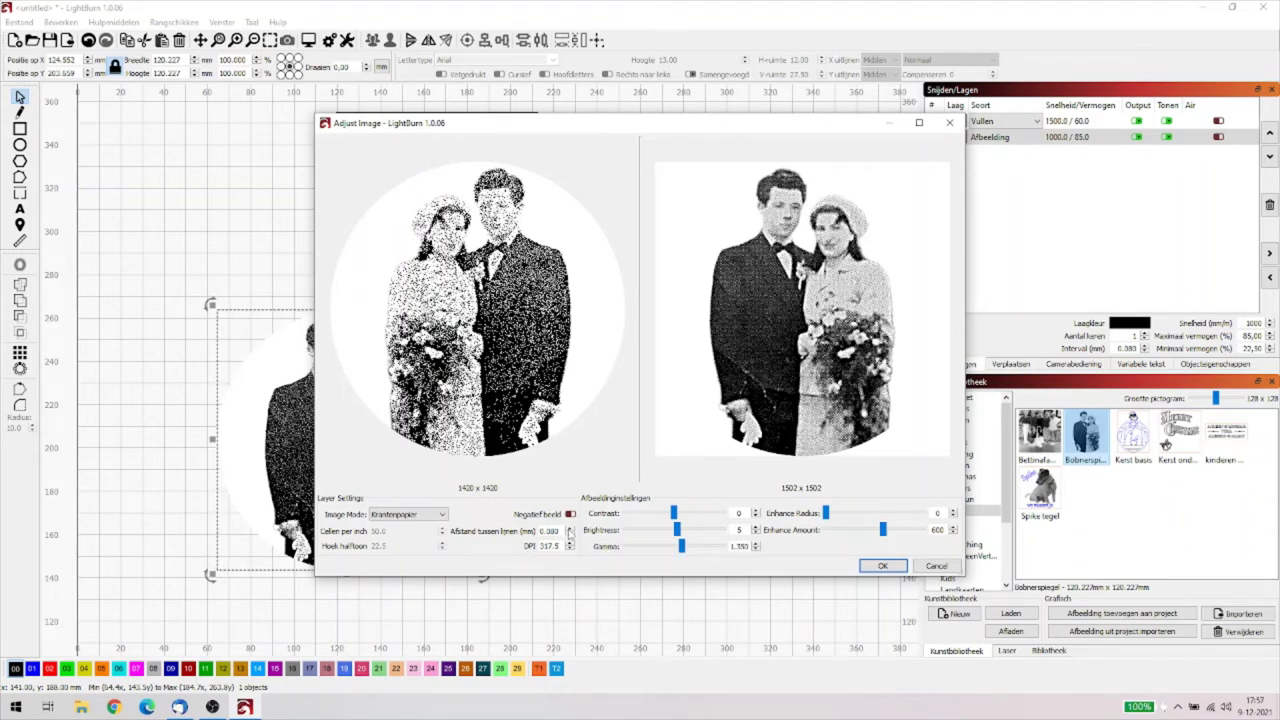
{"action": "left_click", "coordinate": [569, 530]}
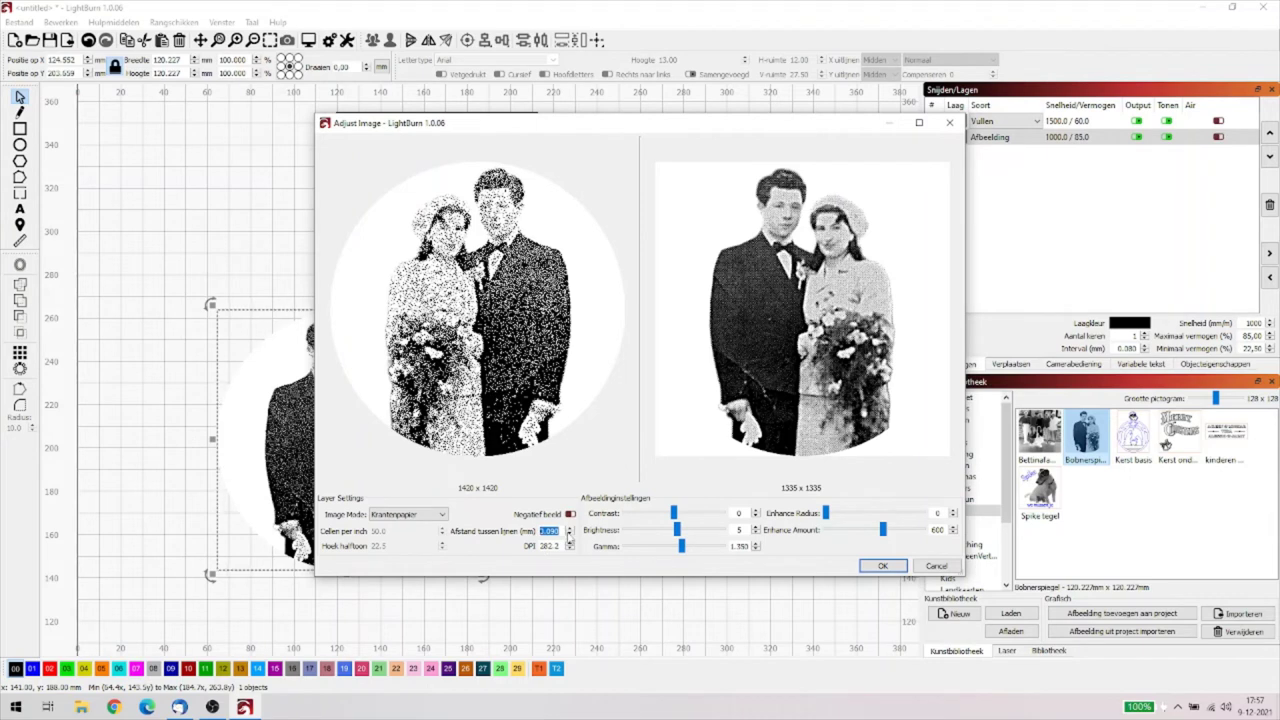
{"action": "left_click", "coordinate": [570, 536]}
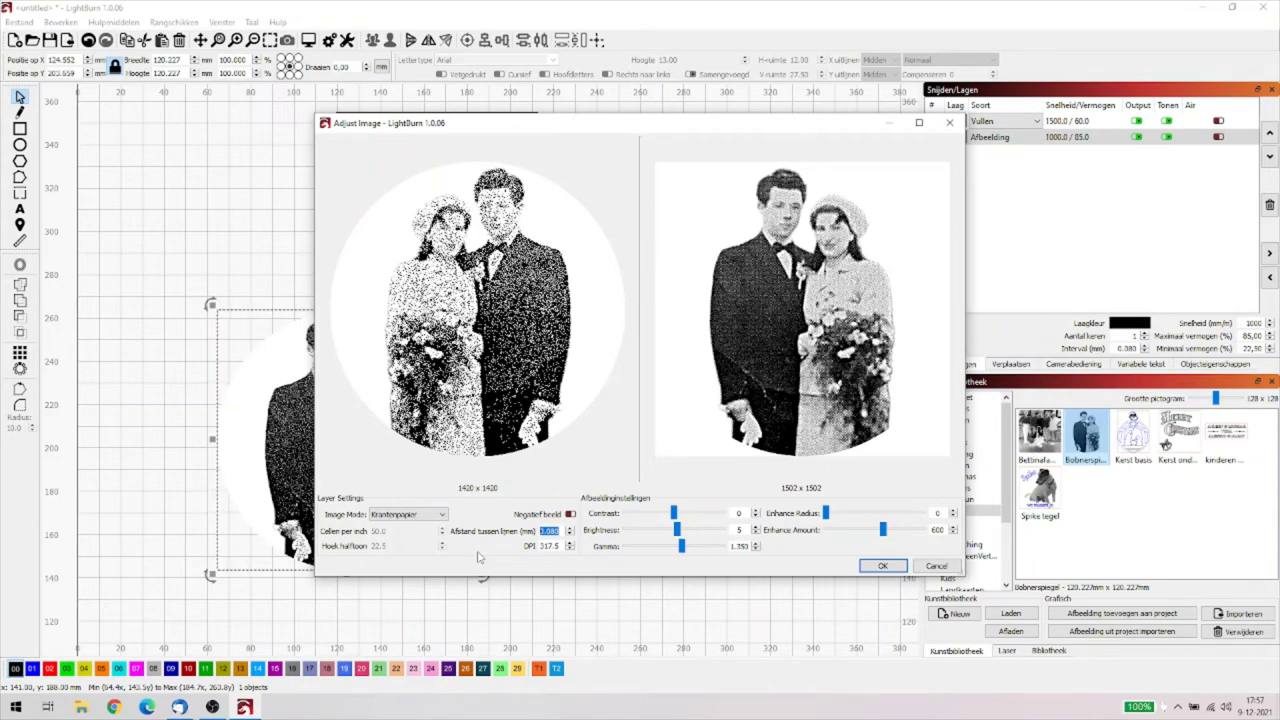
Set the photo's contrast to -7 and brightness to 59 with a lower gamma, try an enhance radius of 27, restore it to 0, and apply.
{"action": "left_click_drag", "start_coordinate": [674, 513], "coordinate": [668, 546]}
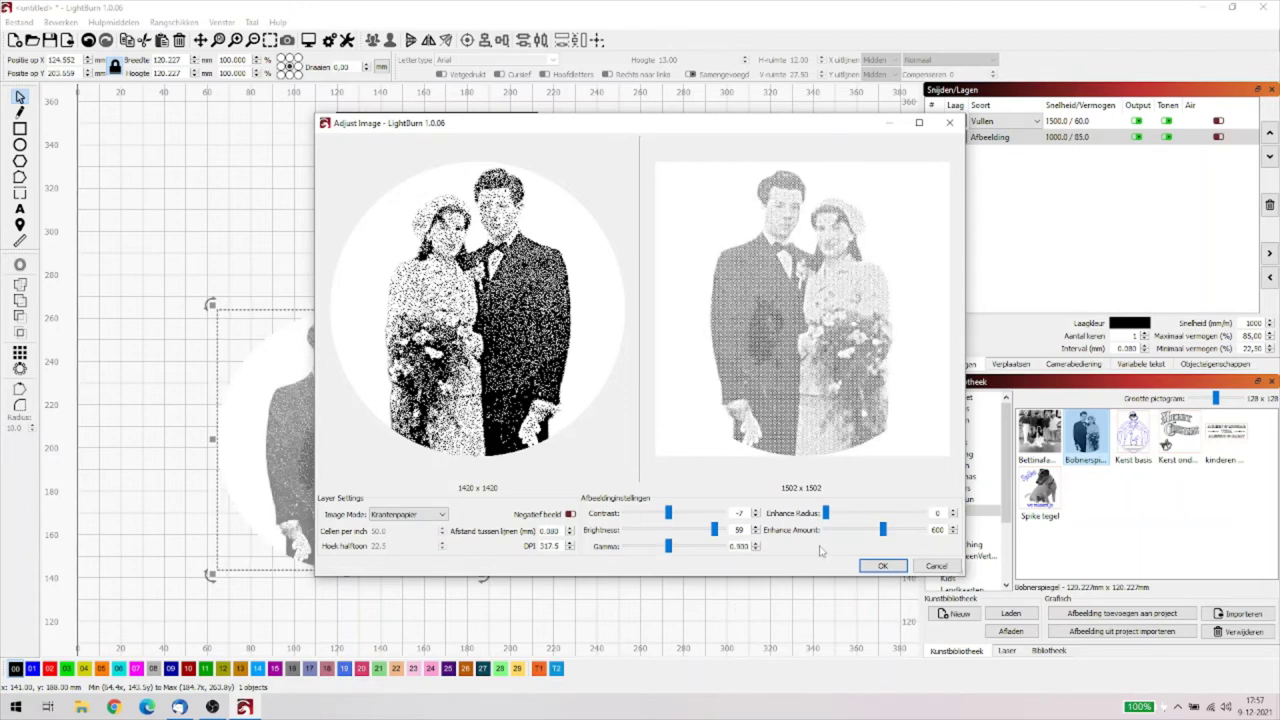
{"action": "left_click_drag", "start_coordinate": [826, 513], "coordinate": [878, 516]}
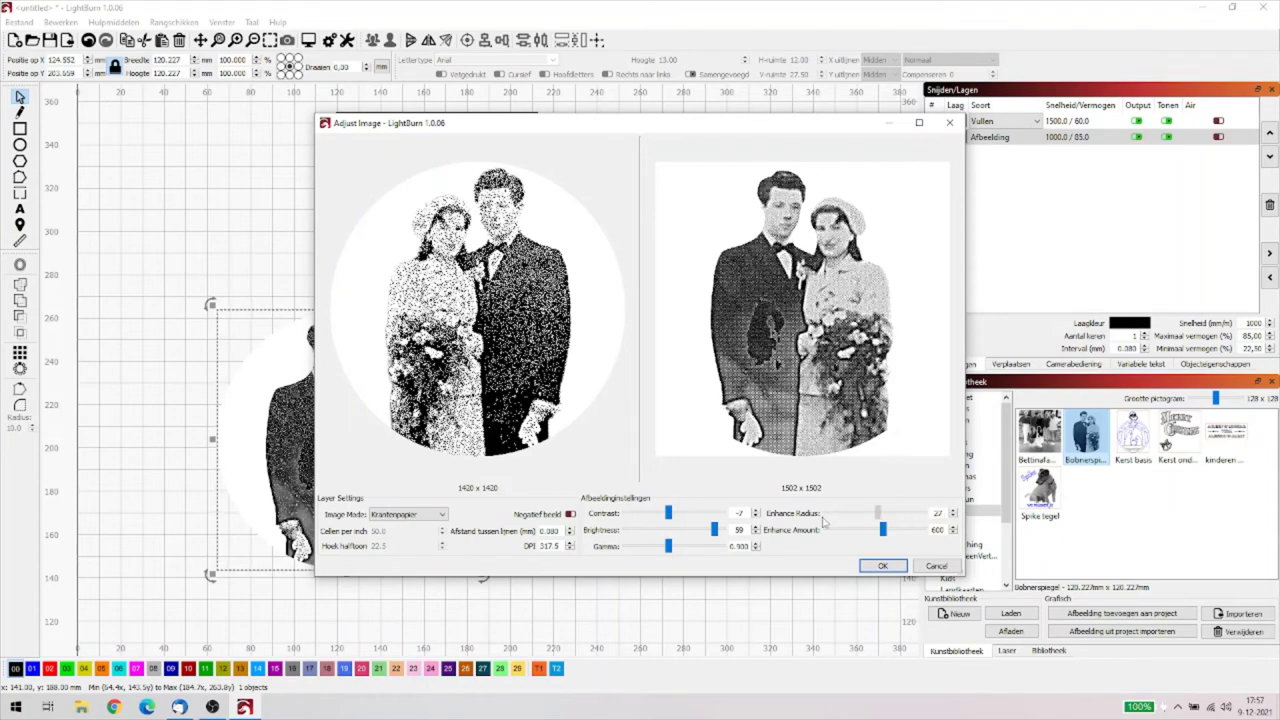
{"action": "left_click", "coordinate": [824, 519]}
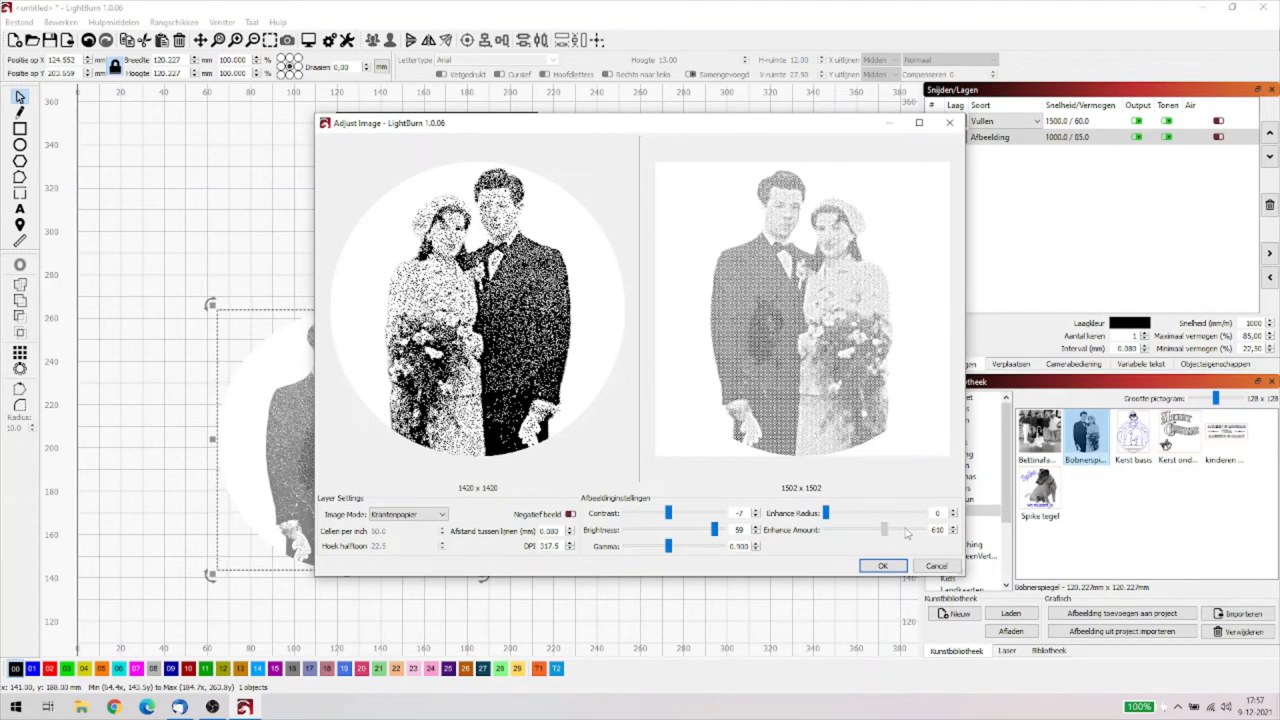
{"action": "left_click_drag", "start_coordinate": [852, 533], "coordinate": [867, 530]}
{"action": "left_click", "coordinate": [883, 566]}
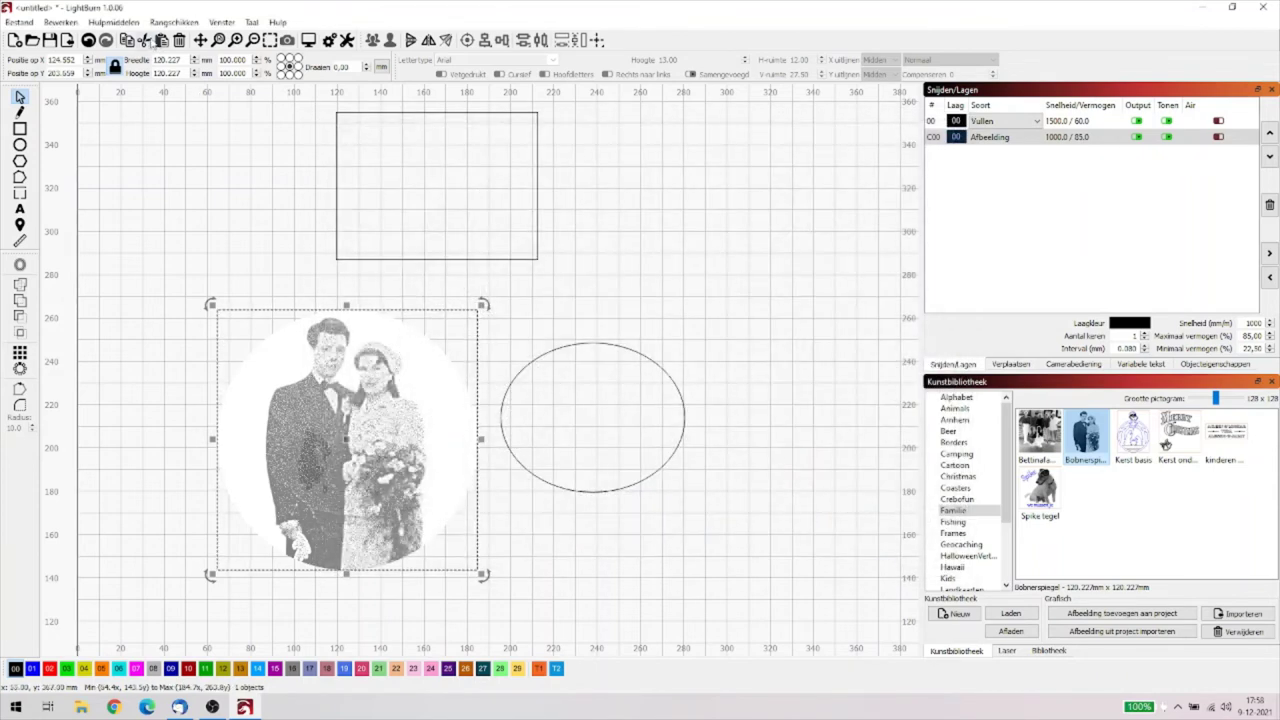
Open the image tracing dialog (Afbeelding overtrekken) for the adjusted wedding photo.
{"action": "left_click", "coordinate": [114, 24]}
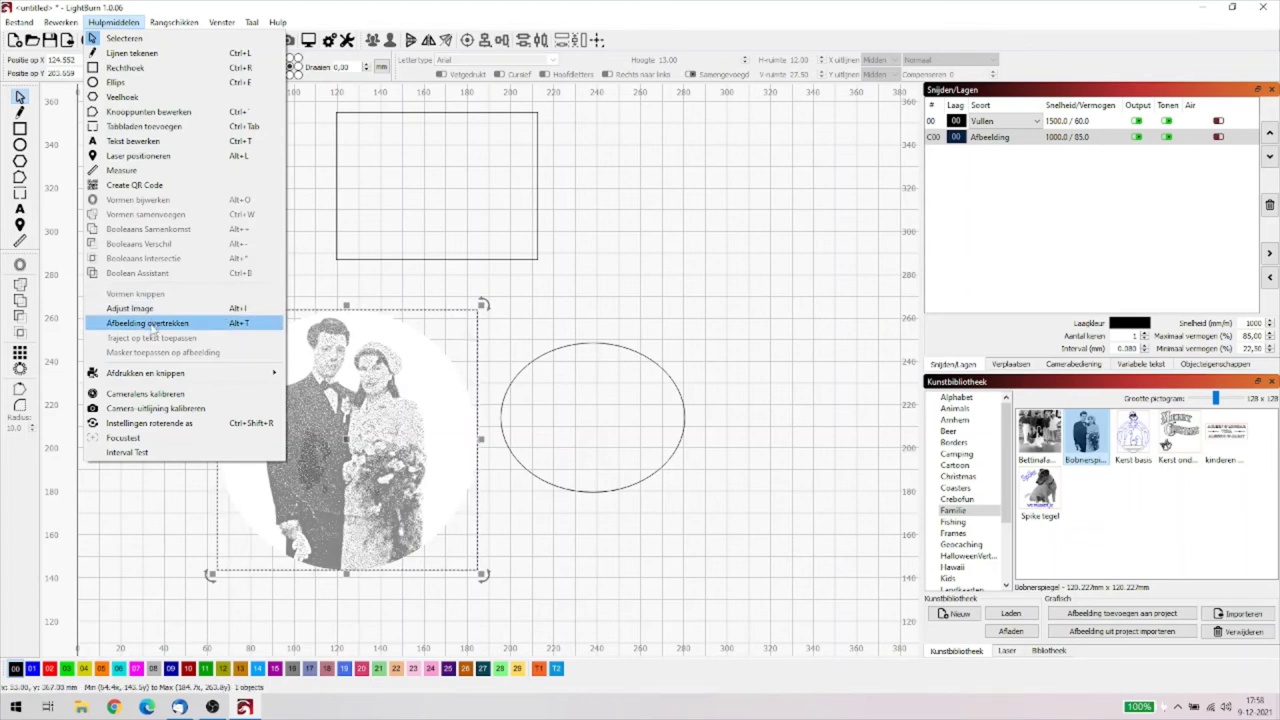
{"action": "left_click", "coordinate": [565, 271]}
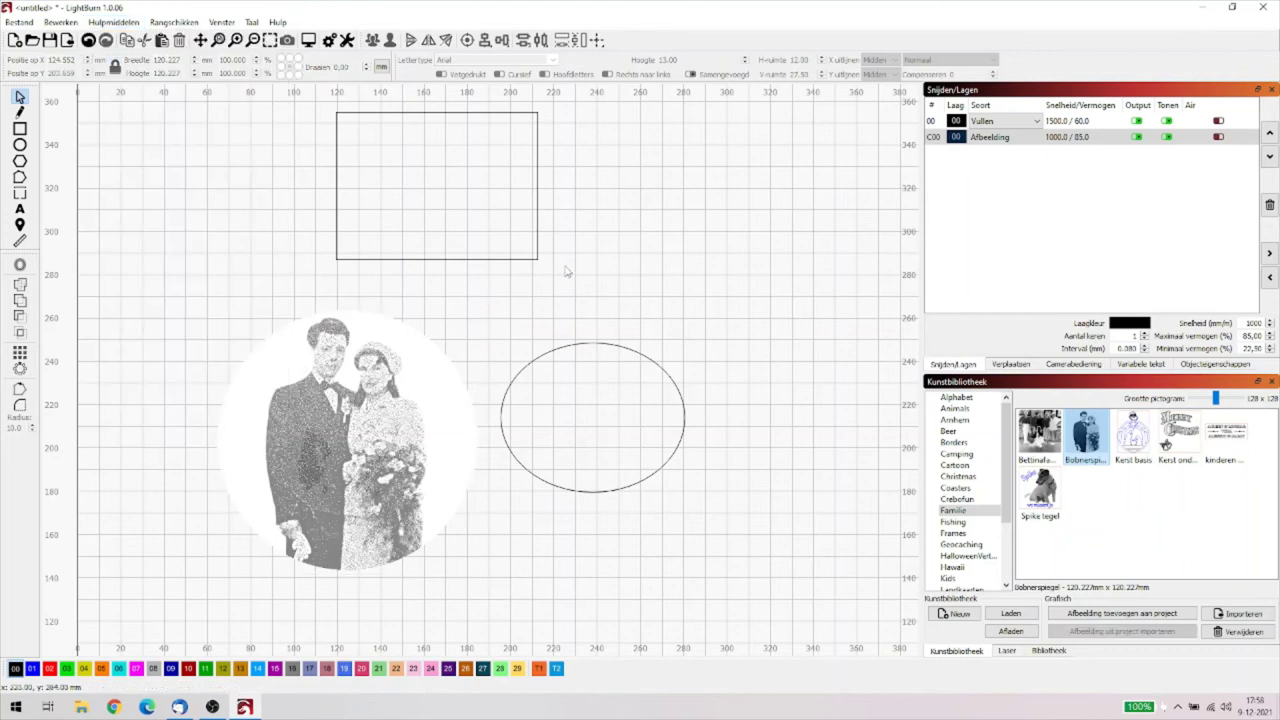
{"action": "left_click", "coordinate": [418, 400]}
{"action": "right_click", "coordinate": [418, 400]}
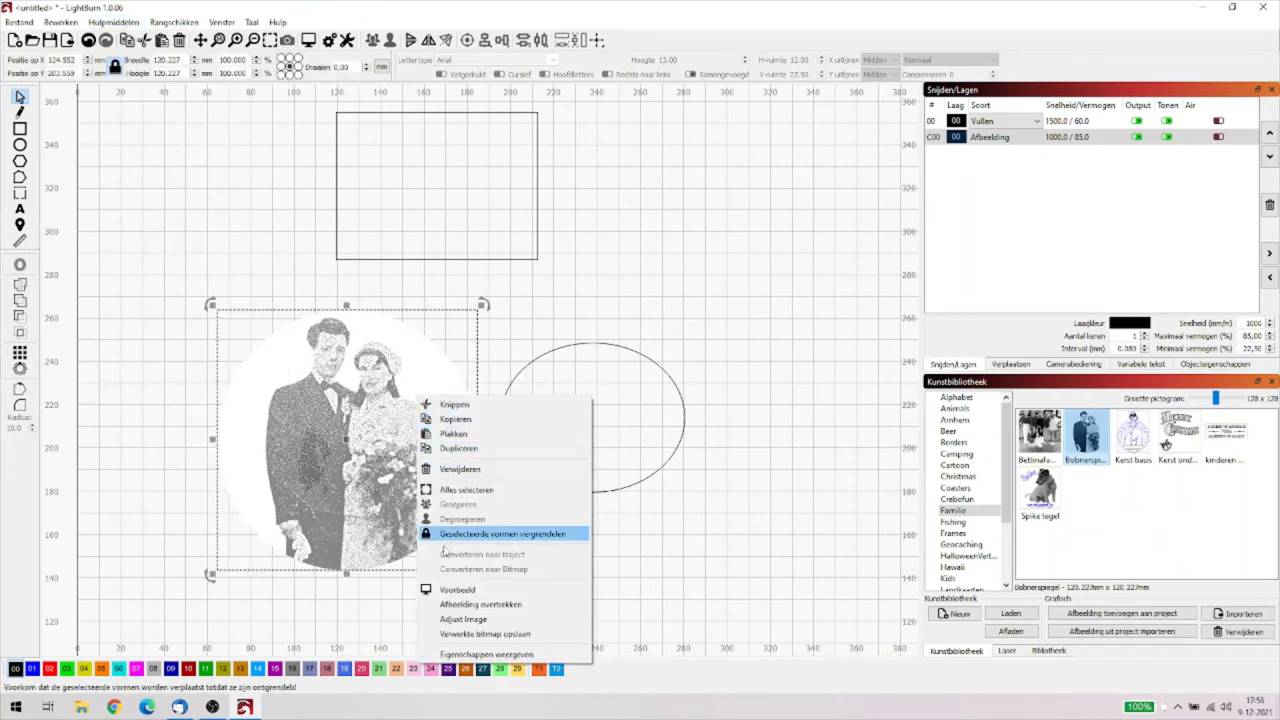
{"action": "left_click", "coordinate": [476, 605]}
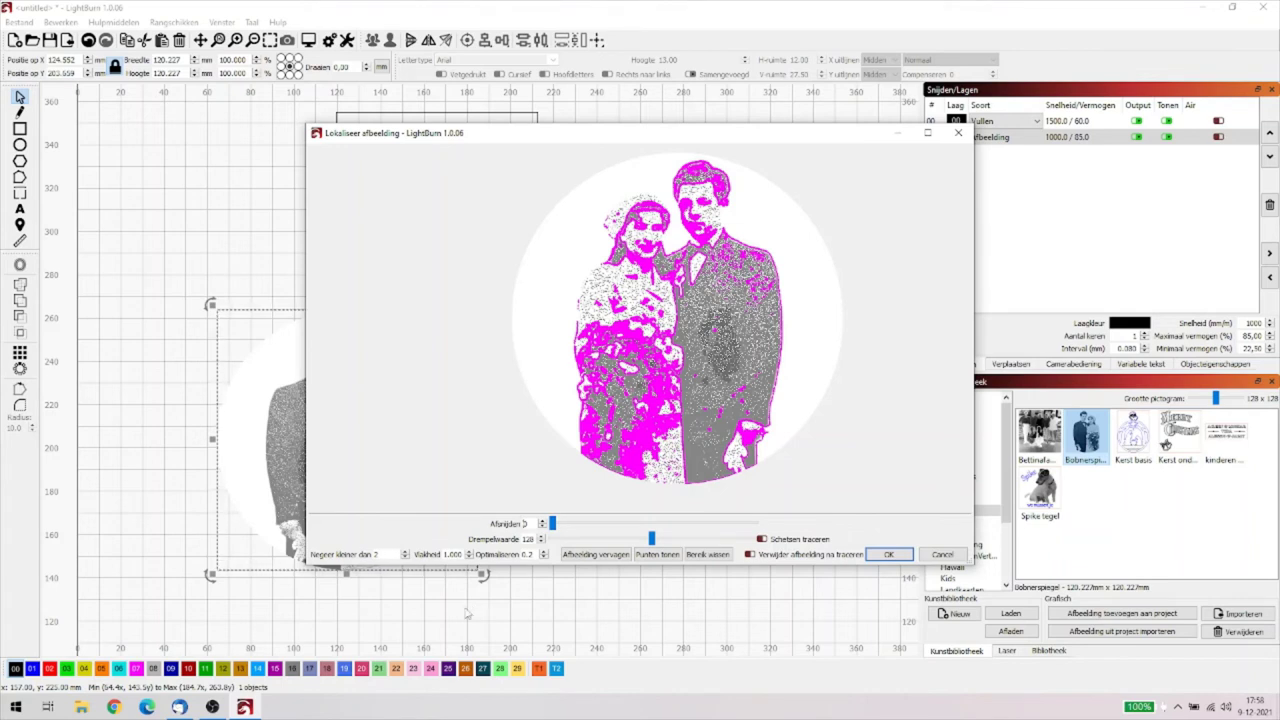
Set the trace threshold to 186, inspect the outline with a cutoff of 82, return the cutoff to 0, and apply the trace.
{"action": "mouse_move", "coordinate": [553, 524]}
{"action": "left_mouse_down"}
{"action": "mouse_move", "coordinate": [724, 540]}
{"action": "mouse_move", "coordinate": [698, 539]}
{"action": "left_mouse_up"}
{"action": "left_click", "coordinate": [676, 539]}
{"action": "scroll", "coordinate": [664, 413], "scroll_direction": "up", "scroll_amount": 5}
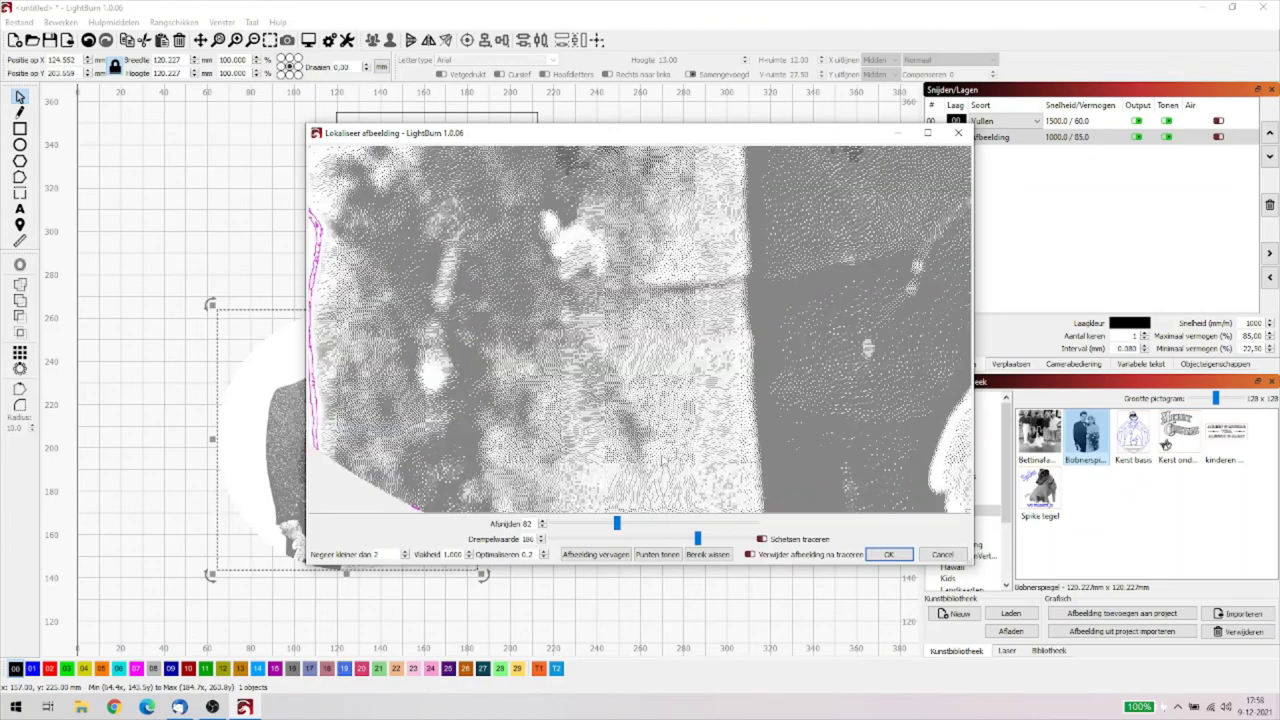
{"action": "scroll", "coordinate": [664, 413], "scroll_direction": "down", "scroll_amount": 3}
{"action": "scroll", "coordinate": [664, 413], "scroll_direction": "down", "scroll_amount": 1}
{"action": "scroll", "coordinate": [713, 462], "scroll_direction": "down", "scroll_amount": 2}
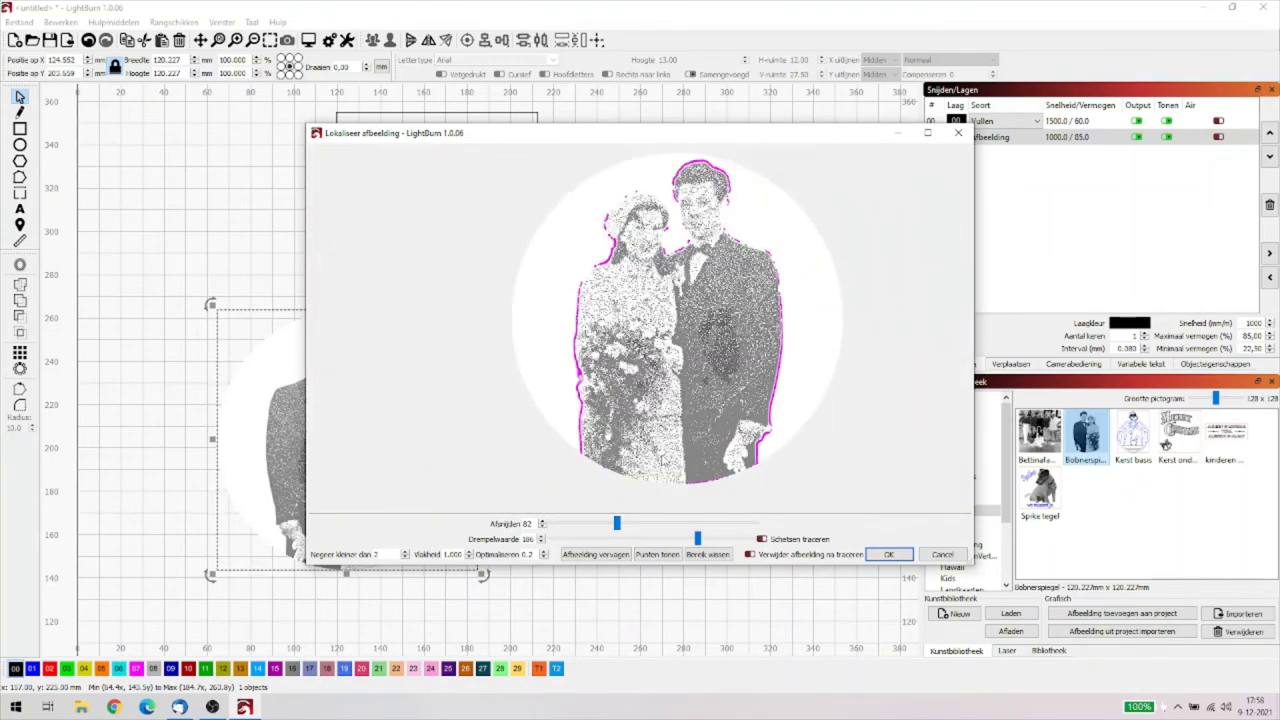
{"action": "left_click_drag", "start_coordinate": [619, 526], "coordinate": [546, 523]}
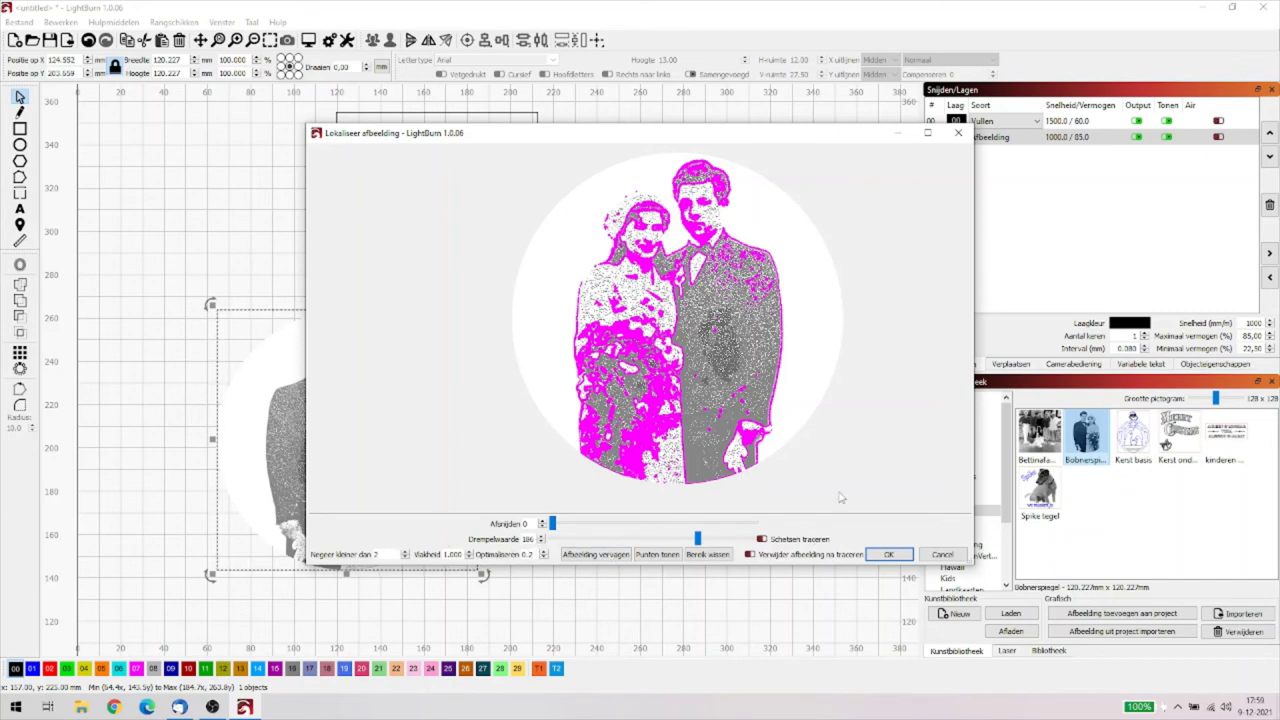
{"action": "left_click", "coordinate": [889, 555]}
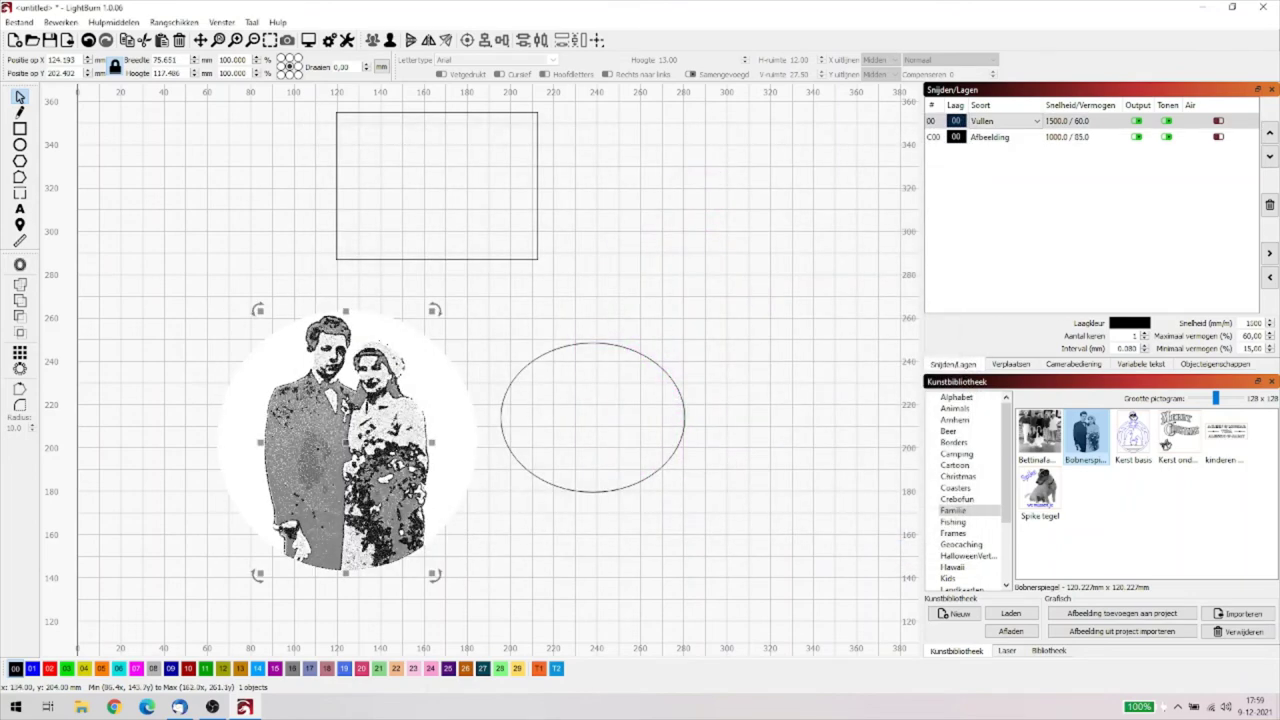
Move the traced outline off the photo, centred at about X 323, Y 260 mm, and delete it.
{"action": "mouse_move", "coordinate": [360, 439]}
{"action": "left_mouse_down"}
{"action": "mouse_move", "coordinate": [674, 374]}
{"action": "mouse_move", "coordinate": [818, 306]}
{"action": "left_mouse_up"}
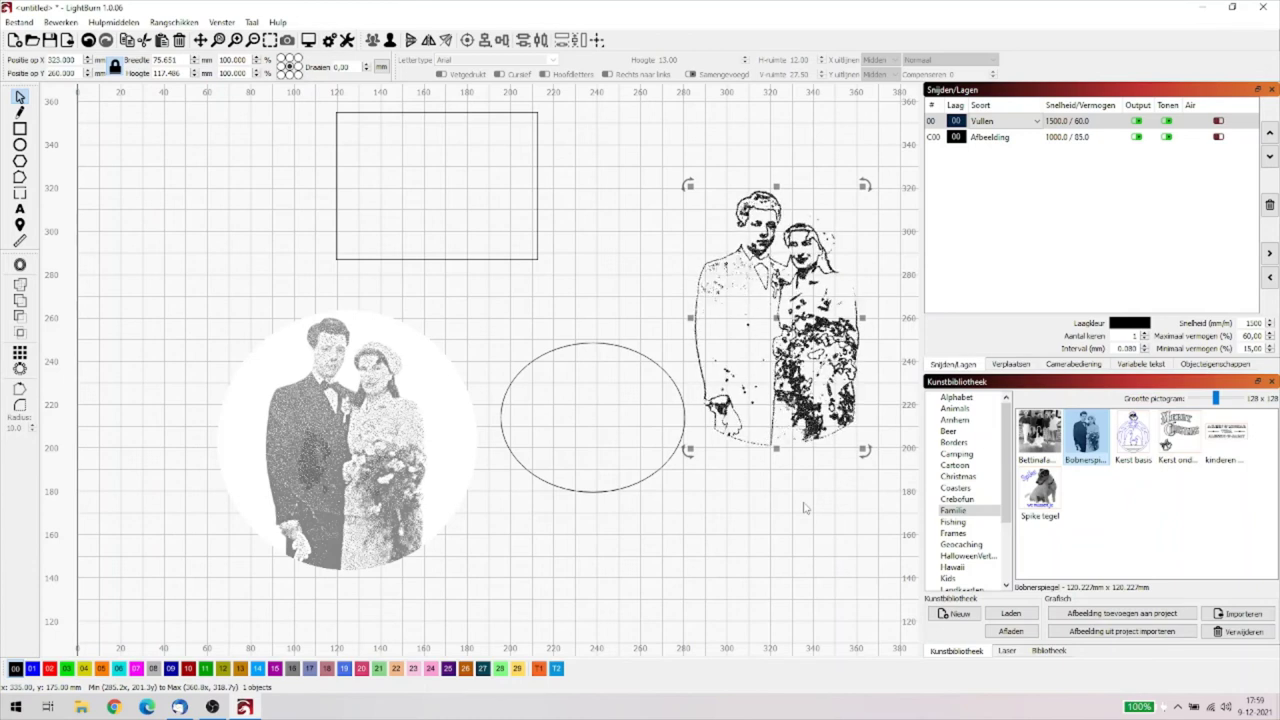
{"action": "key", "text": "Delete"}
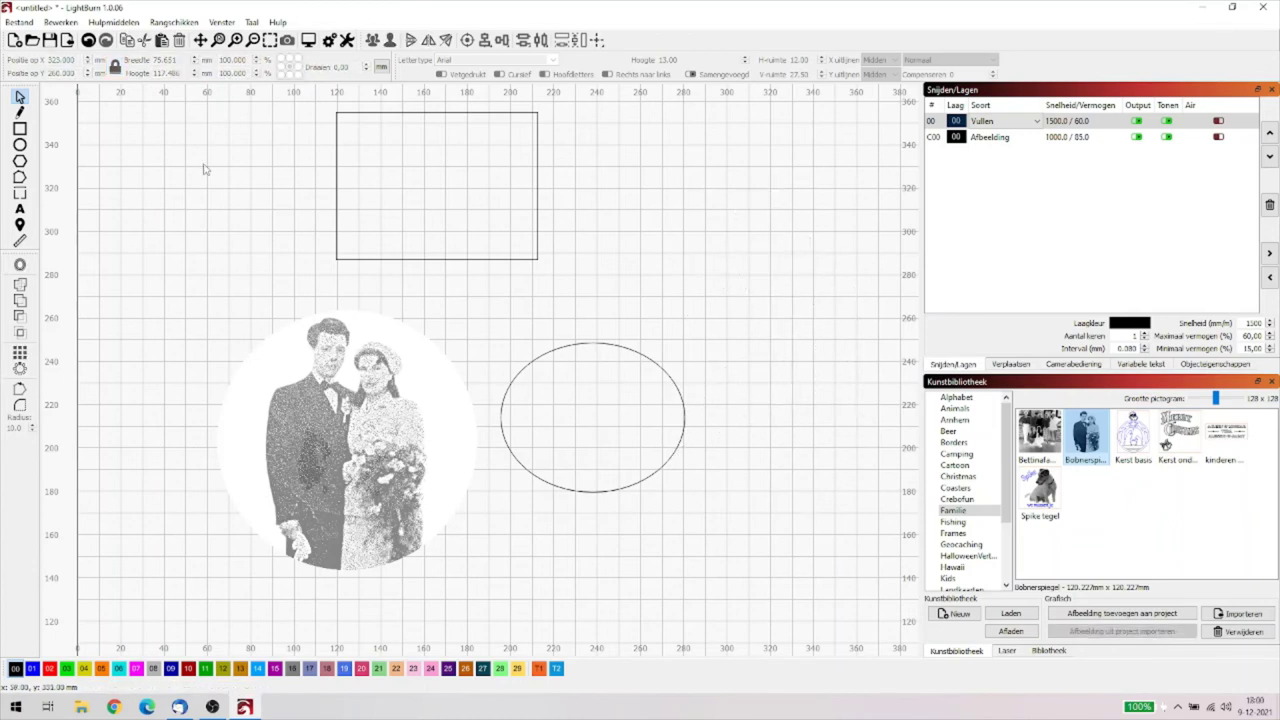
{"action": "left_click", "coordinate": [116, 22]}
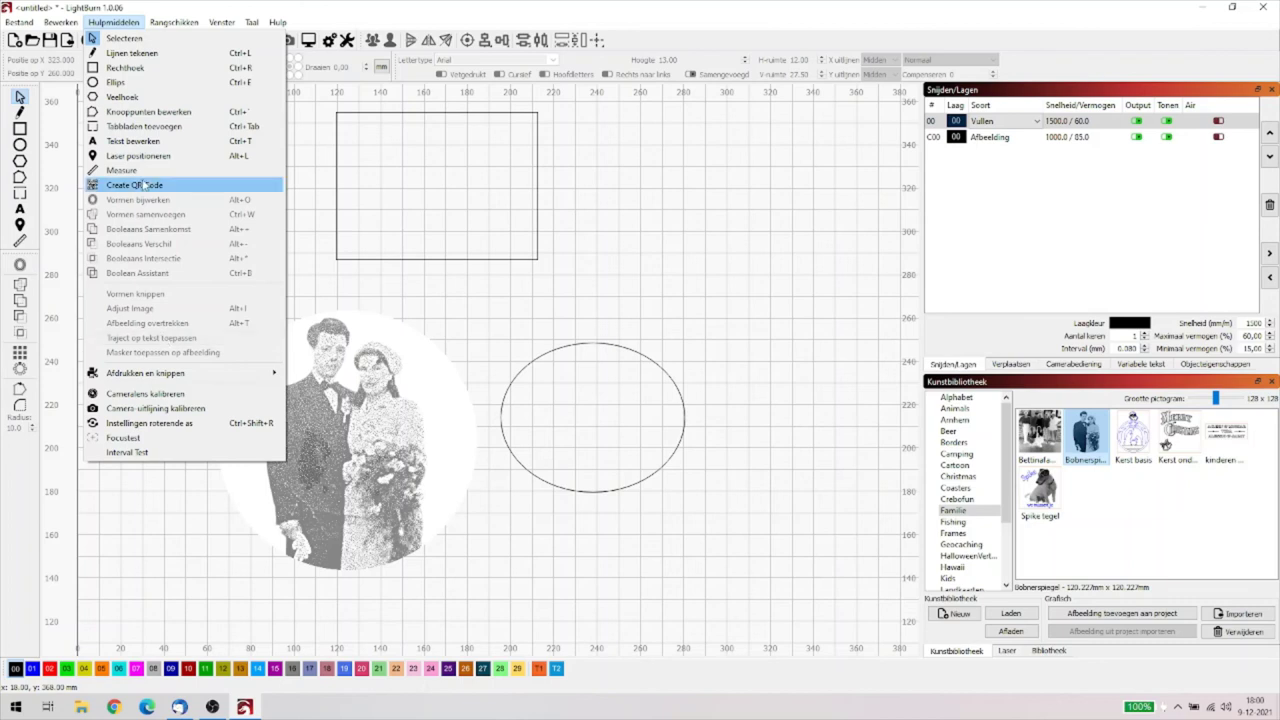
{"action": "mouse_move", "coordinate": [62, 24]}
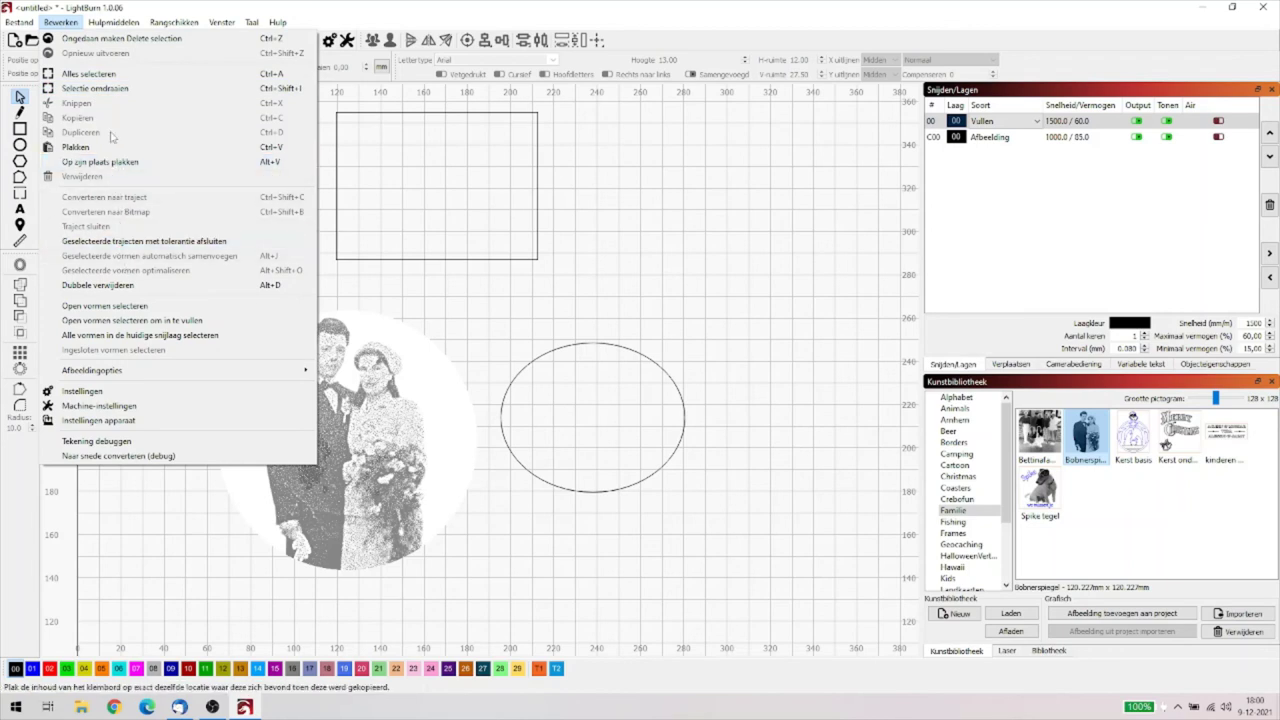
{"action": "mouse_move", "coordinate": [113, 22]}
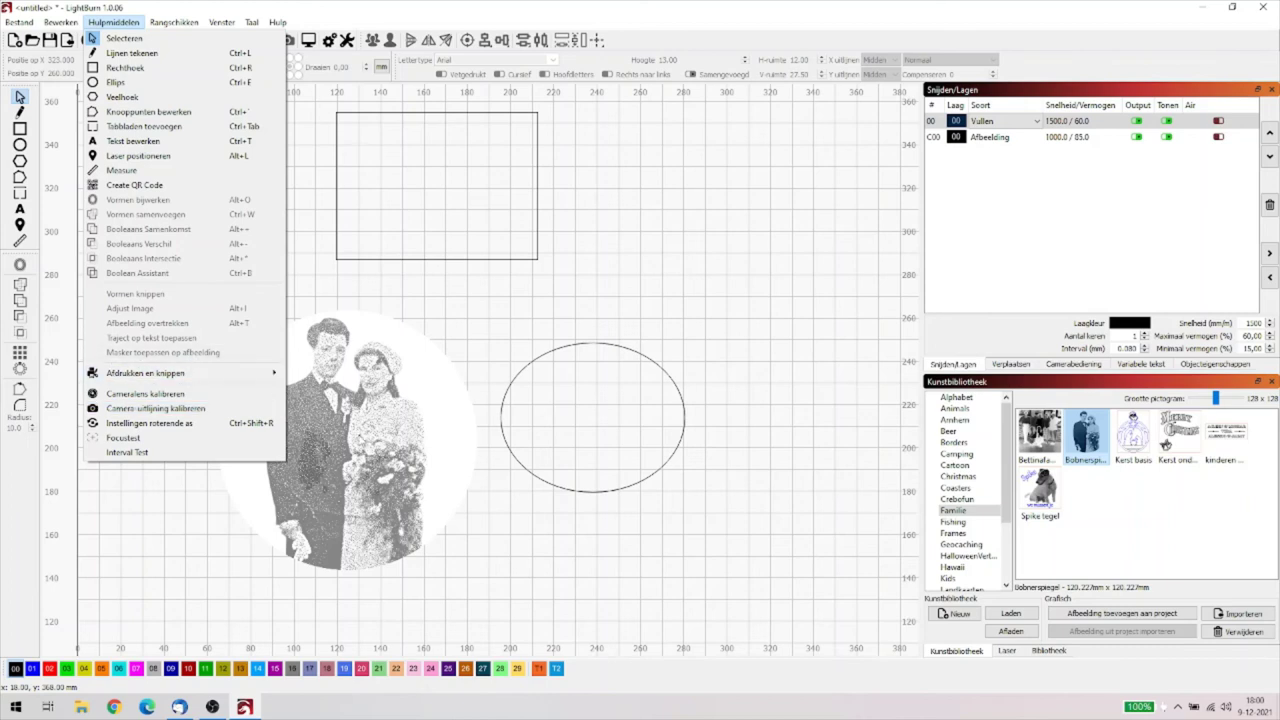
Examine which tool commands and context options are available for the selected wedding photo, then deselect it.
{"action": "left_click", "coordinate": [288, 397]}
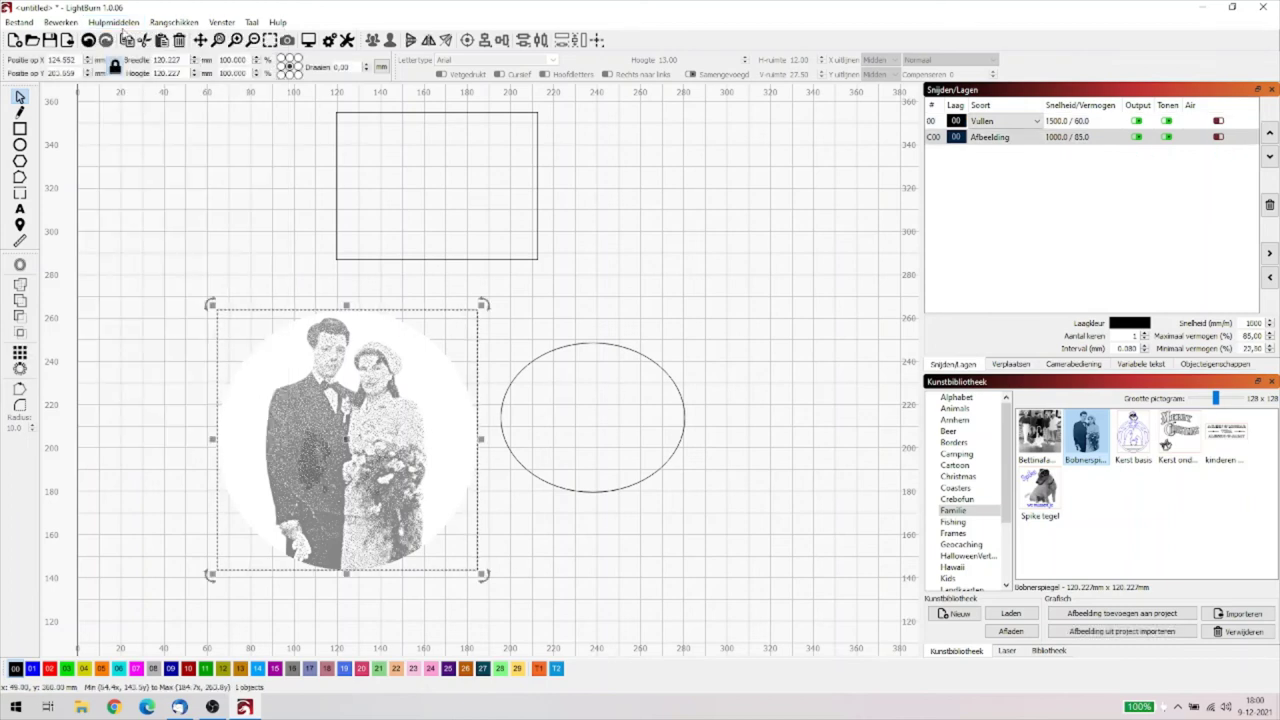
{"action": "left_click", "coordinate": [113, 22]}
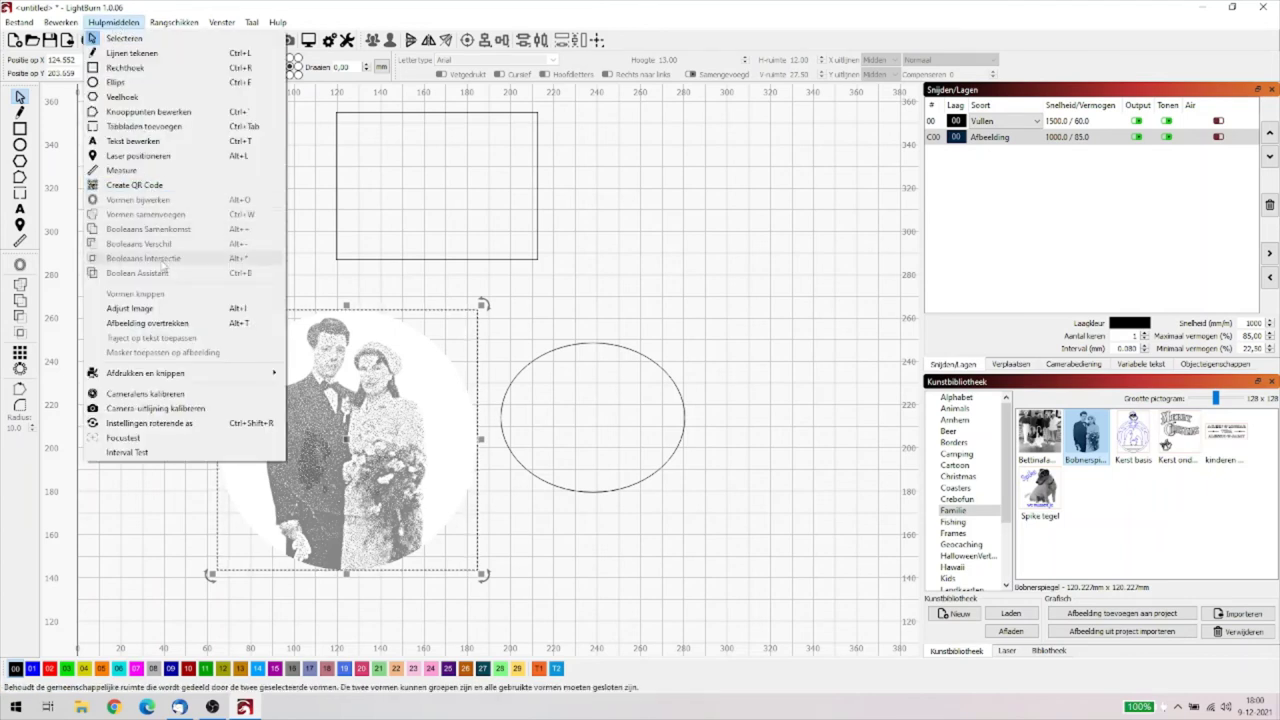
{"action": "key", "text": "Escape"}
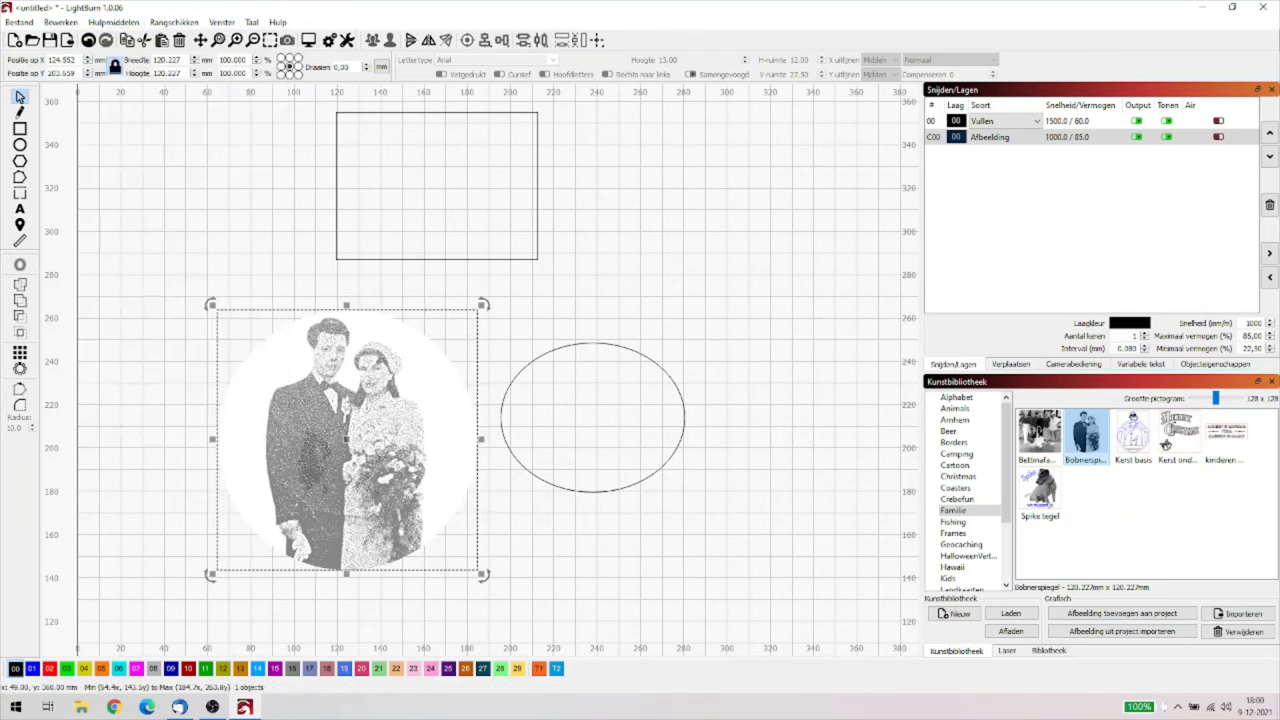
{"action": "right_click", "coordinate": [384, 441]}
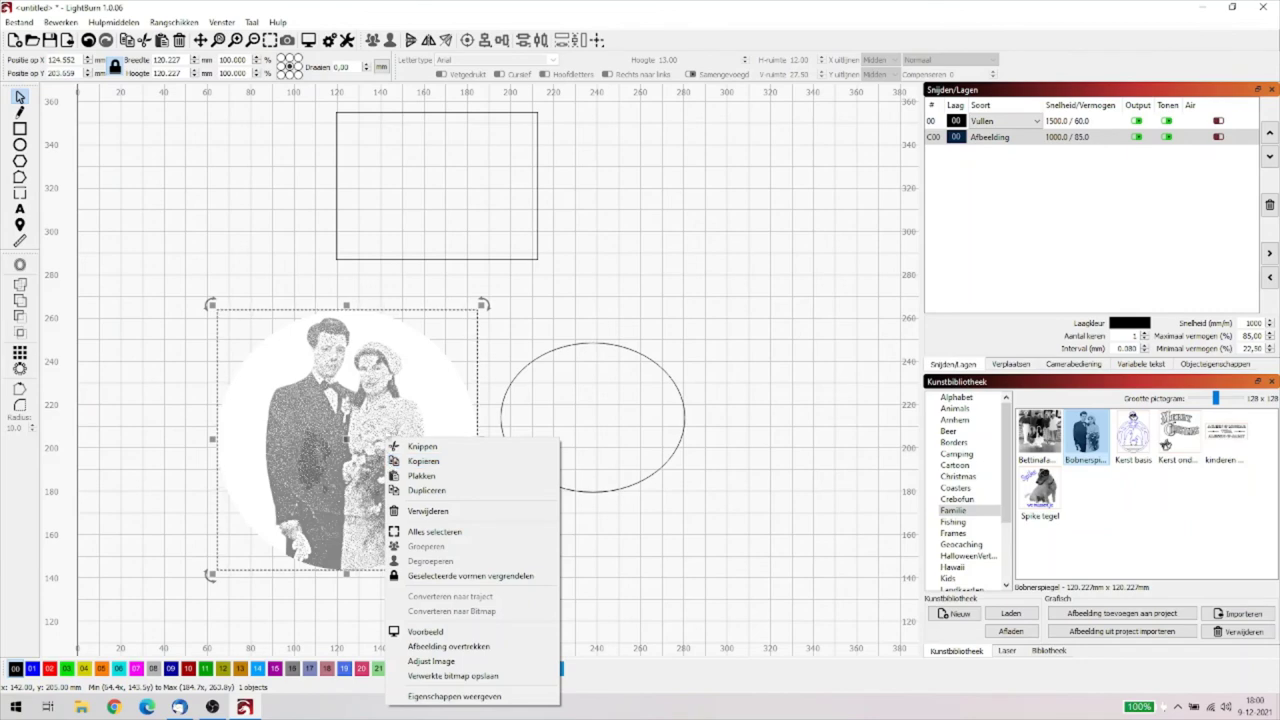
{"action": "left_click", "coordinate": [690, 284]}
{"action": "left_click", "coordinate": [694, 280]}
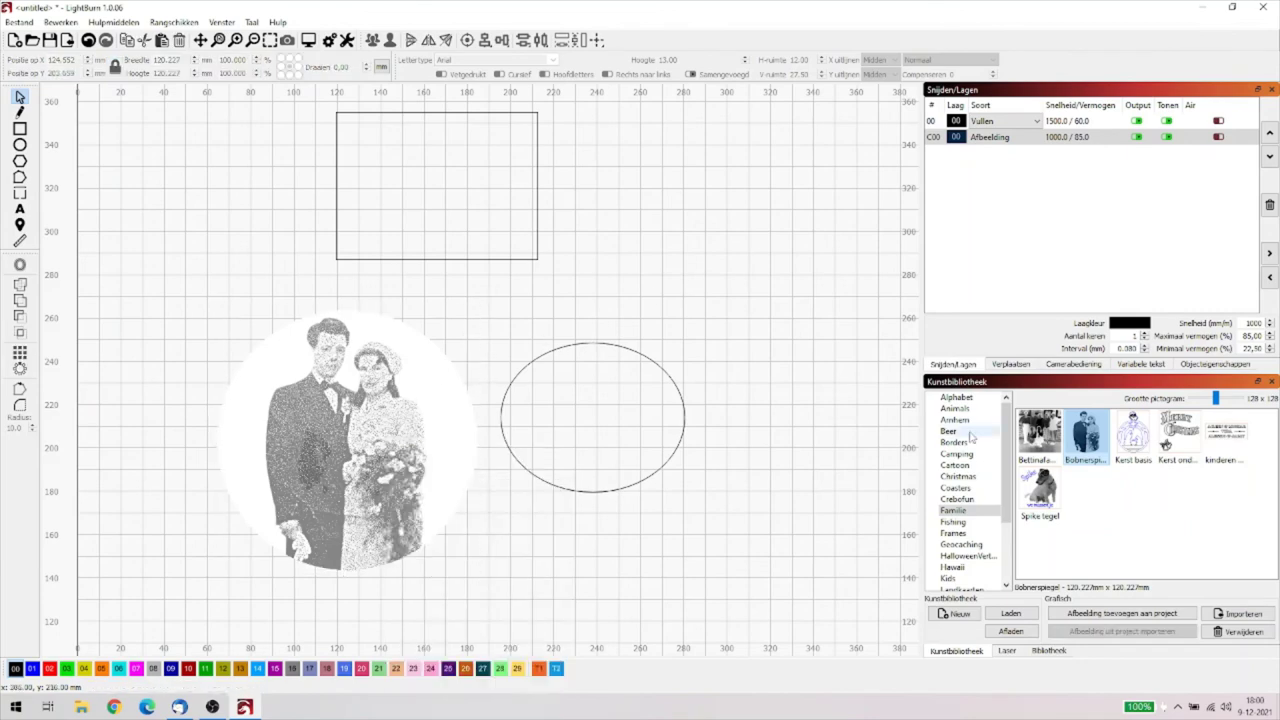
Place the Bettinafamilie photo from the art library, check which tools are available for it, and delete it.
{"action": "left_click_drag", "start_coordinate": [1038, 434], "coordinate": [730, 257]}
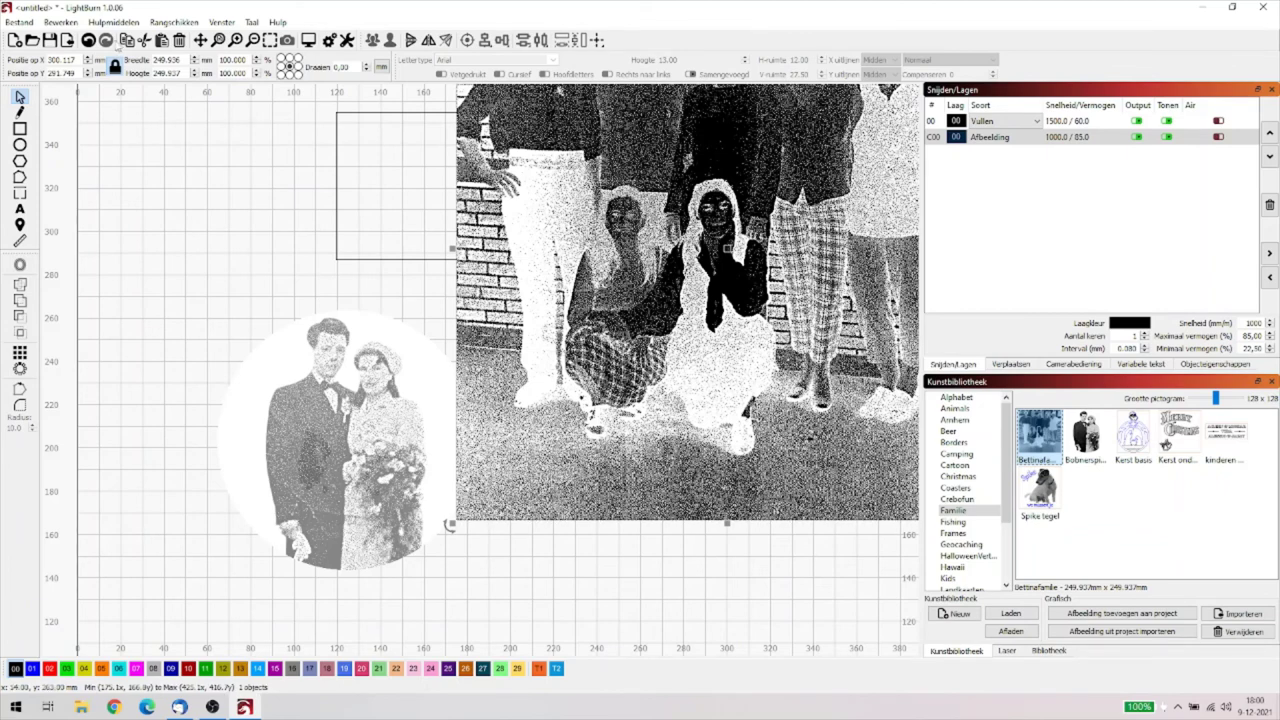
{"action": "left_click", "coordinate": [113, 22]}
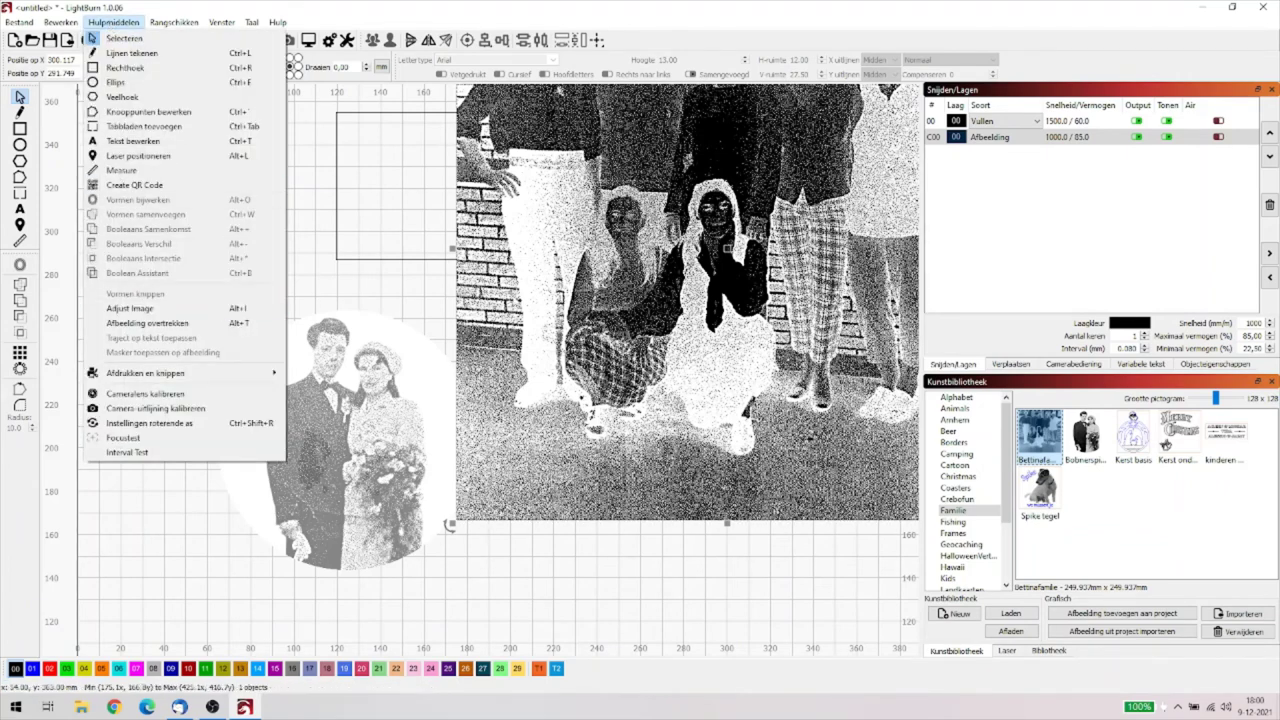
{"action": "left_click", "coordinate": [92, 38]}
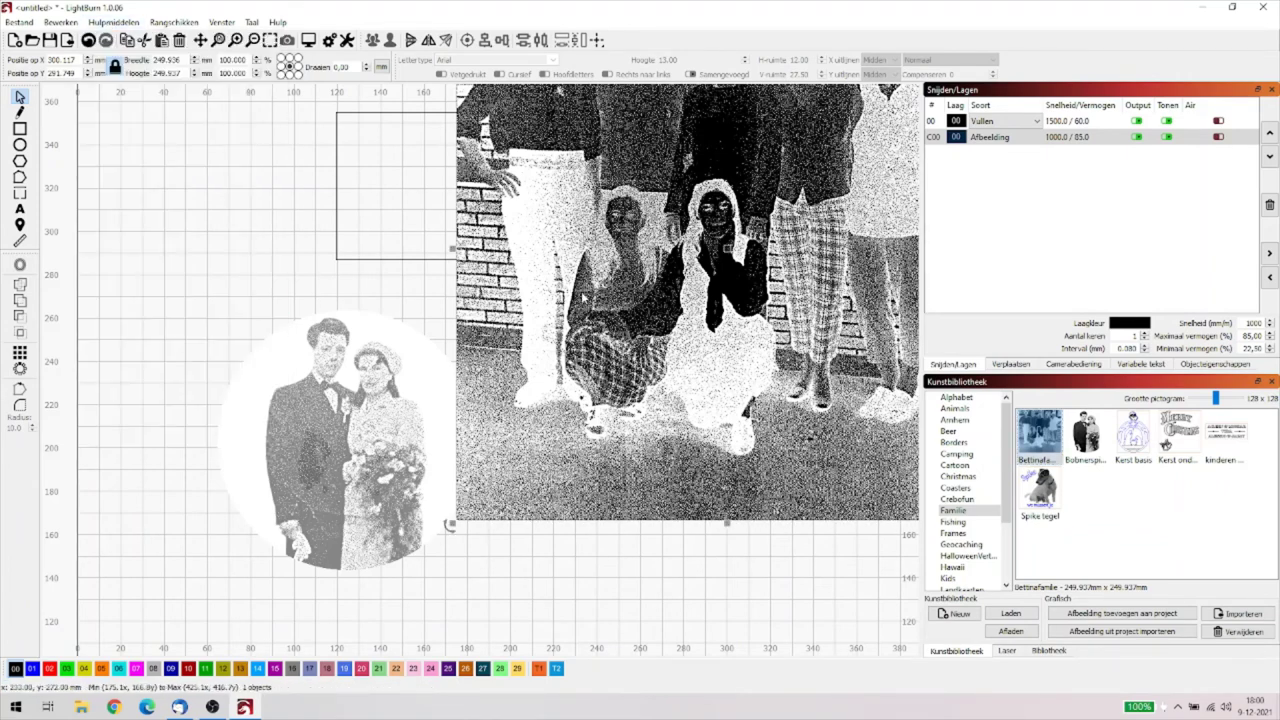
{"action": "key", "text": "Delete"}
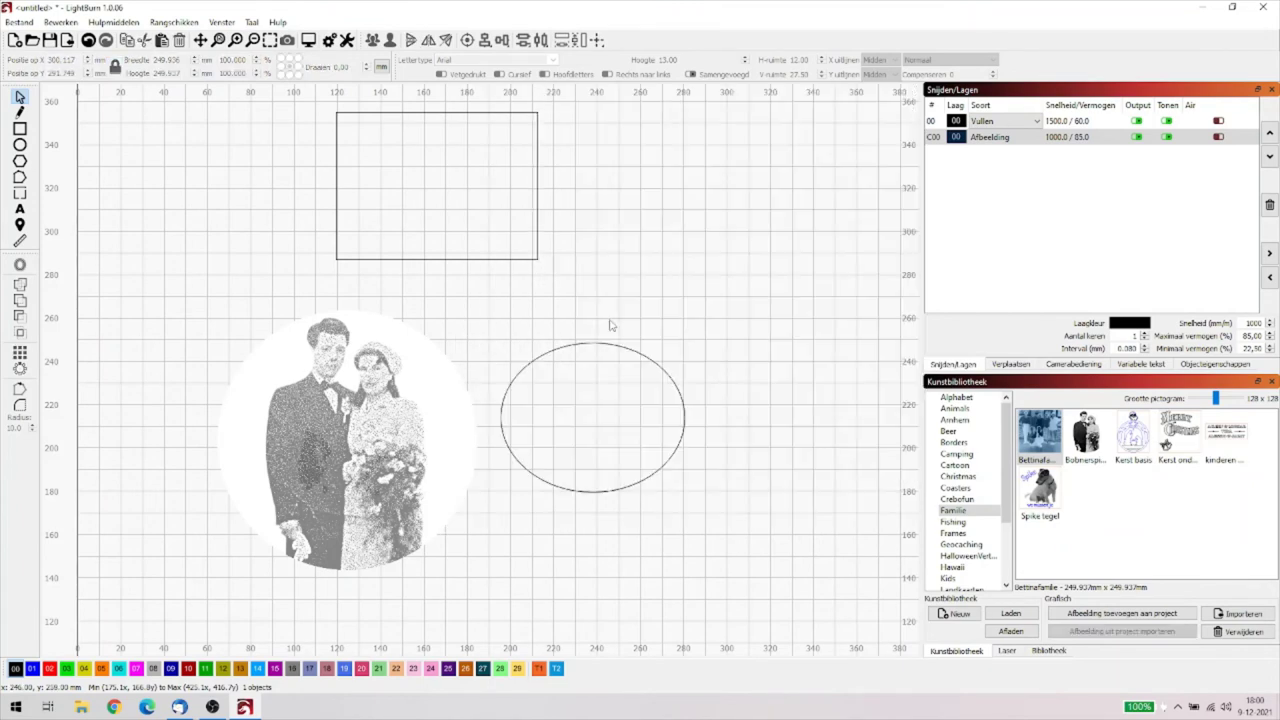
Delete the wedding photo from the workspace.
{"action": "left_click", "coordinate": [375, 432]}
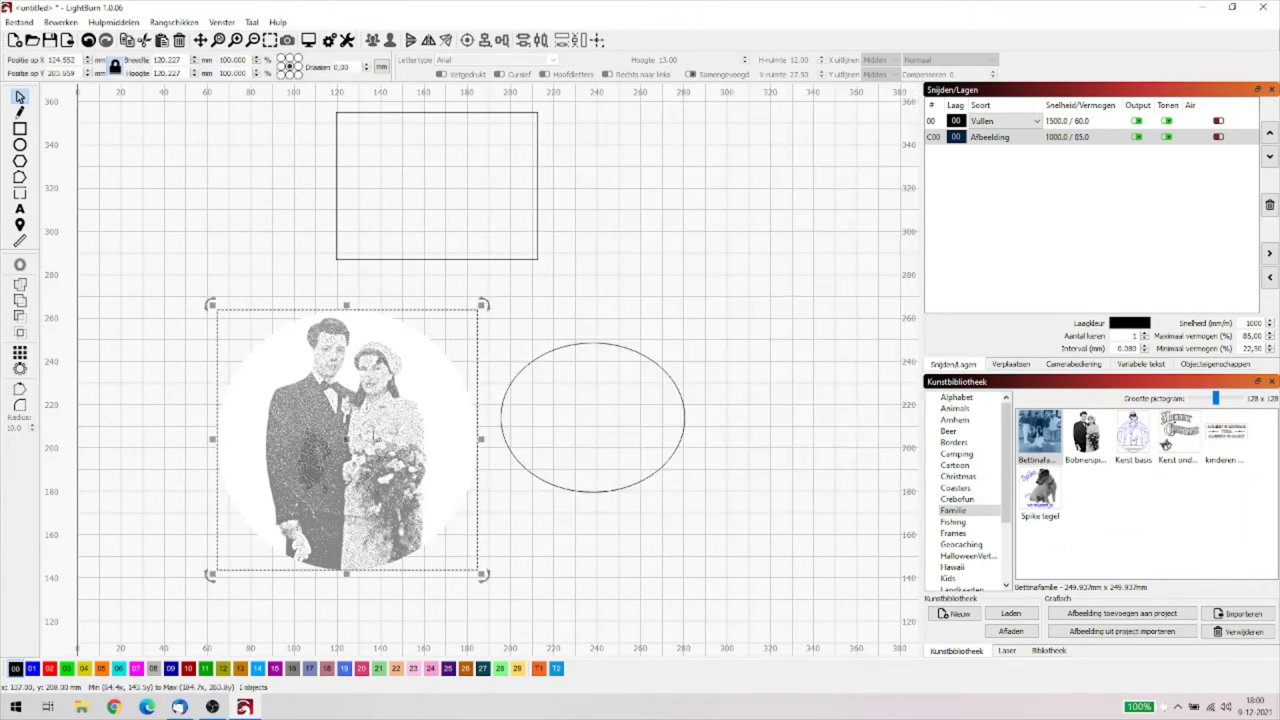
{"action": "key", "text": "Delete"}
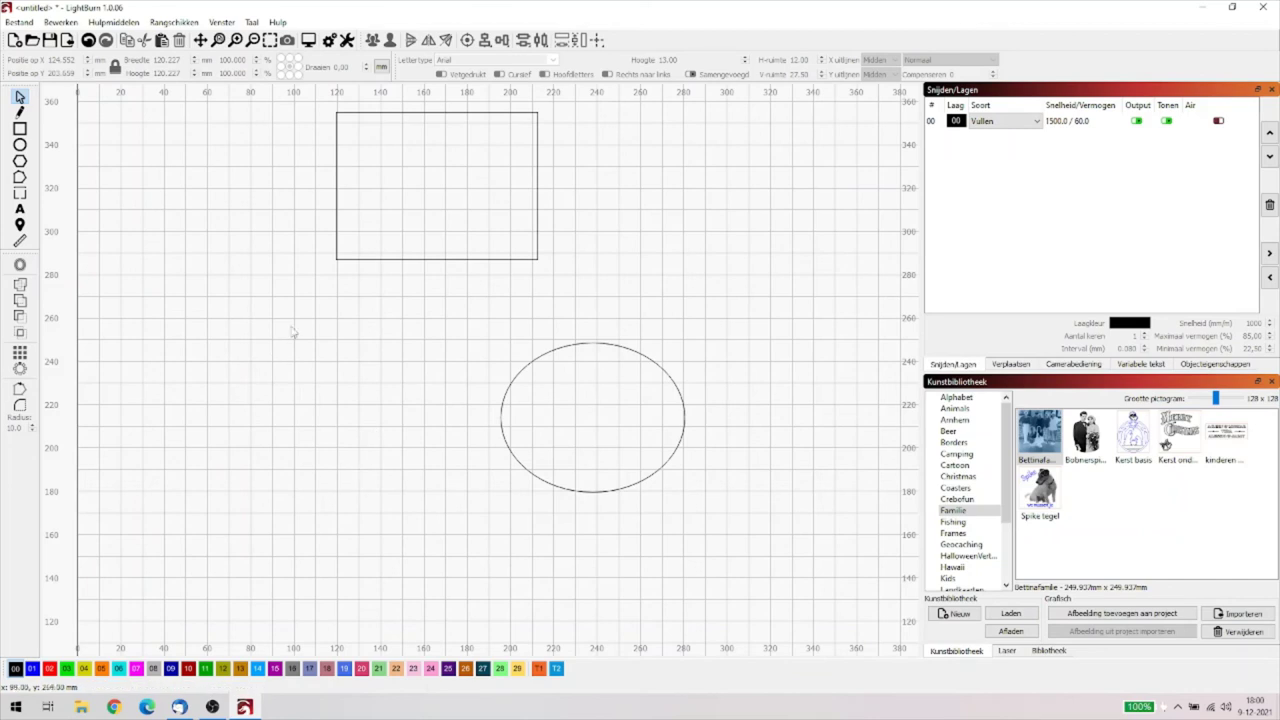
Open the Print and Cut Wizard, try setting the first target position, and close the wizard.
{"action": "left_click", "coordinate": [118, 24]}
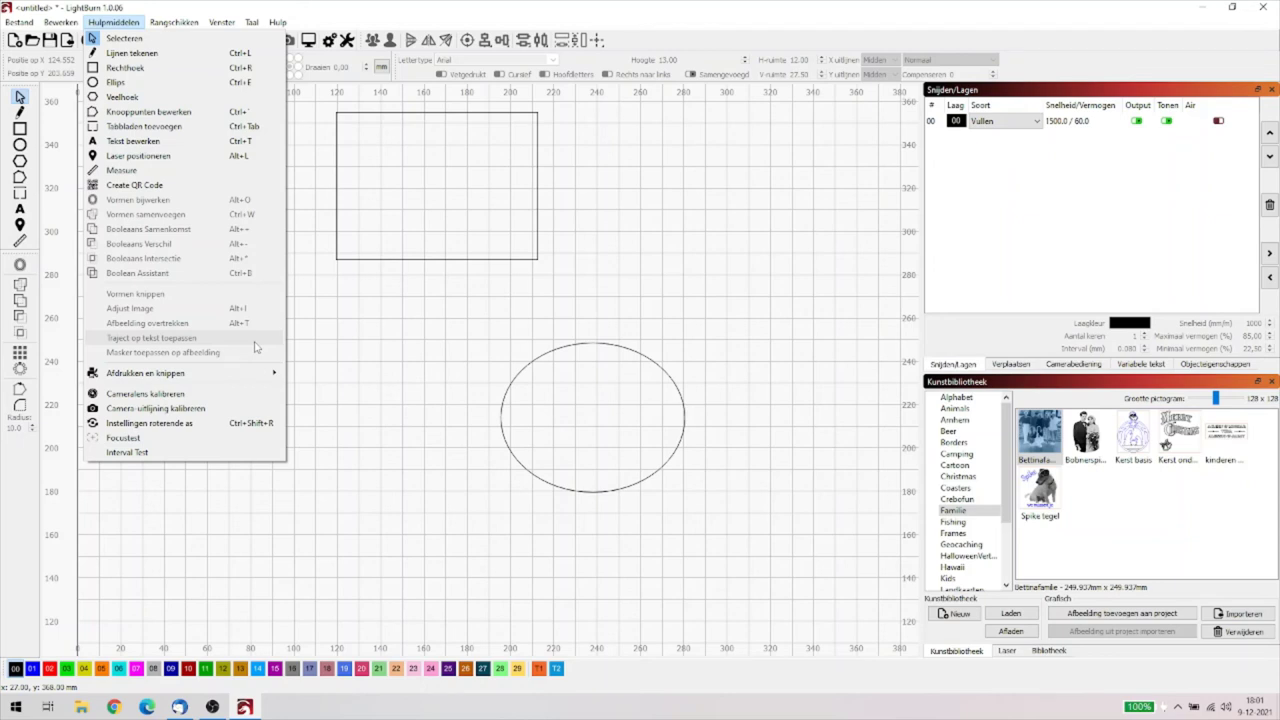
{"action": "mouse_move", "coordinate": [168, 375]}
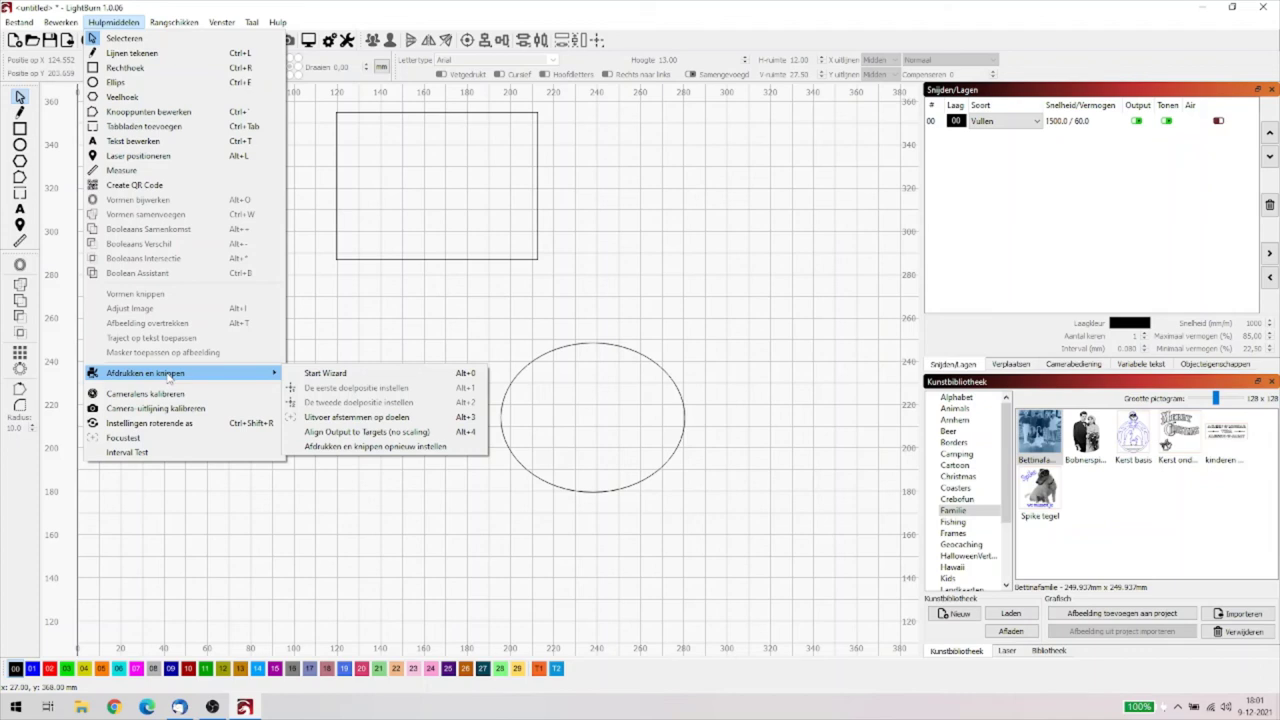
{"action": "left_click", "coordinate": [325, 373]}
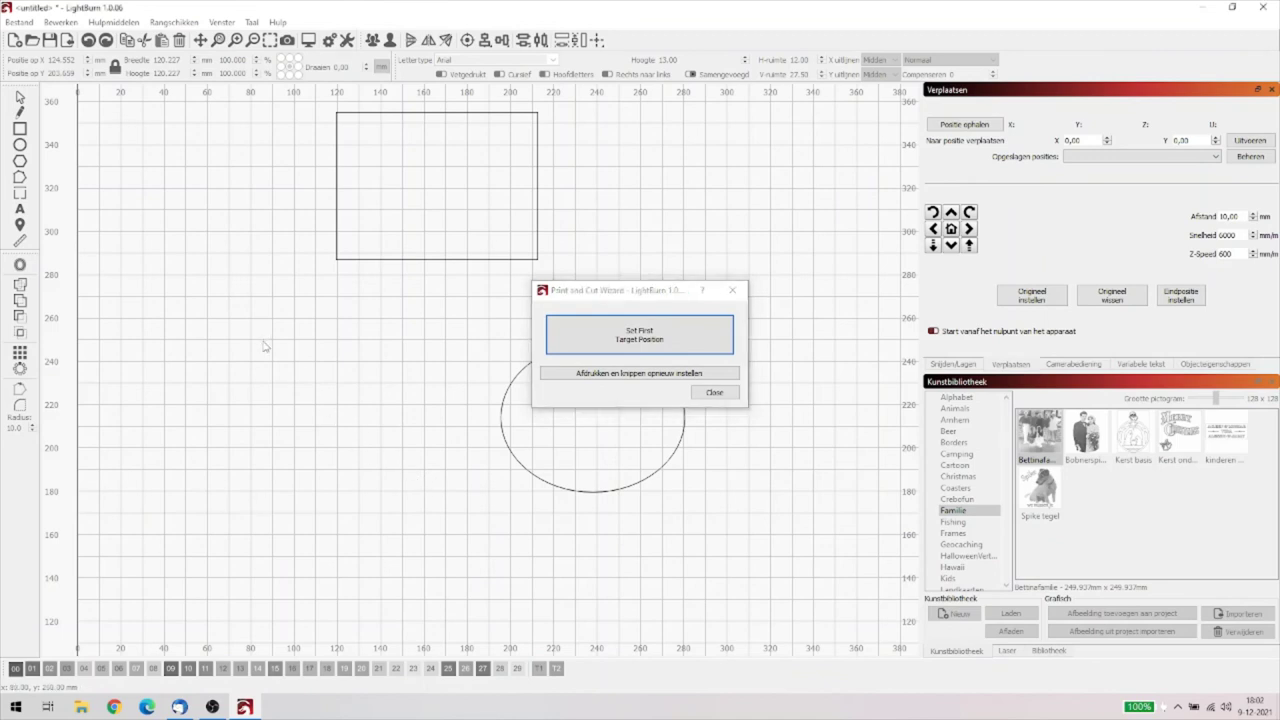
{"action": "left_click_drag", "start_coordinate": [263, 346], "coordinate": [436, 465]}
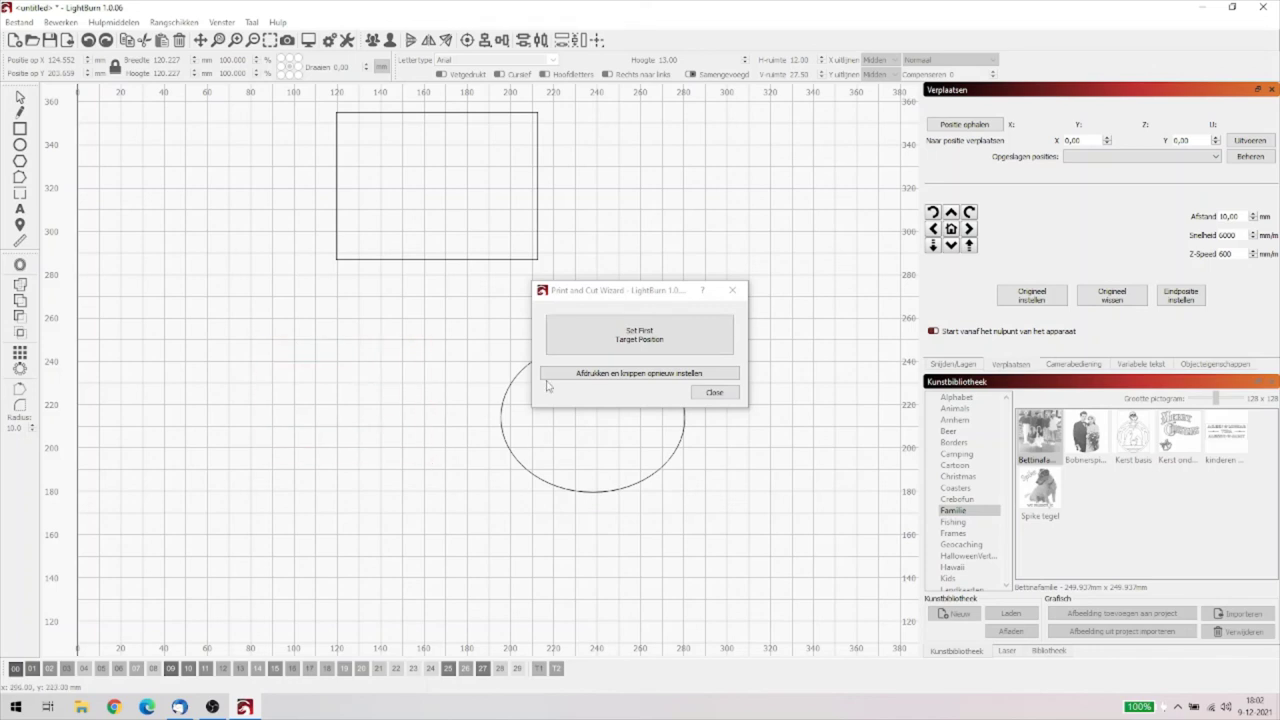
{"action": "left_click", "coordinate": [614, 340]}
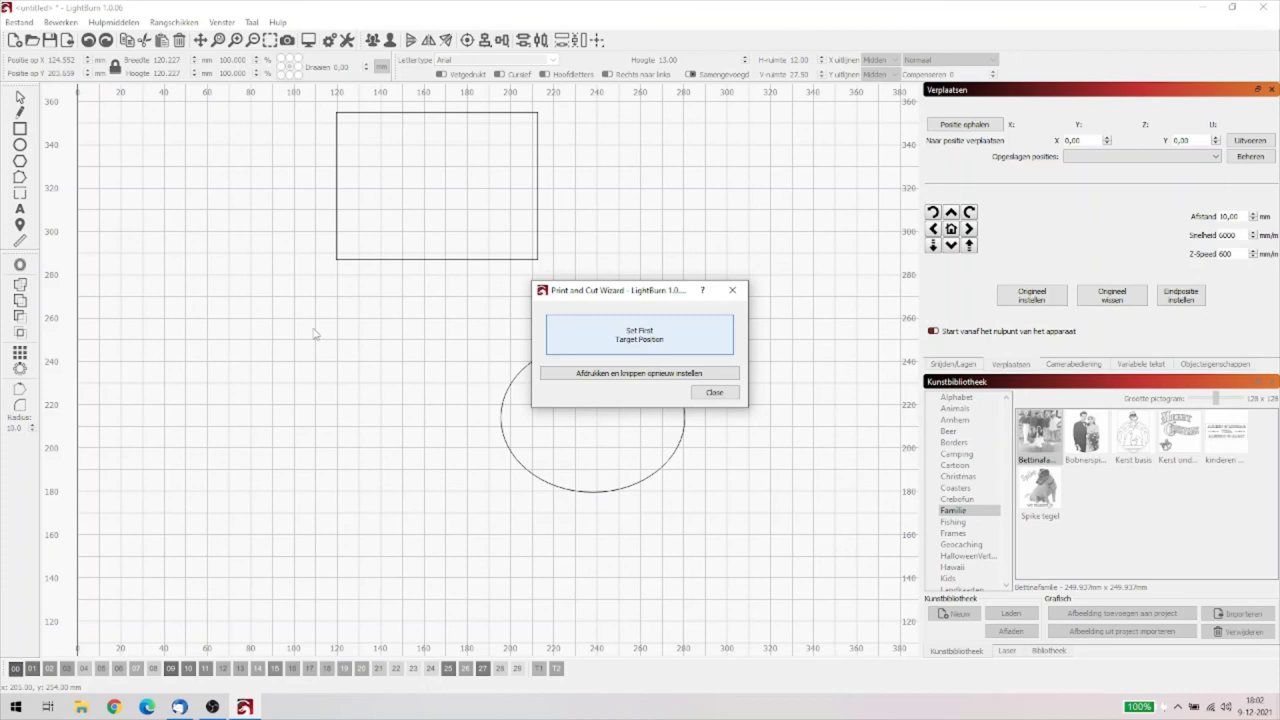
{"action": "left_click", "coordinate": [732, 290]}
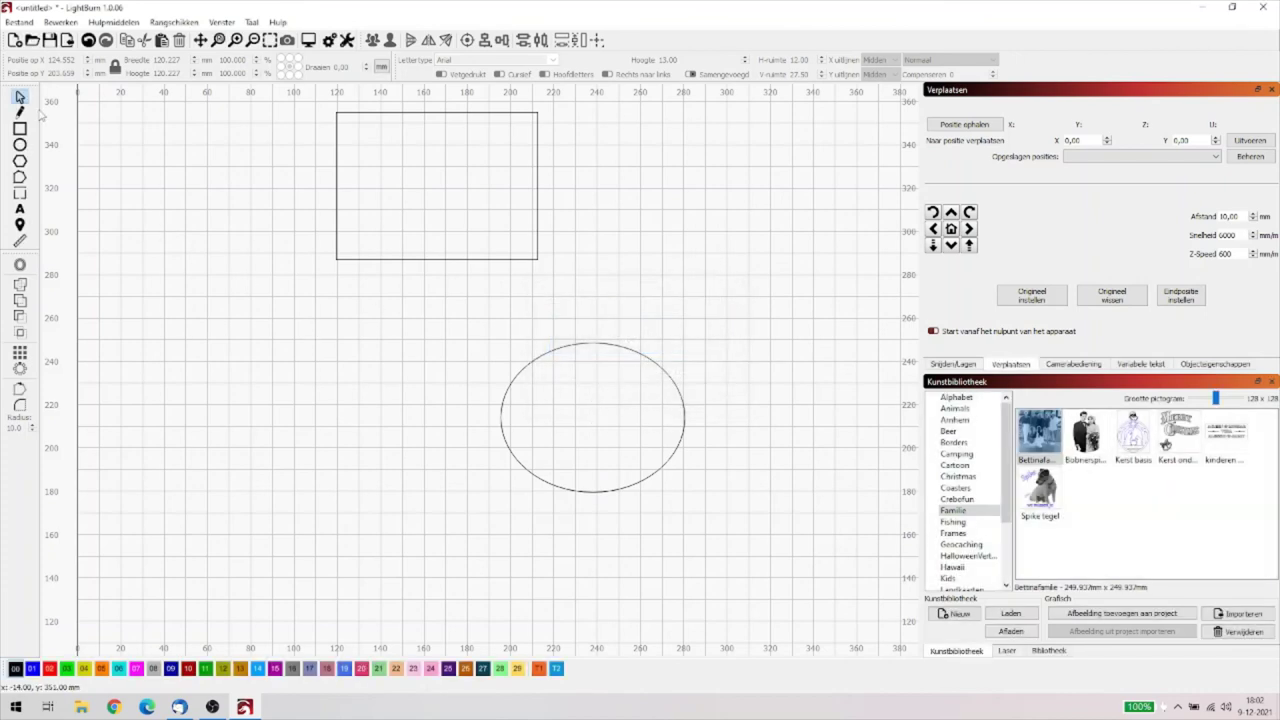
Set the rotary type to Roller in the rotary axis settings (Instellingen roterende as) and confirm.
{"action": "left_click", "coordinate": [116, 24]}
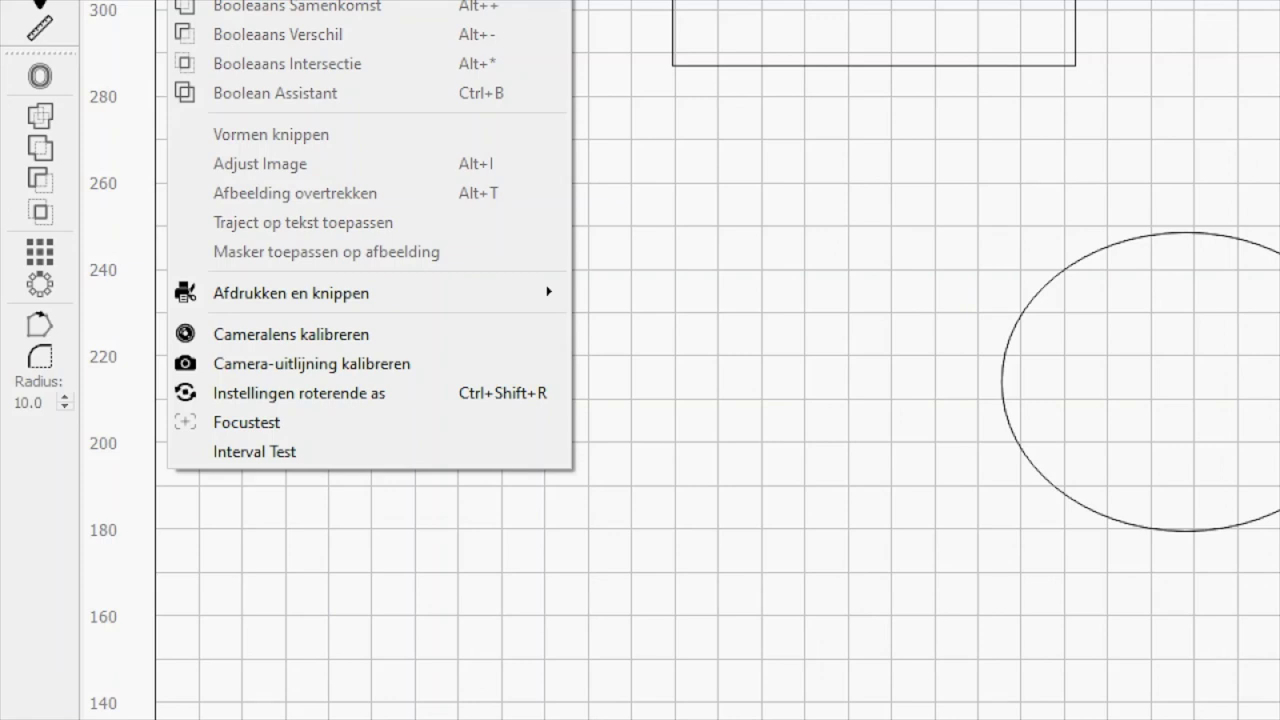
{"action": "key", "text": "Escape"}
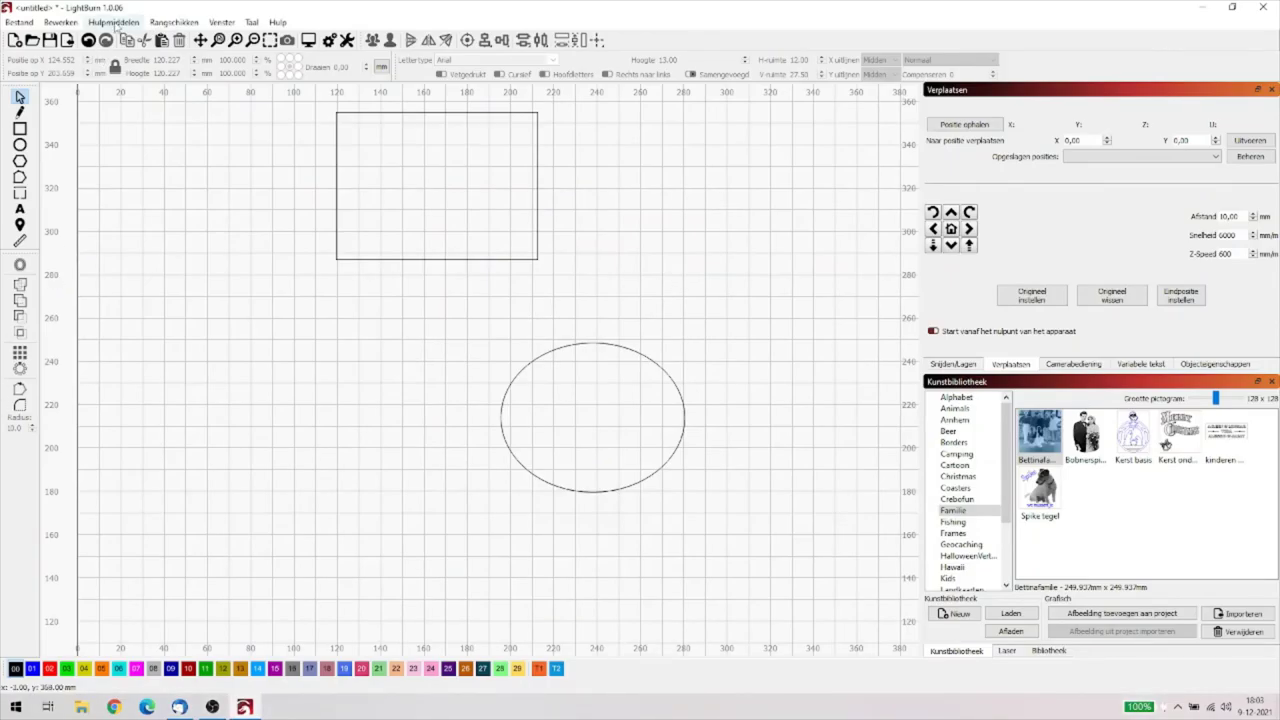
{"action": "left_click", "coordinate": [114, 22]}
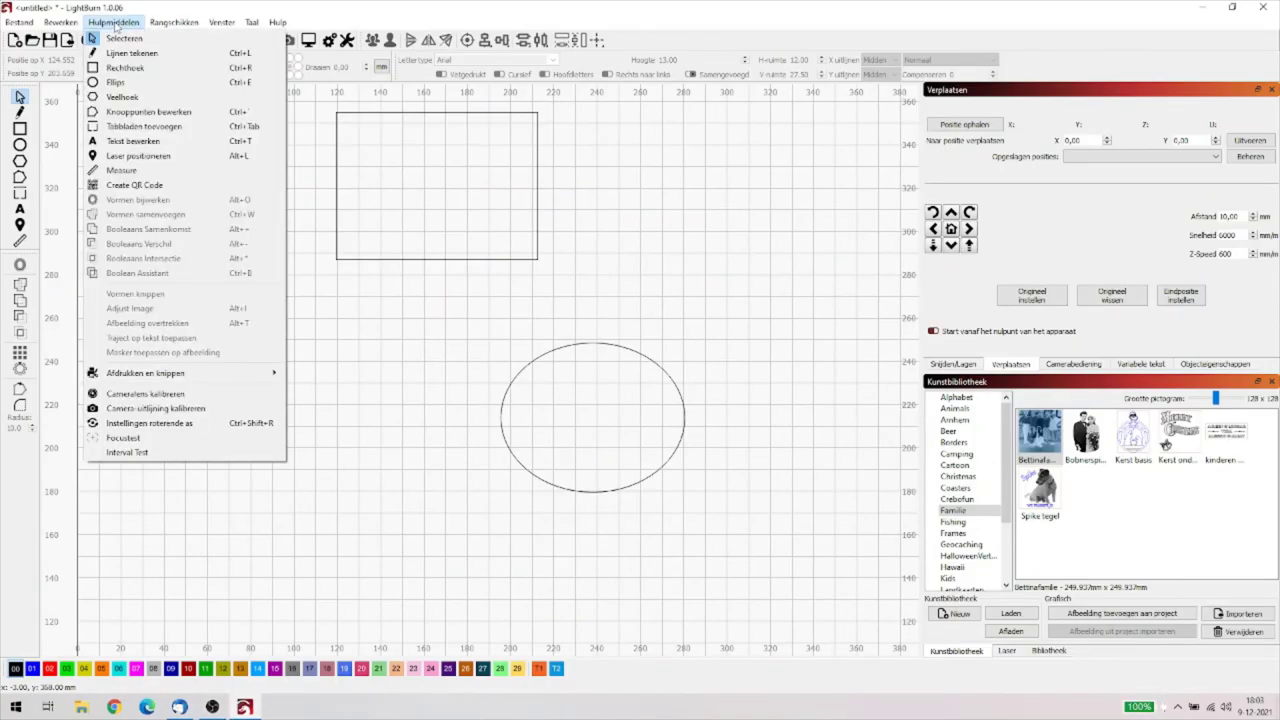
{"action": "left_click", "coordinate": [153, 427]}
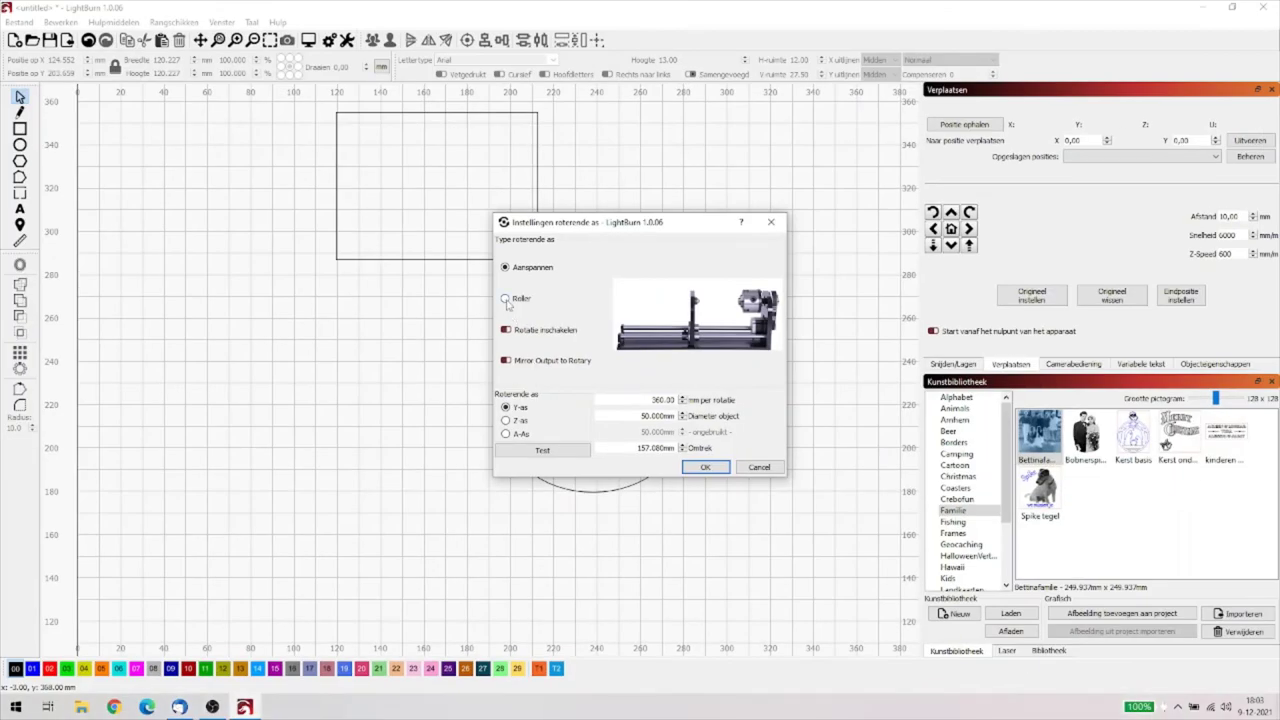
{"action": "left_click", "coordinate": [506, 299]}
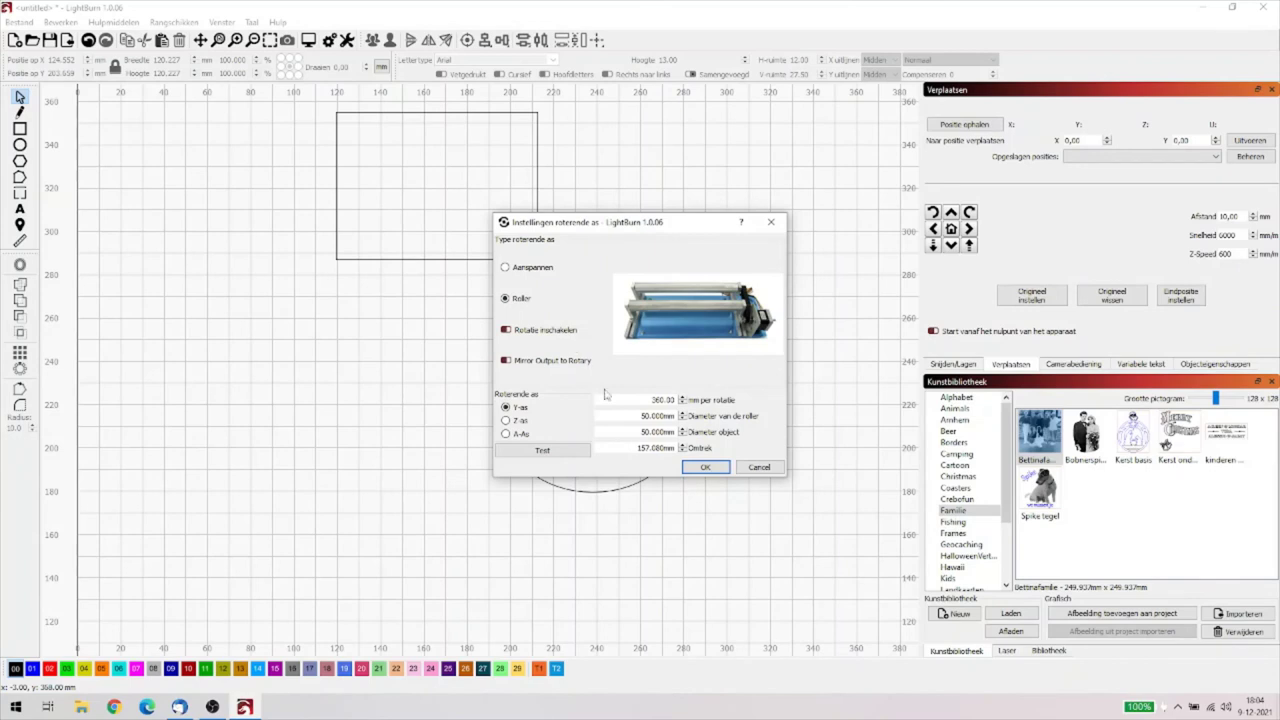
{"action": "left_click", "coordinate": [703, 469]}
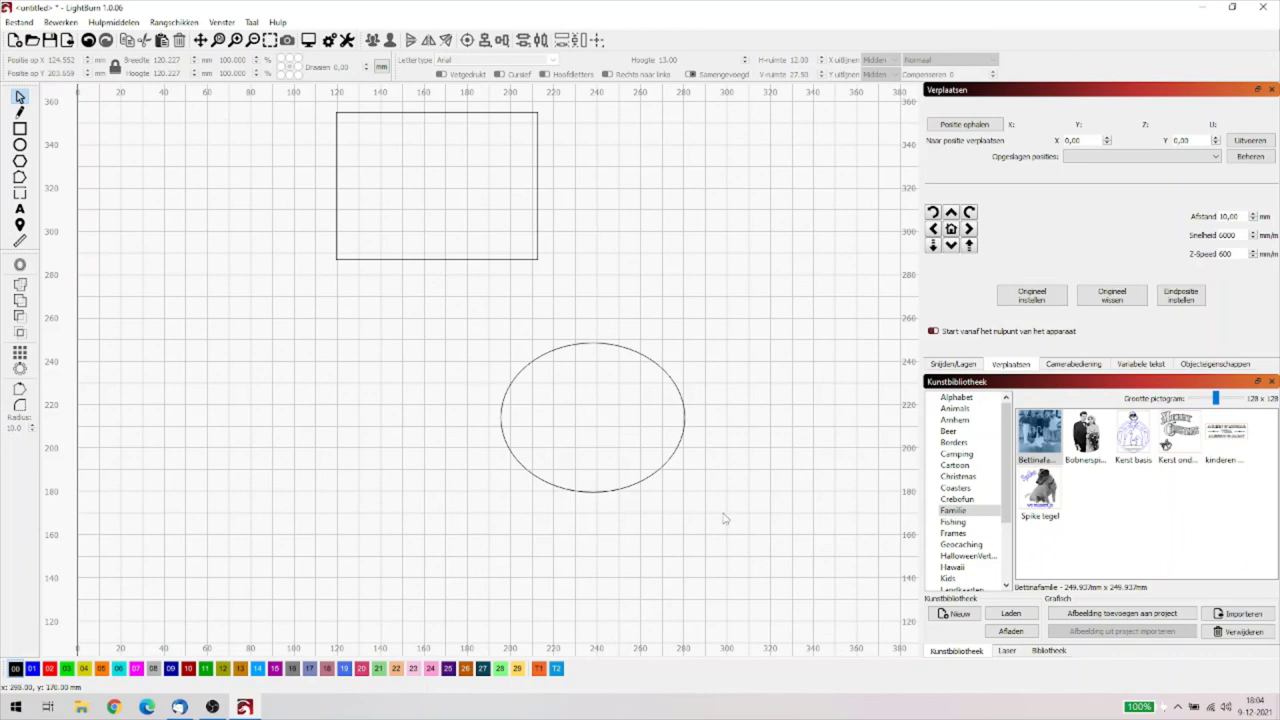
Delete the remaining rectangle and ellipse to clear the workspace.
{"action": "left_click_drag", "start_coordinate": [486, 357], "coordinate": [304, 122]}
{"action": "key", "text": "Delete"}
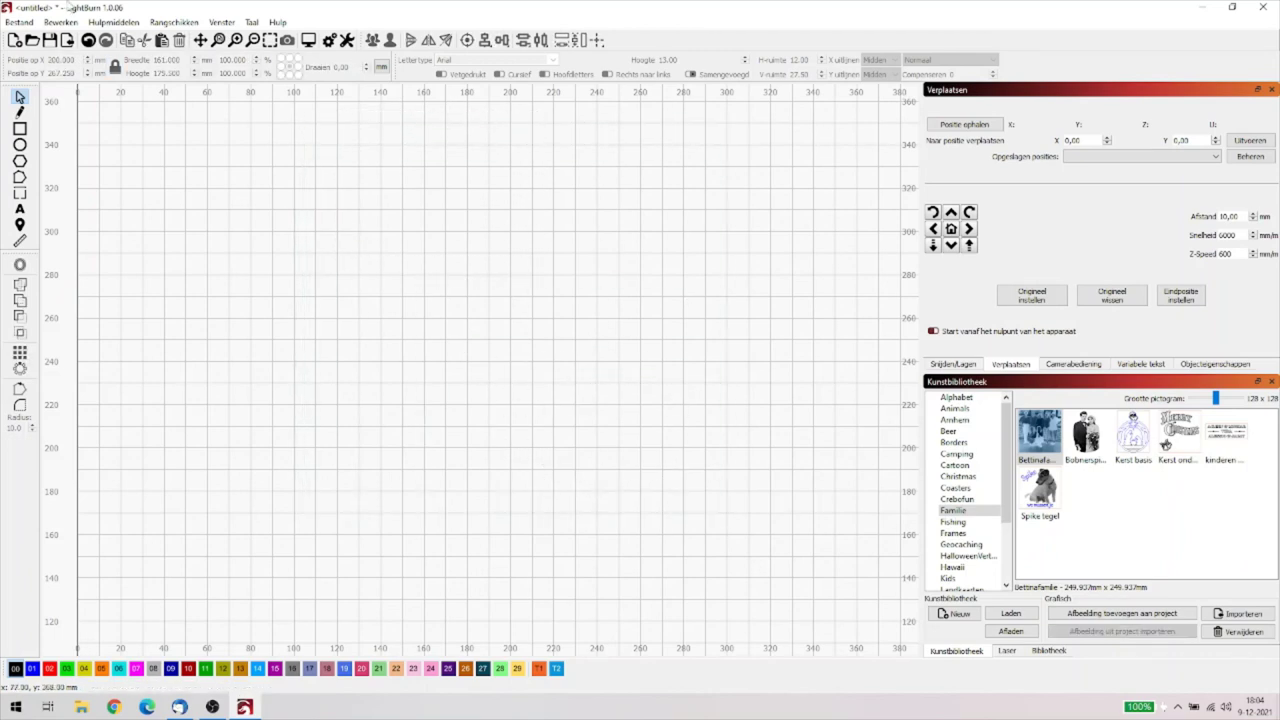
{"action": "left_click", "coordinate": [174, 24]}
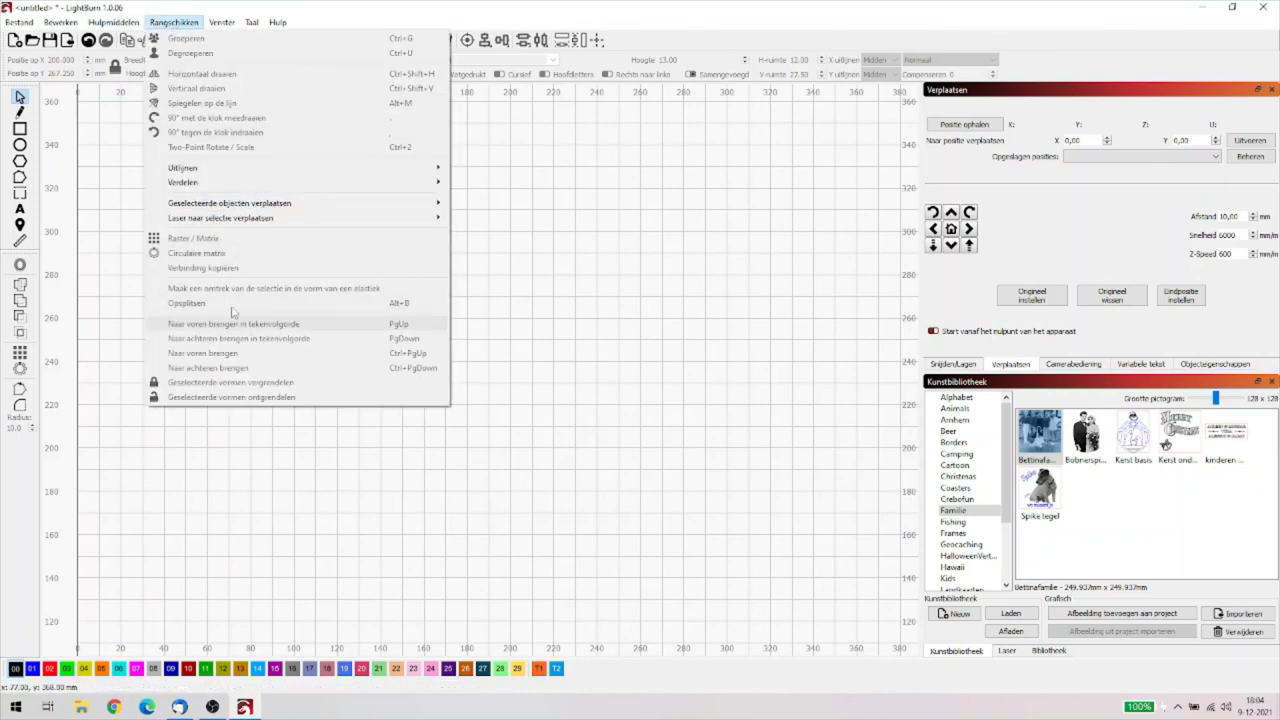
{"action": "mouse_move", "coordinate": [222, 24]}
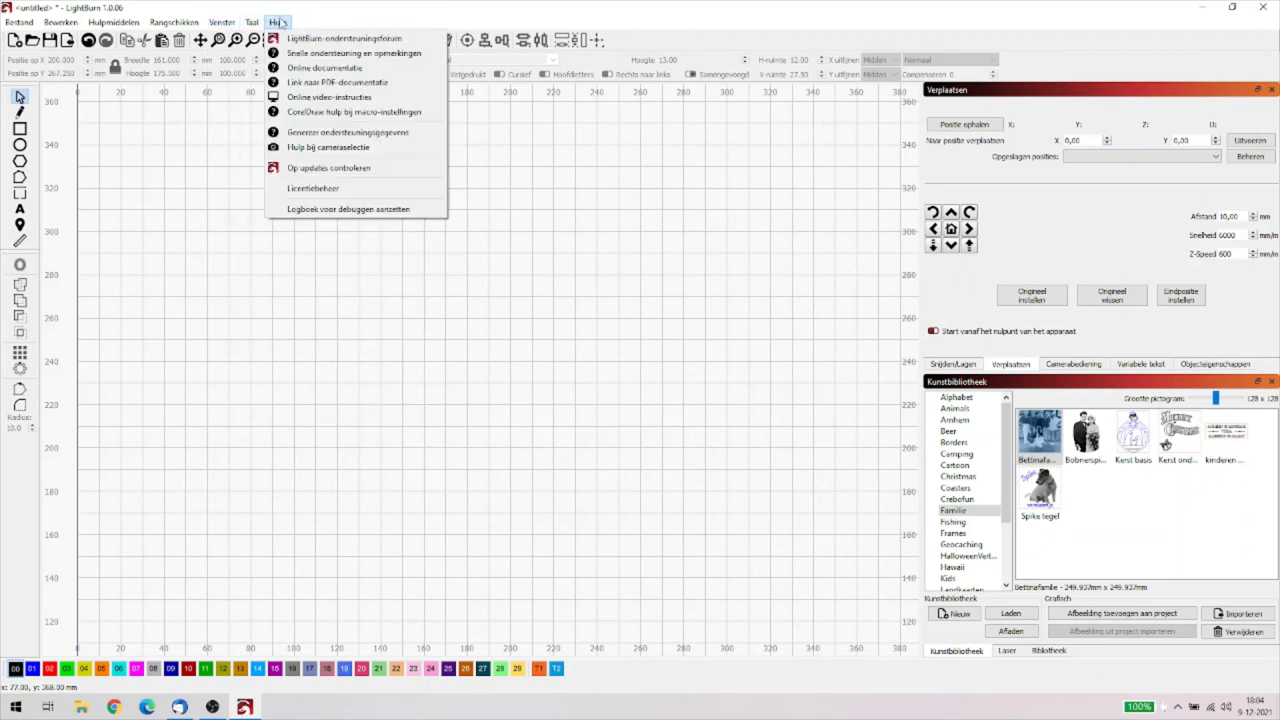
{"action": "mouse_move", "coordinate": [177, 24]}
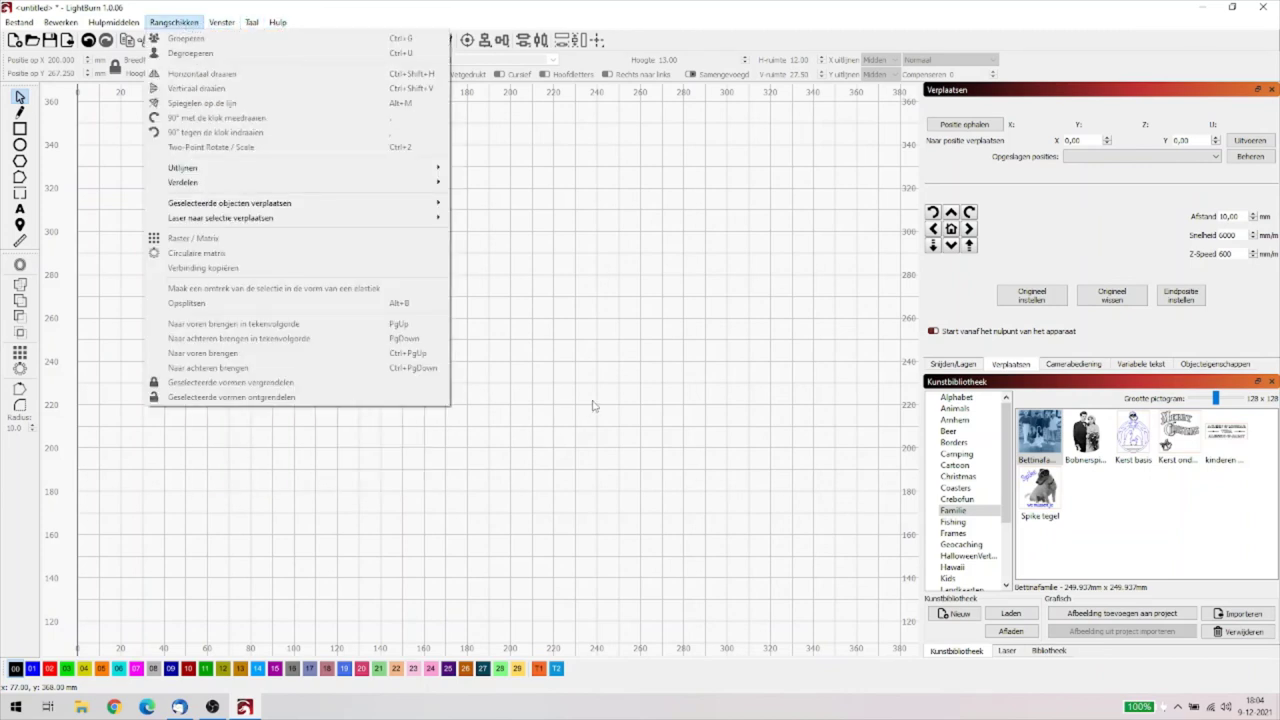